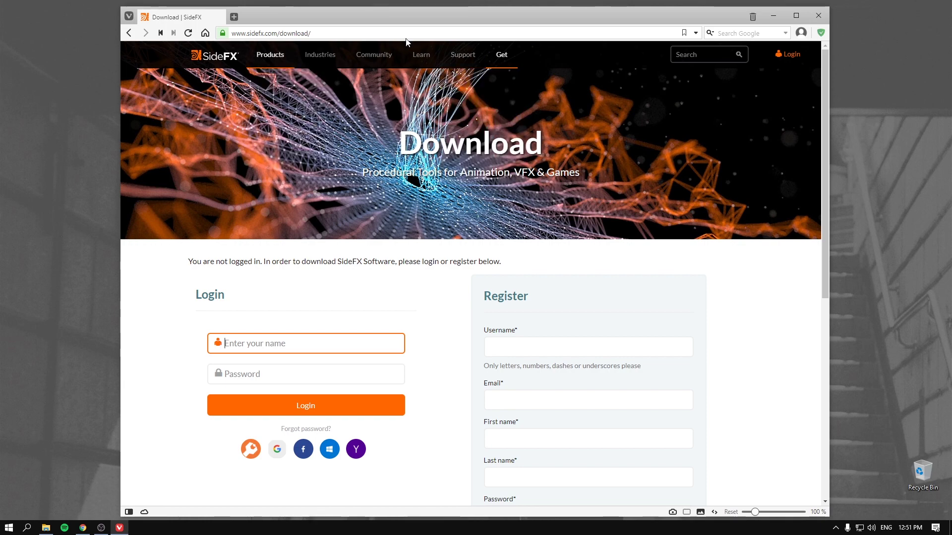
Launch Houdini 18.0.344 with a free Houdini Apprentice license installed, and allow its firewall access on public networks
click(776, 17)
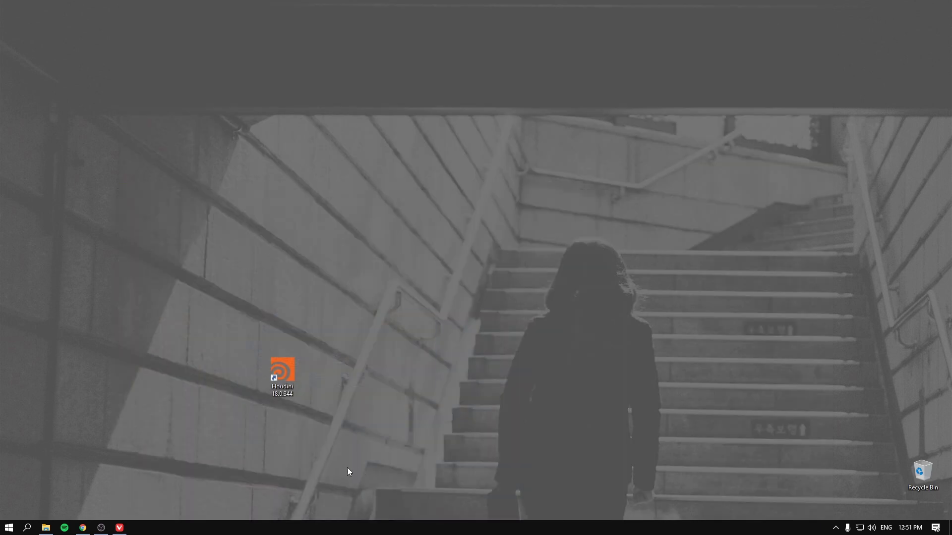
double_click(284, 364)
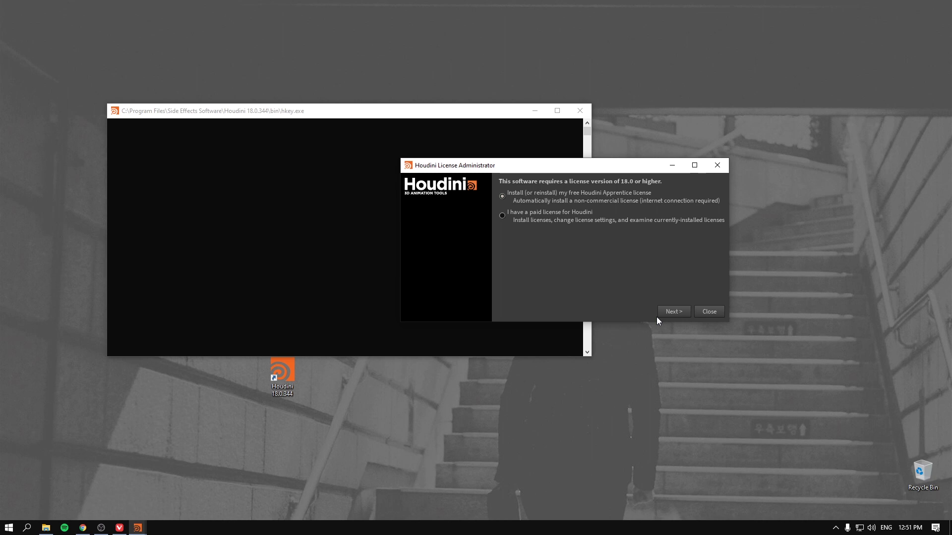
click(674, 315)
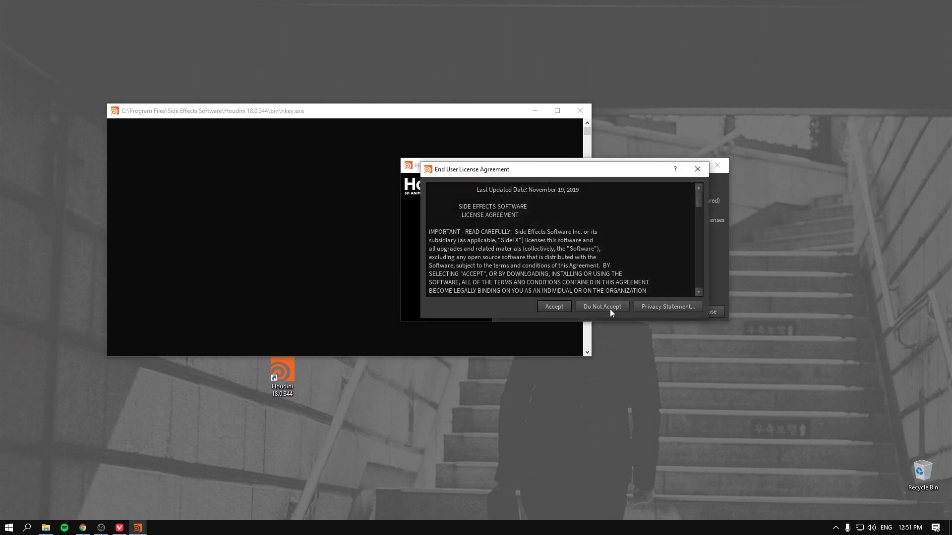
click(554, 307)
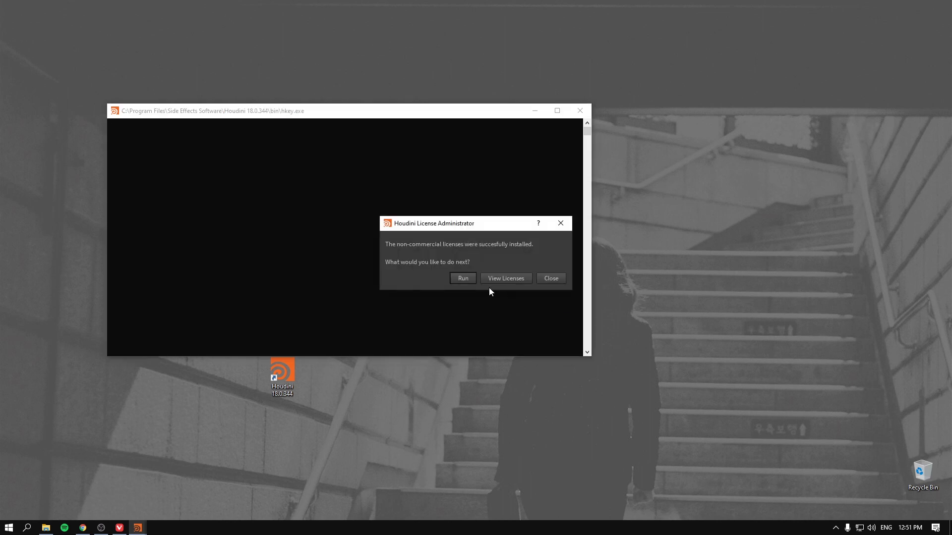
click(461, 276)
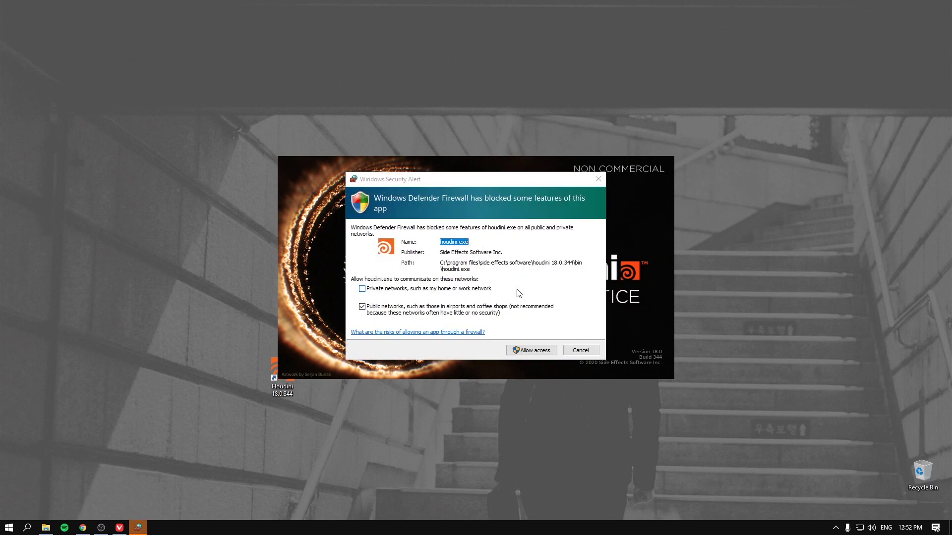
click(540, 351)
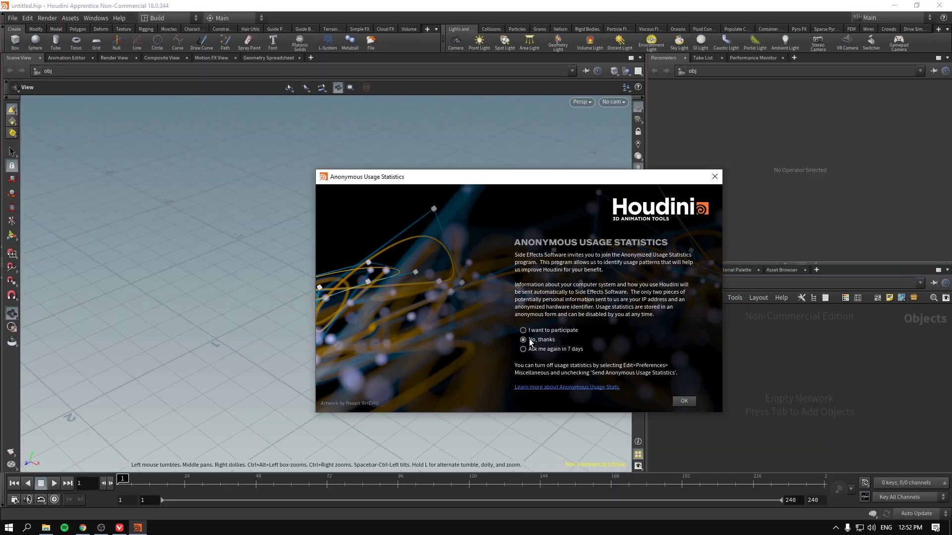
Decline participation in anonymous usage statistics and close the Start Here window with its display on startup turned off
click(533, 341)
click(684, 401)
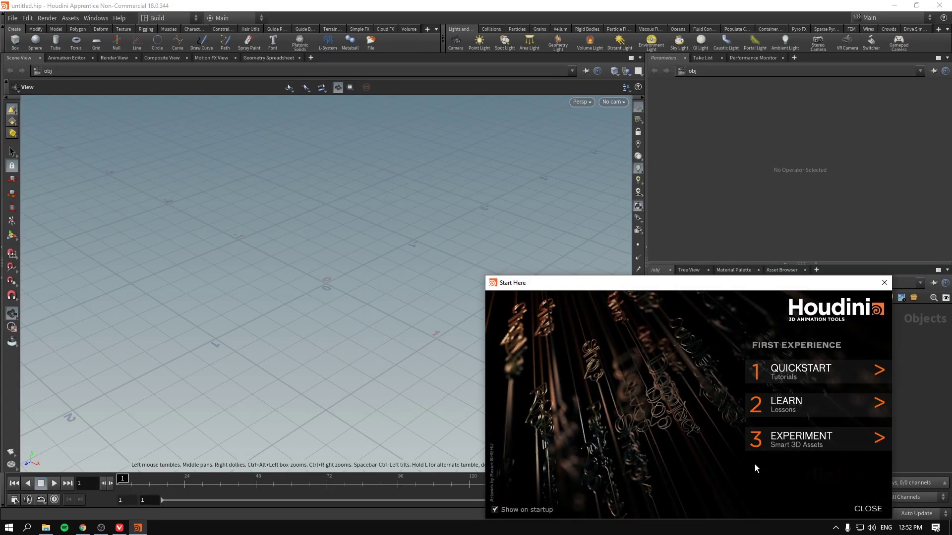
click(520, 512)
click(867, 510)
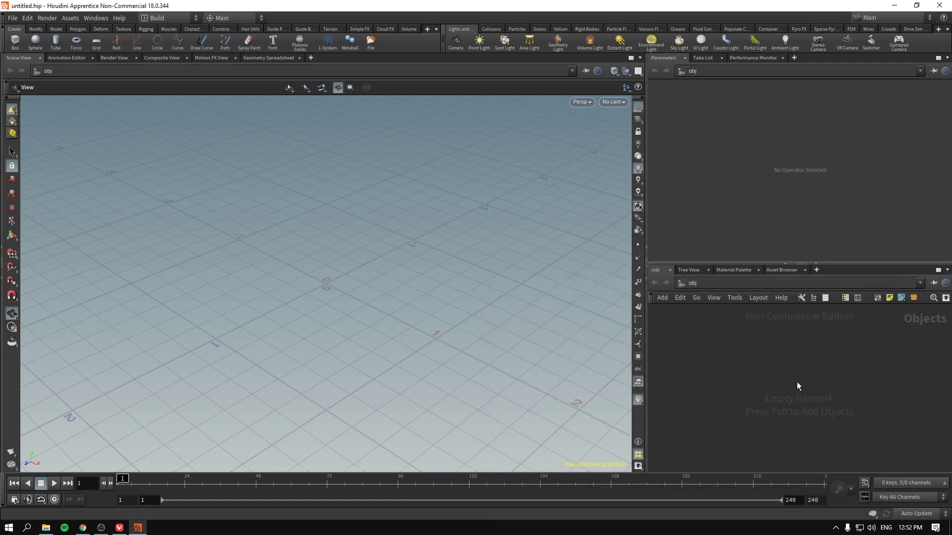
Widen the parameters and network panes, and set the Playbar UI to Compact in the General User Interface preferences
drag(646, 266, 581, 266)
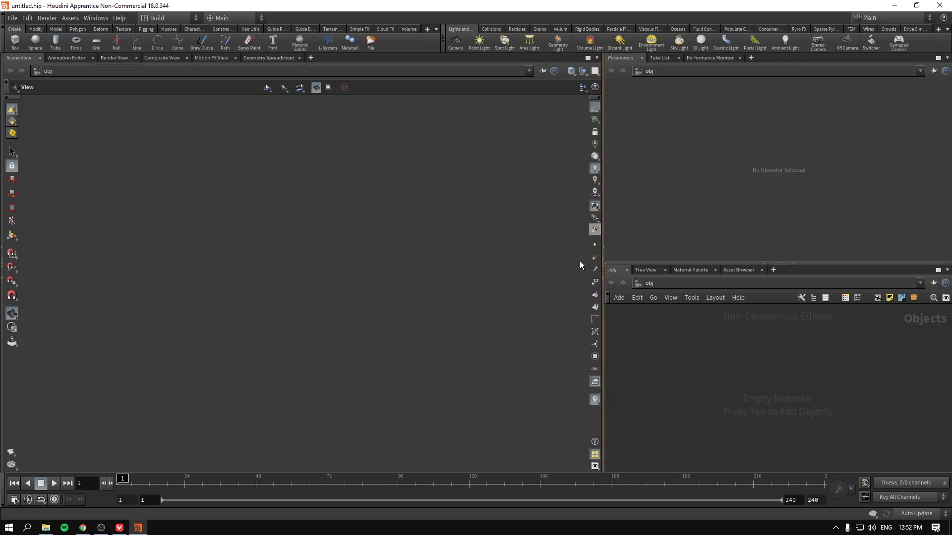
click(27, 18)
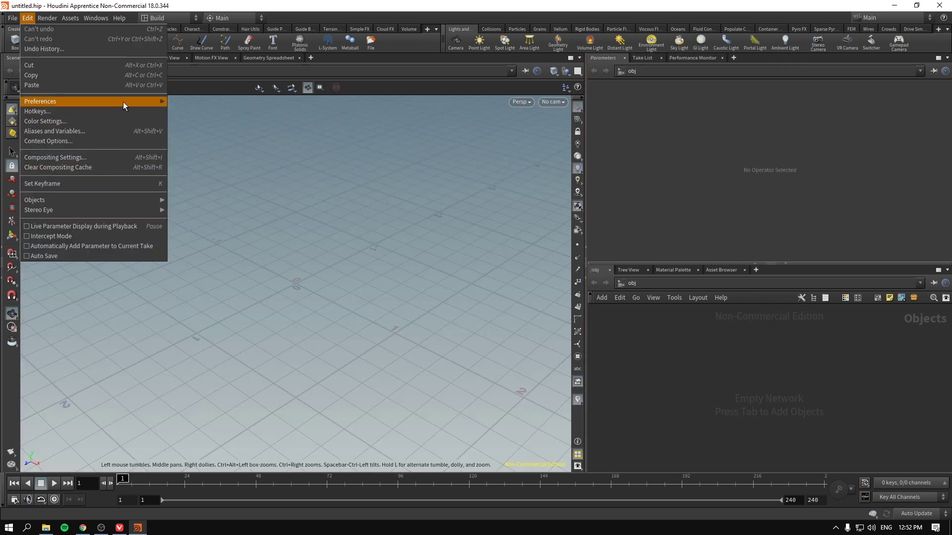
mouse_move(123, 102)
click(198, 102)
drag(249, 19, 595, 74)
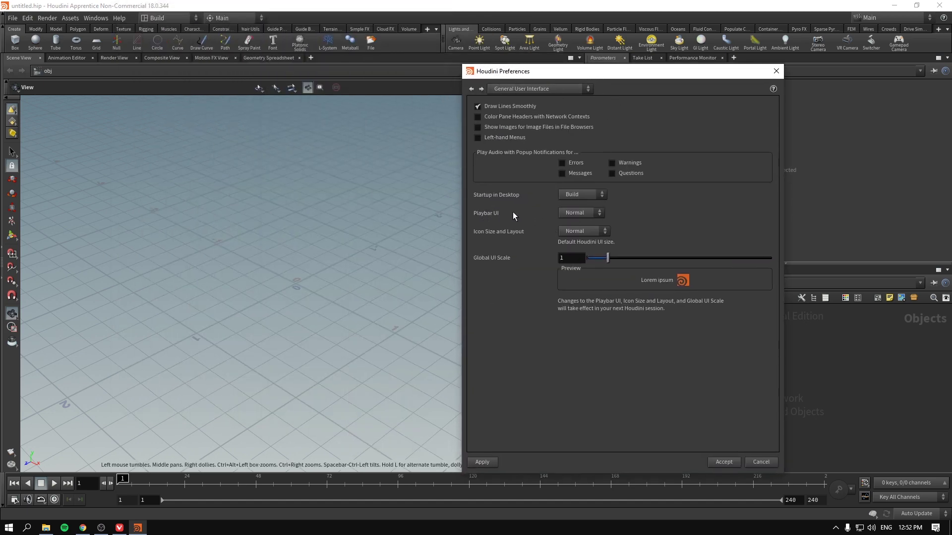
click(579, 212)
click(577, 224)
drag(621, 78, 621, 45)
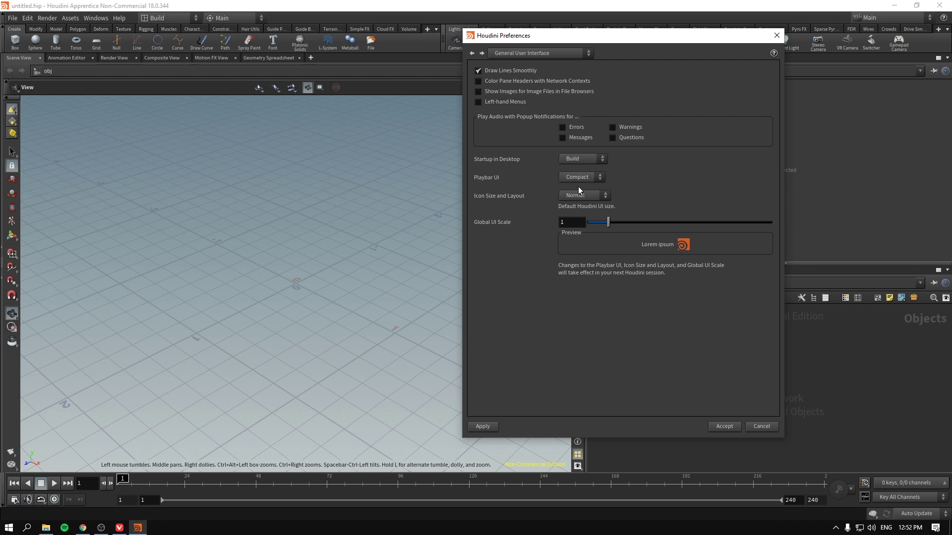
click(724, 426)
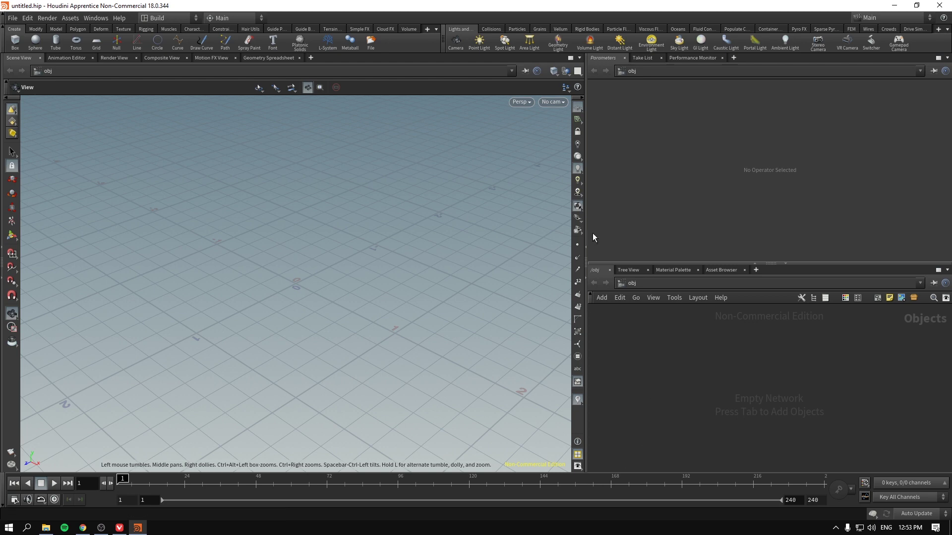
click(426, 31)
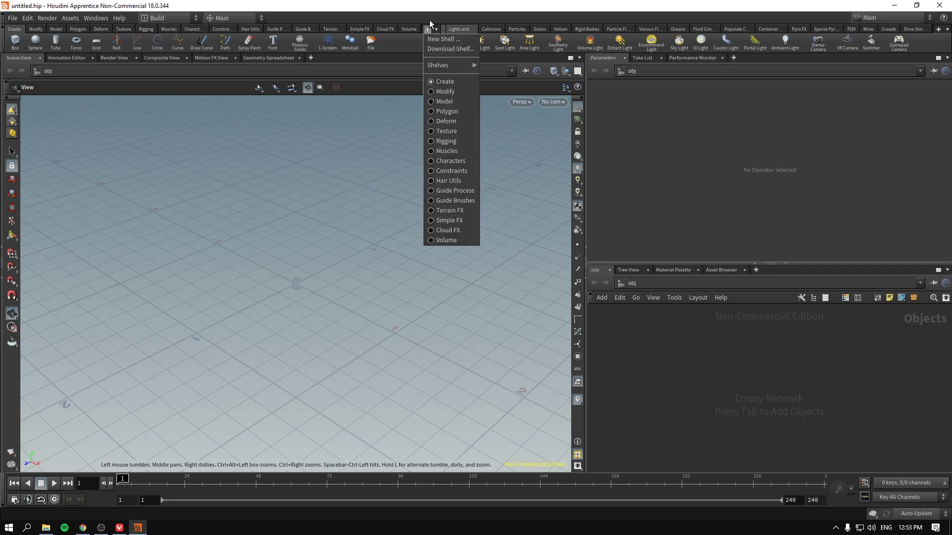
click(400, 17)
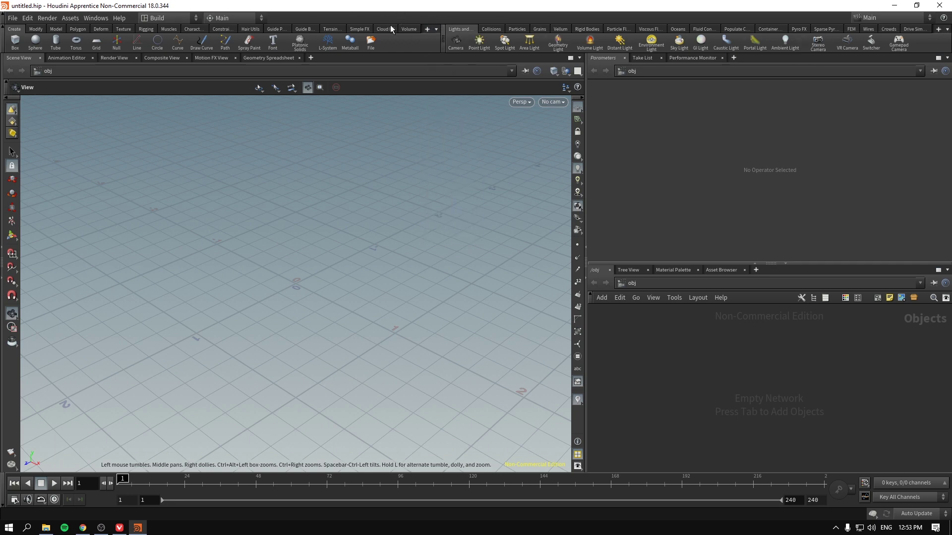
click(2, 35)
click(16, 28)
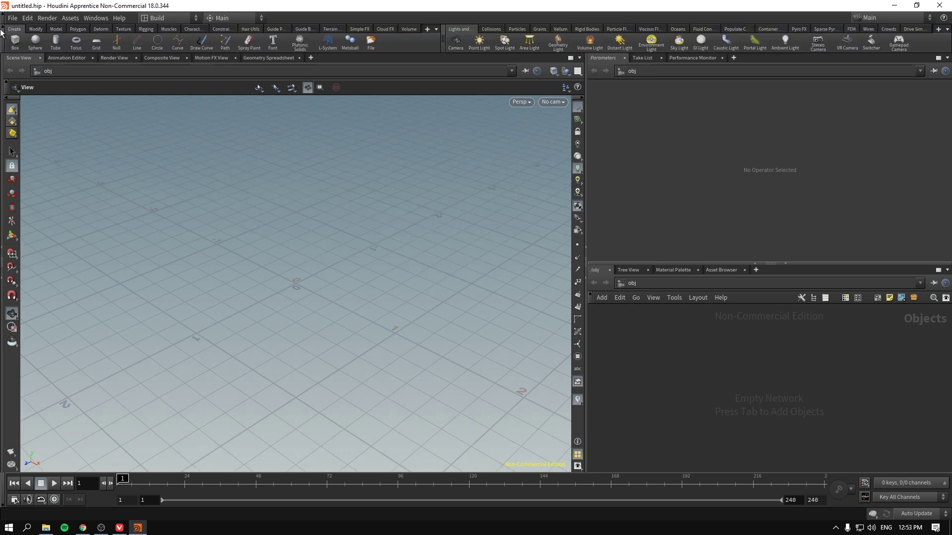
Add the SideFX Labs shelf to the shelf set that contains the Create shelf
click(426, 31)
mouse_move(449, 65)
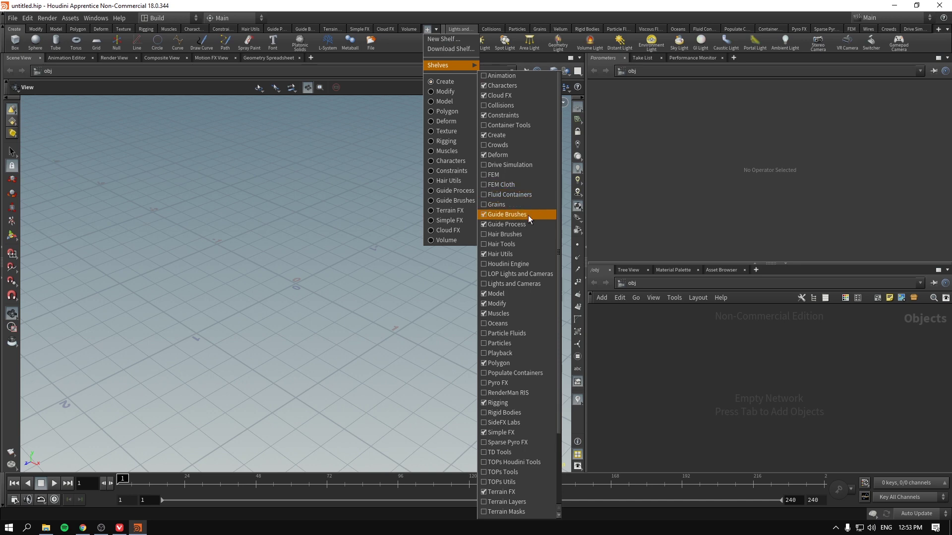
scroll(528, 216, down, 5)
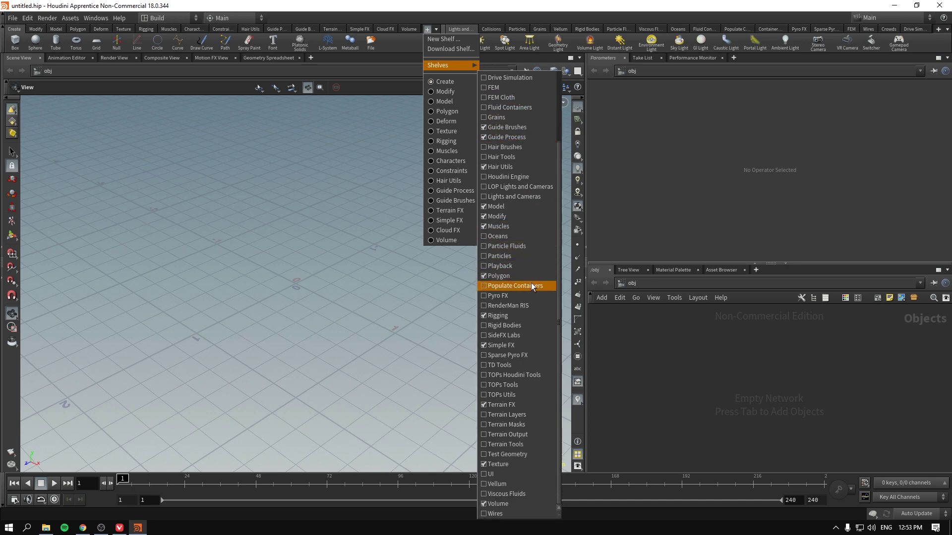
click(531, 335)
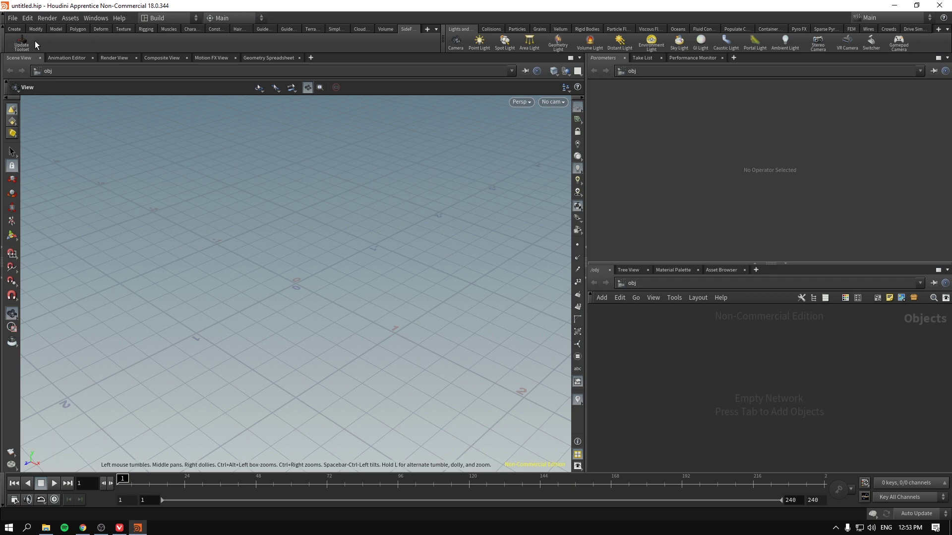
Open the SideFX Labs toolset updater and select release 346 with Production Builds Only turned off
click(21, 43)
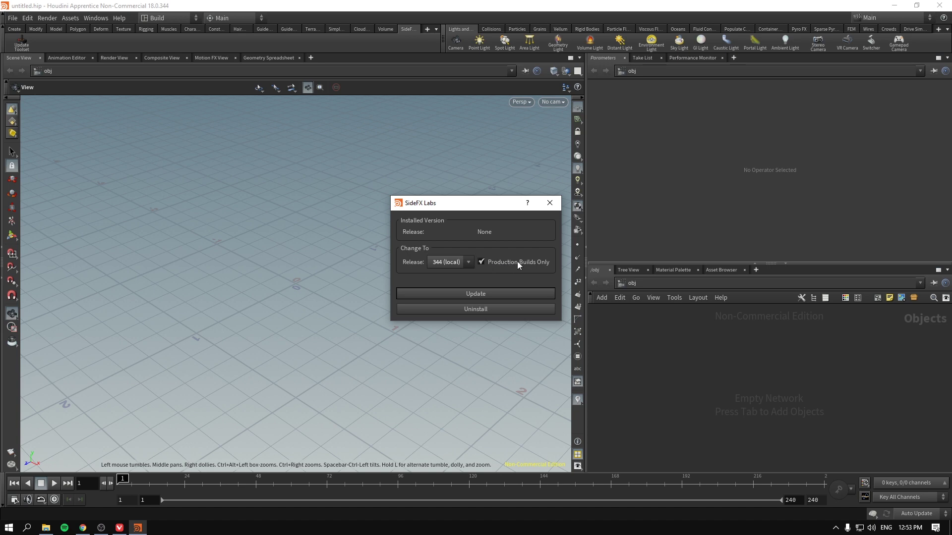
click(489, 260)
click(458, 262)
click(454, 272)
drag(431, 203, 500, 191)
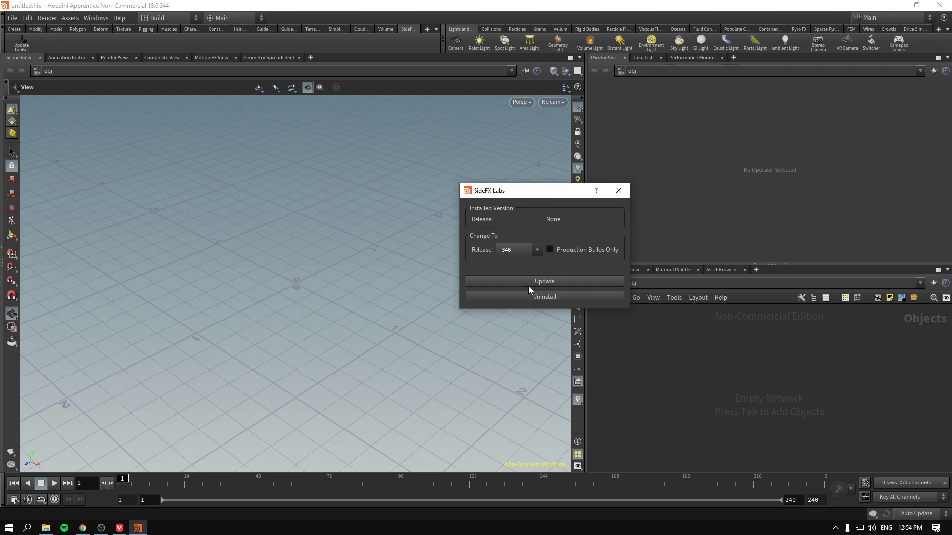
click(560, 251)
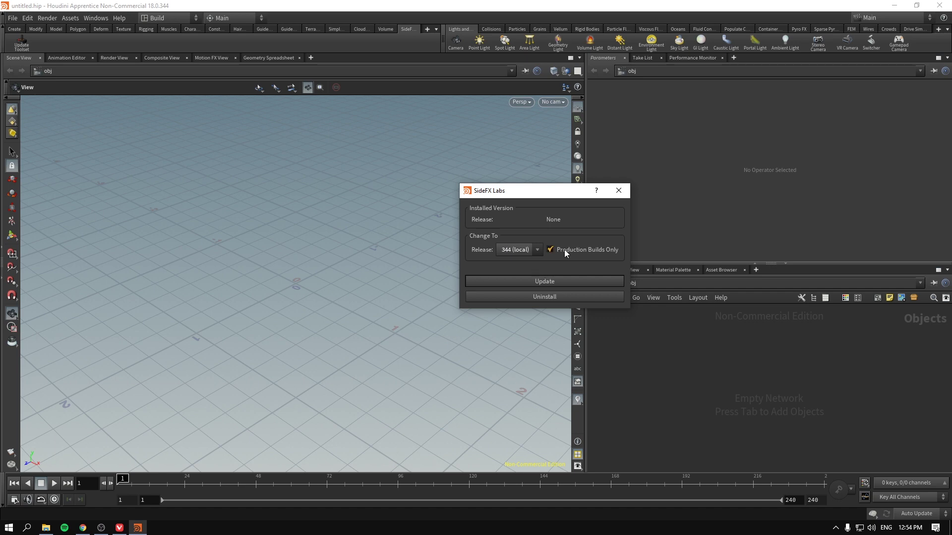
click(564, 249)
drag(519, 191, 555, 182)
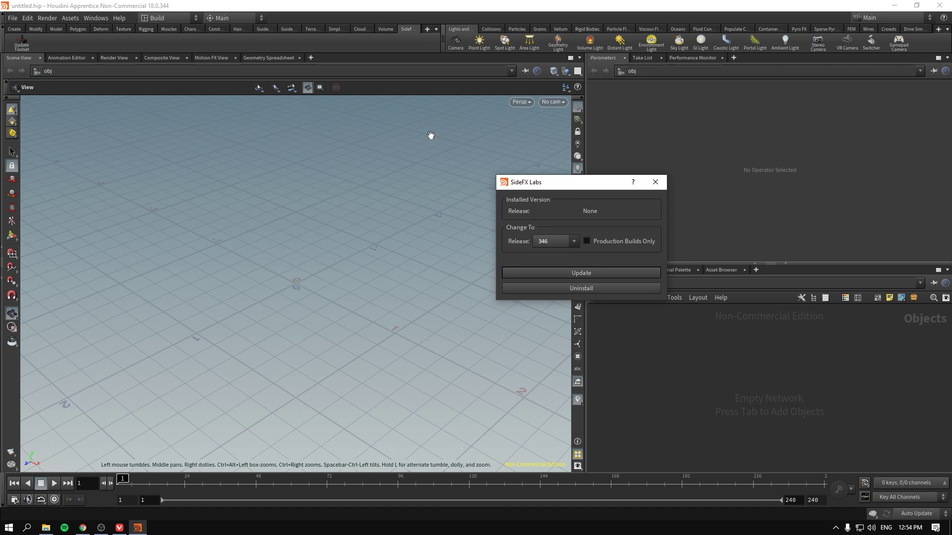
drag(583, 185, 541, 169)
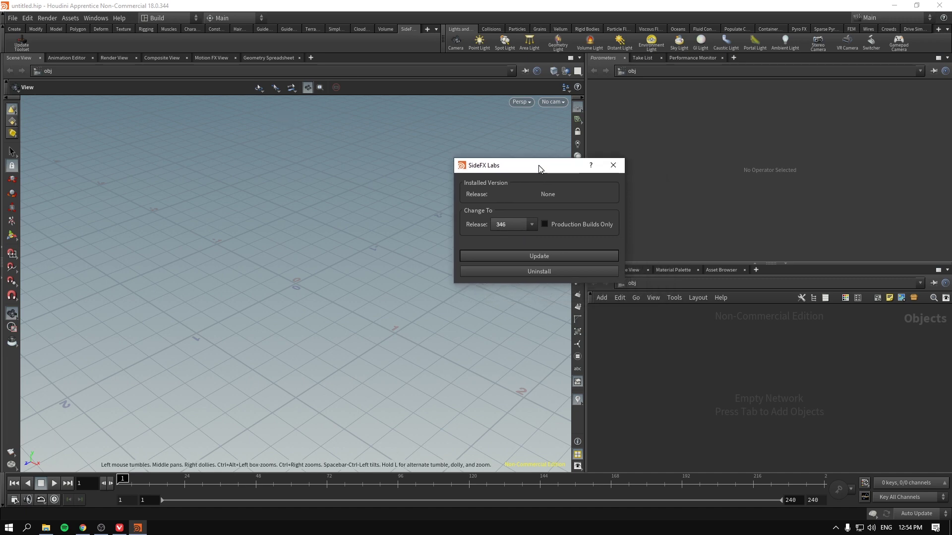
Turn on Production Builds Only and install the local SideFX Labs release 344
click(538, 257)
click(556, 225)
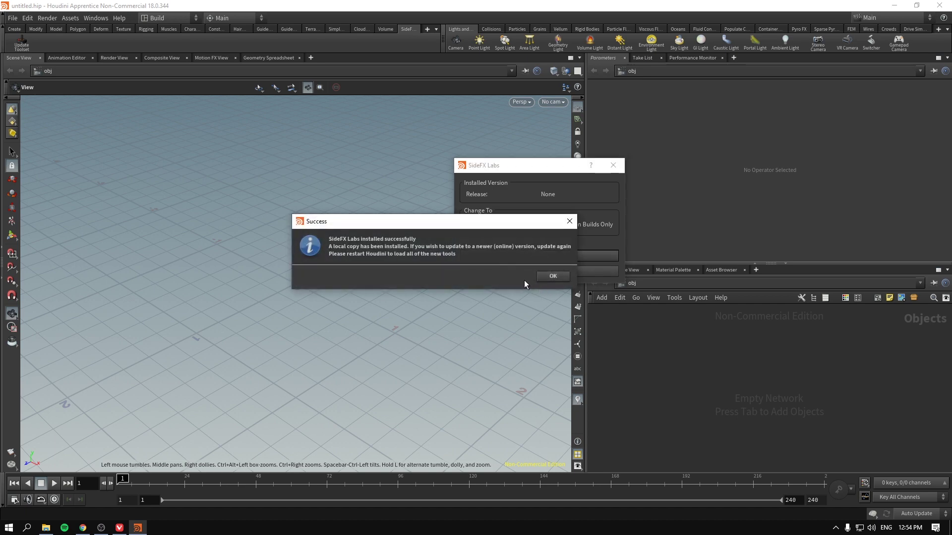
drag(391, 223, 404, 246)
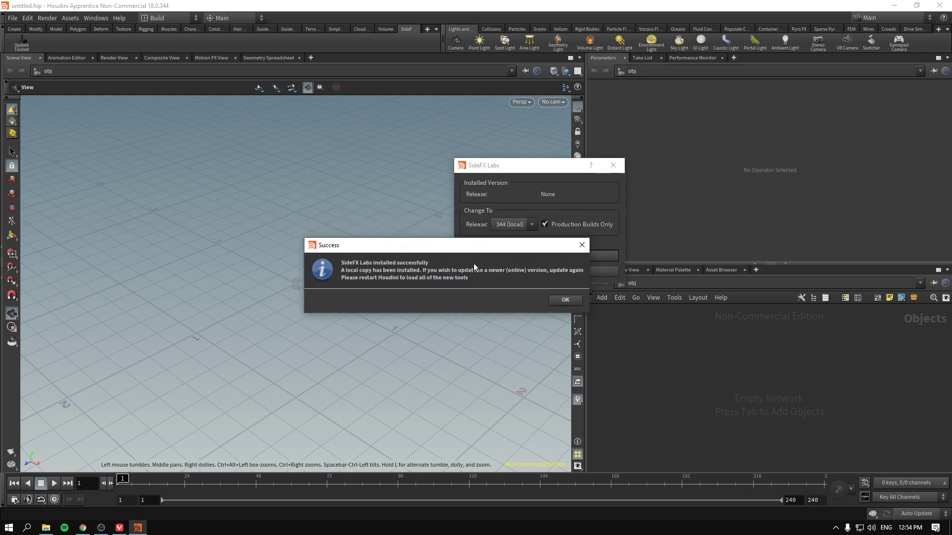
click(567, 299)
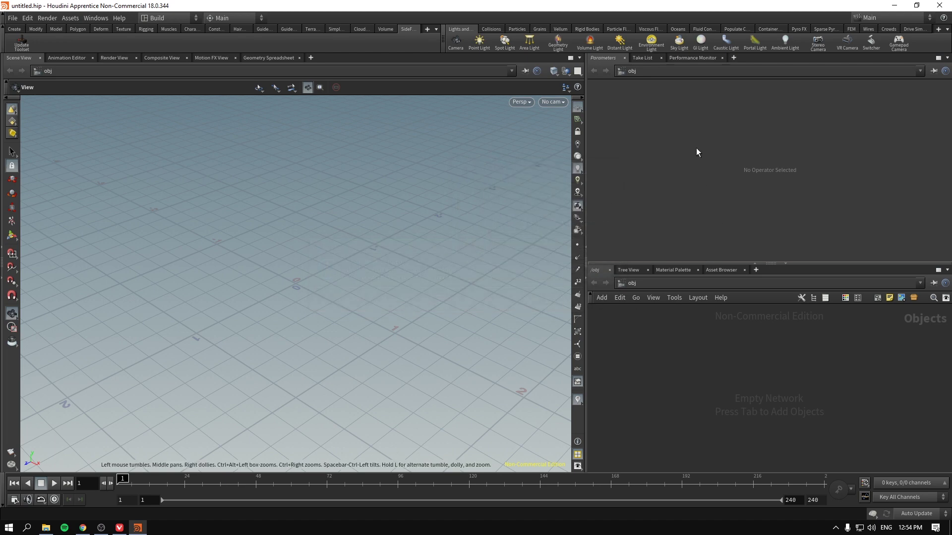
Restart Houdini, discarding the changes to untitled.hip, and move the Houdini Console window up out of the way
click(940, 6)
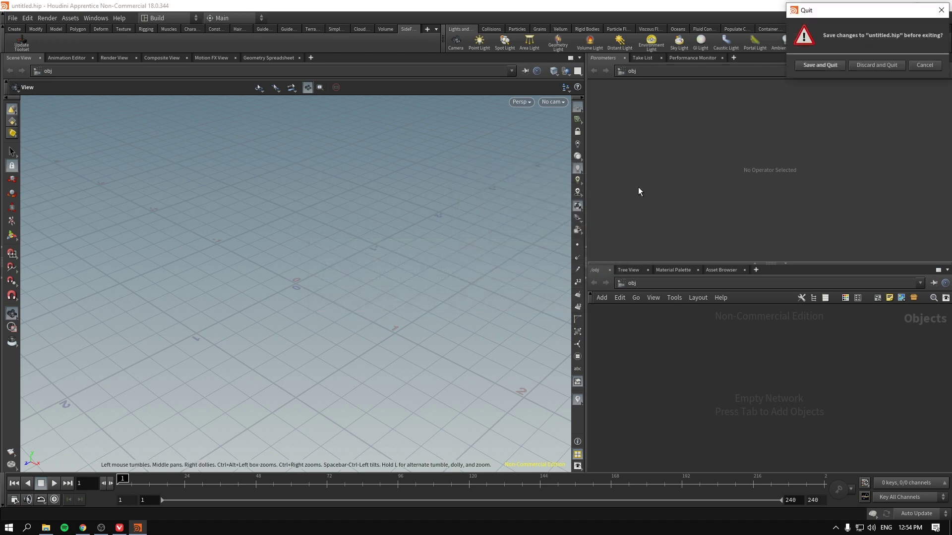
click(882, 65)
double_click(288, 365)
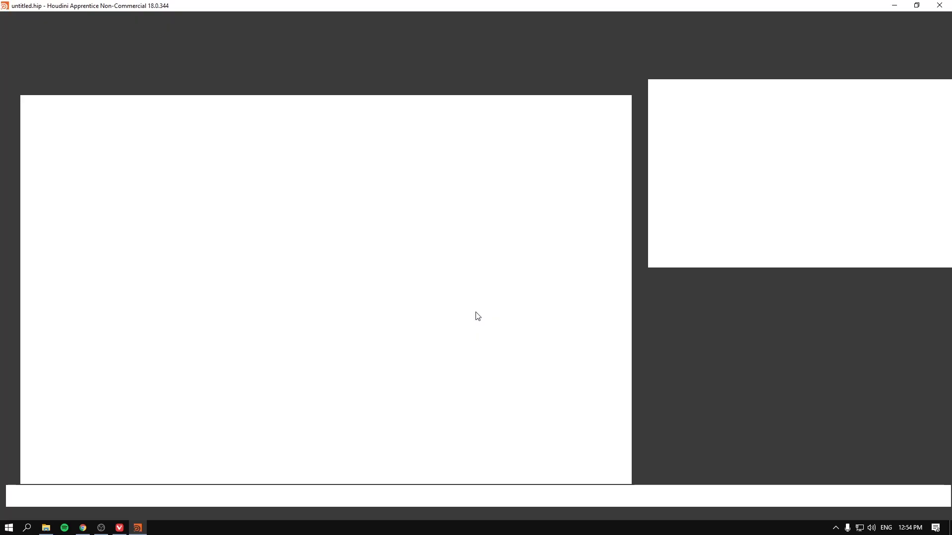
drag(737, 407, 691, 296)
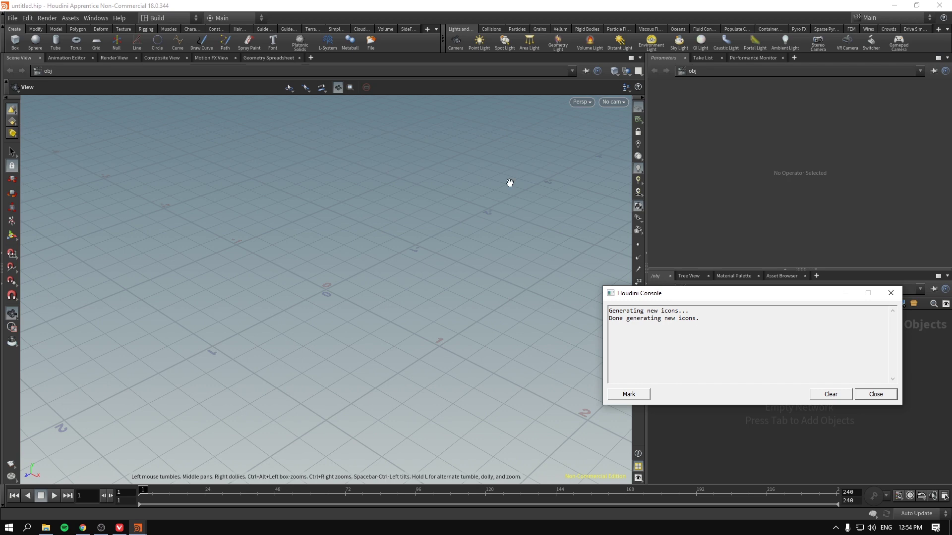
Display the installed tools on the SideFX Labs shelf, and clear and close the Houdini Console
click(406, 29)
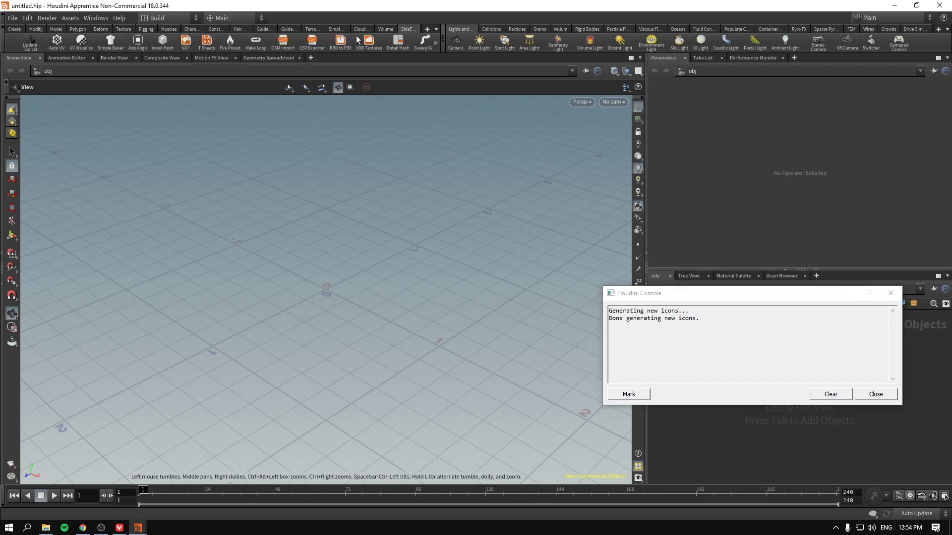
click(434, 43)
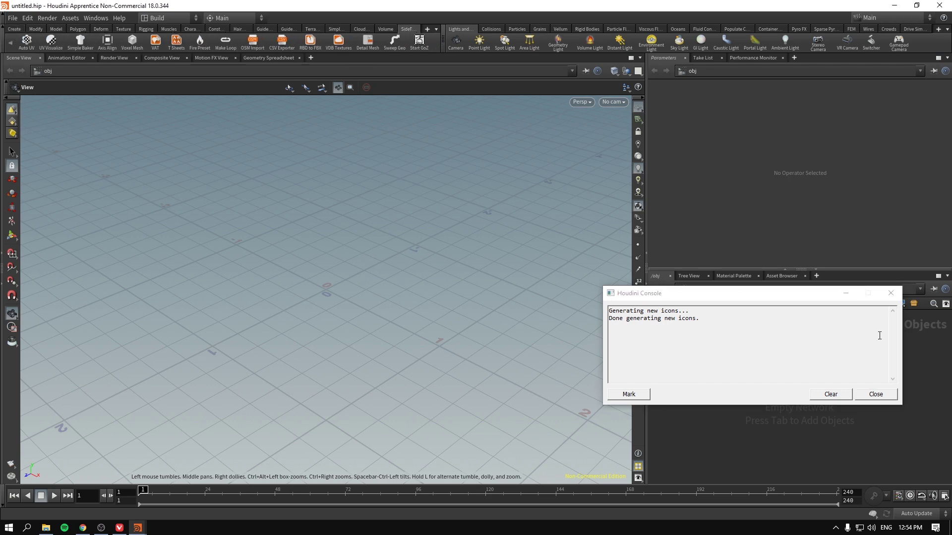
click(831, 394)
click(875, 394)
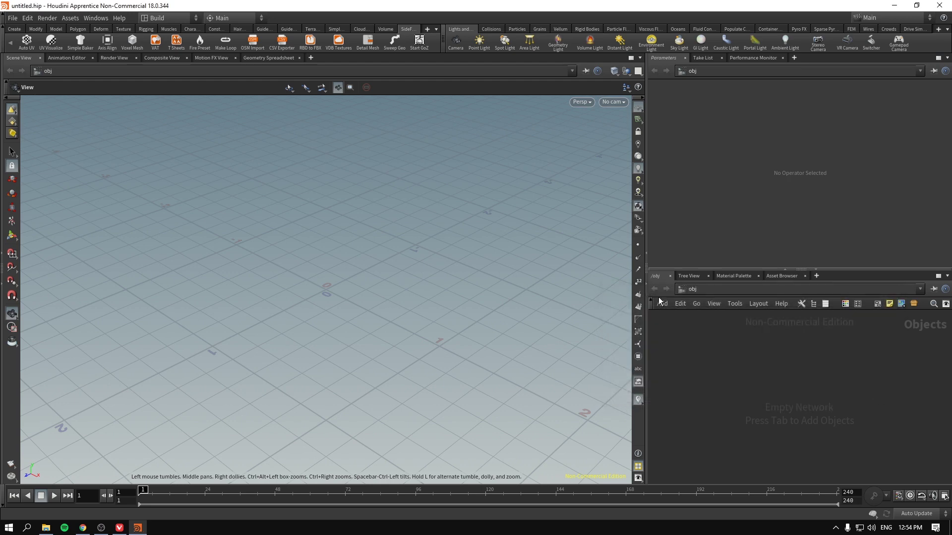
Switch the shelf back to the Create tools
click(15, 29)
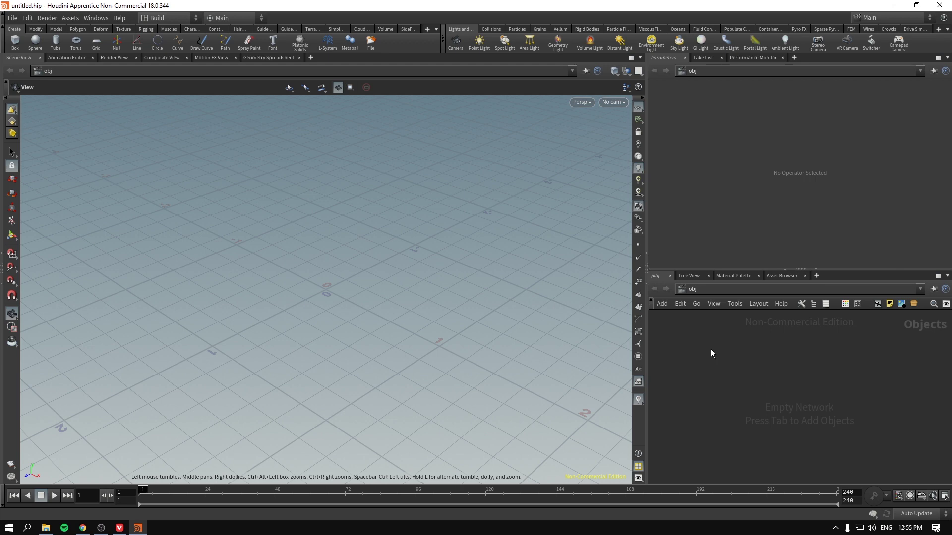
click(101, 528)
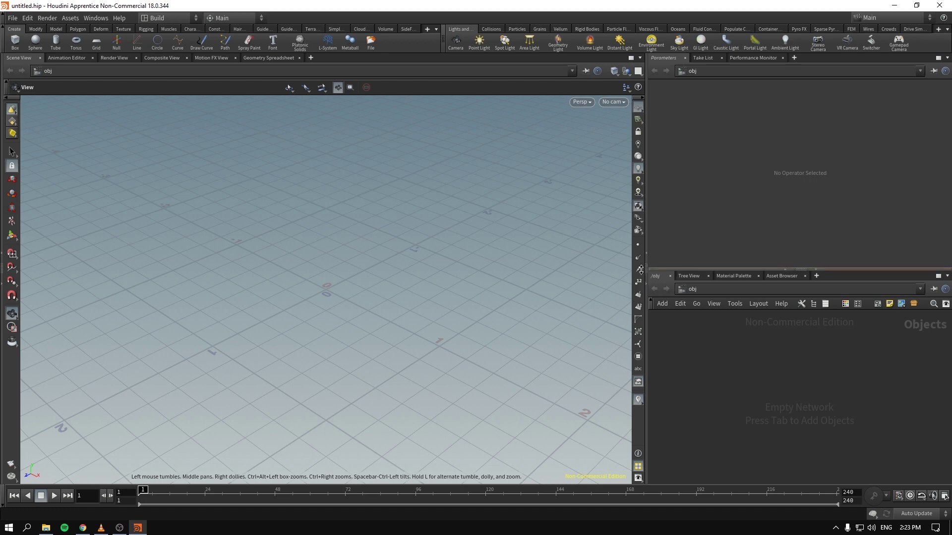
Widen the Parameters and network panes beside the Scene View, and raise the divider between them slightly
drag(641, 269, 581, 268)
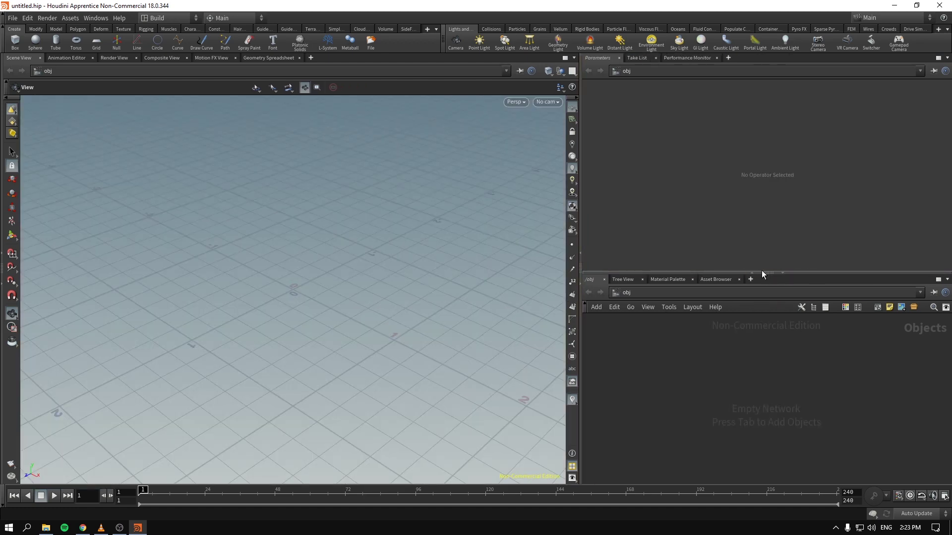
drag(762, 272, 743, 260)
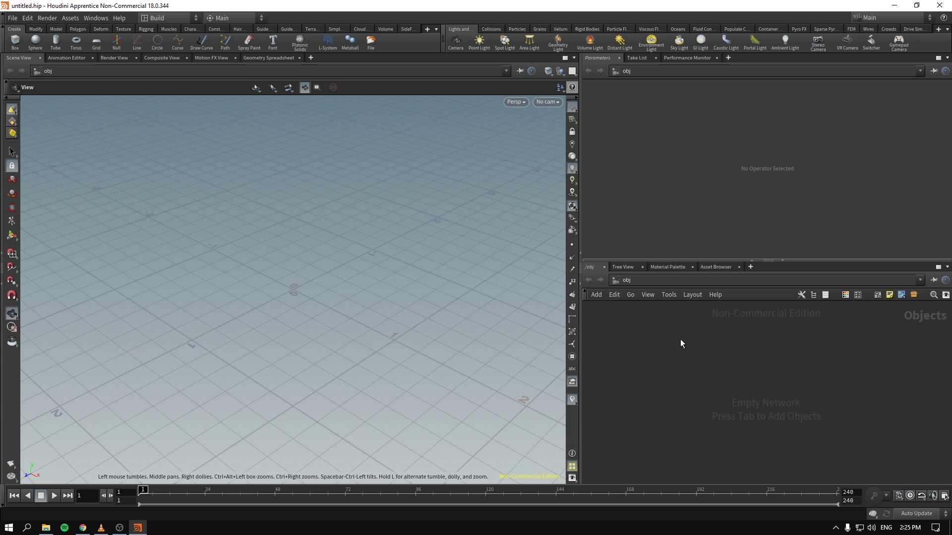
drag(580, 273, 570, 272)
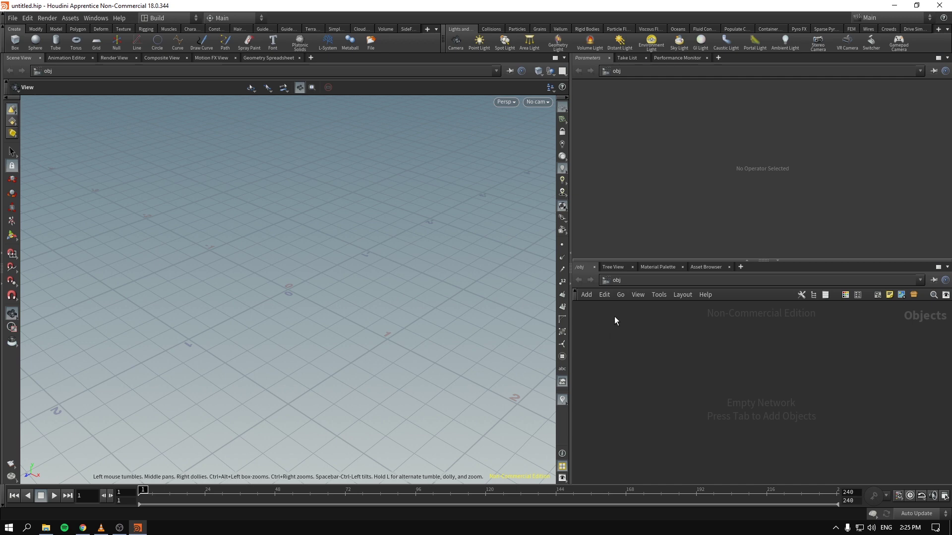
Turn on point display in the viewport, and look over the main menus and the desktop selector
click(562, 245)
click(13, 18)
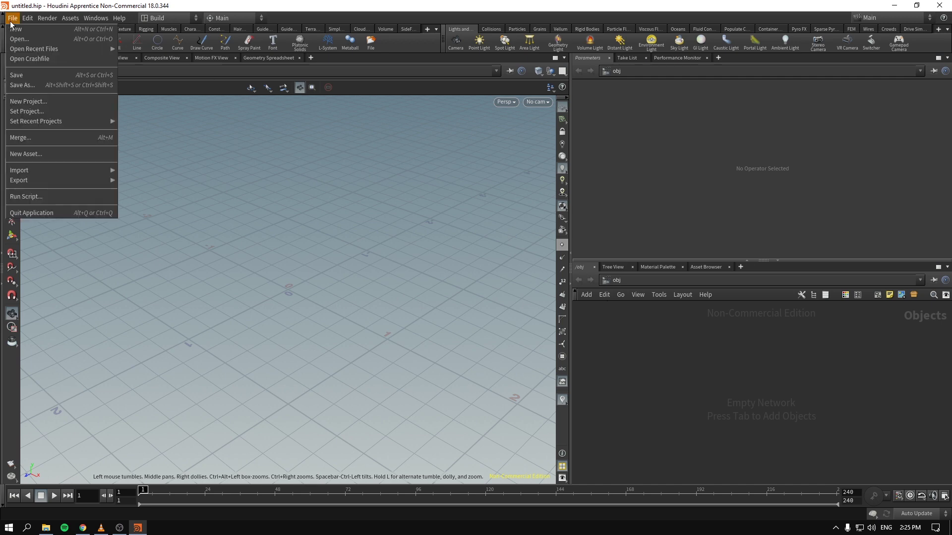
click(119, 19)
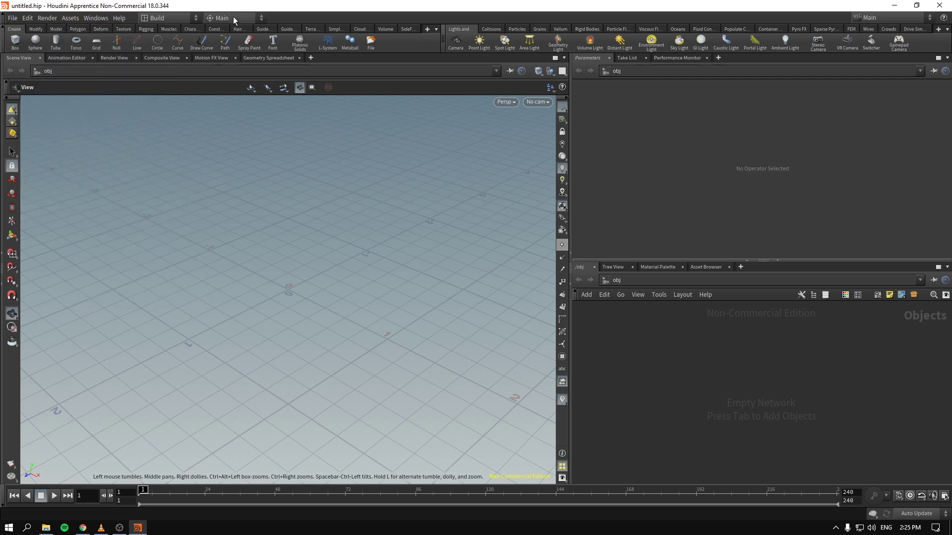
click(168, 18)
click(156, 19)
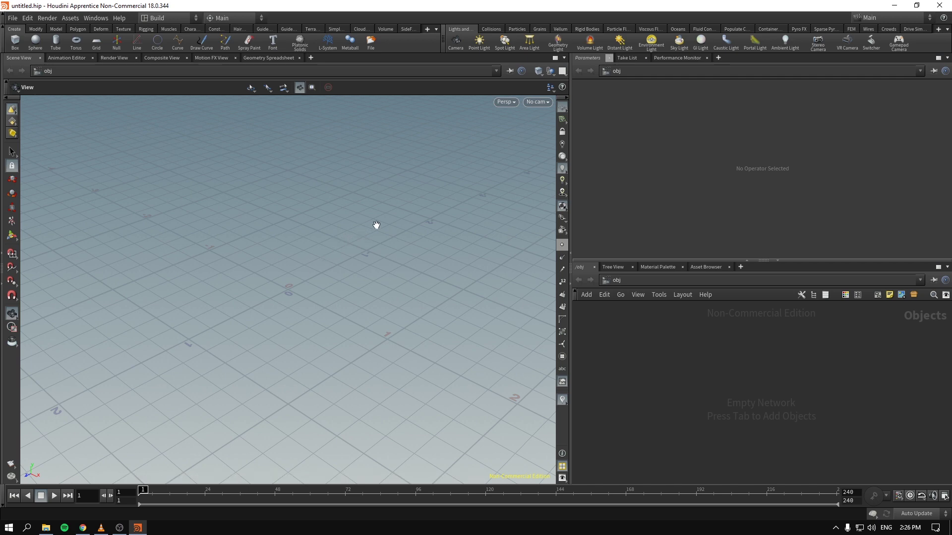
Try the Games and Modeling desktops, and return to the Build desktop
click(173, 19)
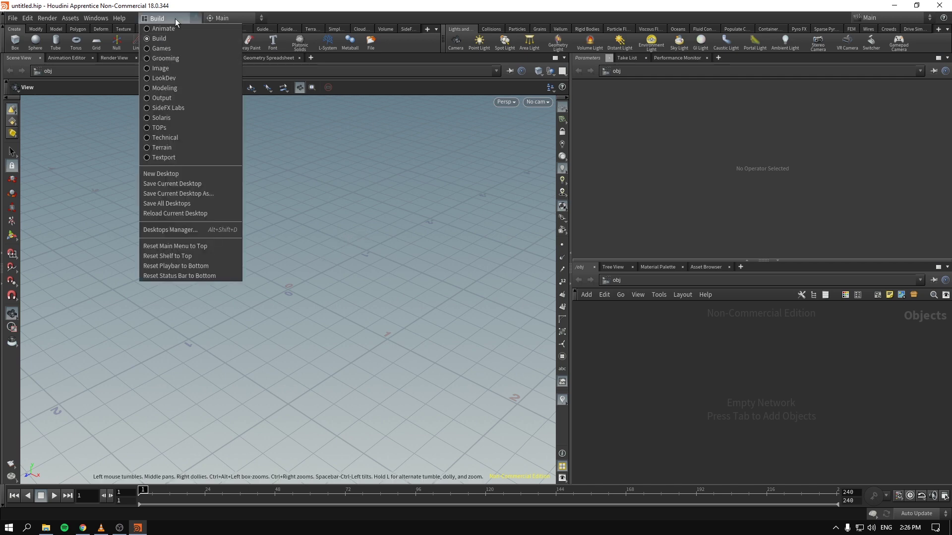
click(174, 47)
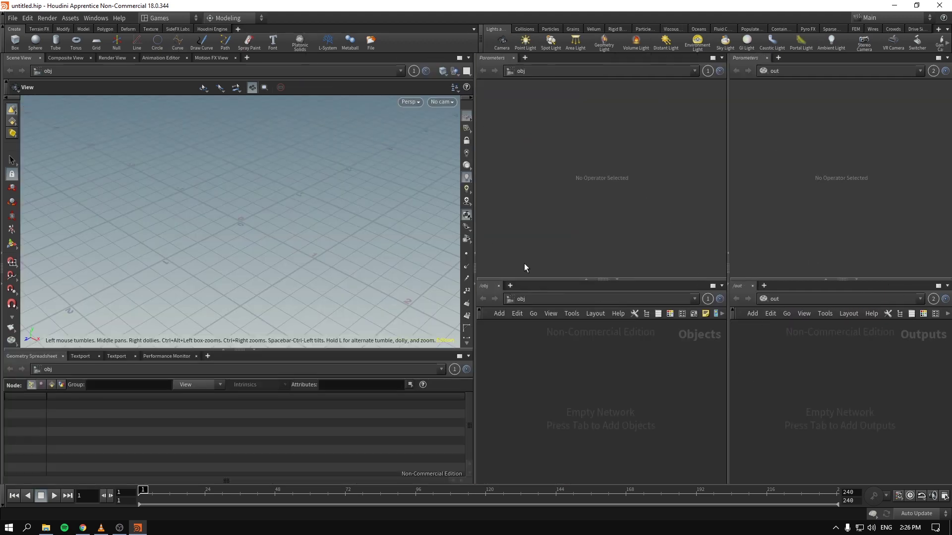
click(164, 18)
click(189, 89)
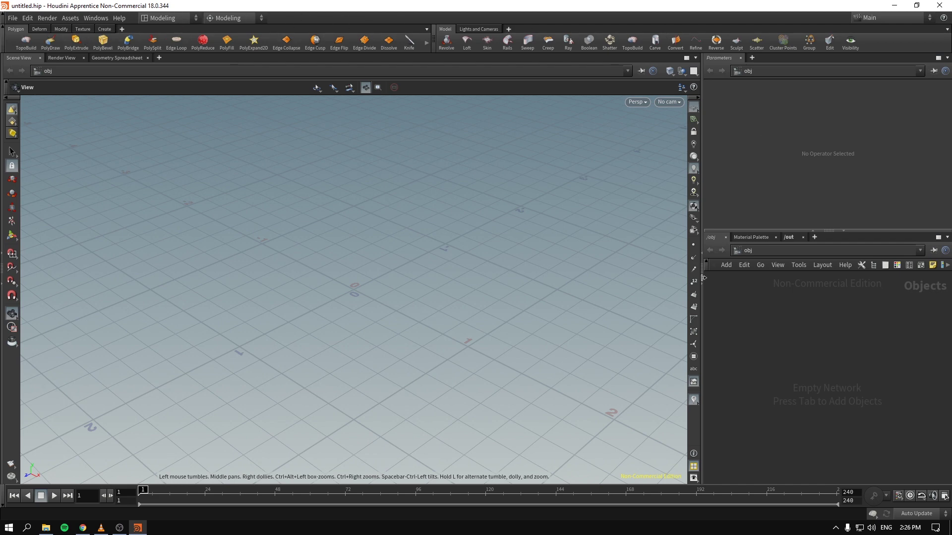
click(164, 18)
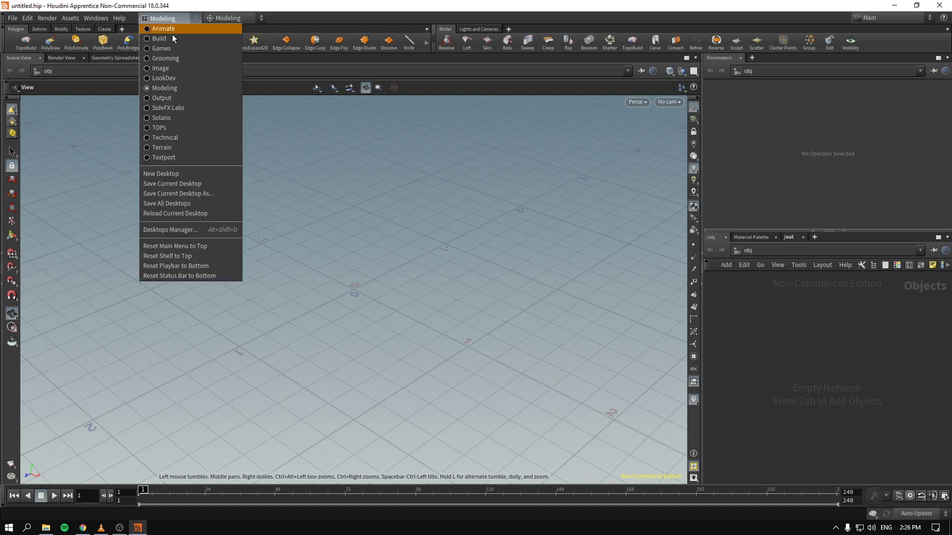
click(179, 39)
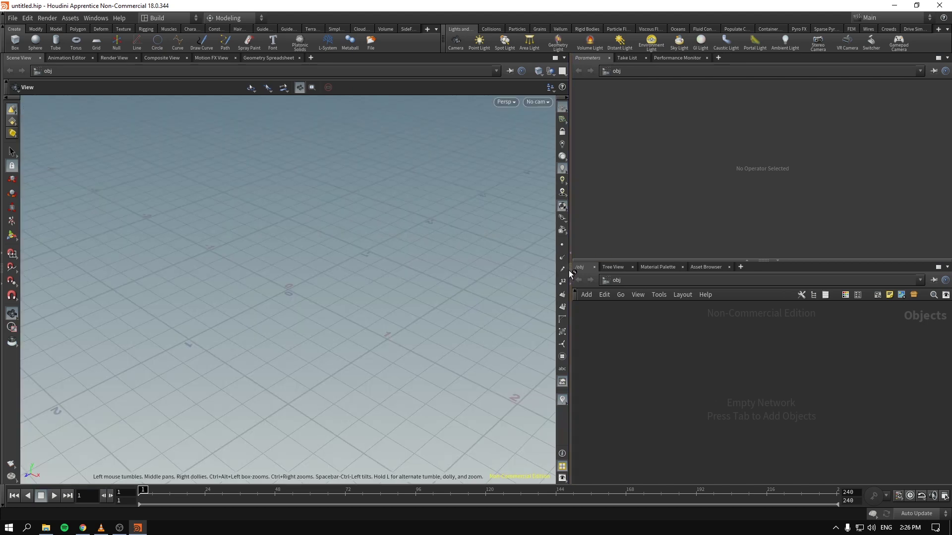
Narrow the Scene View to slightly less than half of the window width, enlarging the Parameters and network panes
drag(570, 272, 581, 272)
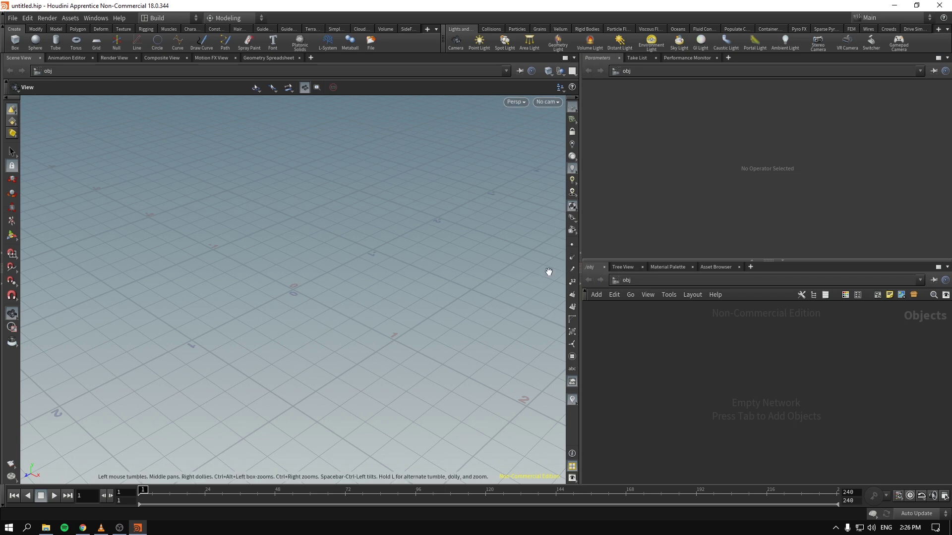
drag(579, 270, 445, 270)
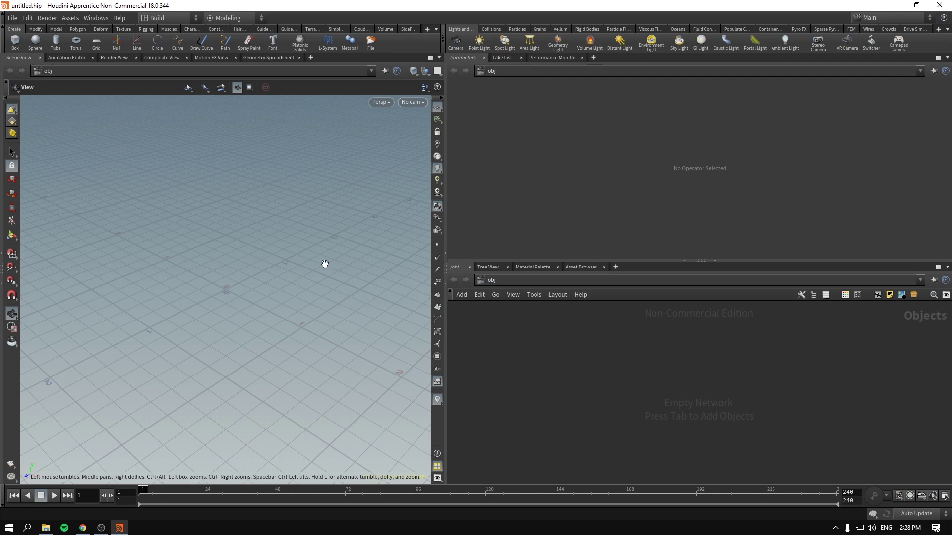
drag(533, 315, 619, 404)
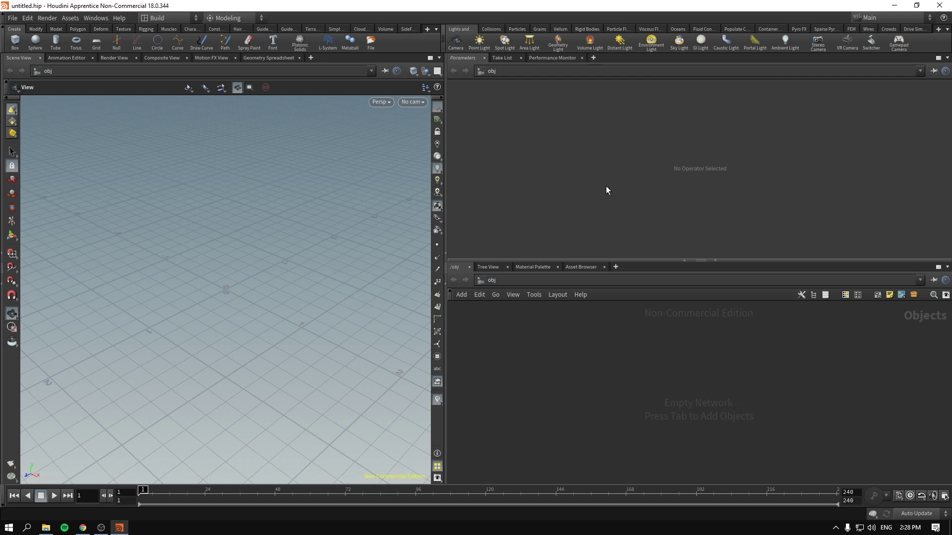
Maximize and restore individual panes one after another, including the Scene View and the Parameters pane
key(ctrl+b)
key(ctrl+b)
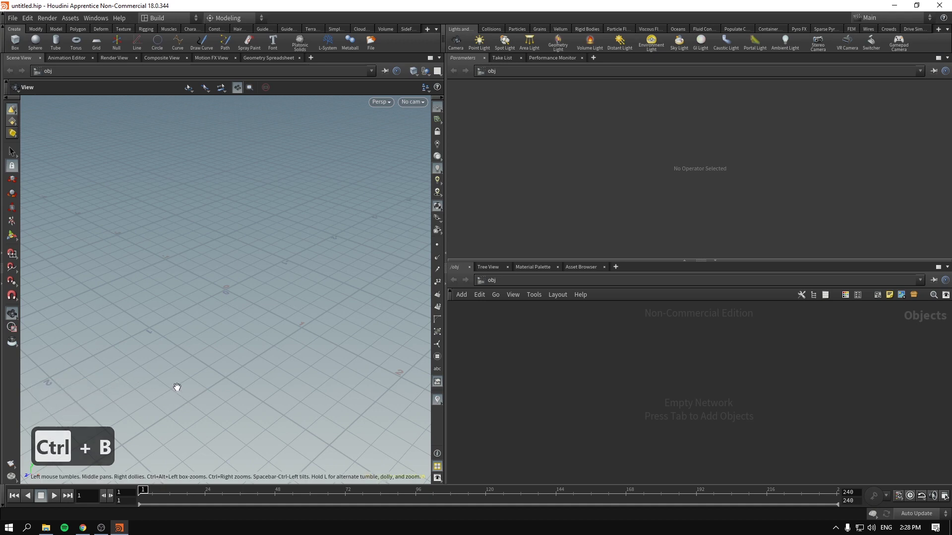
key(ctrl+b)
key(ctrl+b)
key(ctrl+b)
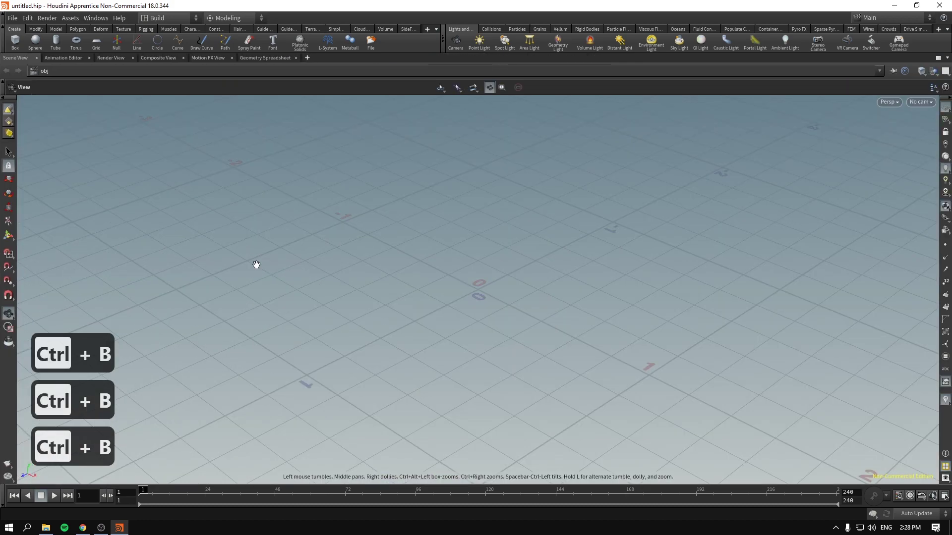
key(ctrl+b)
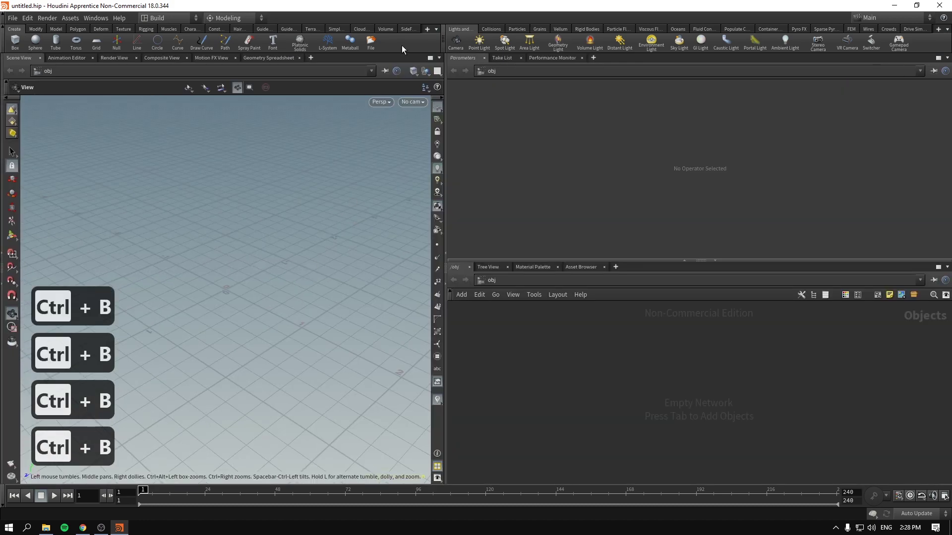
key(ctrl+b)
key(ctrl+b)
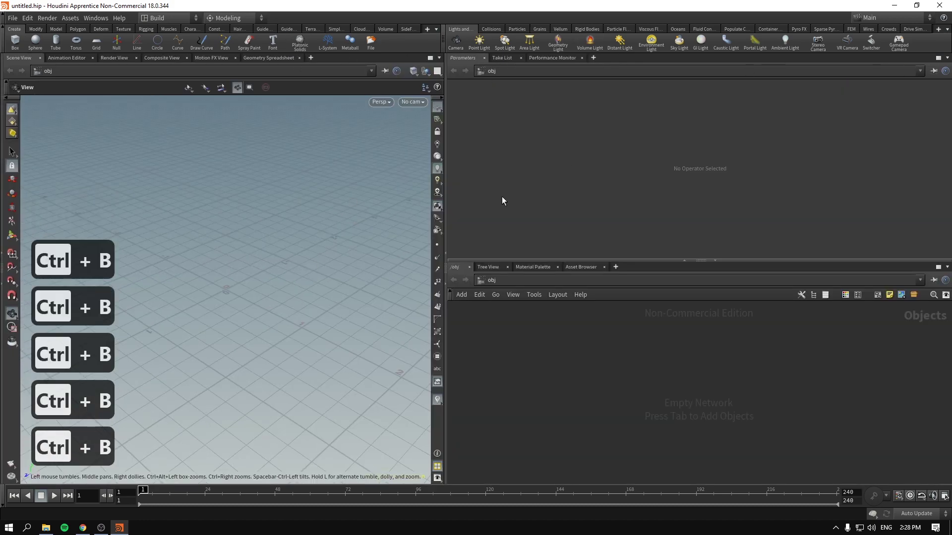
drag(310, 248, 266, 249)
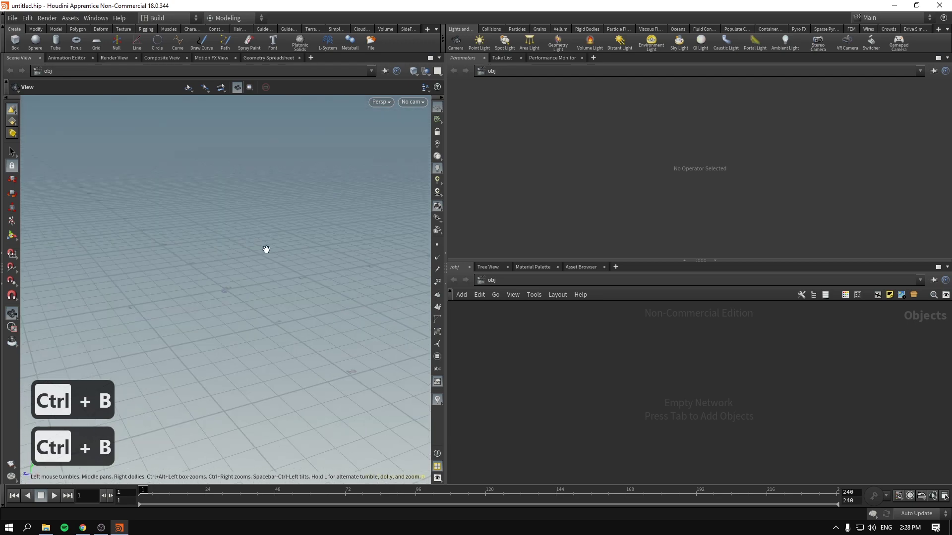
key(ctrl+b)
key(ctrl+b)
key(ctrl+b)
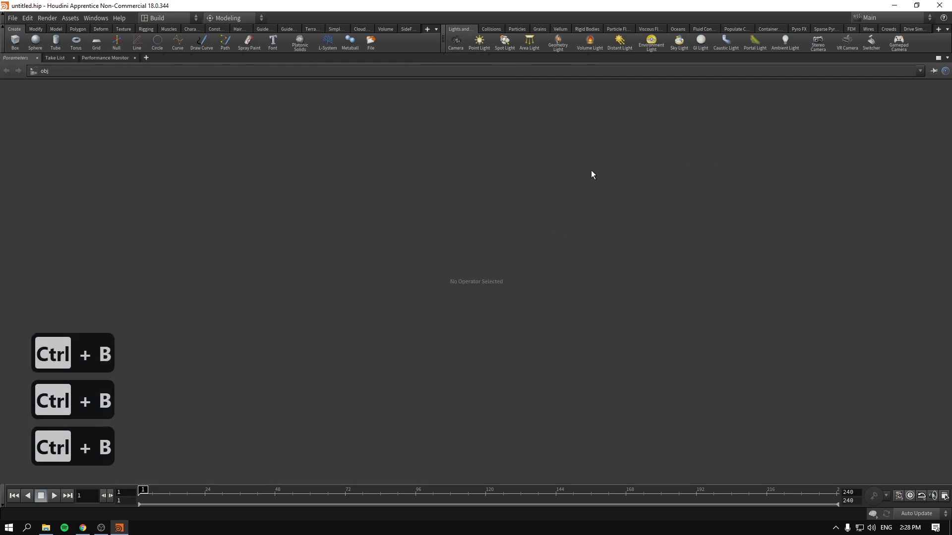
key(ctrl+b)
key(ctrl+b)
key(ctrl+b)
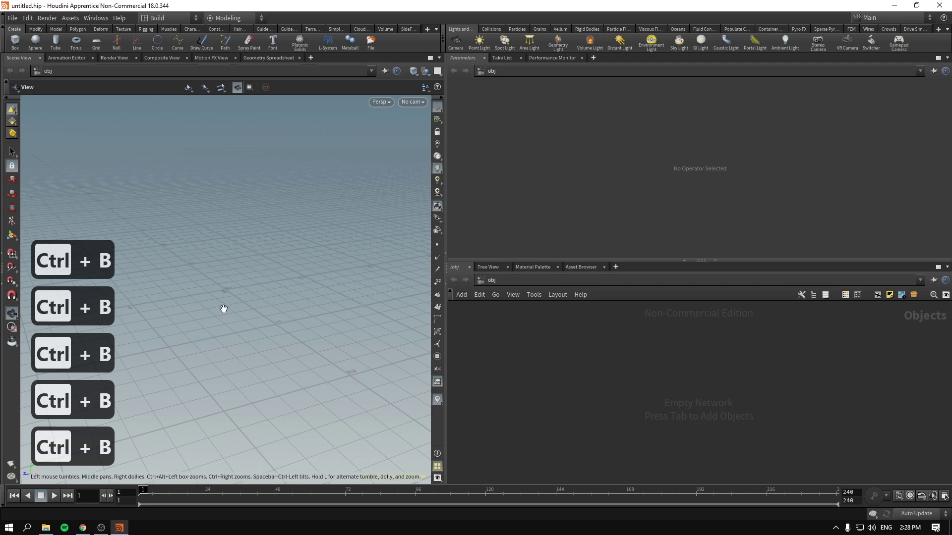
key(ctrl+b)
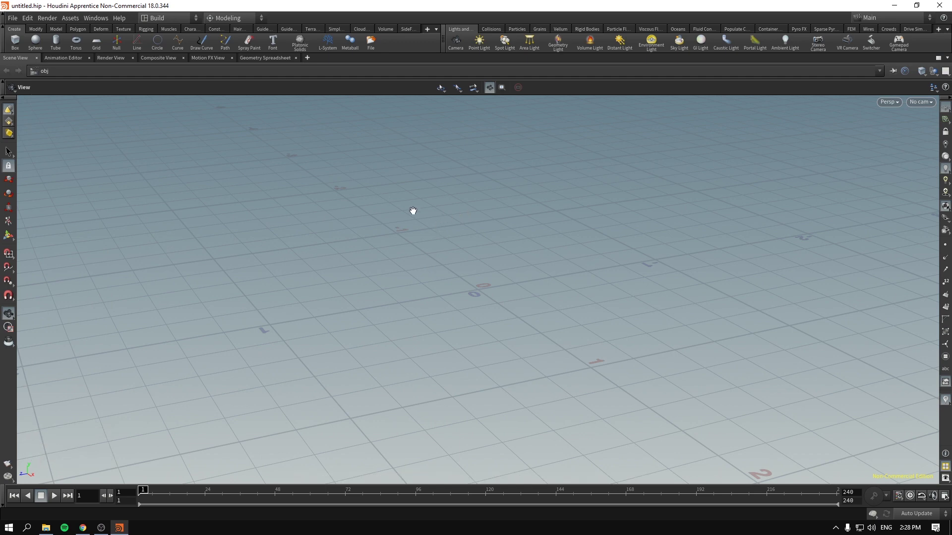
key(ctrl+b)
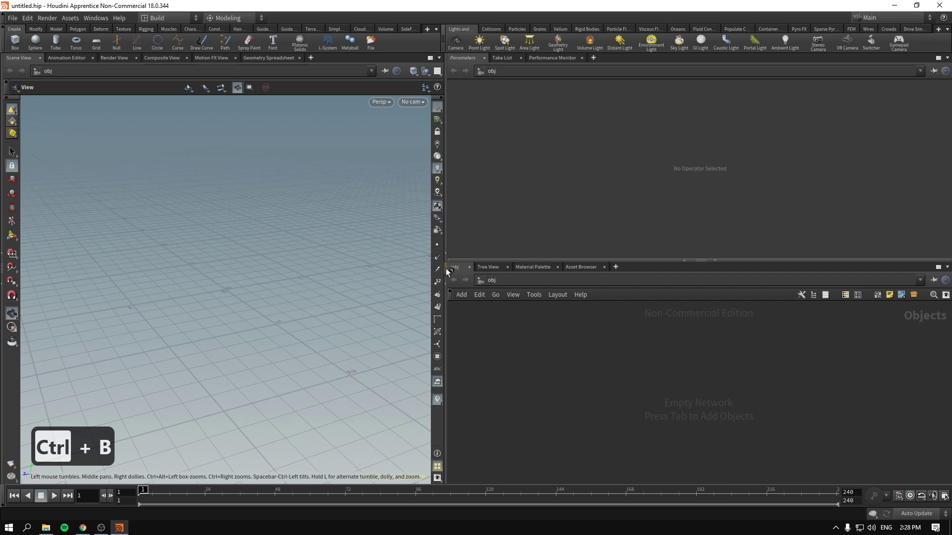
Narrow the Scene View a little more and look over the Parameters pane's layout options
drag(449, 278, 433, 268)
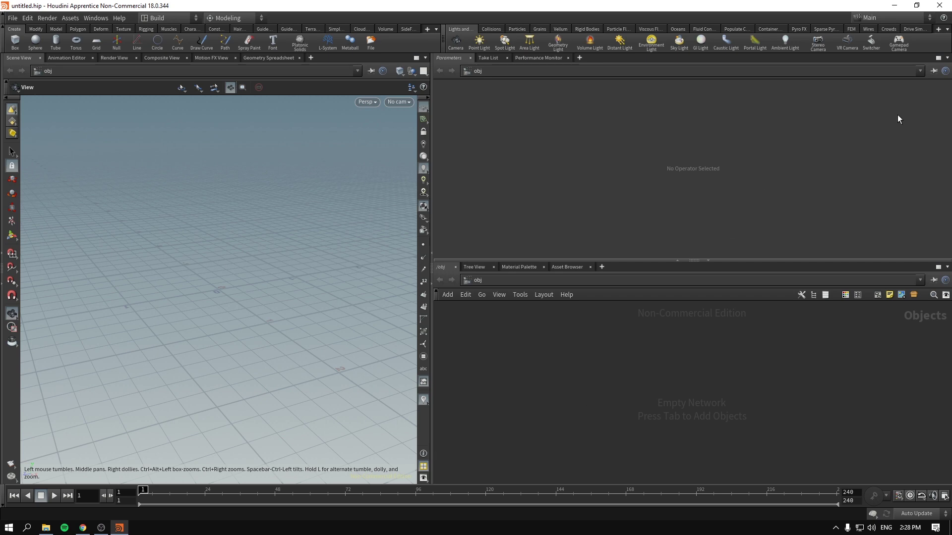
click(947, 58)
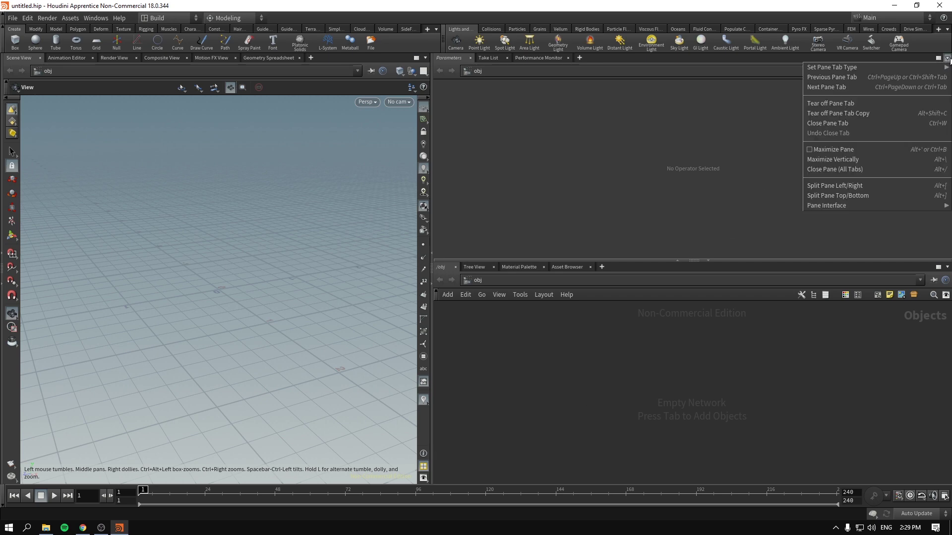
click(947, 58)
click(947, 58)
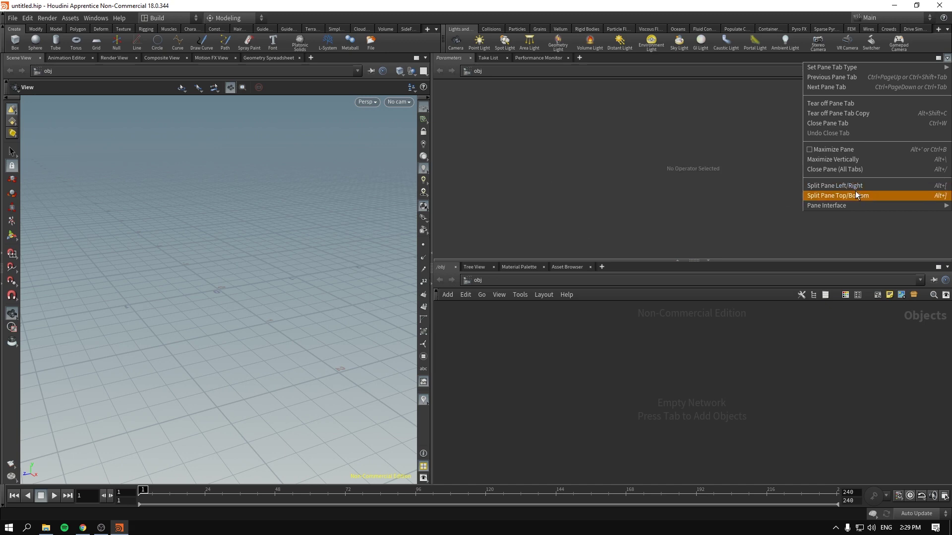
click(712, 234)
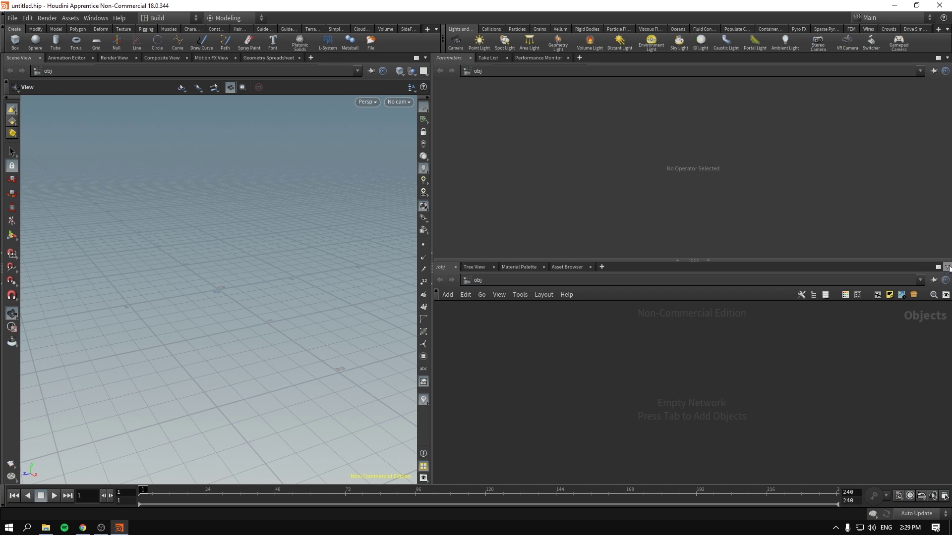
Collapse the network pane, and split the Parameters pane top/bottom with the divider slightly lower
click(710, 261)
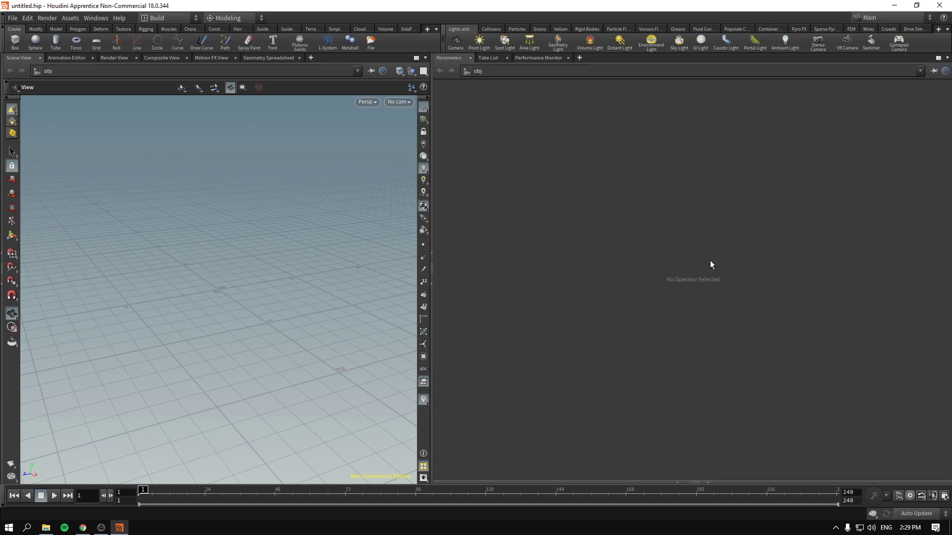
click(947, 58)
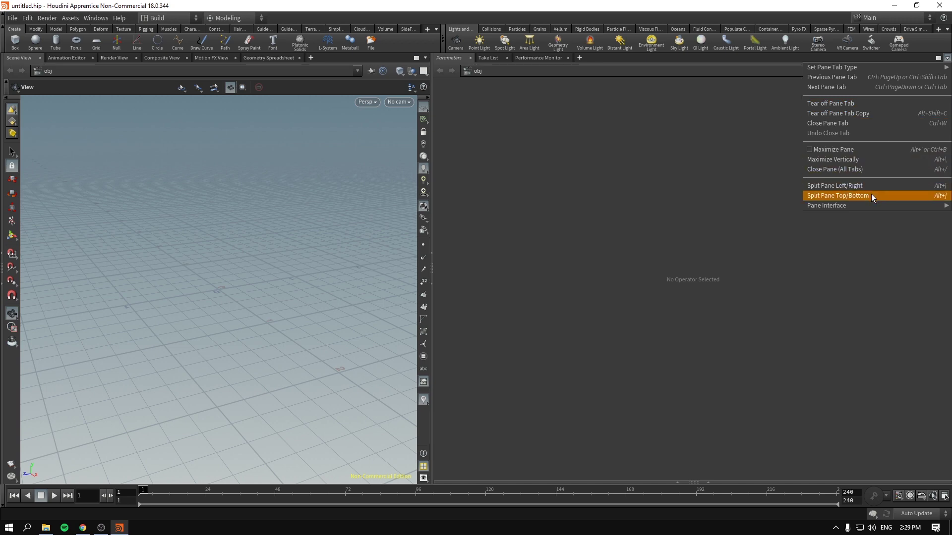
click(870, 195)
drag(706, 264, 689, 279)
Split the upper Parameters pane left/right
click(938, 58)
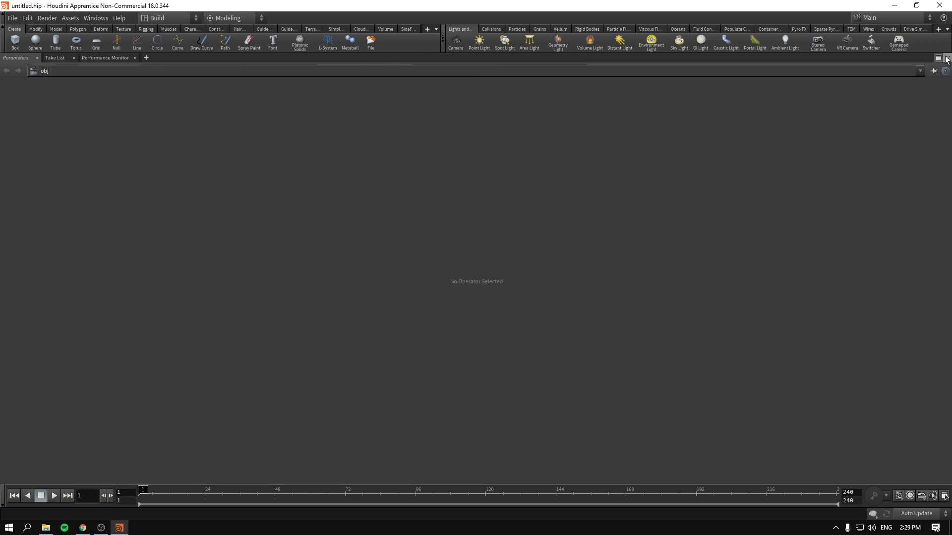
click(938, 57)
click(945, 57)
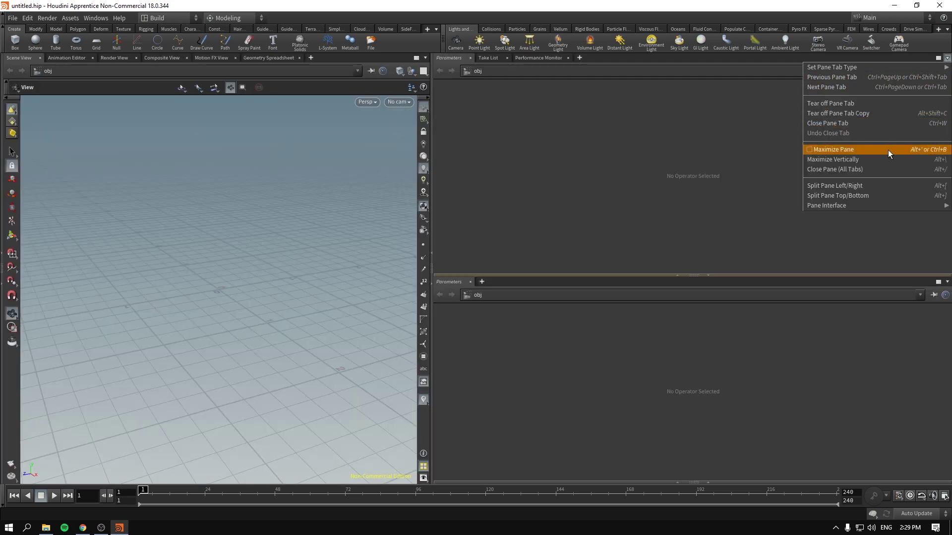
click(878, 186)
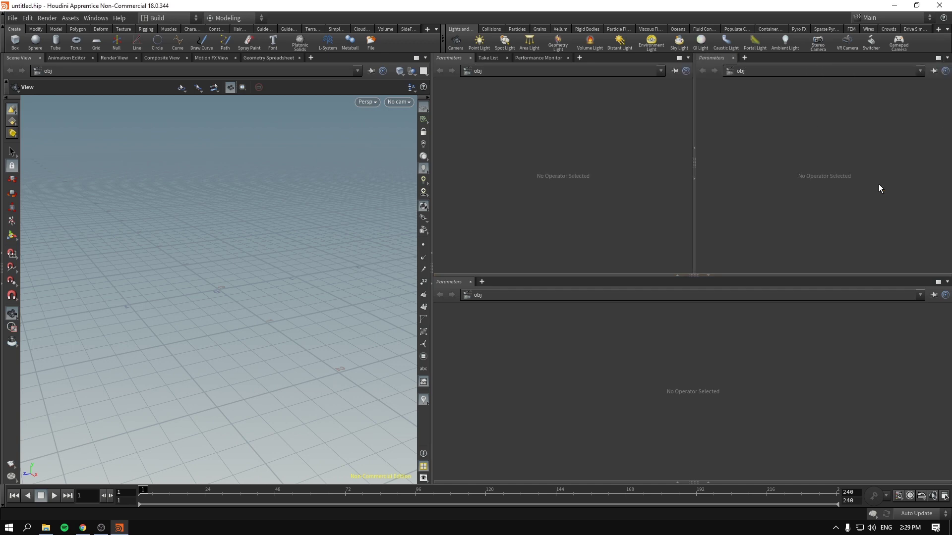
Split the lower Parameters pane top/bottom, and close the upper of the two resulting panes
click(947, 282)
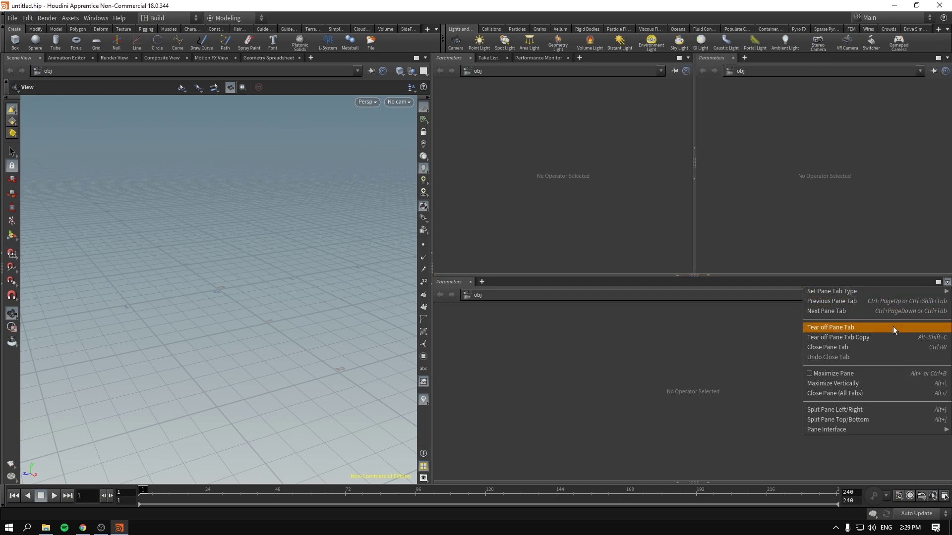
click(876, 420)
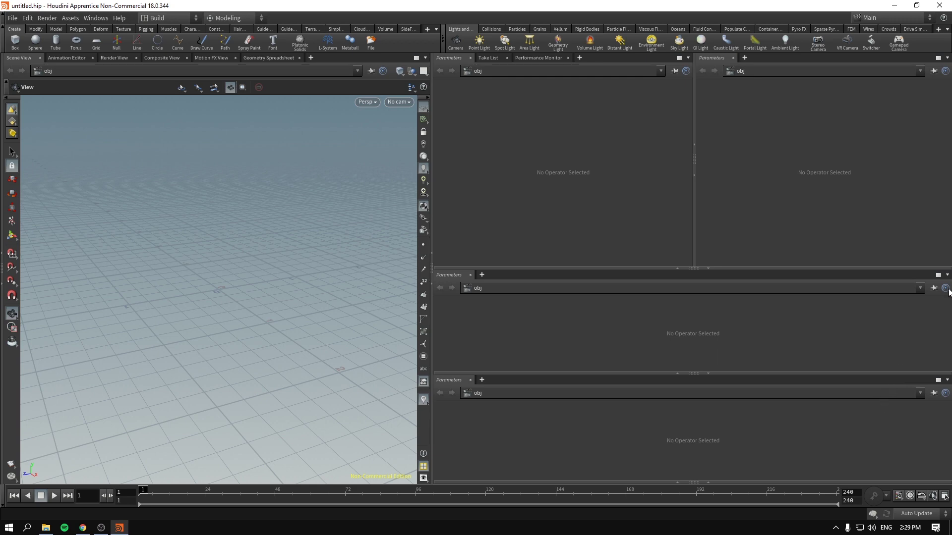
click(470, 275)
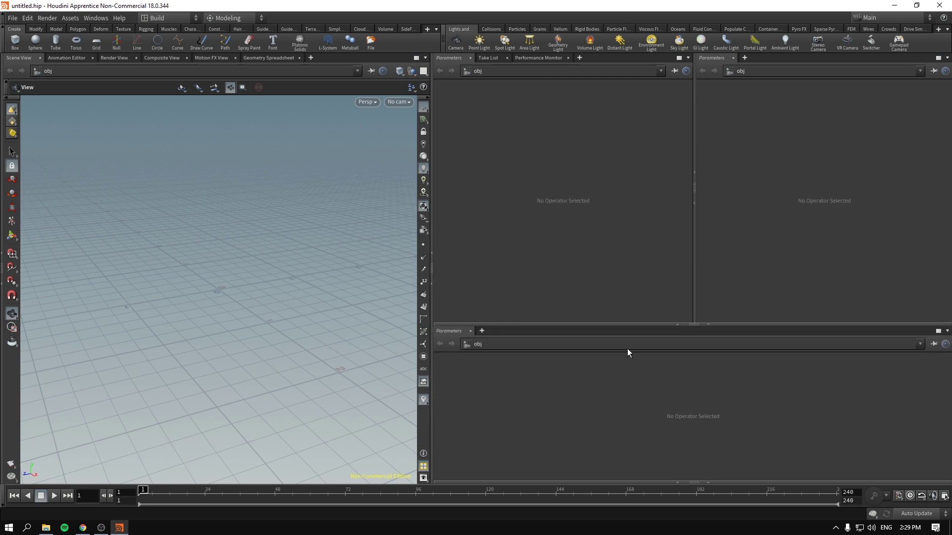
Close the lower Parameters pane and expand the collapsed network pane beneath the two upper Parameters panes
click(470, 330)
click(701, 481)
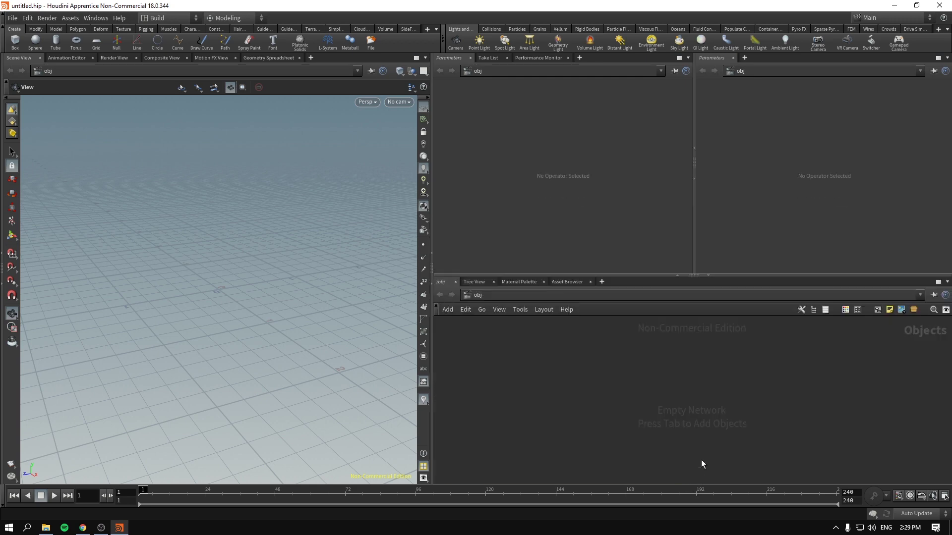
Split the network pane left/right and raise the divider between the Parameters panes and the network panes slightly
click(947, 282)
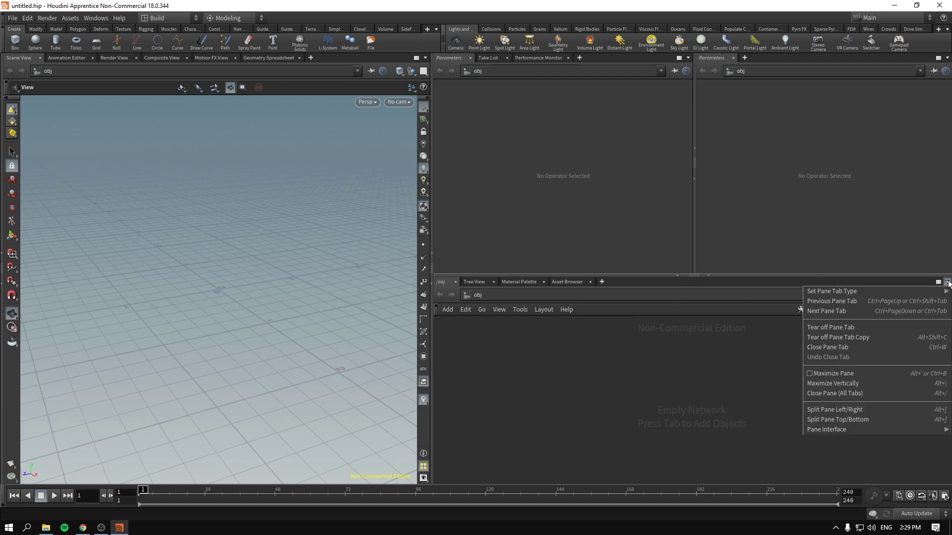
click(856, 411)
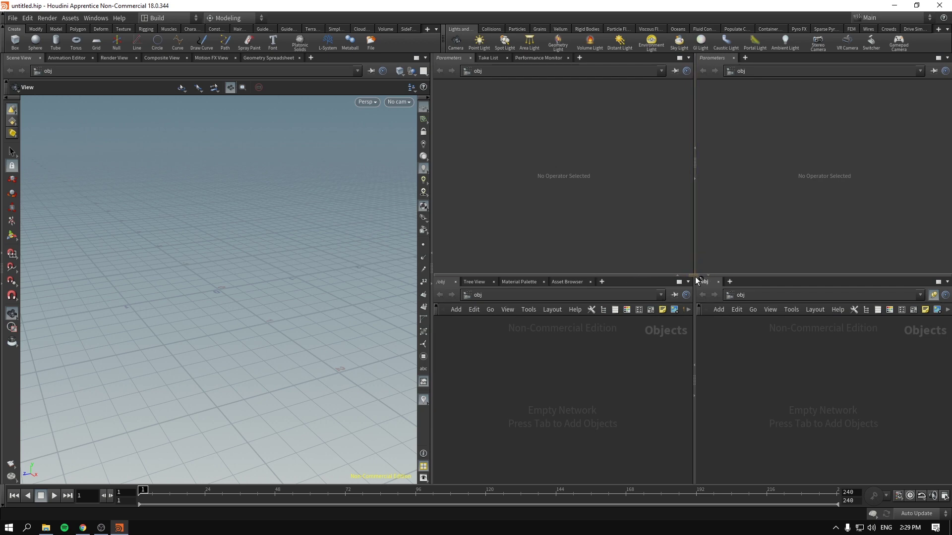
drag(699, 276, 699, 252)
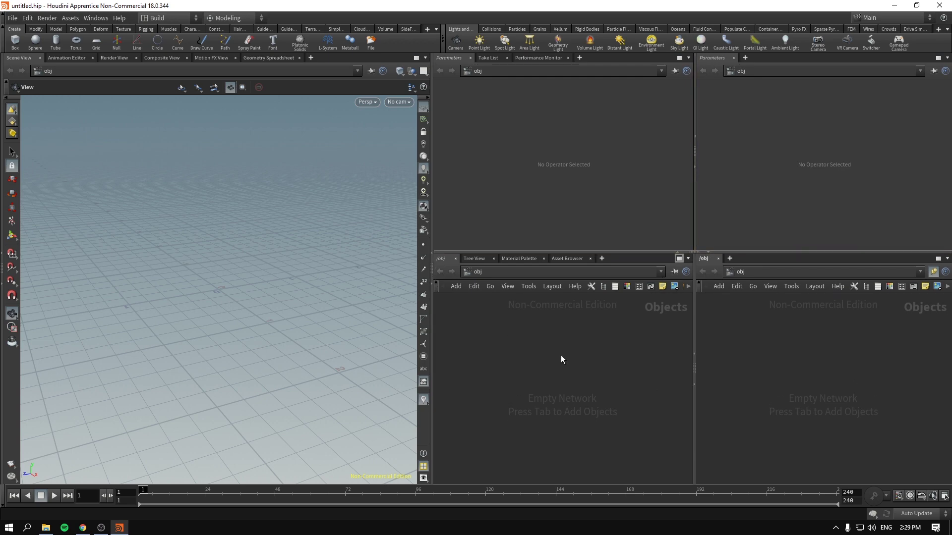
Add a Geometry node to the obj network in the left network pane
key(Tab)
text(geo)
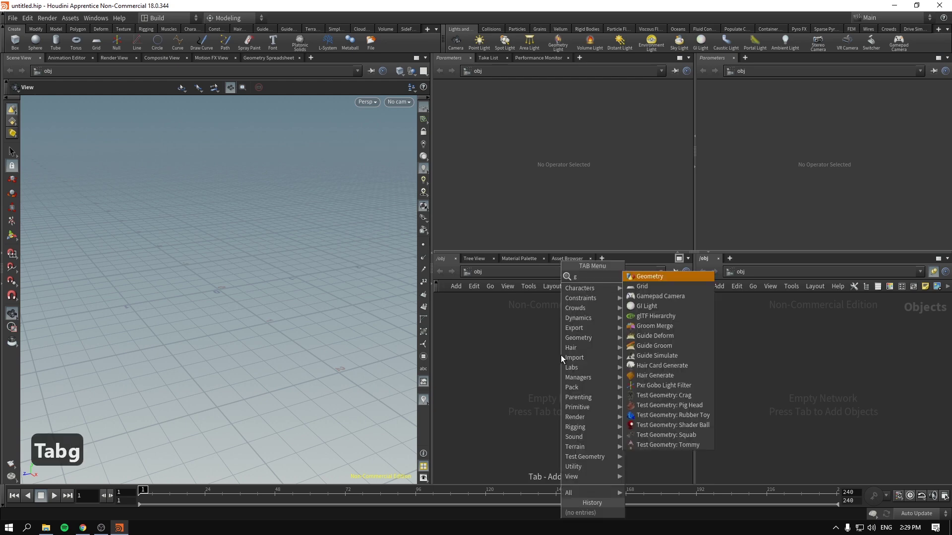
key(Return)
key(Return)
click(561, 355)
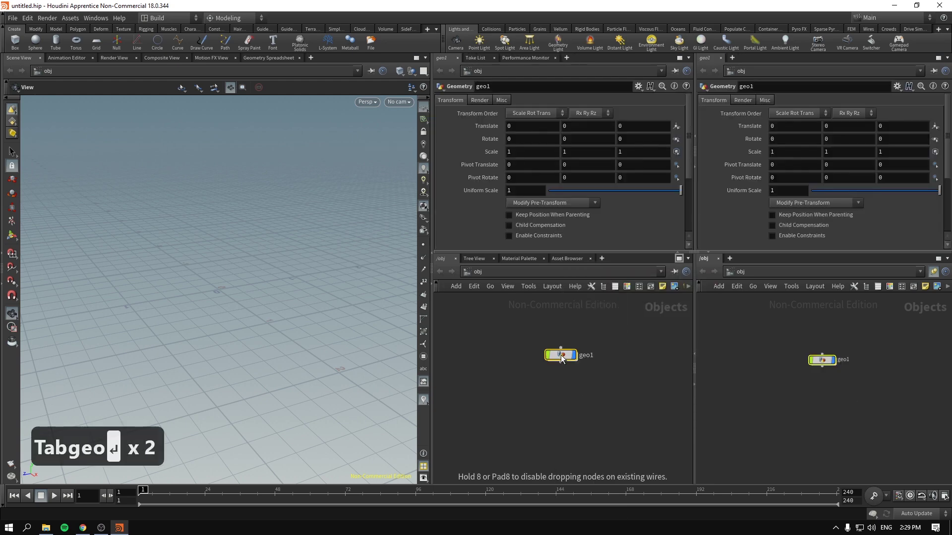
Try moving the geo1 node in the two network panes, and undo the last move
drag(623, 414, 514, 403)
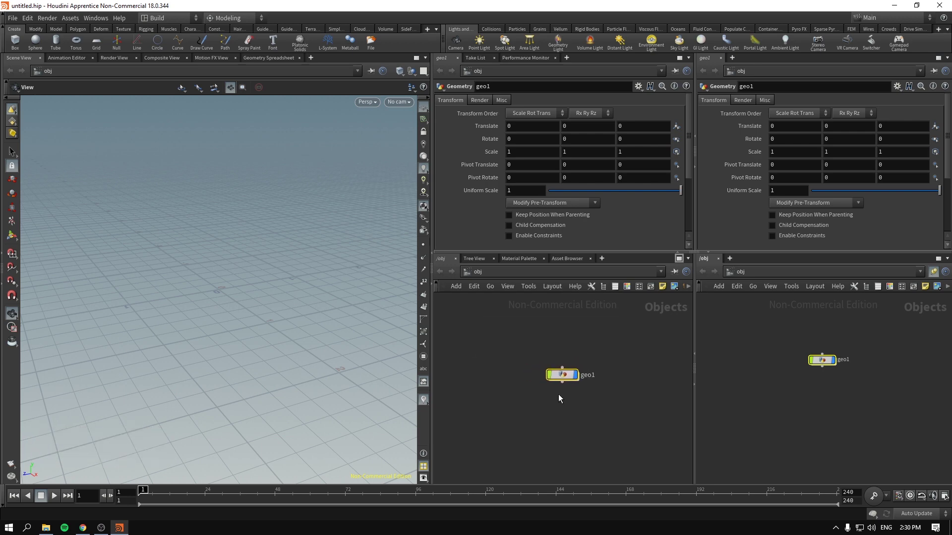
scroll(558, 395, down, 4)
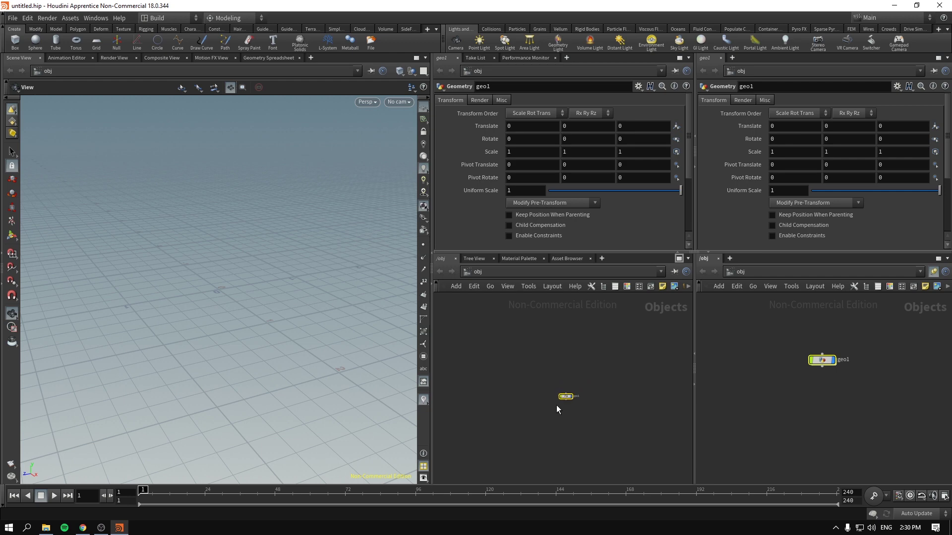
scroll(556, 405, up, 4)
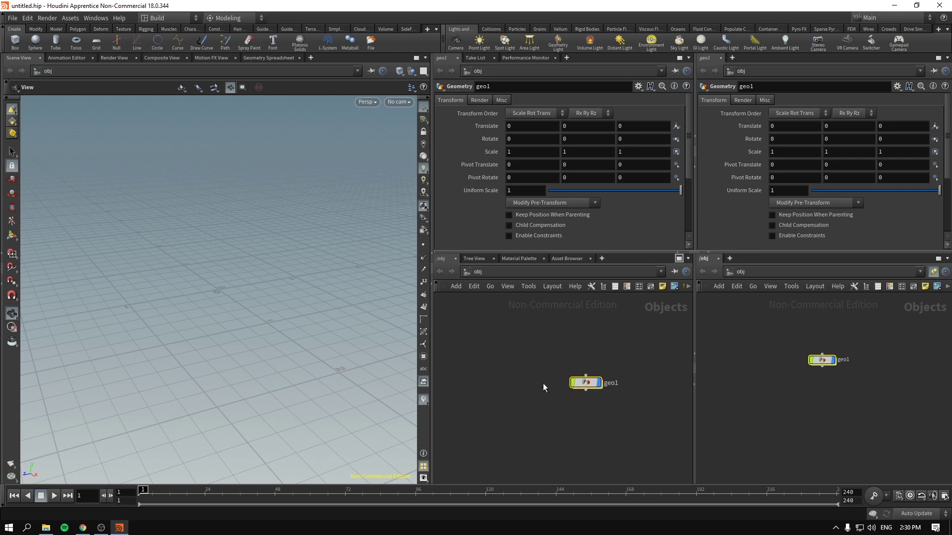
mouse_move(543, 382)
right_down()
mouse_move(548, 436)
mouse_move(564, 347)
mouse_move(557, 429)
mouse_move(565, 354)
mouse_move(566, 427)
mouse_move(574, 346)
mouse_move(578, 391)
mouse_move(485, 417)
mouse_move(560, 373)
mouse_move(559, 391)
right_up()
key(l)
drag(751, 376, 764, 385)
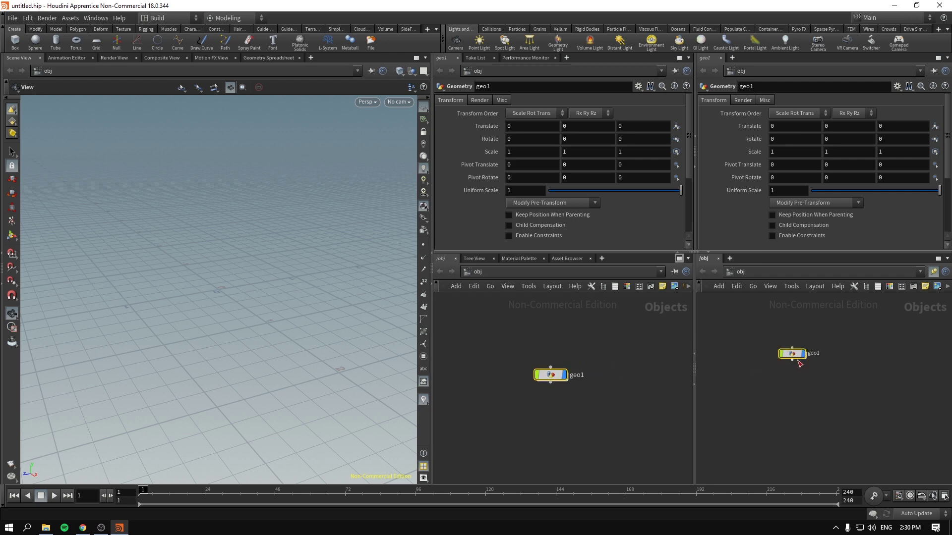
key(ctrl+z)
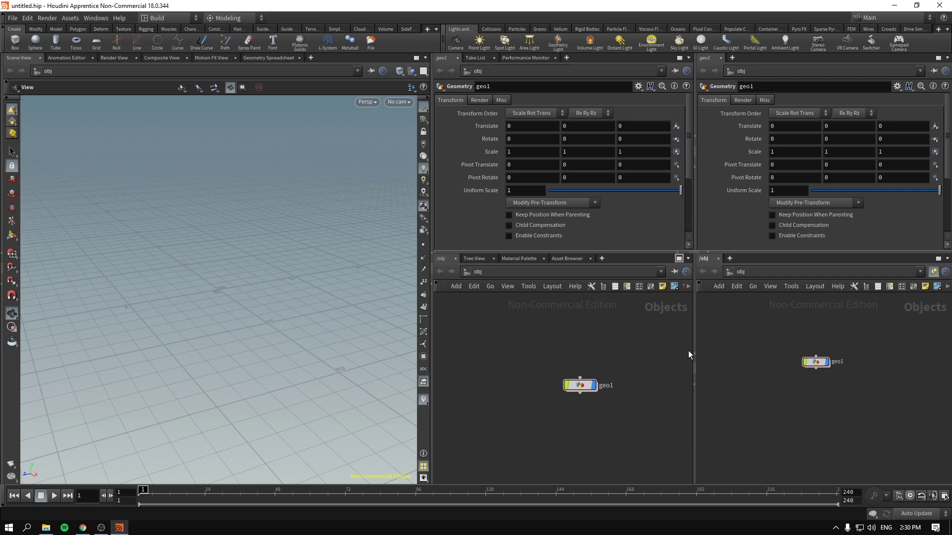
Go in and out of geo1 in the left network pane to compare how the other panes follow
double_click(575, 382)
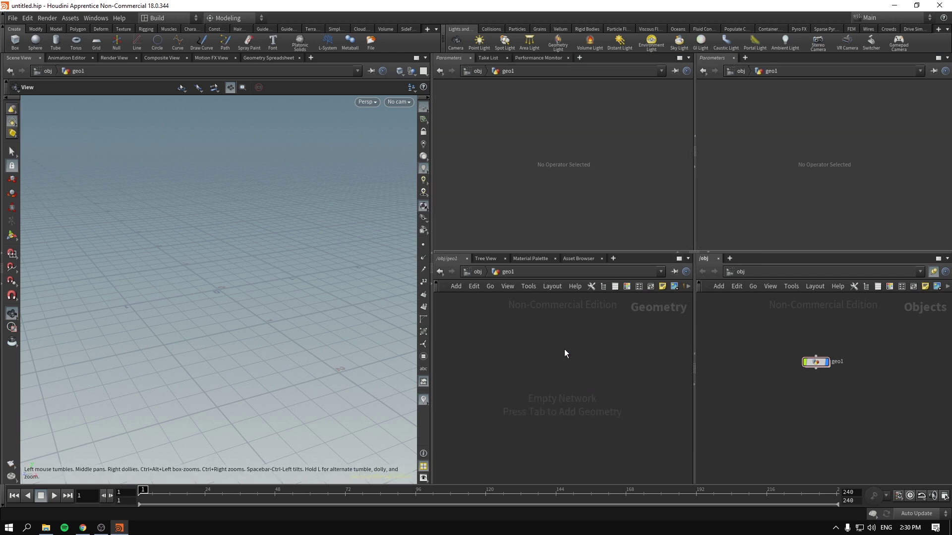
click(474, 276)
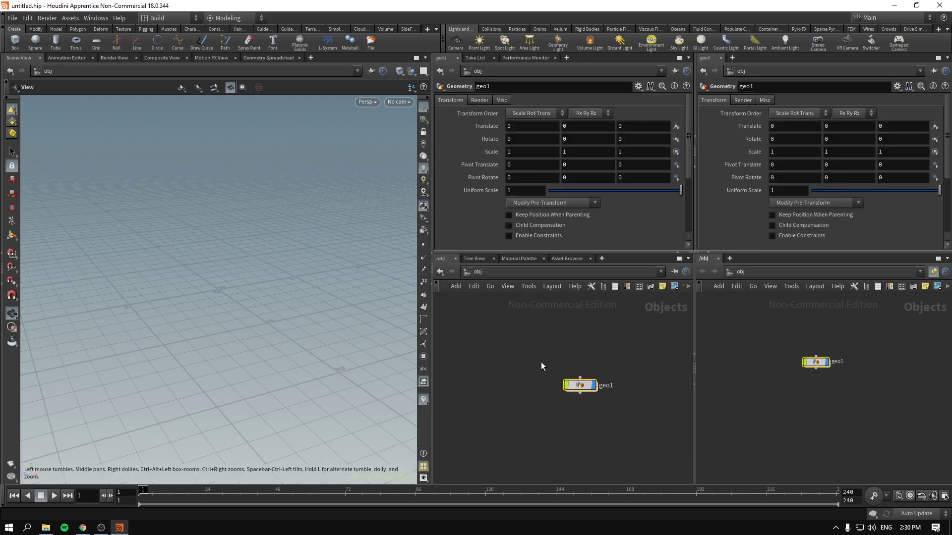
double_click(579, 386)
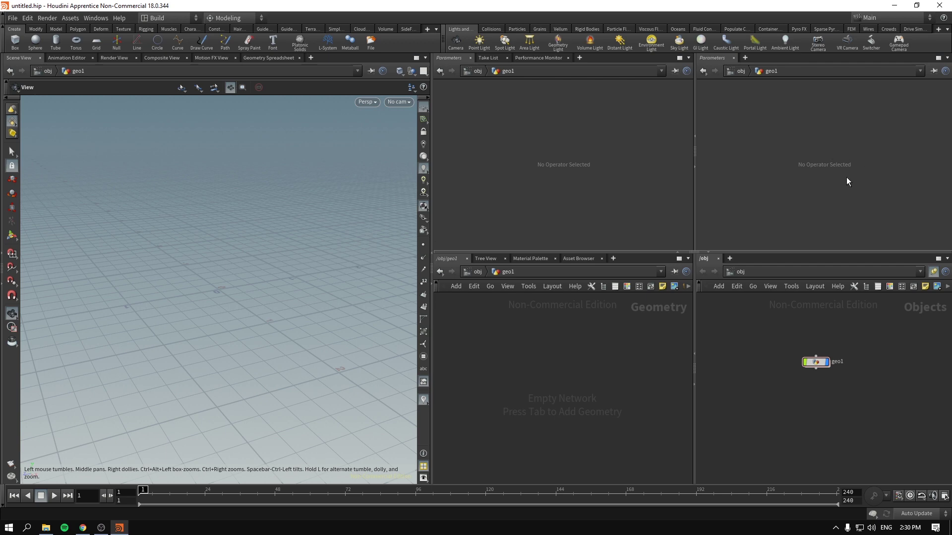
drag(749, 315, 838, 379)
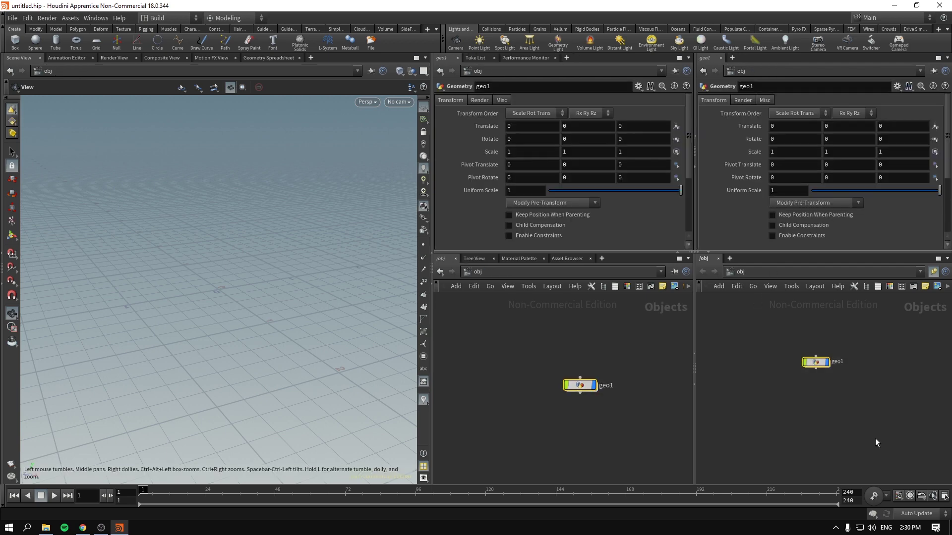
drag(626, 358, 510, 426)
double_click(580, 386)
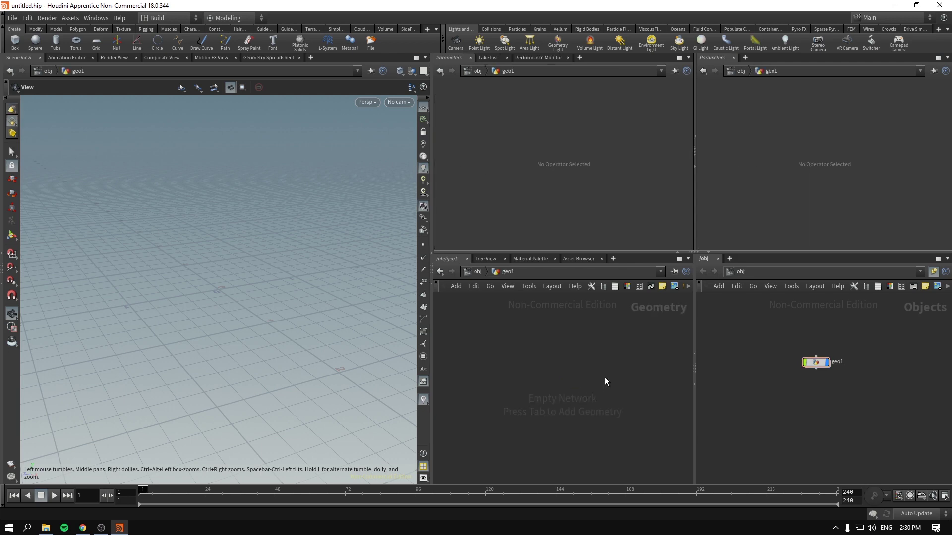
click(477, 272)
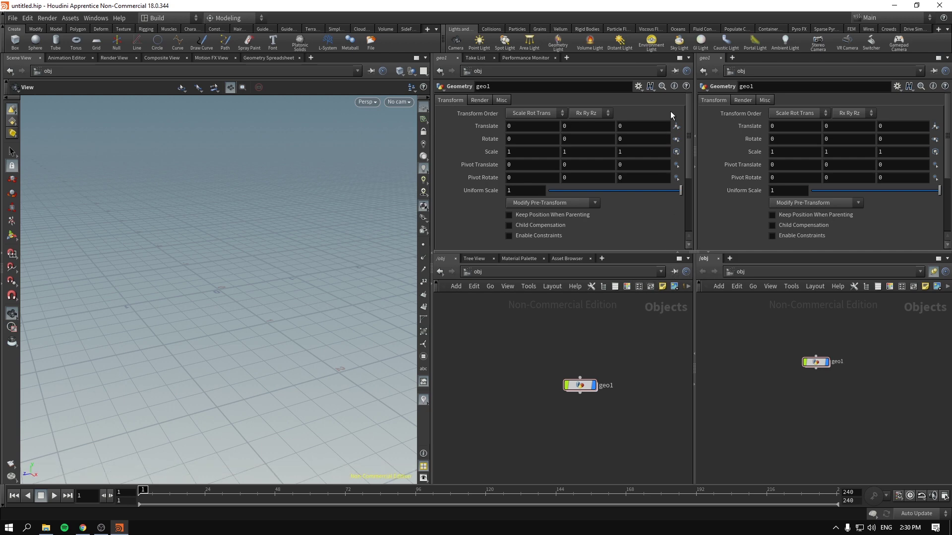
Link the left Parameters pane and the left network pane to group 1, and frame geo1 in that network
click(674, 70)
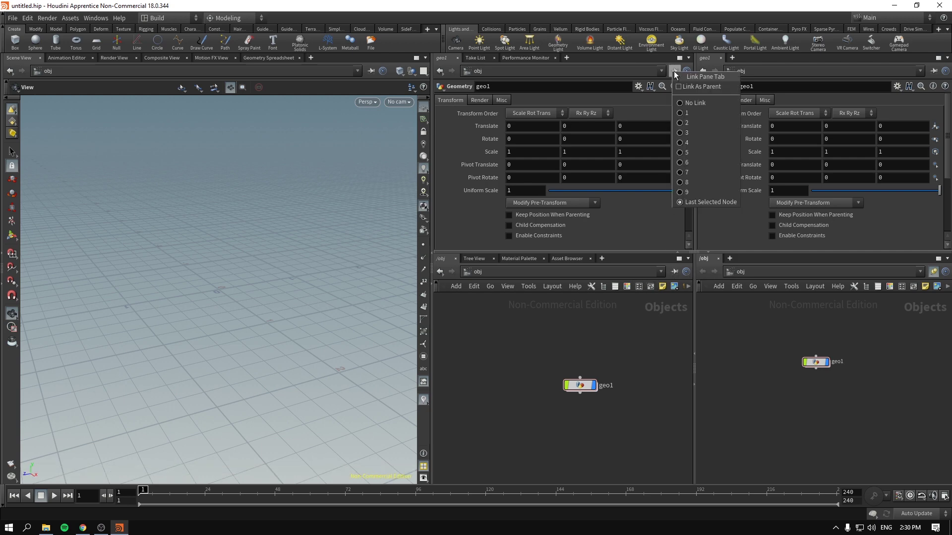
click(690, 120)
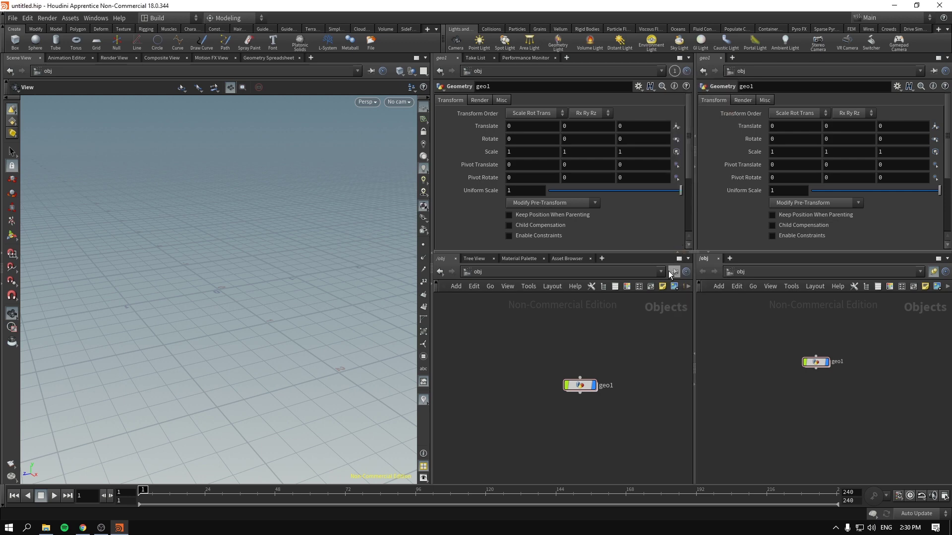
click(676, 272)
click(690, 319)
drag(543, 355, 589, 396)
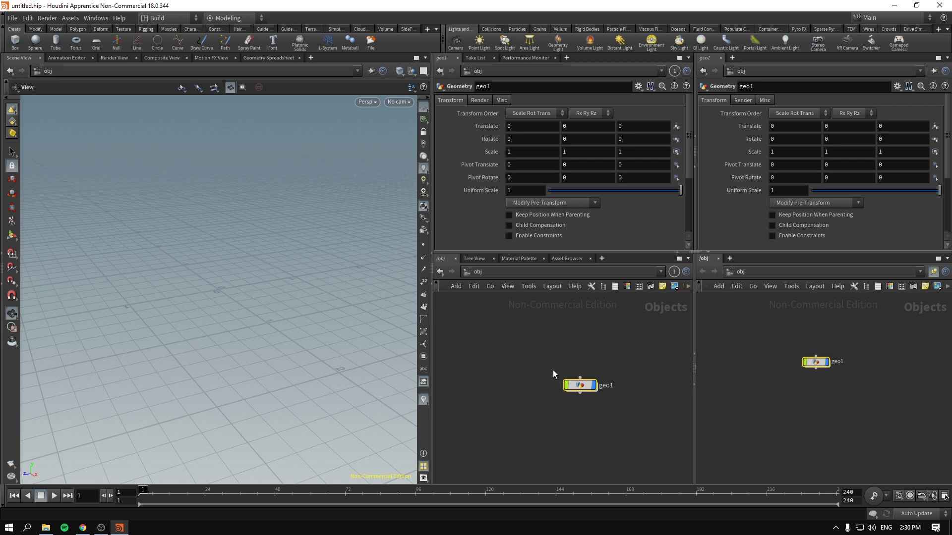
drag(511, 341, 632, 447)
key(h)
Link the right Parameters and network panes to group 2, and go into geo1 in that network pane
click(933, 72)
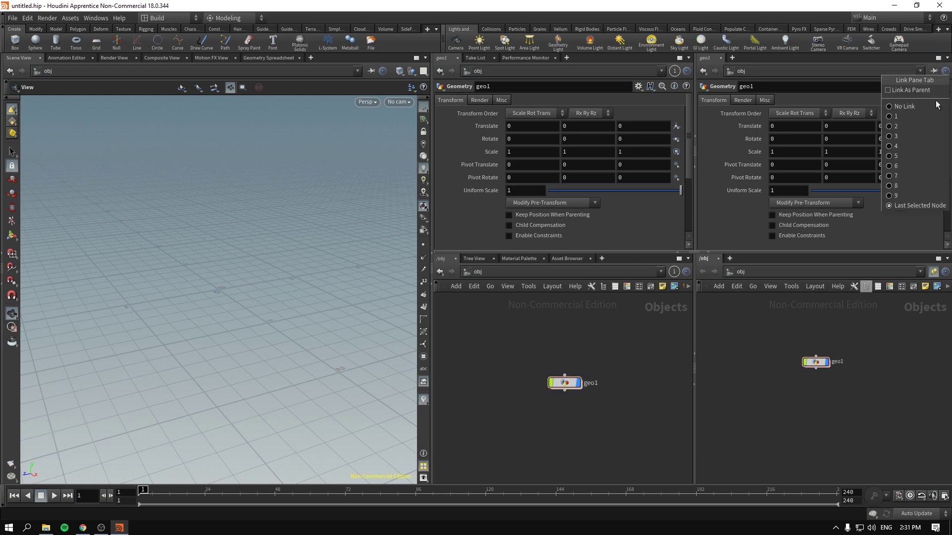
click(913, 127)
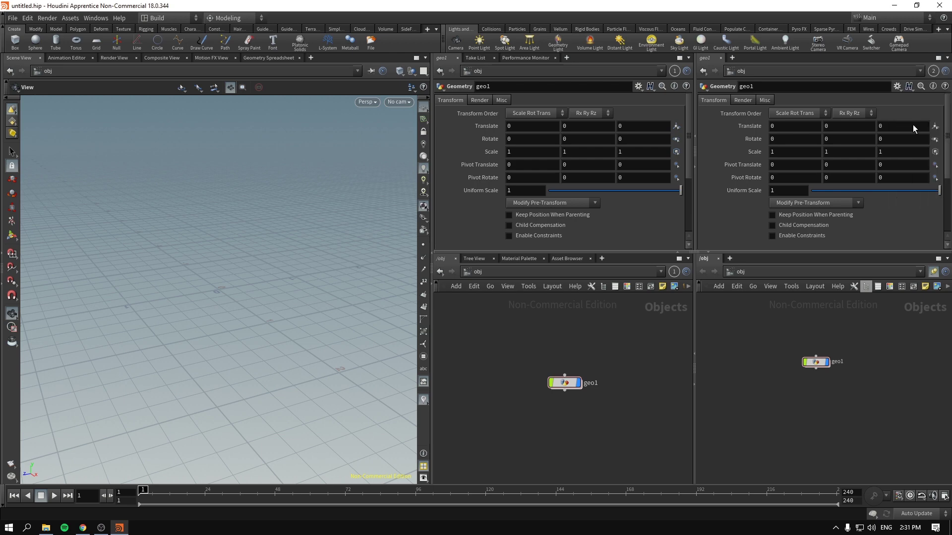
click(933, 271)
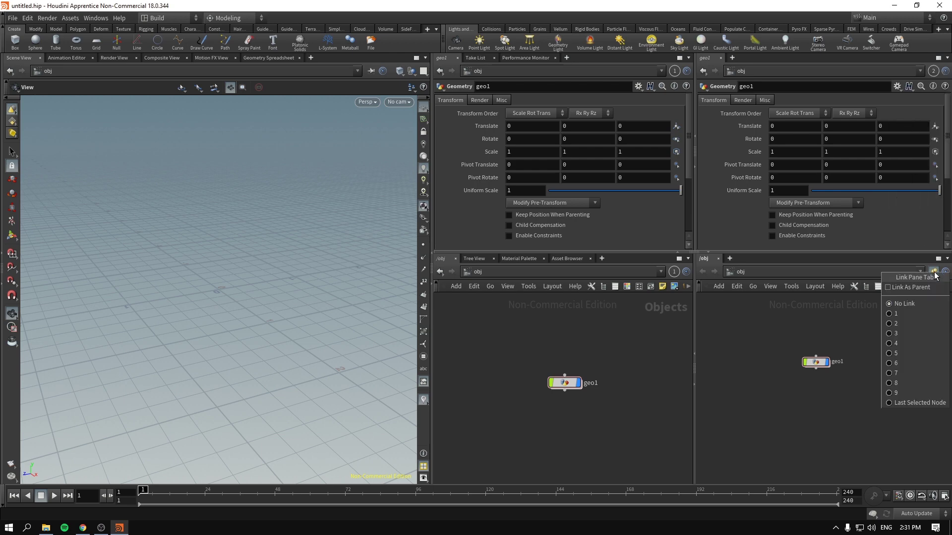
click(897, 323)
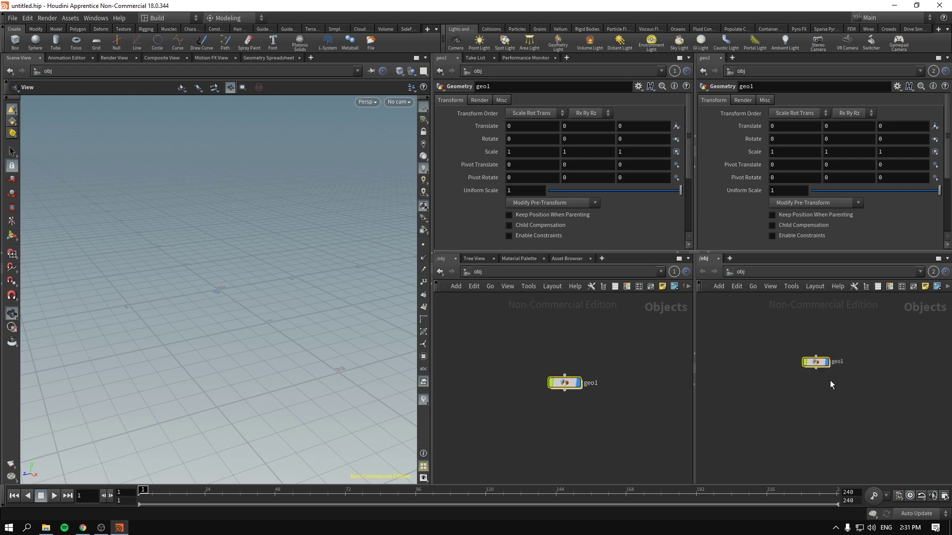
double_click(815, 361)
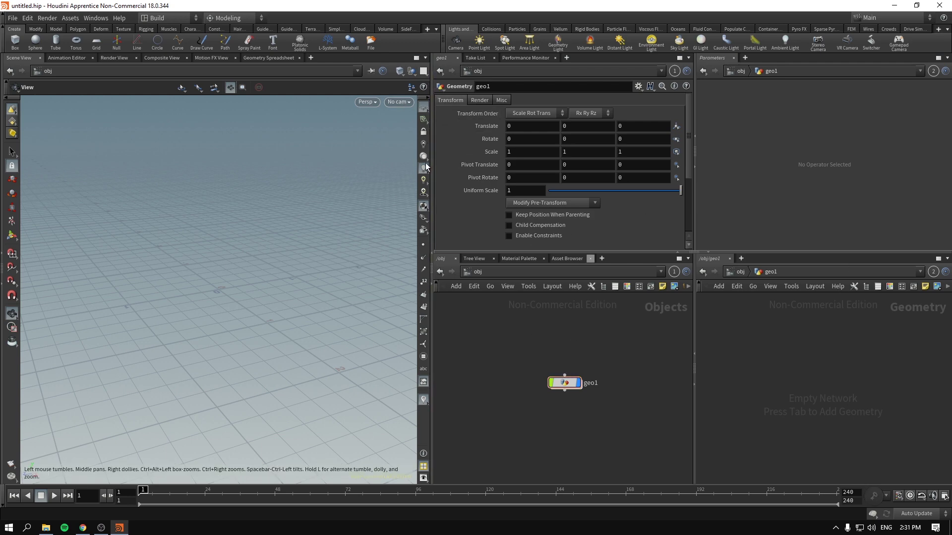
Look over the Scene View's pane link options and its available pane tab types
click(370, 72)
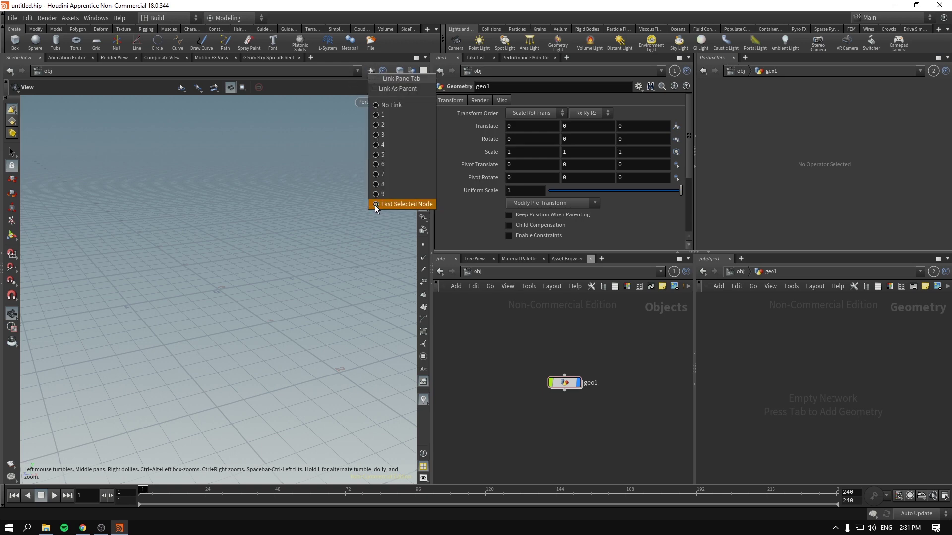
click(495, 329)
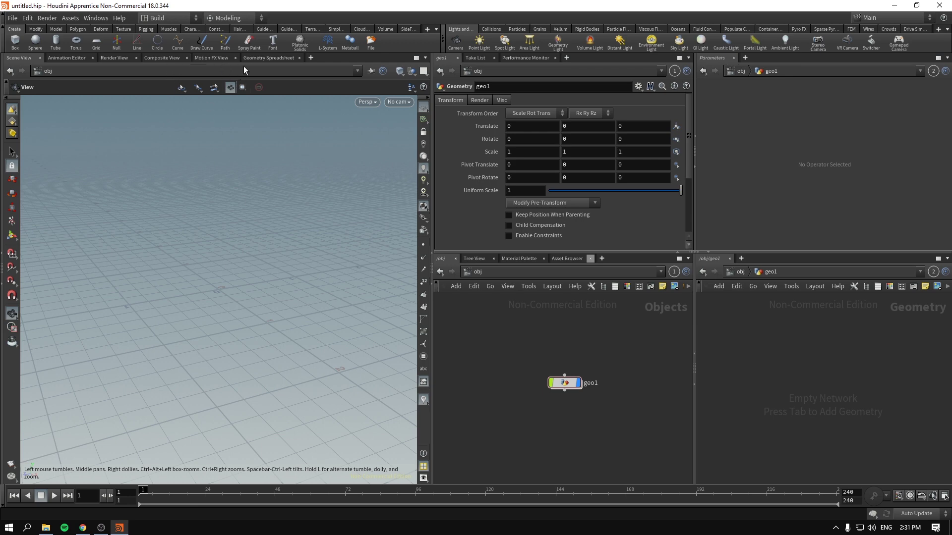
click(426, 58)
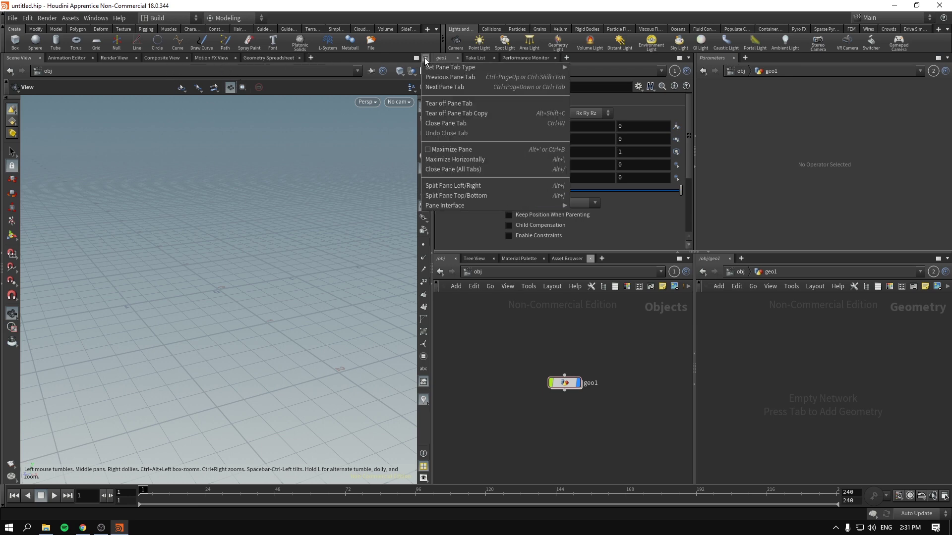
mouse_move(427, 66)
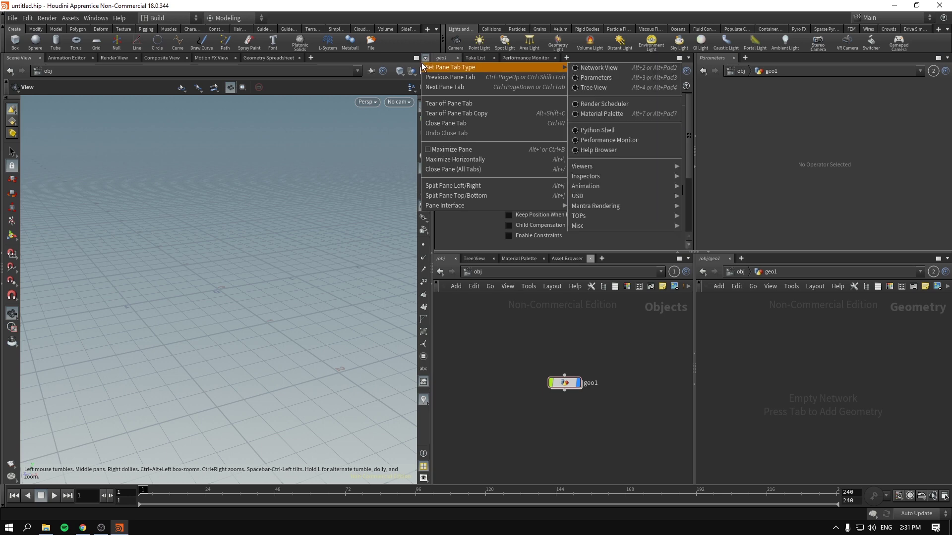
click(335, 152)
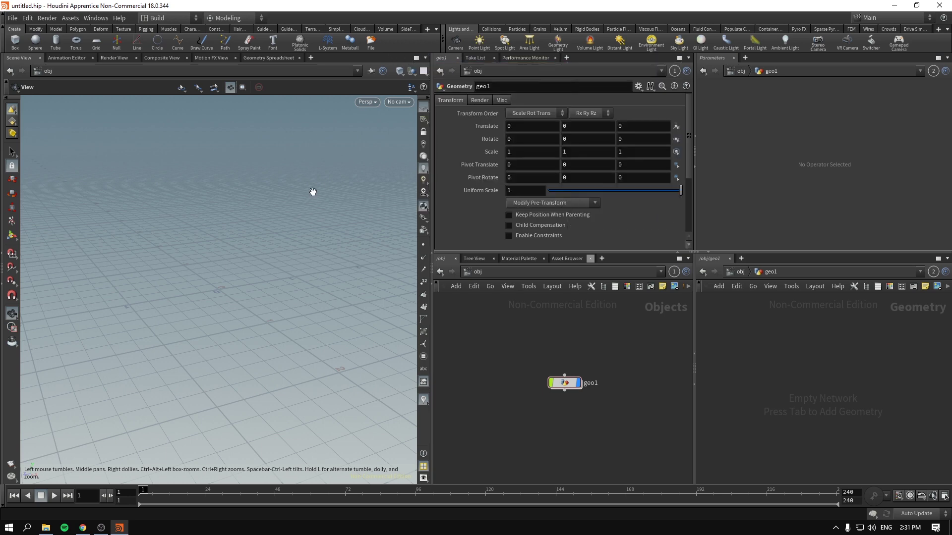
Split the Scene View pane top/bottom and lower the divider so the upper view takes up most of the height
key(alt+bracketright)
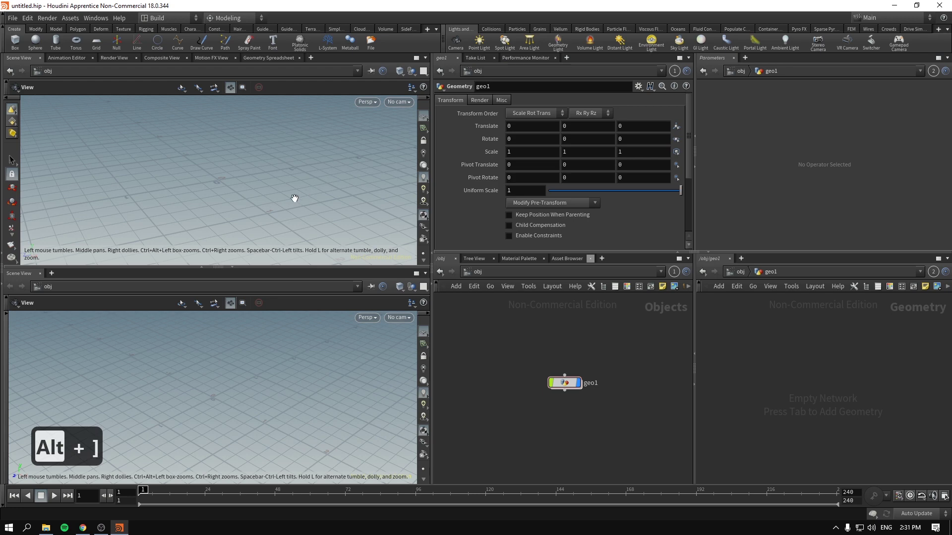
drag(216, 266, 214, 323)
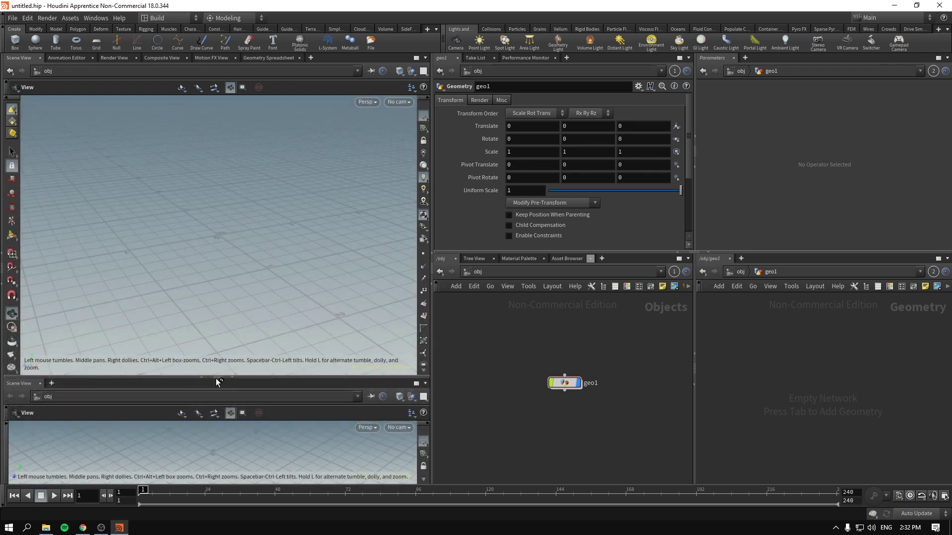
drag(218, 377, 222, 371)
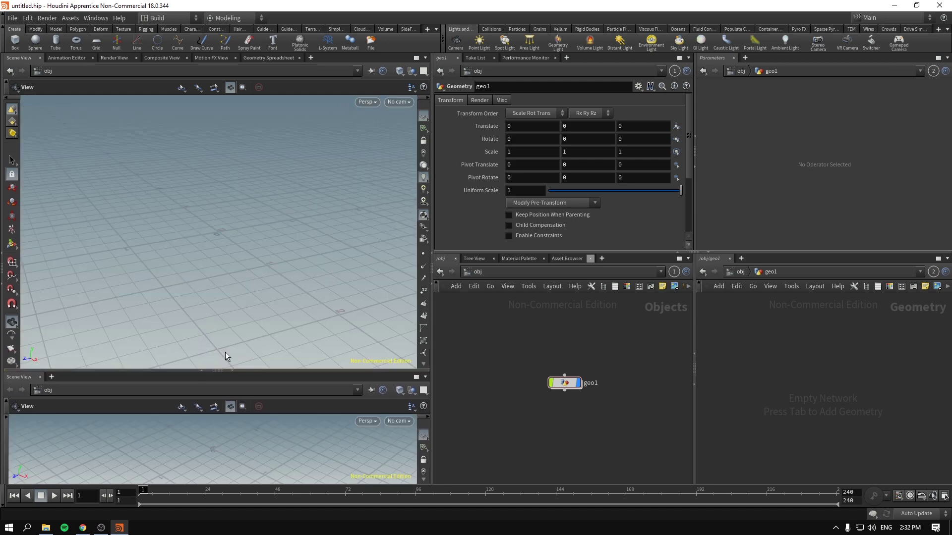
Add a Geometry Spreadsheet tab to the pane below the Scene View and raise the divider slightly to make it taller
click(51, 377)
mouse_move(70, 394)
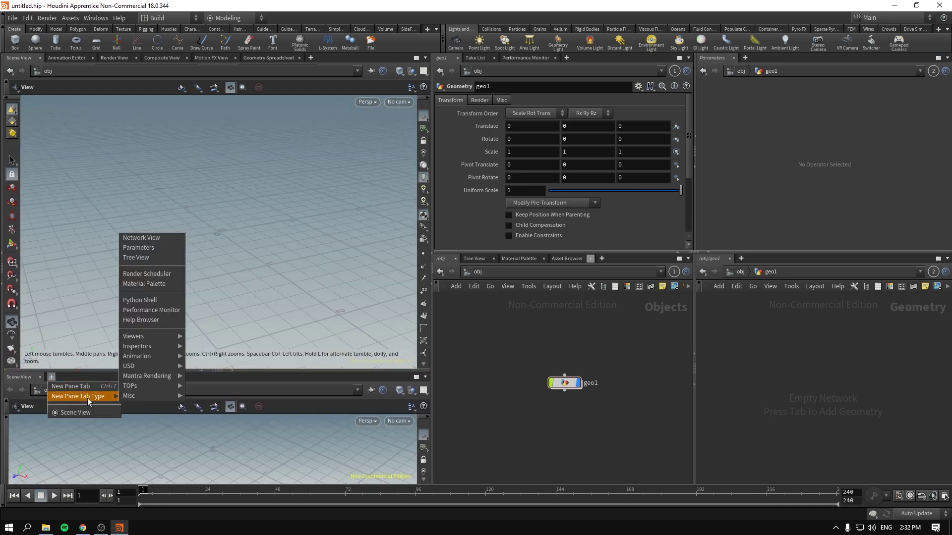
mouse_move(157, 394)
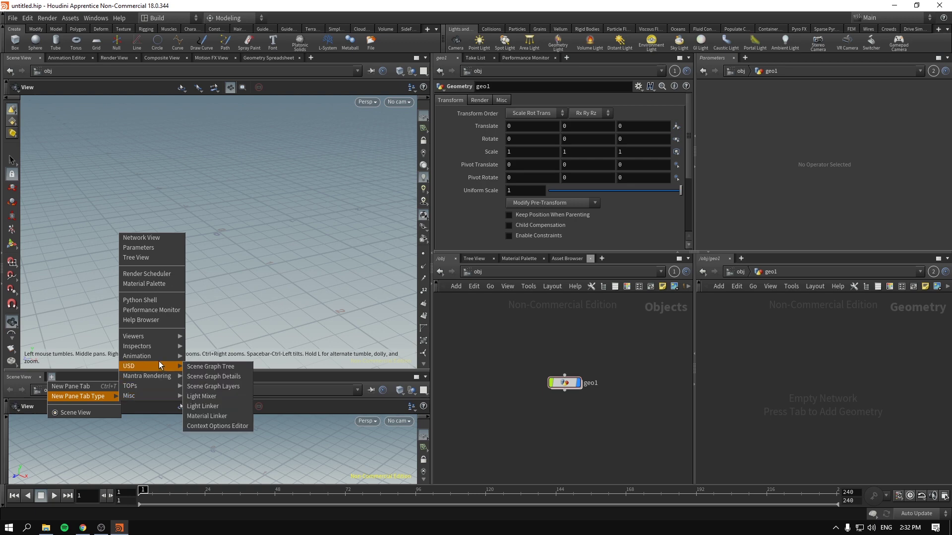
mouse_move(165, 345)
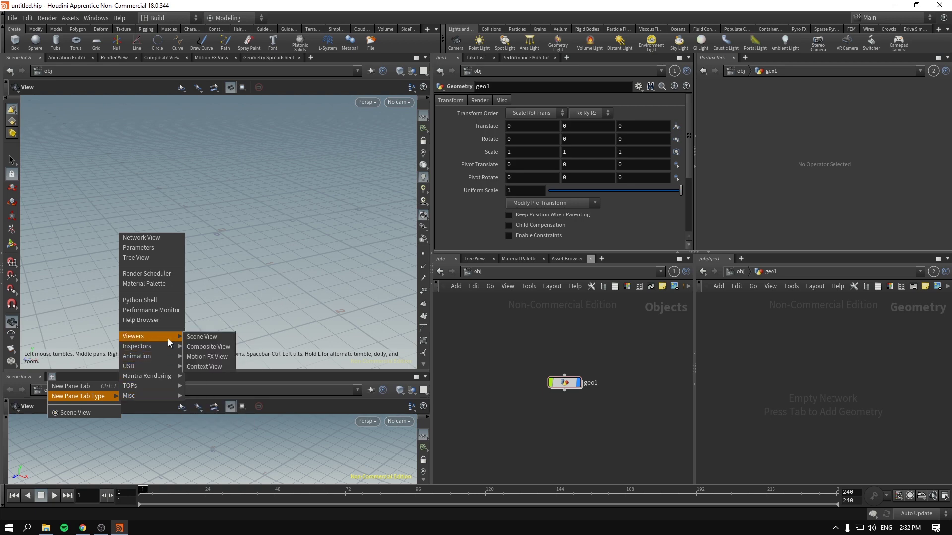
click(214, 346)
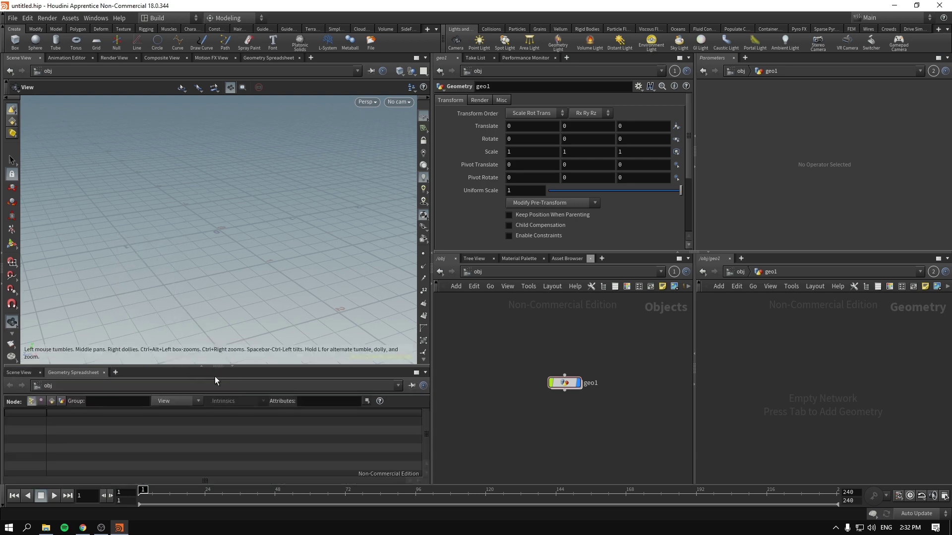
mouse_move(218, 367)
mouse_down()
mouse_move(218, 319)
mouse_move(220, 359)
mouse_up()
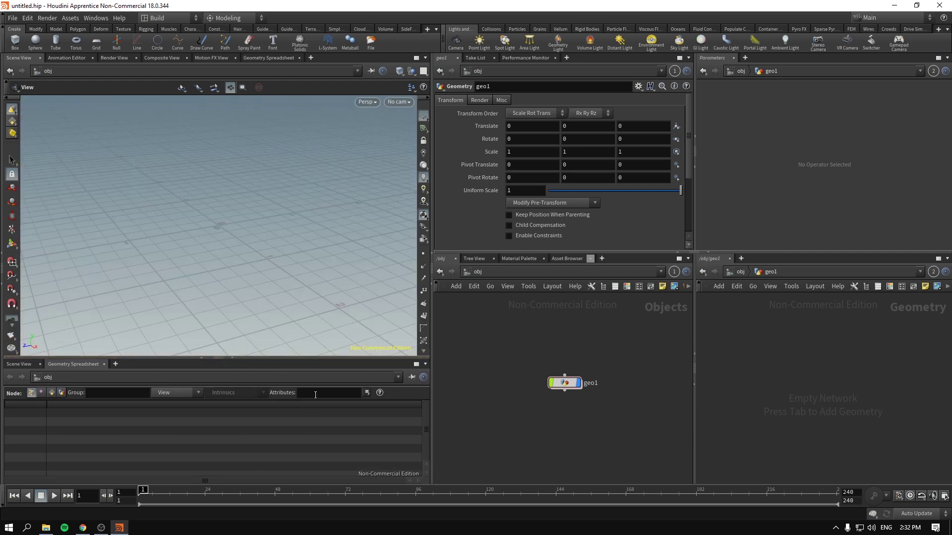
Close the Scene View tab in the lower pane and collapse that pane below the main Scene View
click(40, 365)
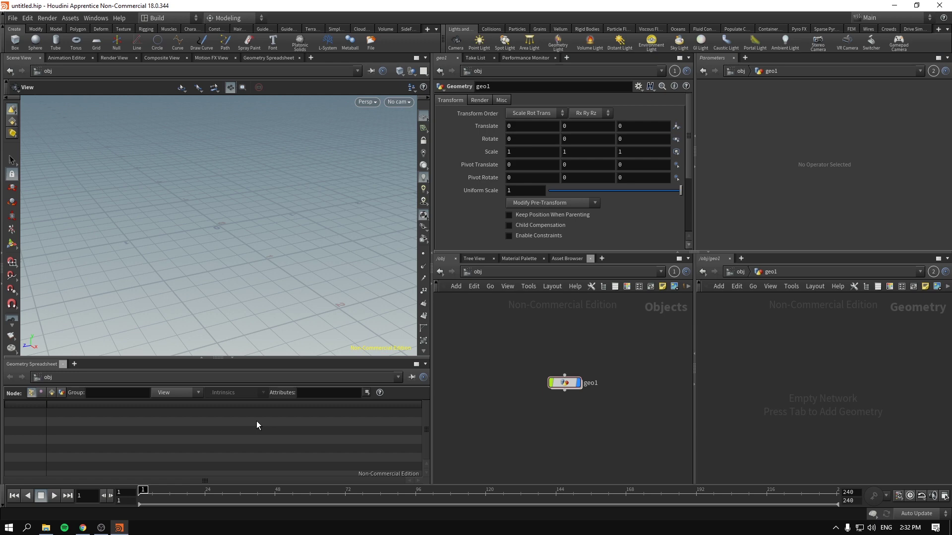
click(232, 358)
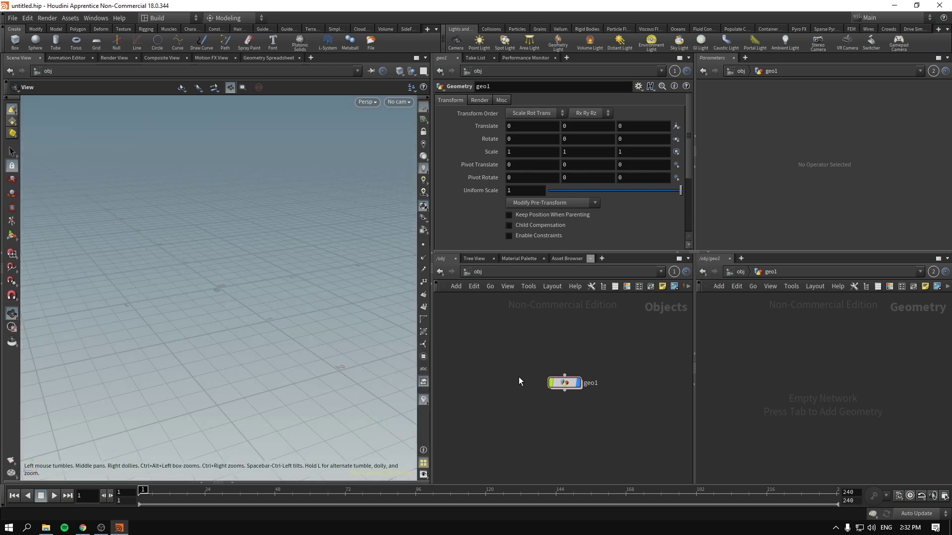
Save the current desktop under the new name AA
click(162, 17)
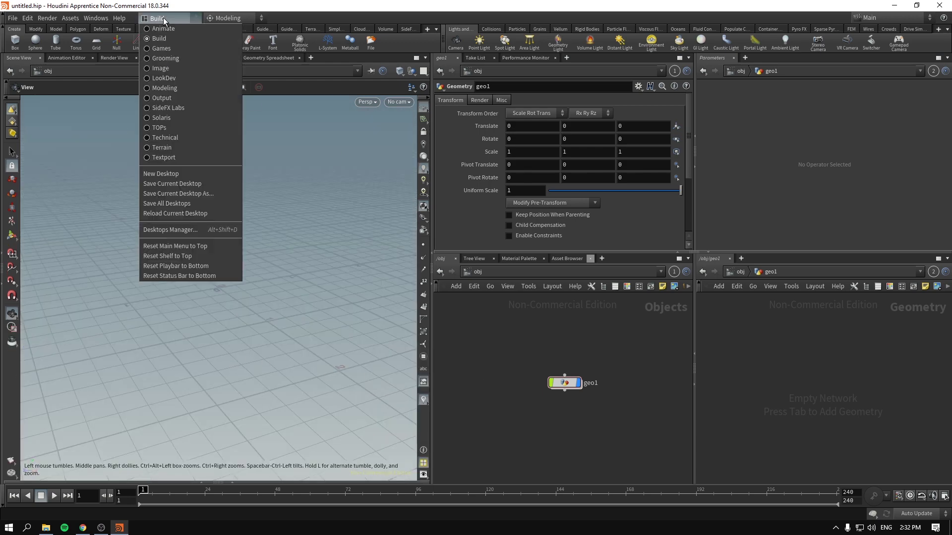
click(206, 194)
text(AA)
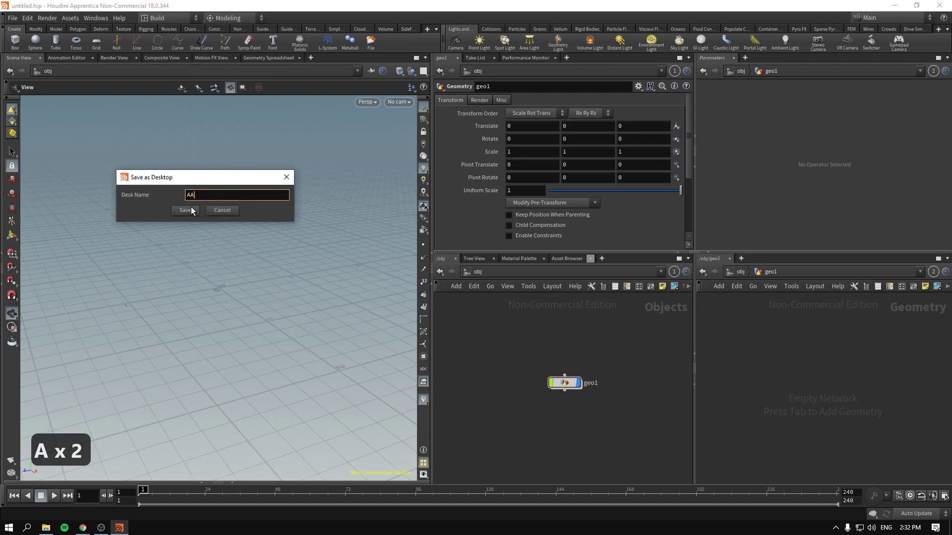
click(186, 212)
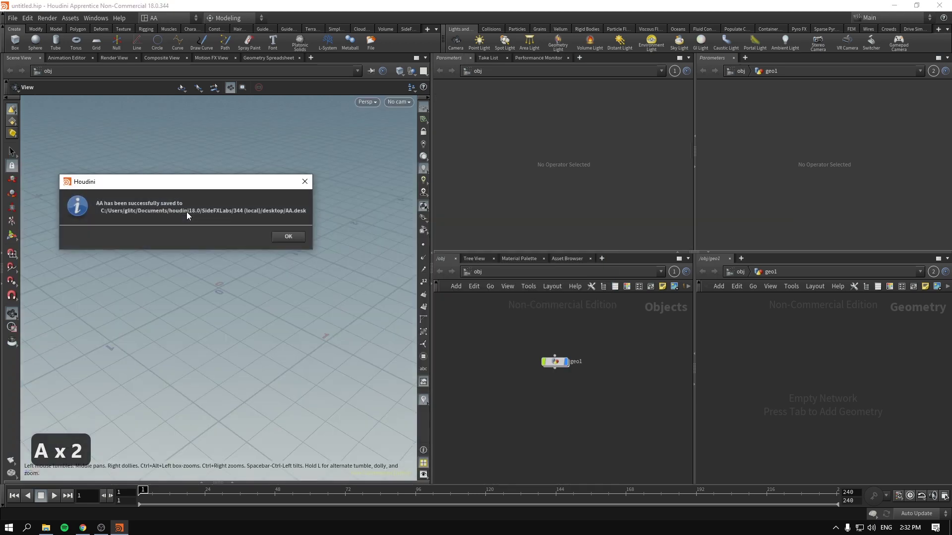
click(288, 237)
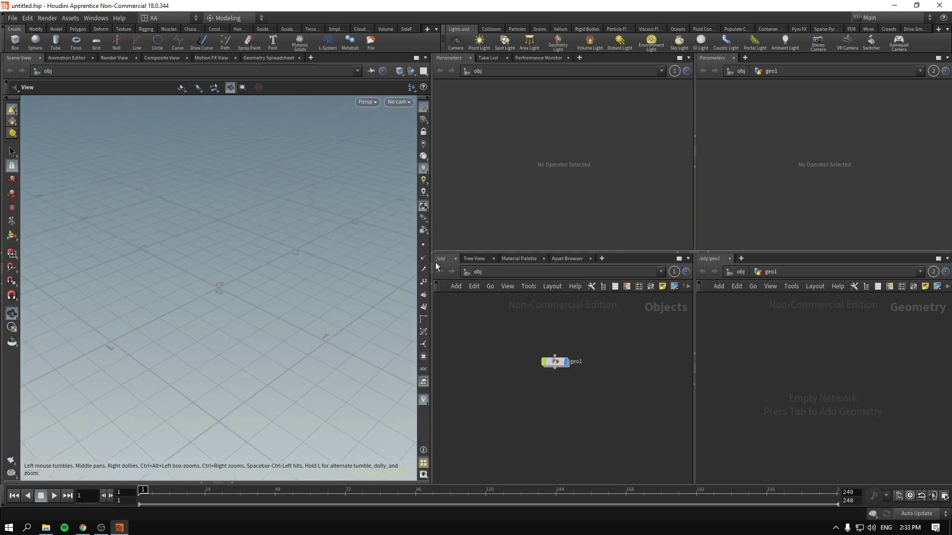
Rearrange the AA desktop by narrowing the Scene View and first shelf set, removing the geo1 network pane and collapsing the shelf
drag(432, 263, 276, 263)
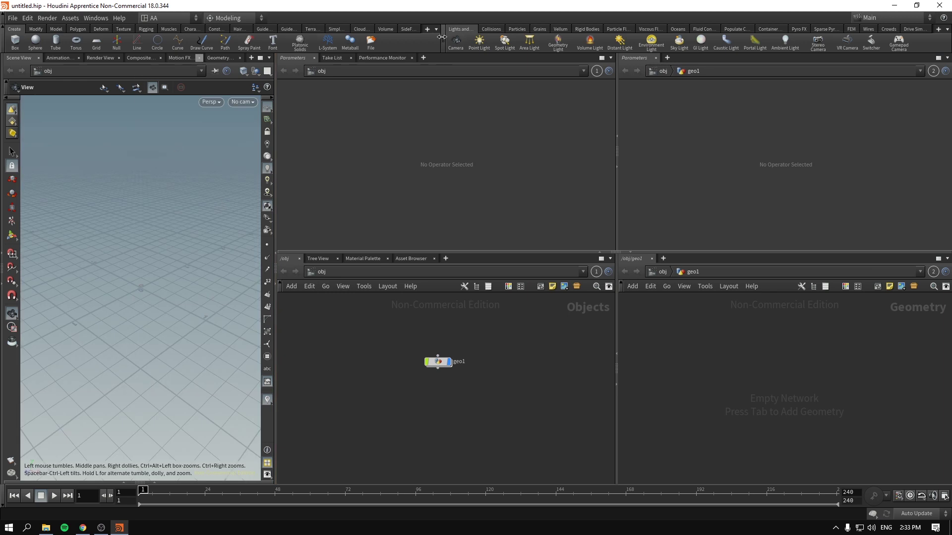
drag(441, 37, 217, 37)
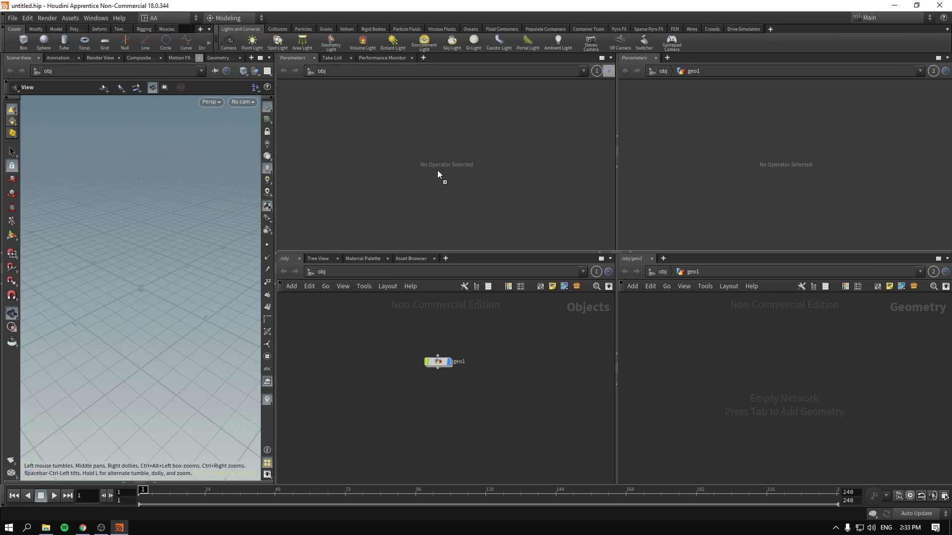
click(651, 260)
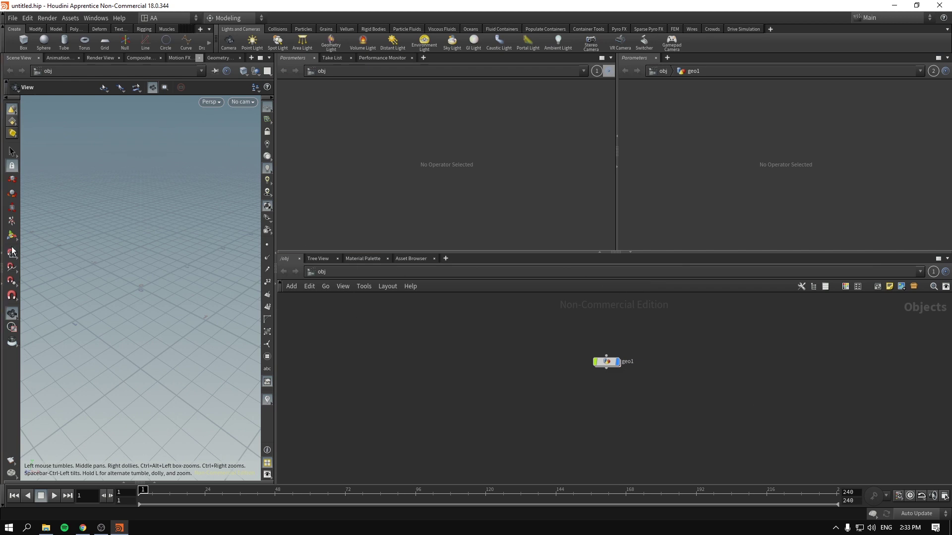
click(5, 39)
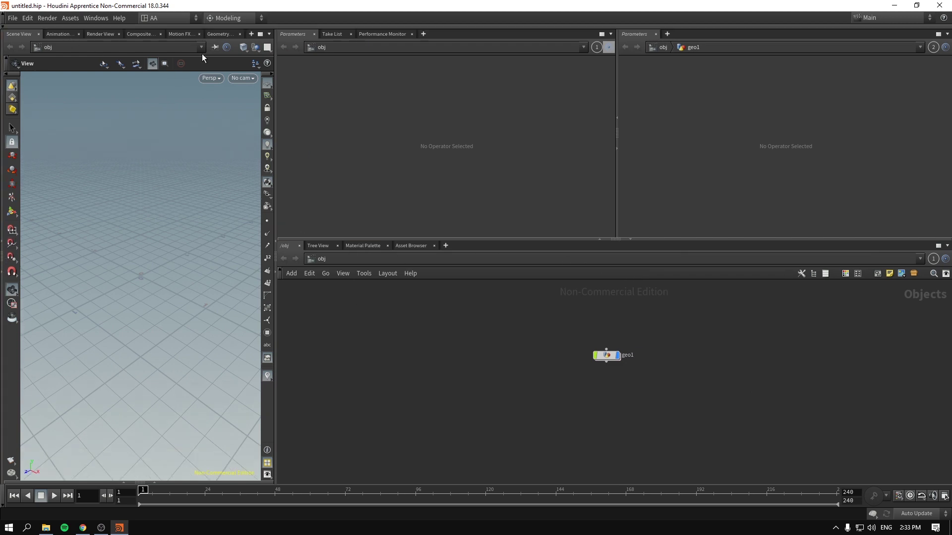
Switch to the Build desktop and back to AA to compare the two layouts
click(180, 17)
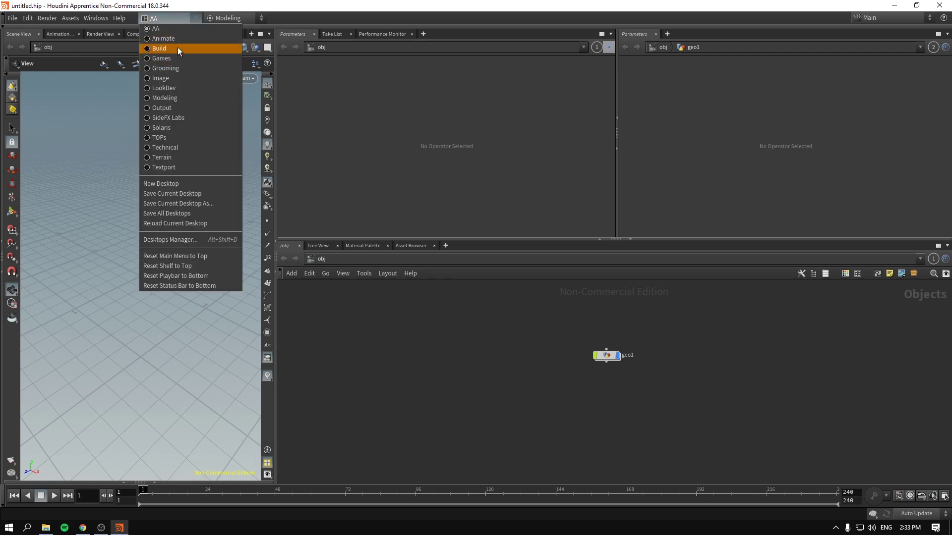
click(178, 48)
click(172, 17)
click(178, 28)
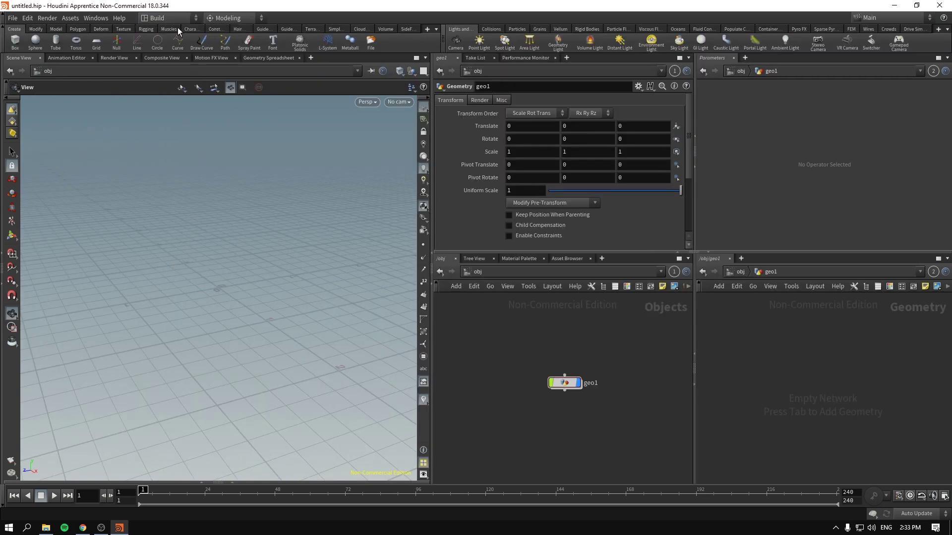
Widen the Scene View pane, and reload the AA desktop to restore its saved layout
drag(275, 257, 407, 257)
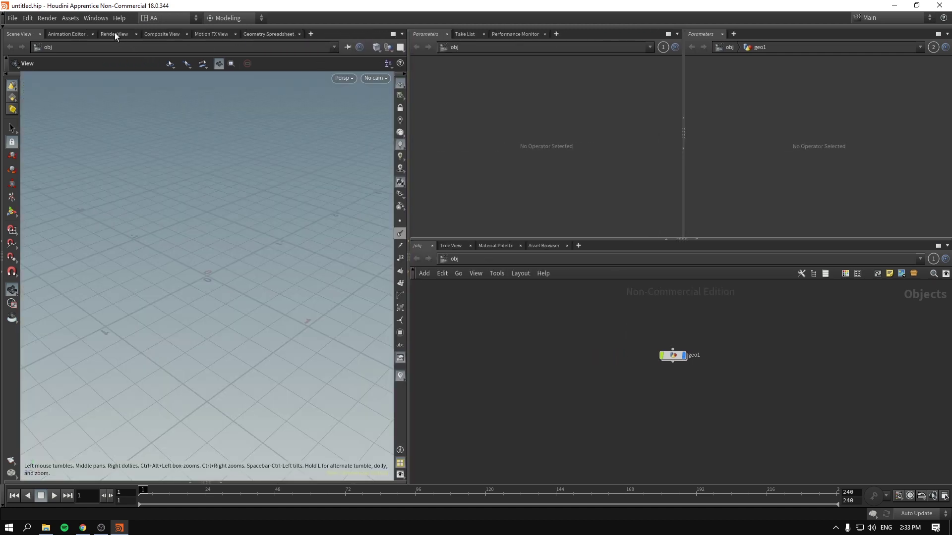
click(165, 18)
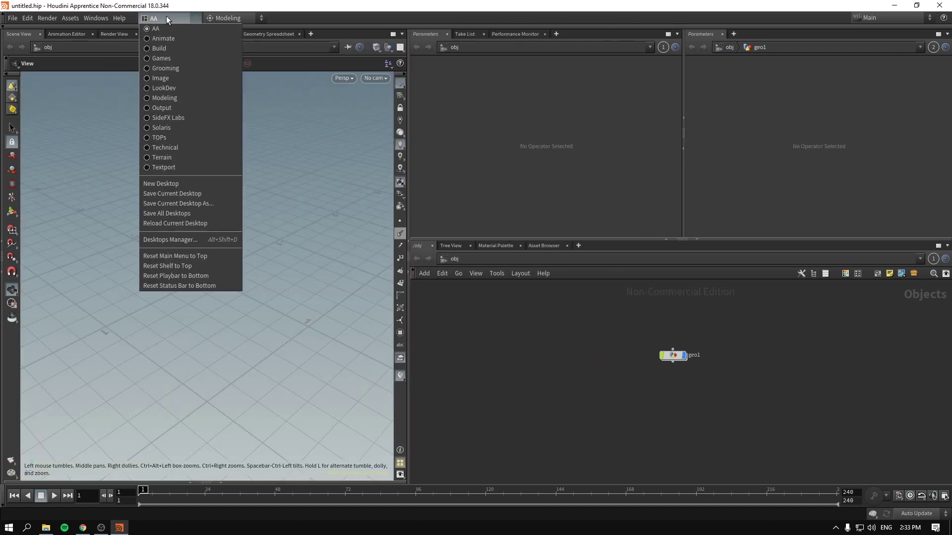
click(208, 223)
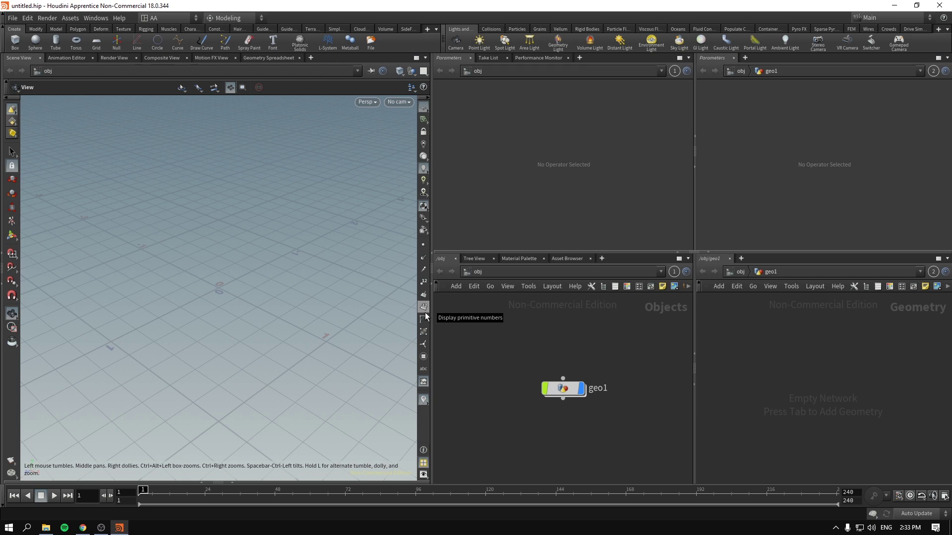
click(168, 19)
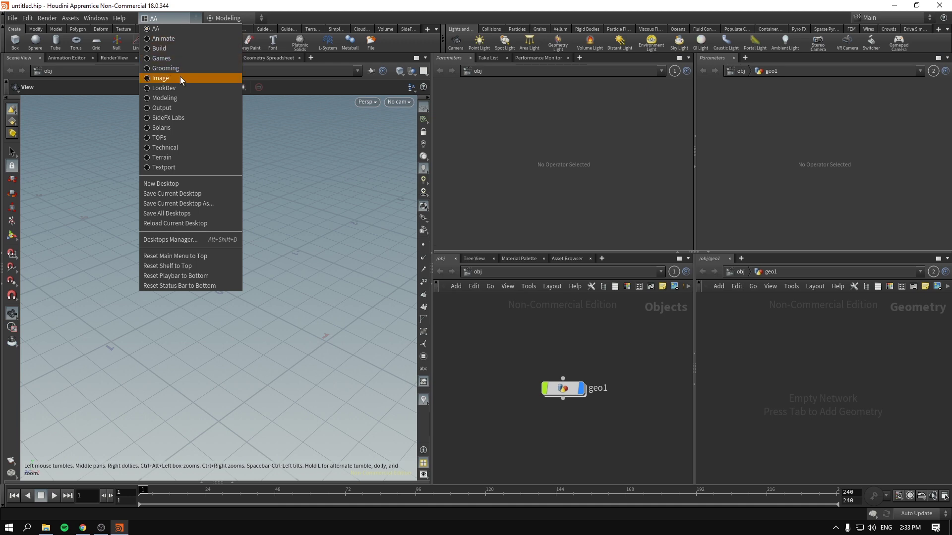
click(161, 18)
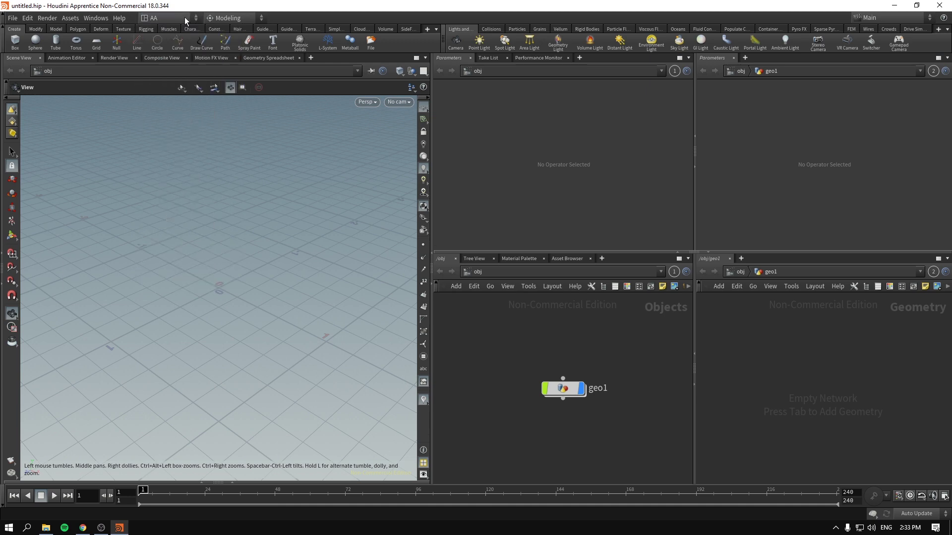
click(185, 18)
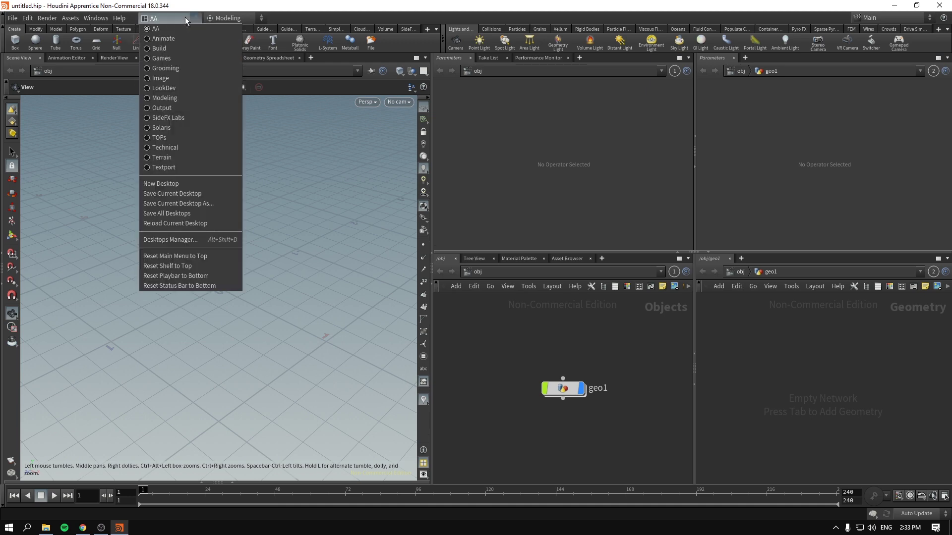
click(182, 18)
Choose the AA desktop again and select the geo1 node in the obj network
click(184, 17)
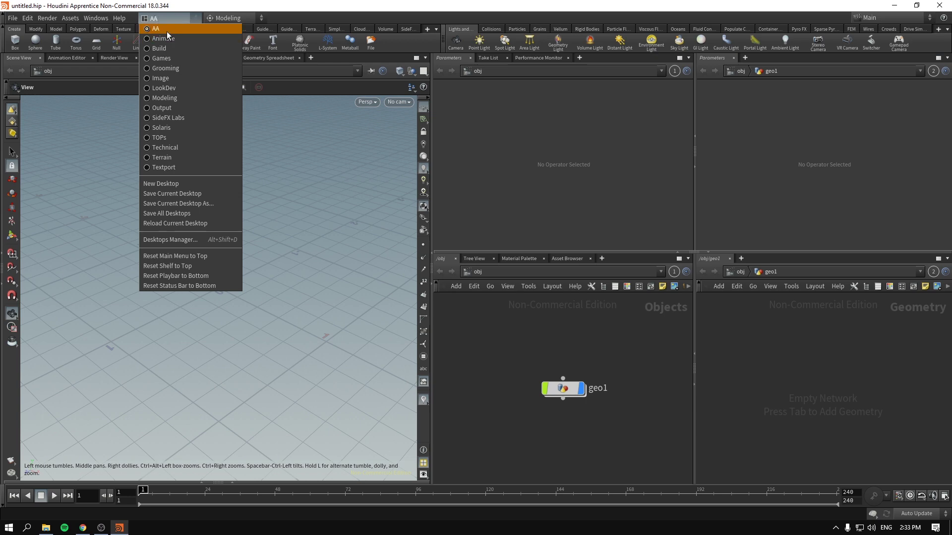
click(167, 30)
drag(551, 359, 570, 396)
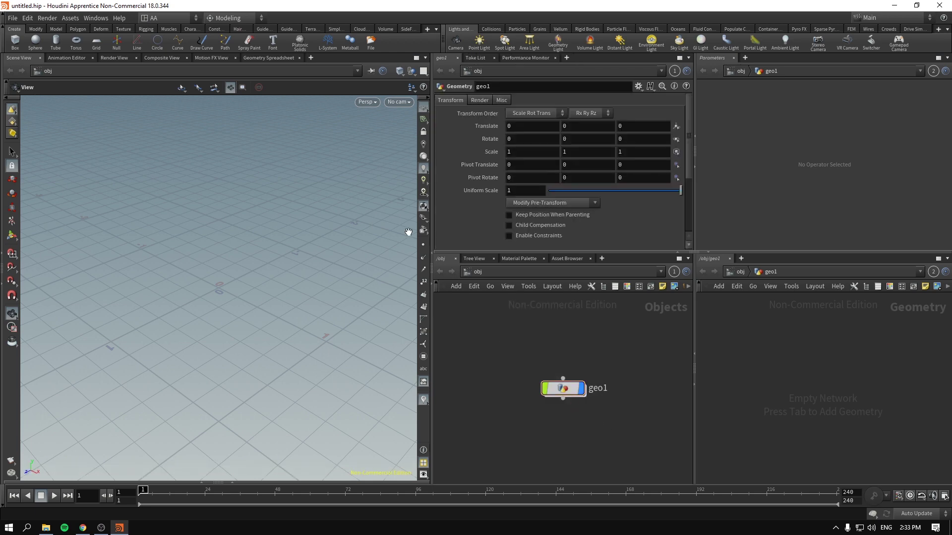
click(159, 17)
click(176, 17)
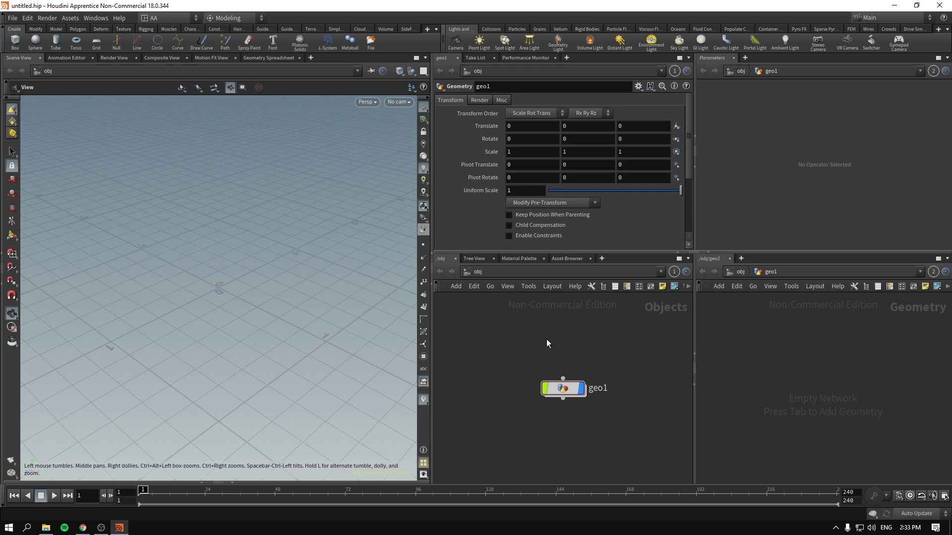
Switch to the Build desktop and reload its saved layout, and widen the Parameters and network panes beside the Scene View
click(171, 19)
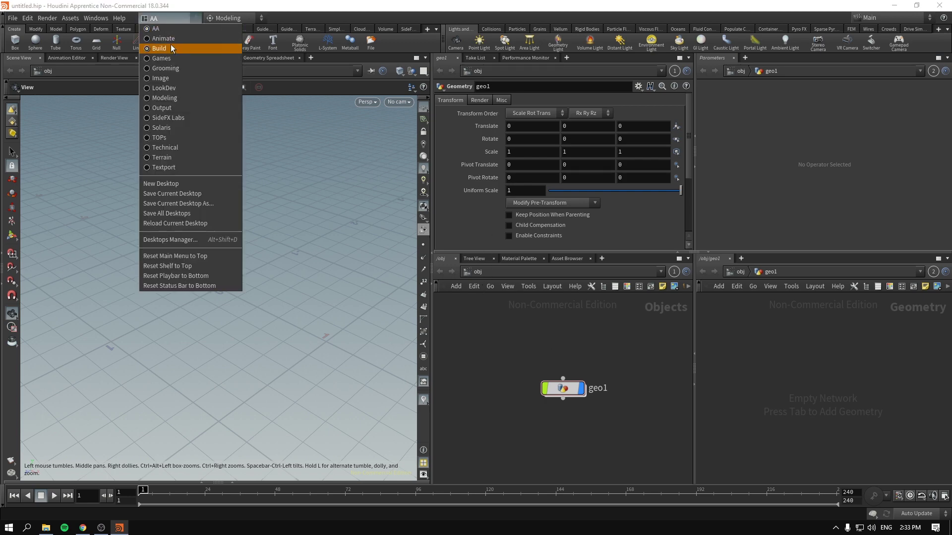
click(164, 49)
click(163, 19)
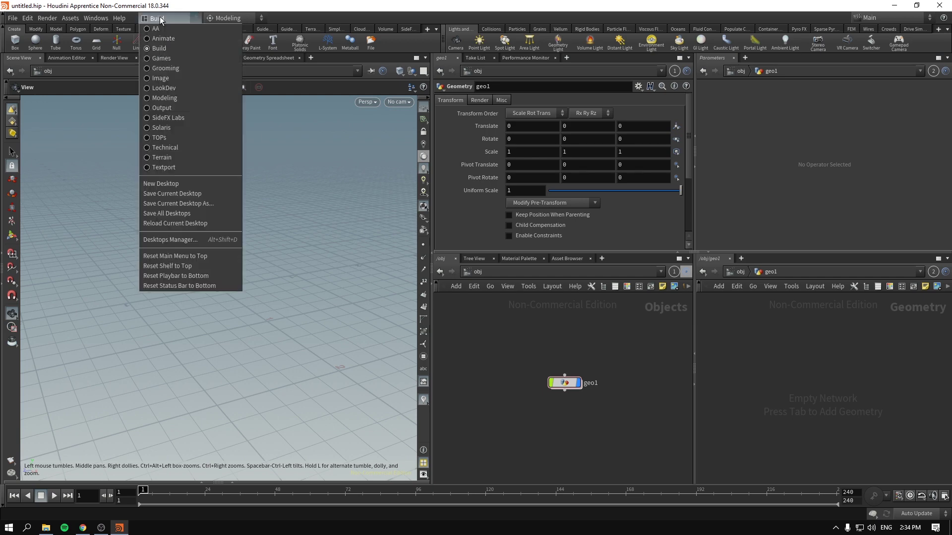
click(212, 222)
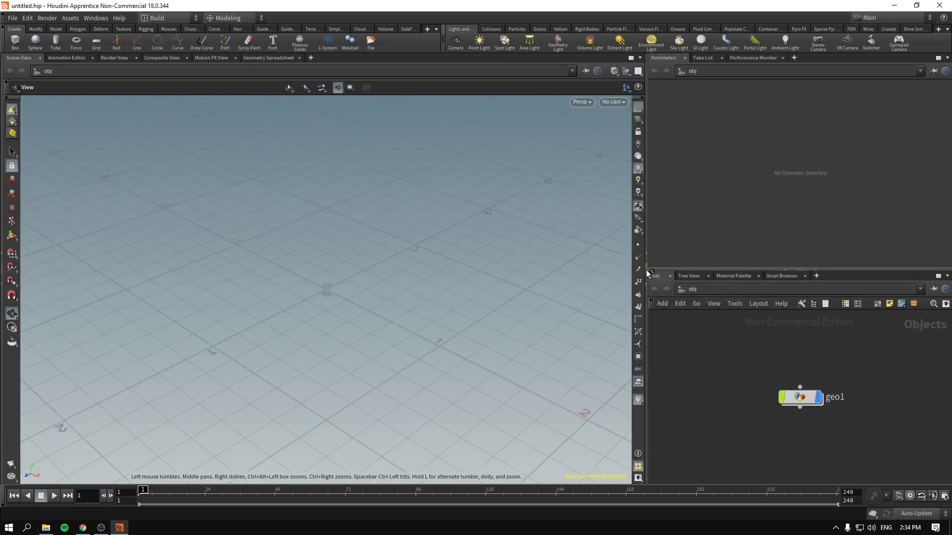
drag(648, 269, 580, 270)
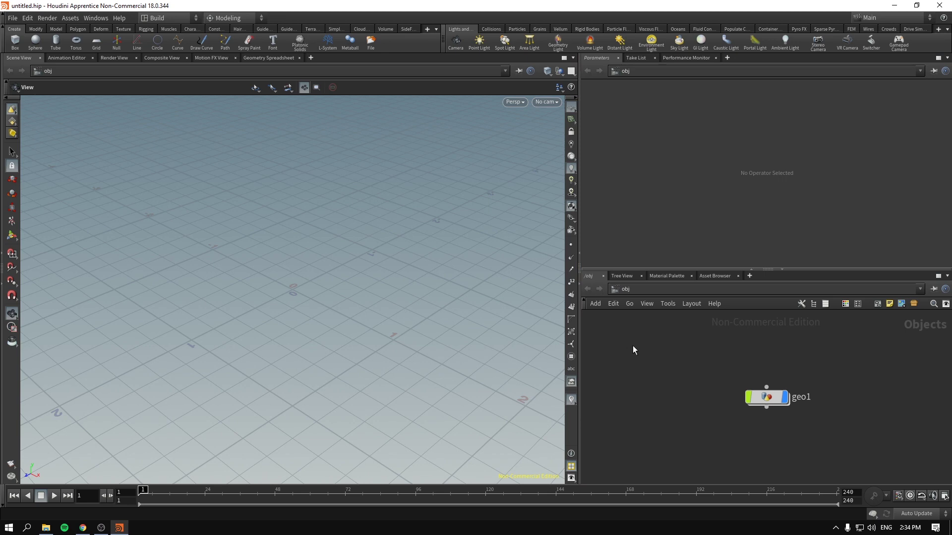
Select geo1 in the network and look over its Misc and Transform parameters
drag(632, 346, 870, 451)
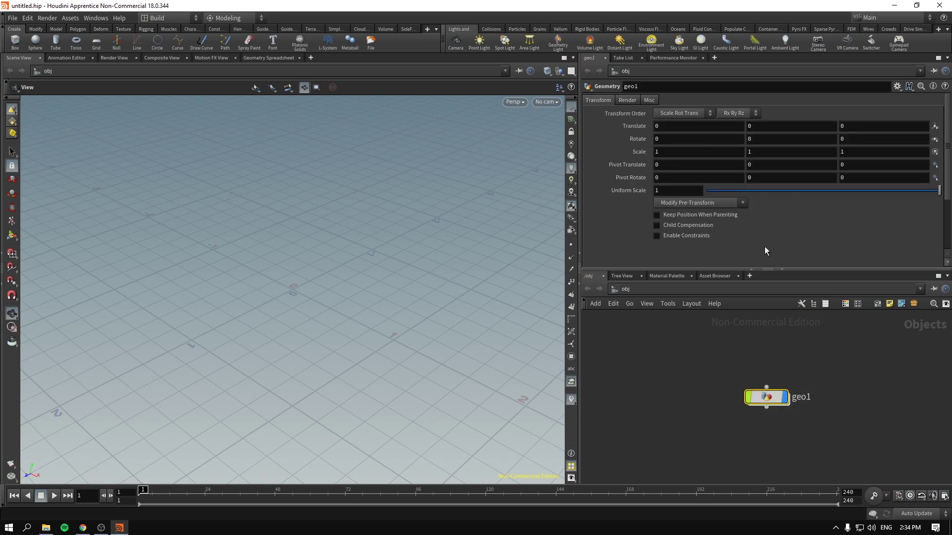
click(645, 100)
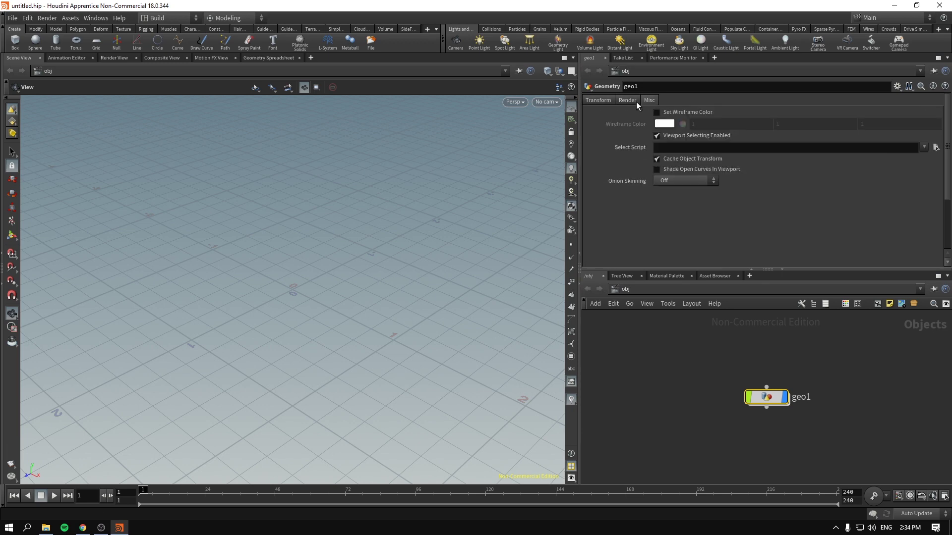
click(605, 102)
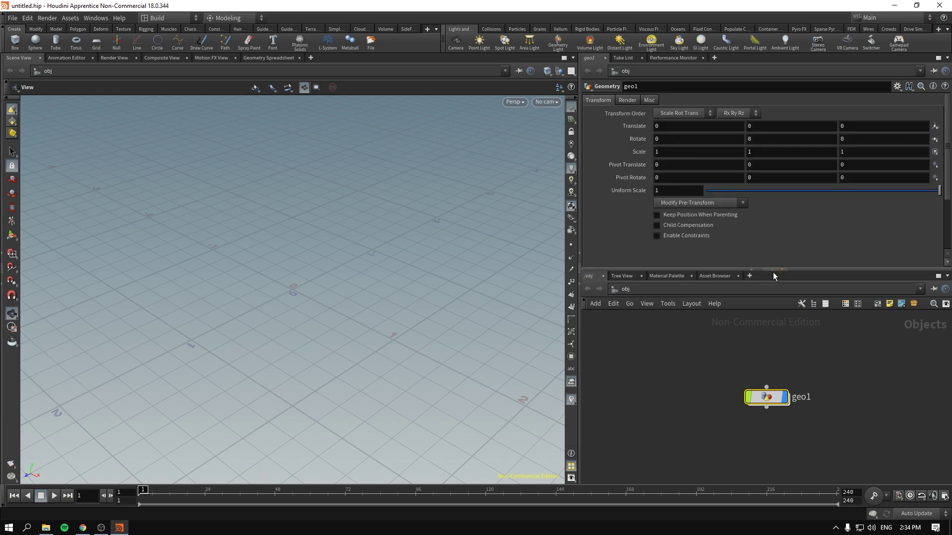
Go inside geo1 in the network and return to the obj level
double_click(775, 400)
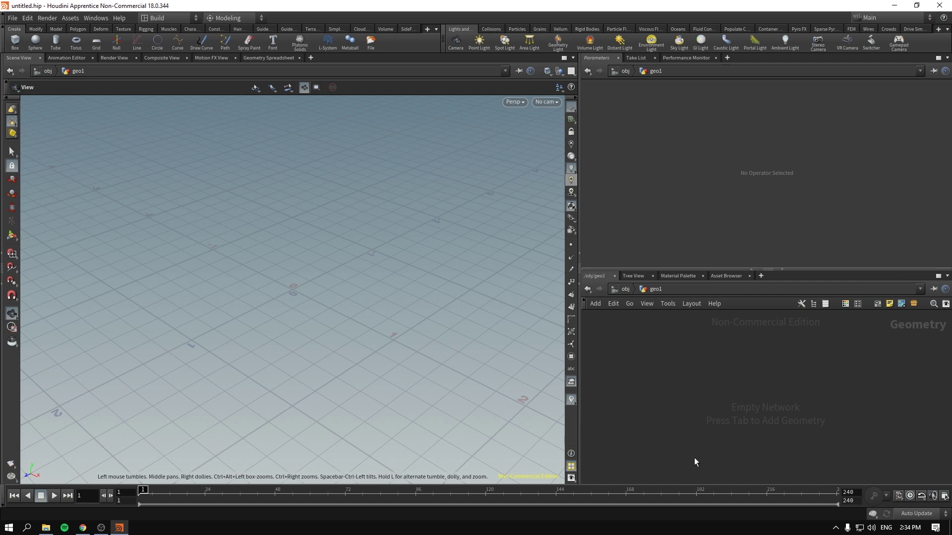
click(625, 290)
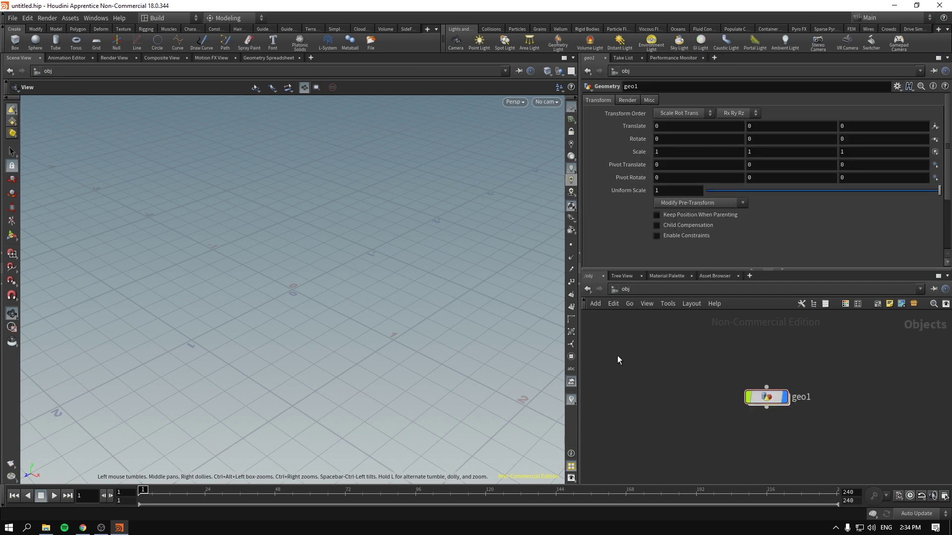
Place a Grid object freehand near the scene origin, at about X 0.09, Y 0.18, Z -0.24
click(99, 45)
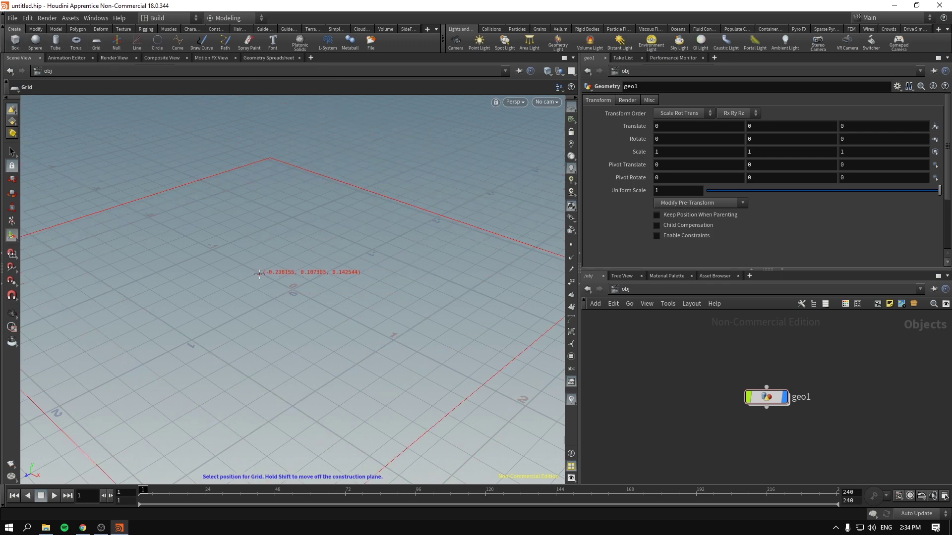
click(321, 263)
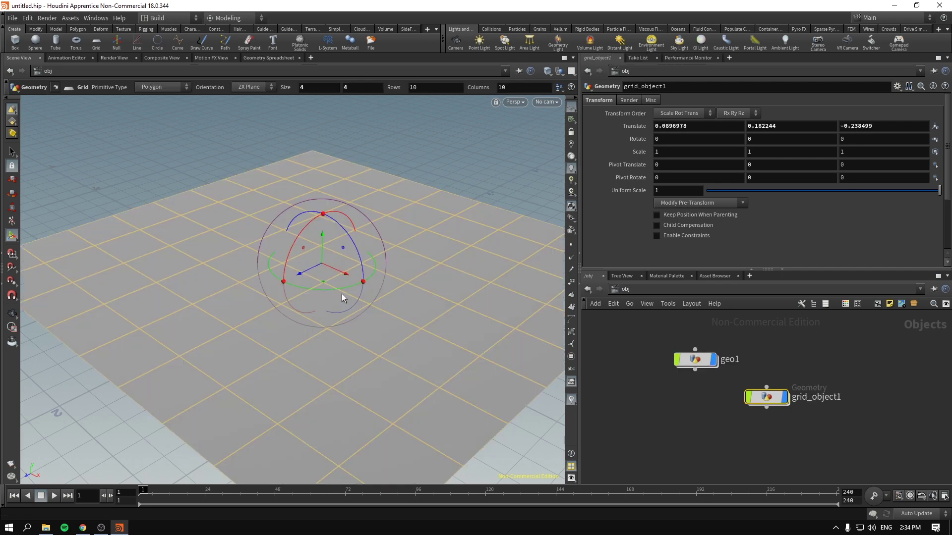
drag(317, 251, 338, 203)
key(ctrl+z)
click(673, 426)
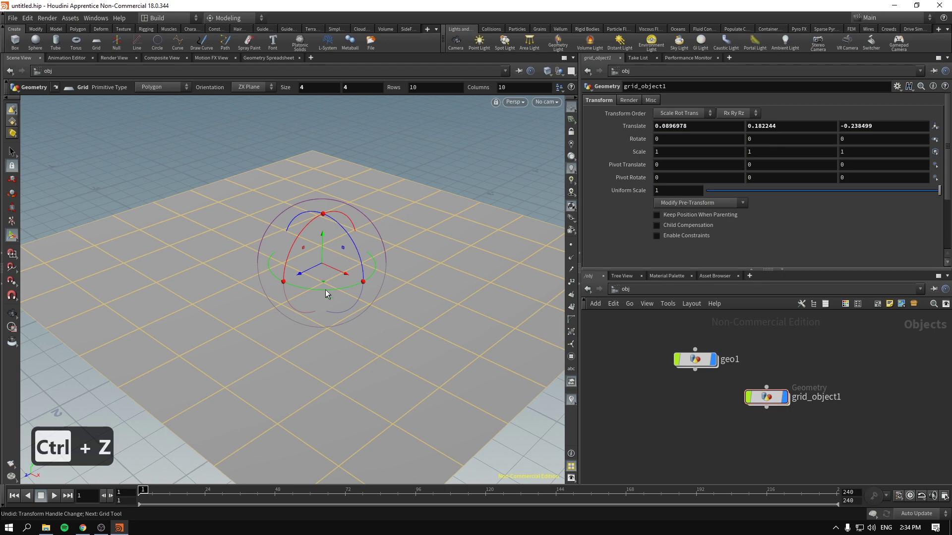
Orbit around the grid in the Scene View to examine it from other angles
key(space)
drag(389, 287, 286, 281)
key(ctrl+z)
key(ctrl+z)
key(ctrl+z)
key(ctrl+z)
key(ctrl+z)
key(ctrl+z)
key(ctrl+z)
key(ctrl+z)
key(ctrl+z)
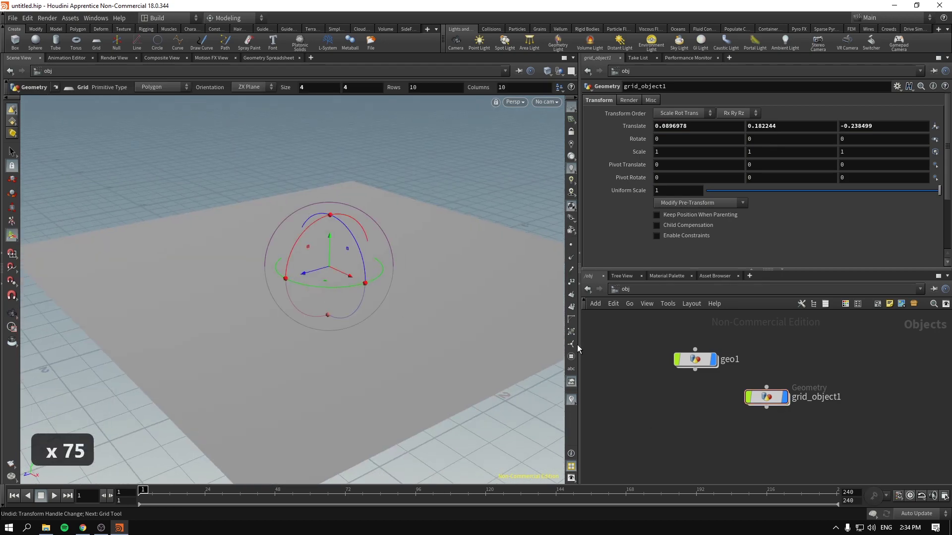
key(space)
drag(414, 303, 403, 314)
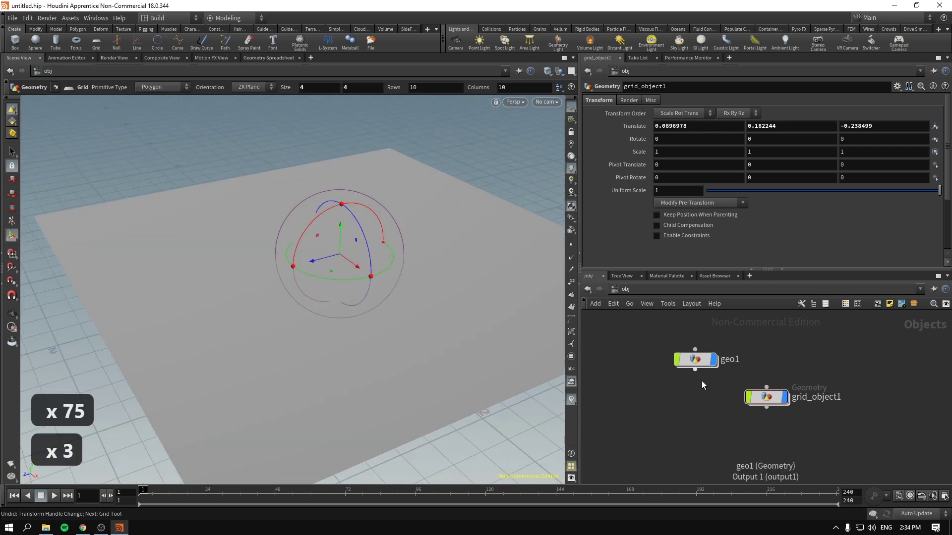
Line up the geo1 and grid_object1 nodes side by side in the obj network and deselect them
drag(771, 406, 794, 378)
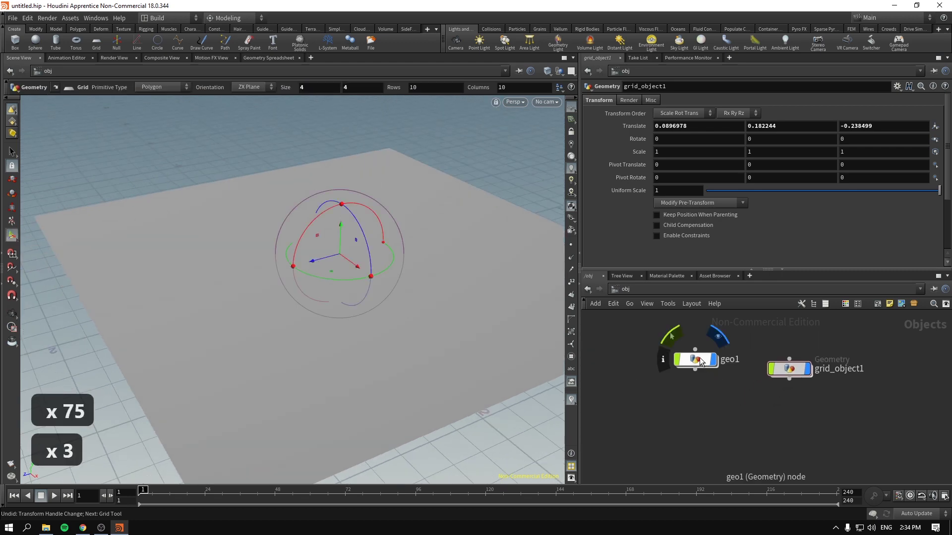
drag(684, 360, 672, 369)
click(672, 369)
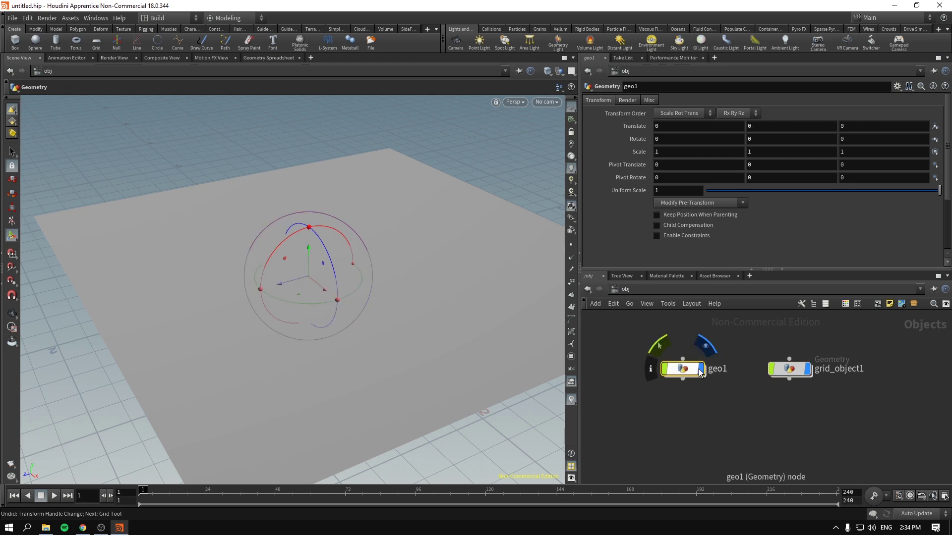
drag(740, 337, 866, 431)
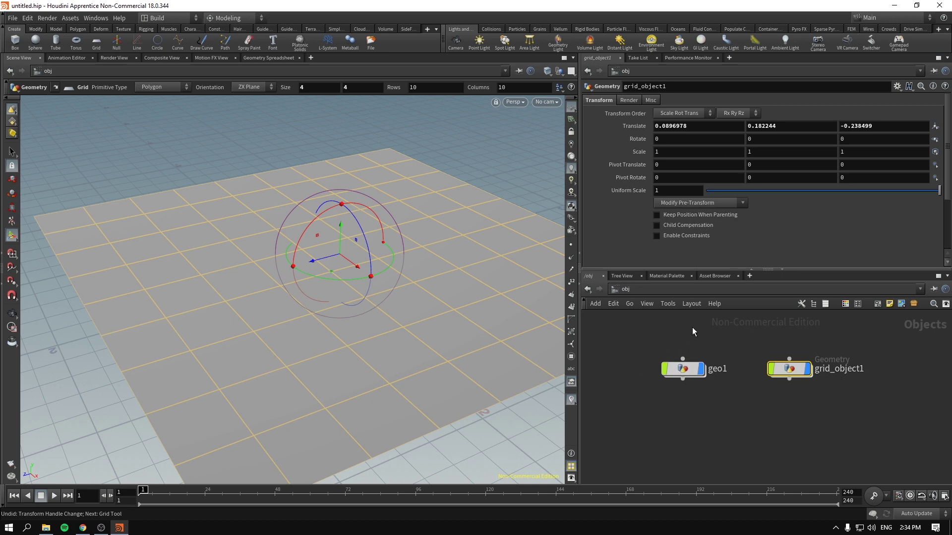
click(745, 328)
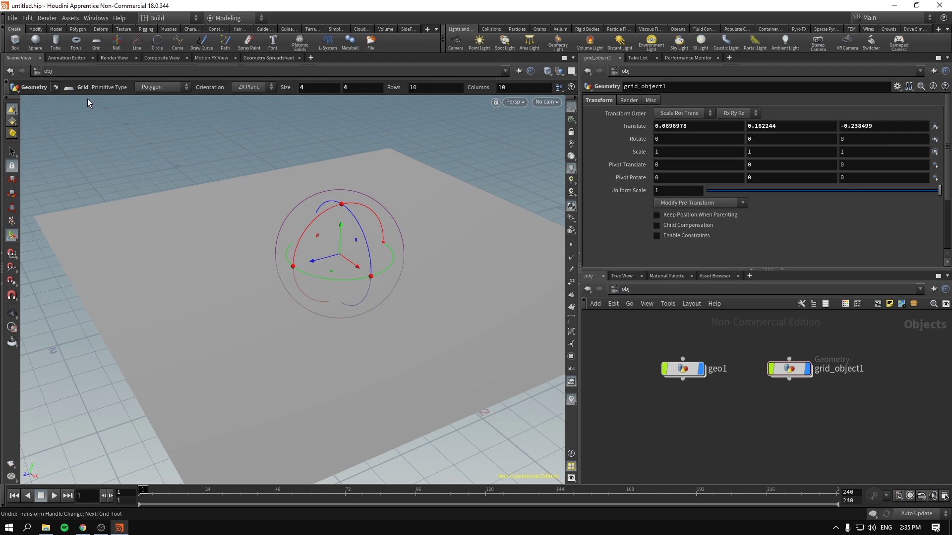
Create a Sphere object at the scene origin and view it together with the grid from a lower angle
click(34, 41)
key(Return)
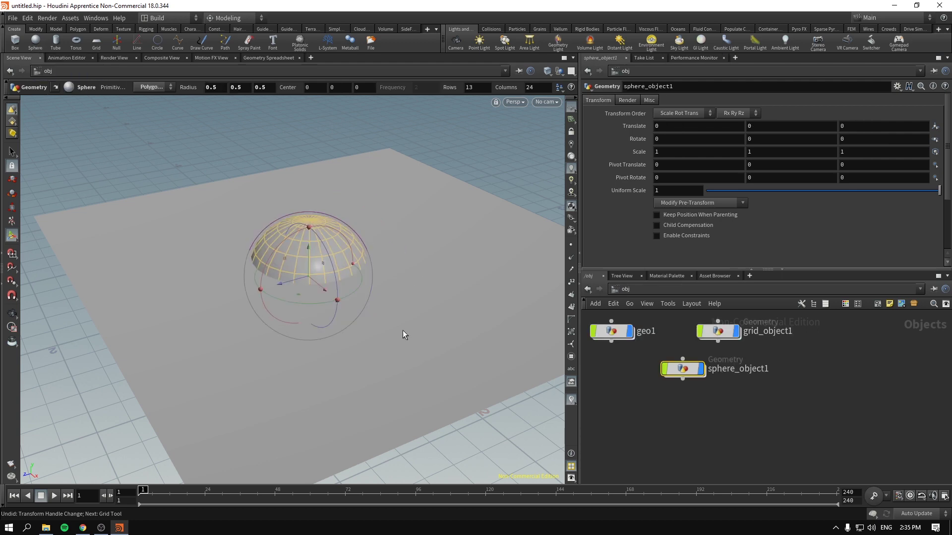
key(space)
drag(314, 257, 370, 262)
Select grid_object1 and set its Translate Y to 0 so the grid lies on the ground plane
drag(842, 373, 736, 325)
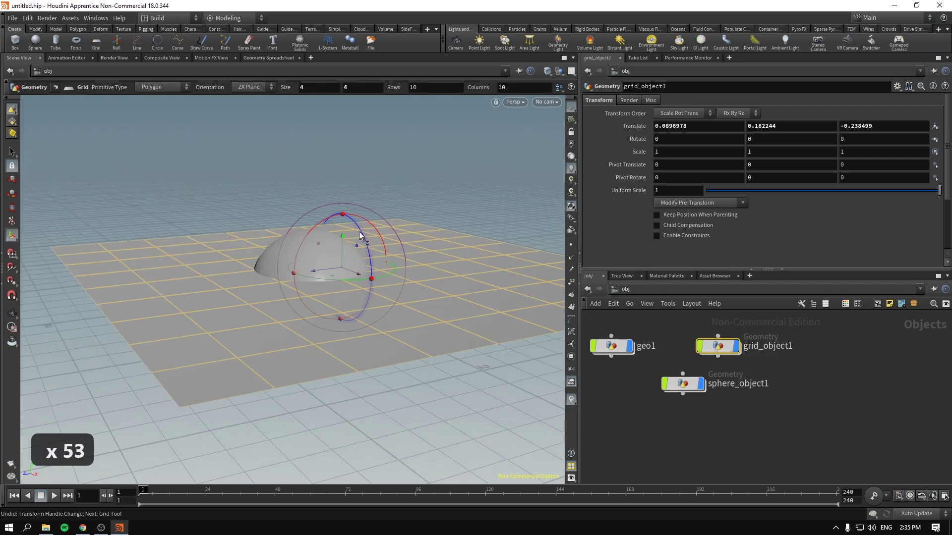
mouse_move(341, 248)
mouse_down()
mouse_move(343, 221)
mouse_move(335, 245)
mouse_up()
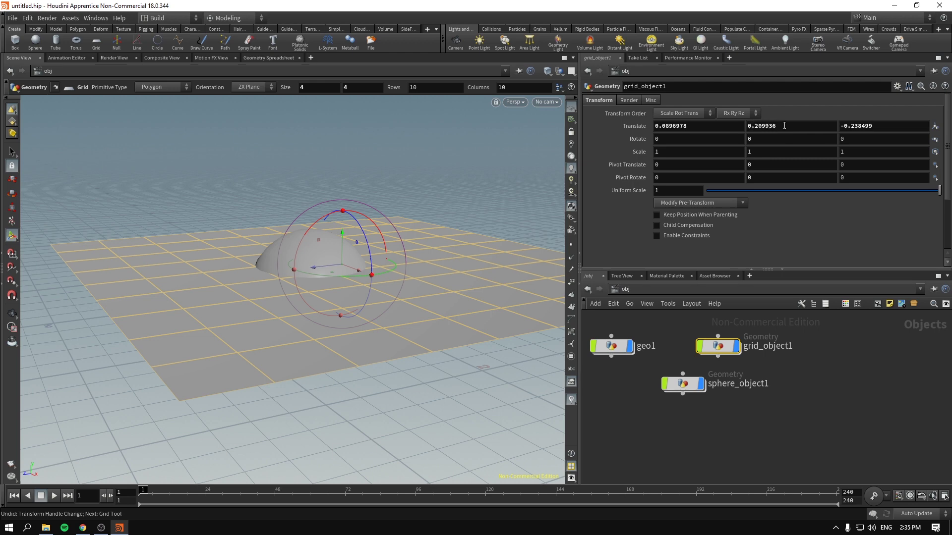
scroll(775, 121, down, 2)
scroll(770, 116, up, 2)
click(802, 125)
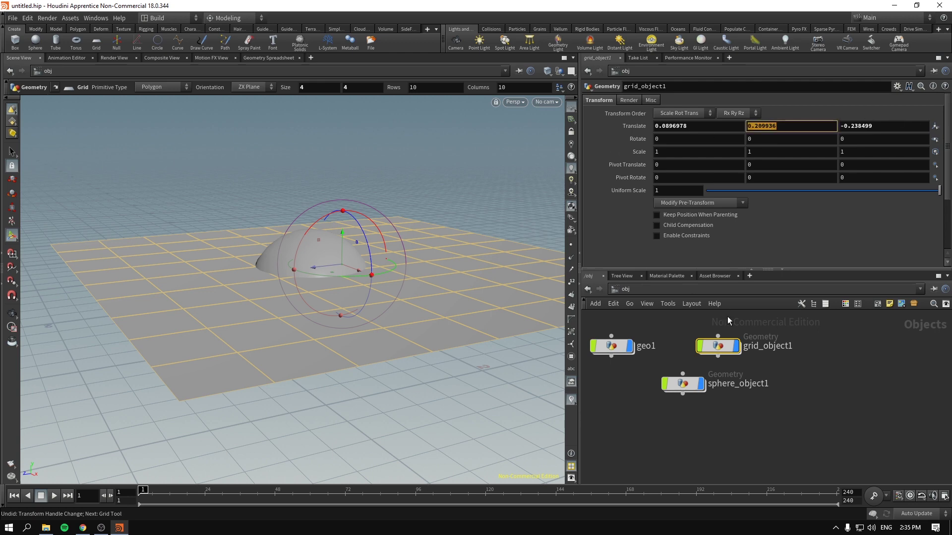
text(0)
key(Return)
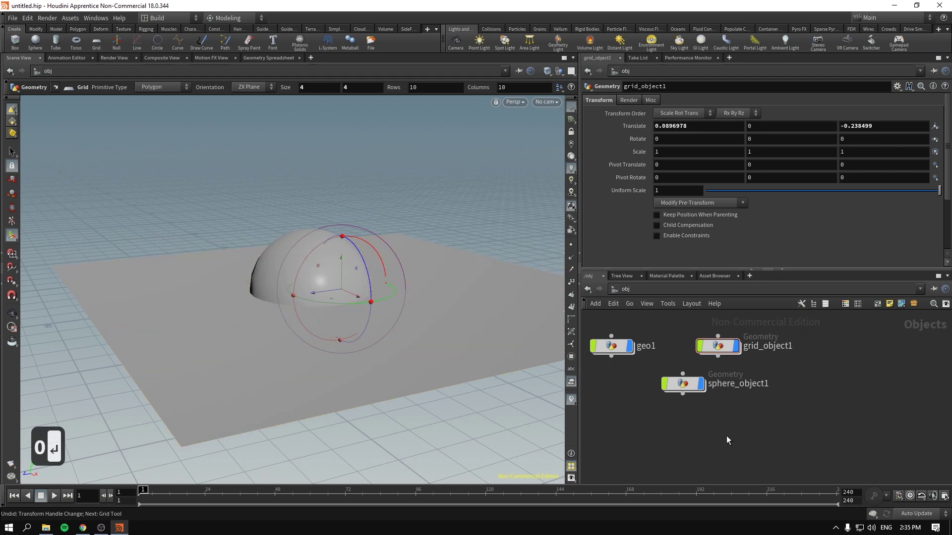
key(space)
drag(255, 299, 374, 298)
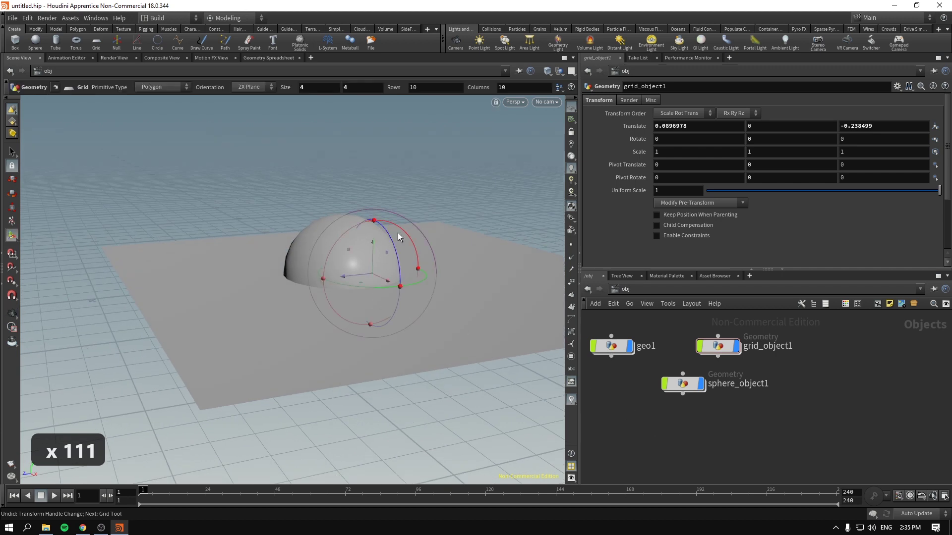
Arrange the nodes in one row in the obj network, with sphere_object1 between geo1 and grid_object1
middle_drag(637, 412, 682, 415)
drag(663, 349, 639, 349)
drag(754, 354, 813, 354)
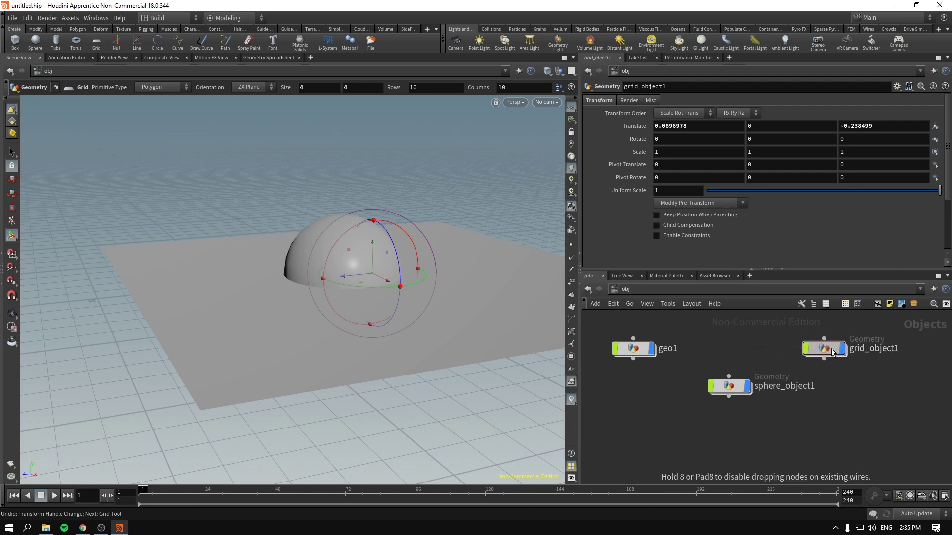
drag(736, 390, 740, 350)
drag(767, 400, 867, 346)
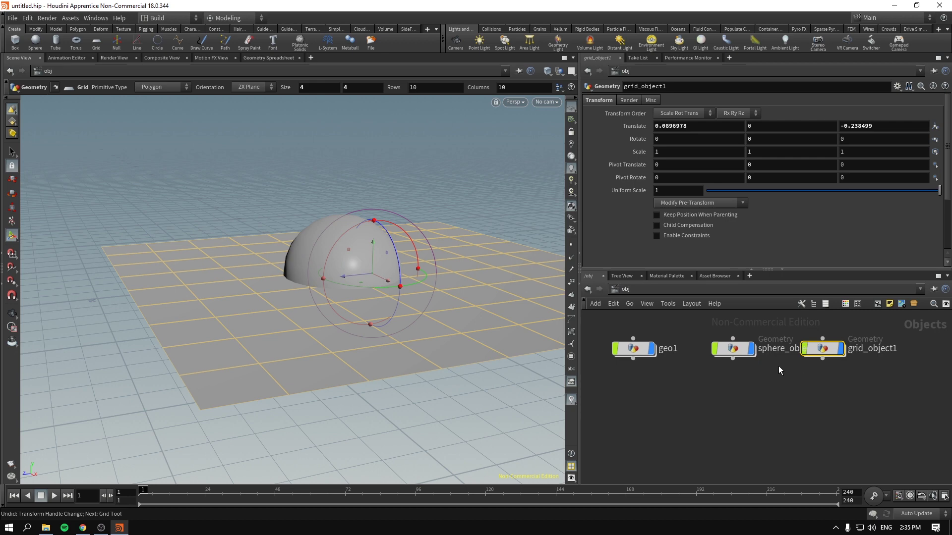
drag(811, 351, 855, 352)
Go inside sphere_object1 and return to the obj level, repeating the round trip twice more
click(742, 352)
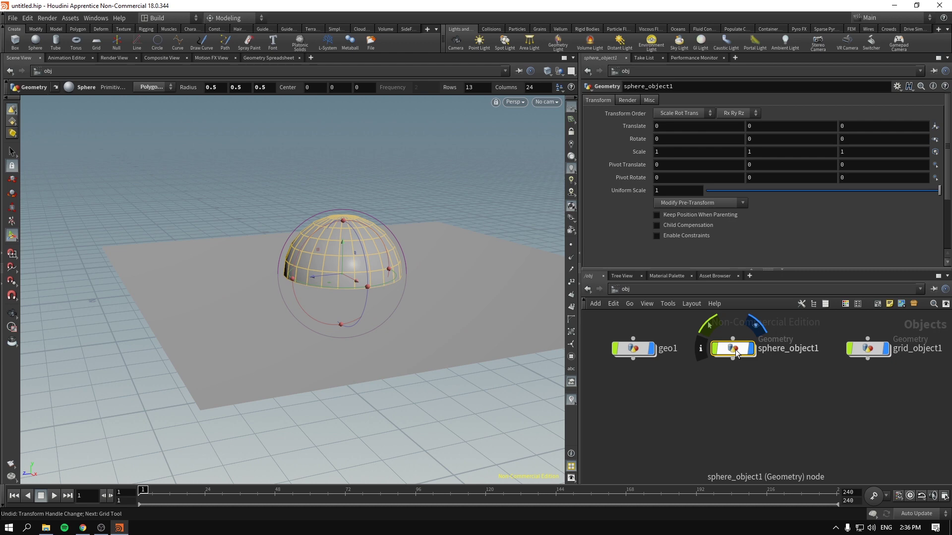
key(i)
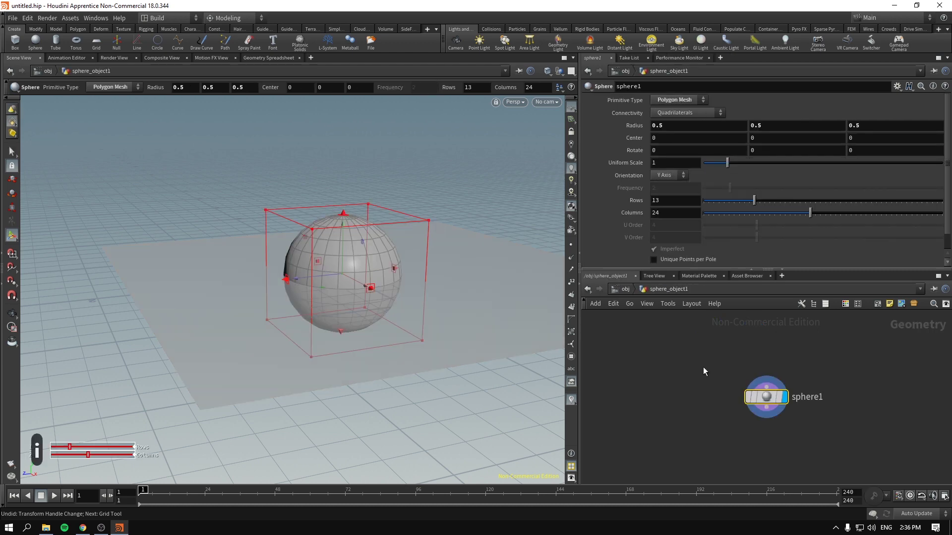
click(620, 291)
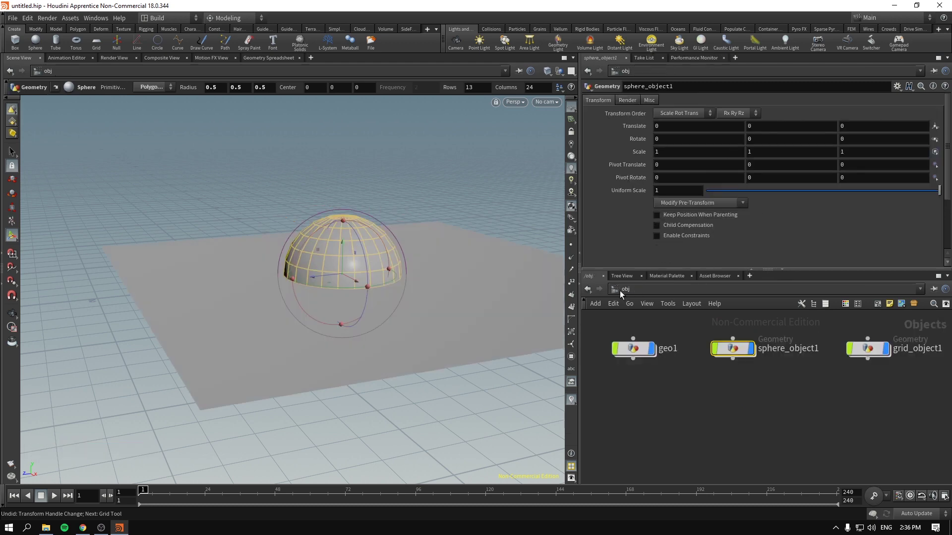
mouse_move(734, 351)
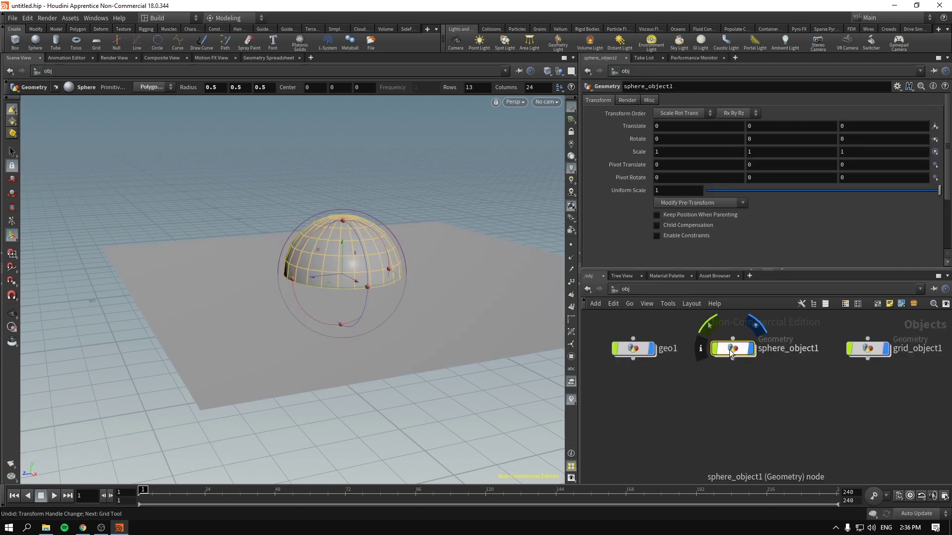
key(Return)
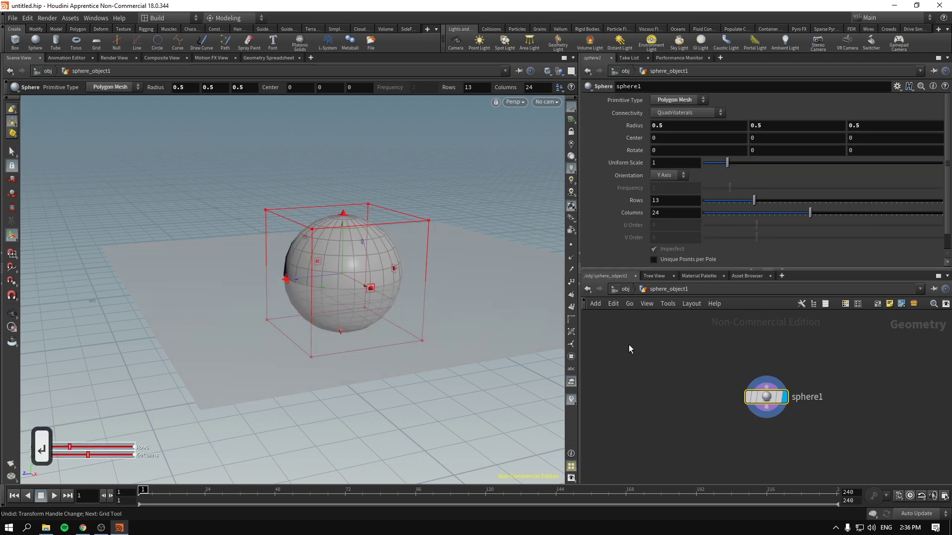
key(u)
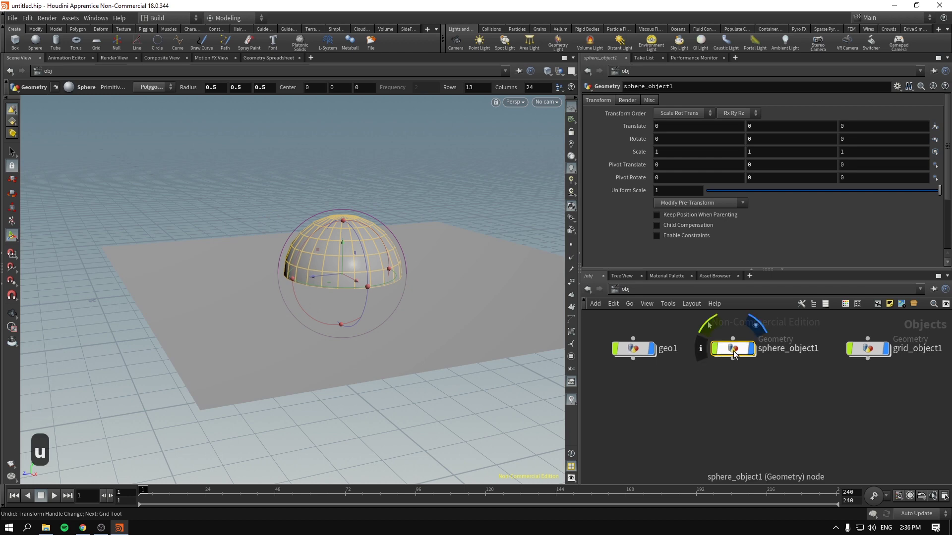
drag(733, 351, 743, 352)
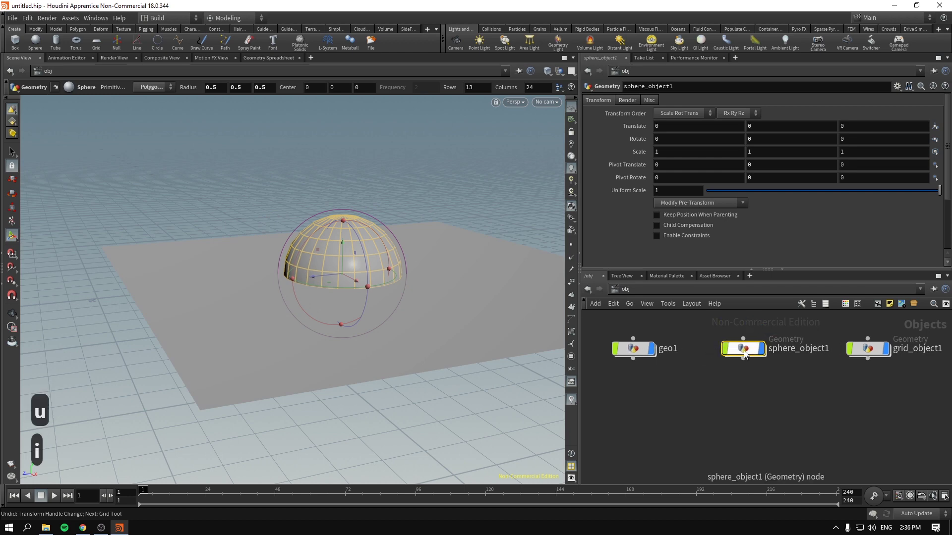
key(i)
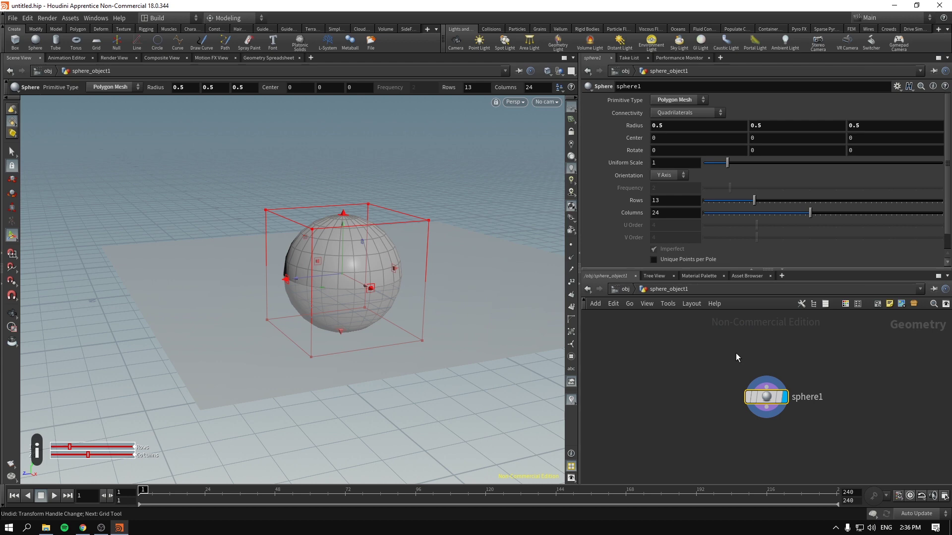
key(u)
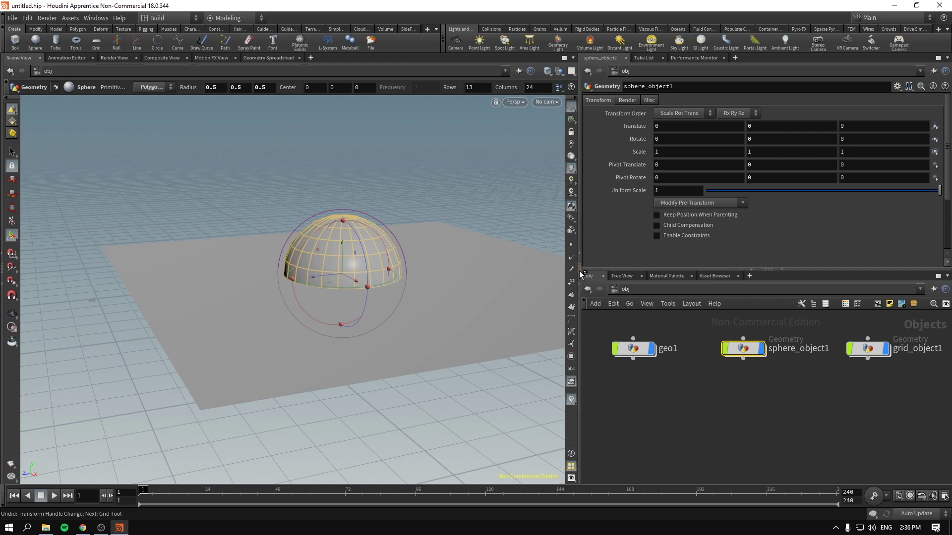
Widen the Parameters and network panes beside the Scene View and spread the three object nodes evenly in their row
drag(581, 274, 549, 274)
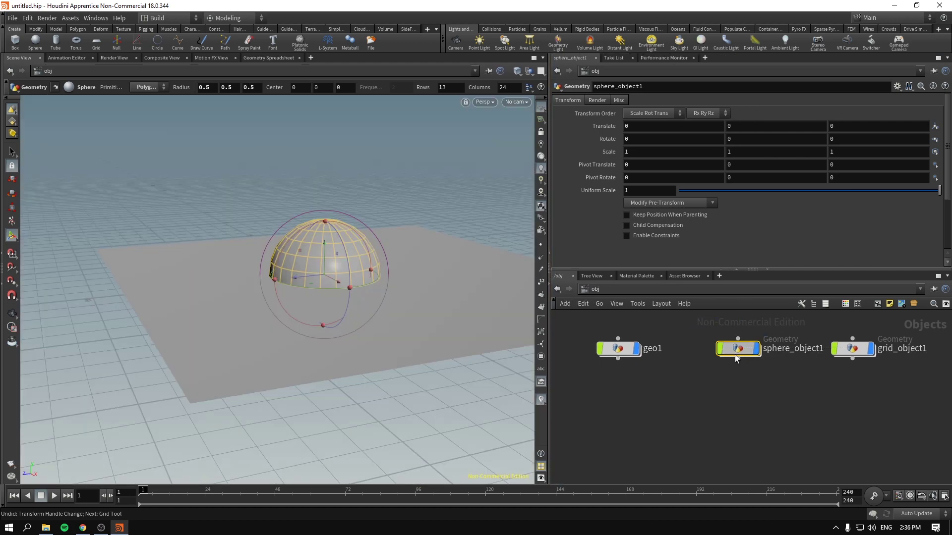
mouse_move(735, 354)
mouse_down()
mouse_move(720, 355)
mouse_move(743, 354)
mouse_up()
drag(852, 353, 873, 353)
drag(611, 349, 621, 347)
click(781, 397)
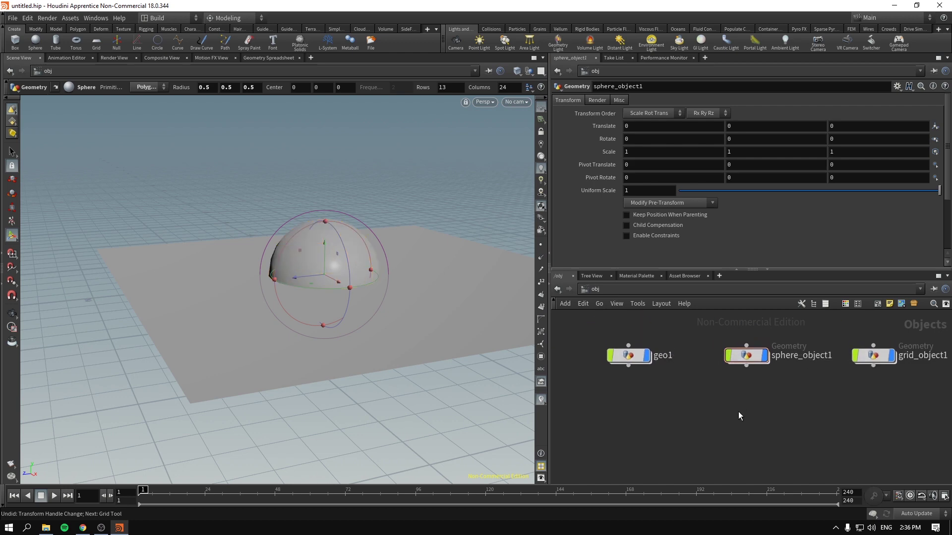
scroll(738, 412, down, 2)
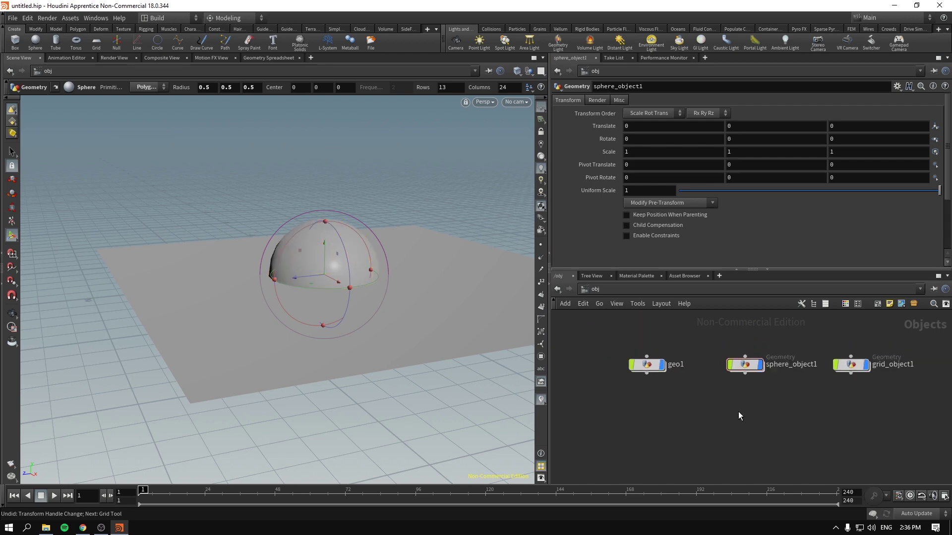
Look over the list of other networks available from obj and switch the network pane to mat
click(597, 290)
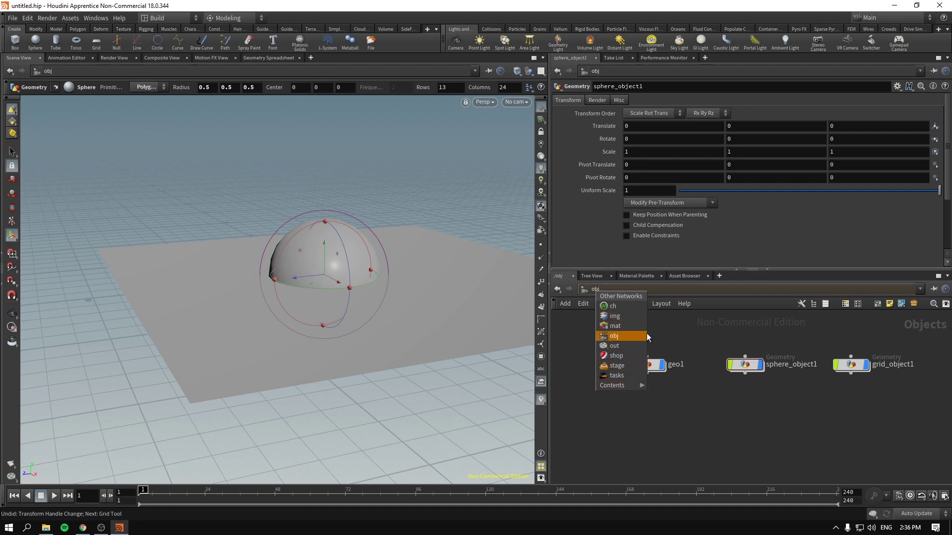
click(688, 329)
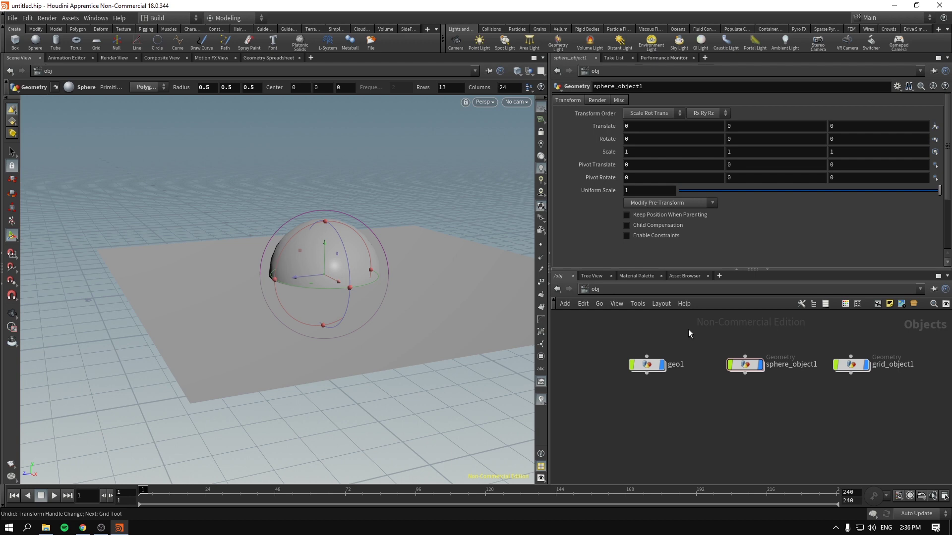
drag(688, 329, 773, 397)
click(630, 328)
click(599, 294)
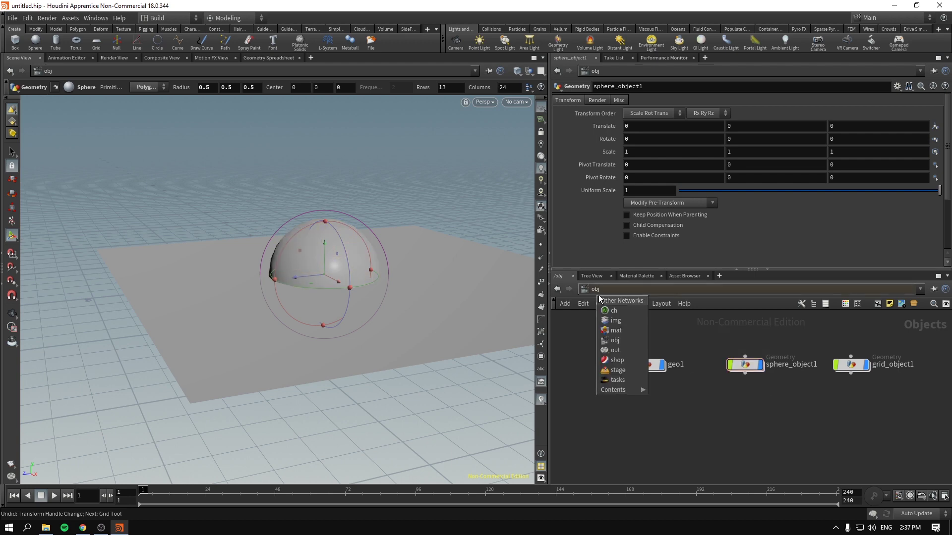
click(622, 330)
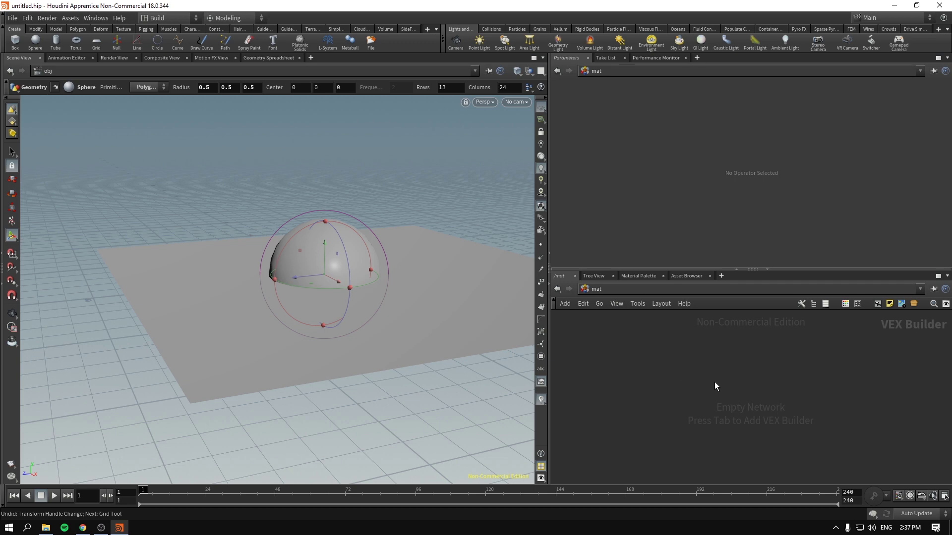
Switch the network pane from mat back to the obj network
click(598, 289)
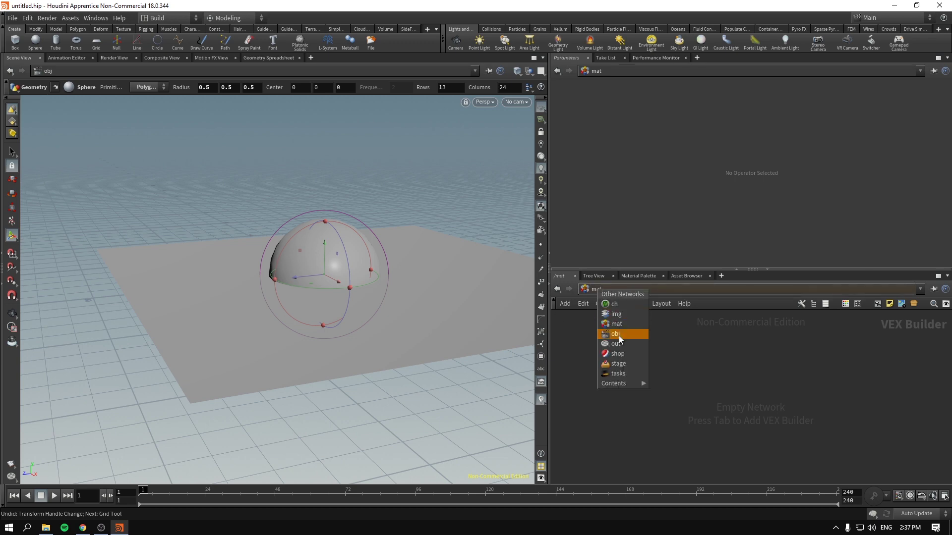
click(593, 290)
click(576, 344)
click(596, 288)
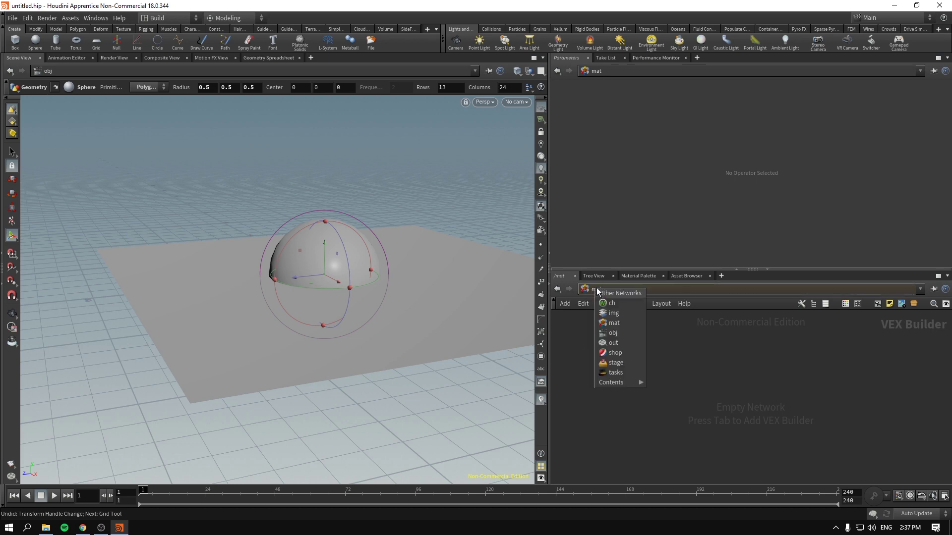
click(609, 333)
Switch the network pane from obj to the out network and back to obj, making the round trip twice
click(596, 289)
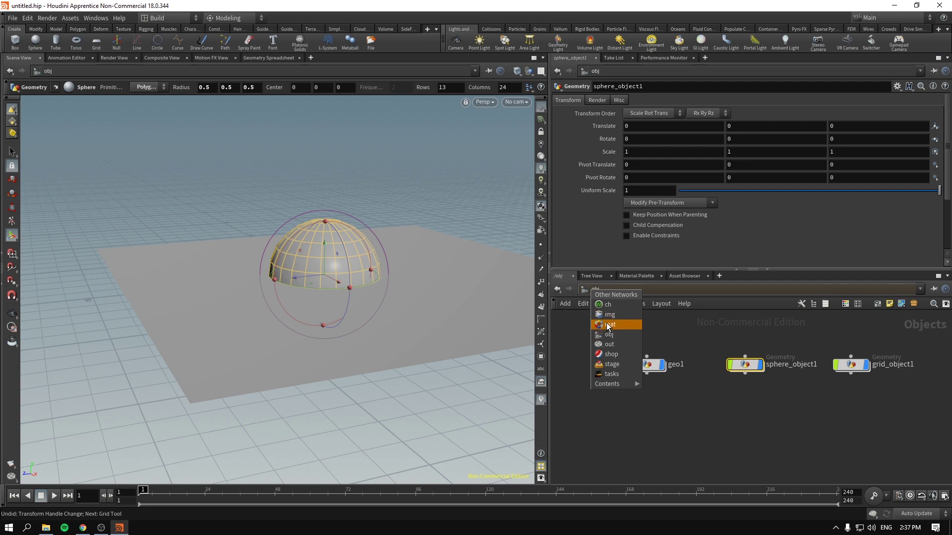
click(610, 342)
click(596, 289)
click(610, 332)
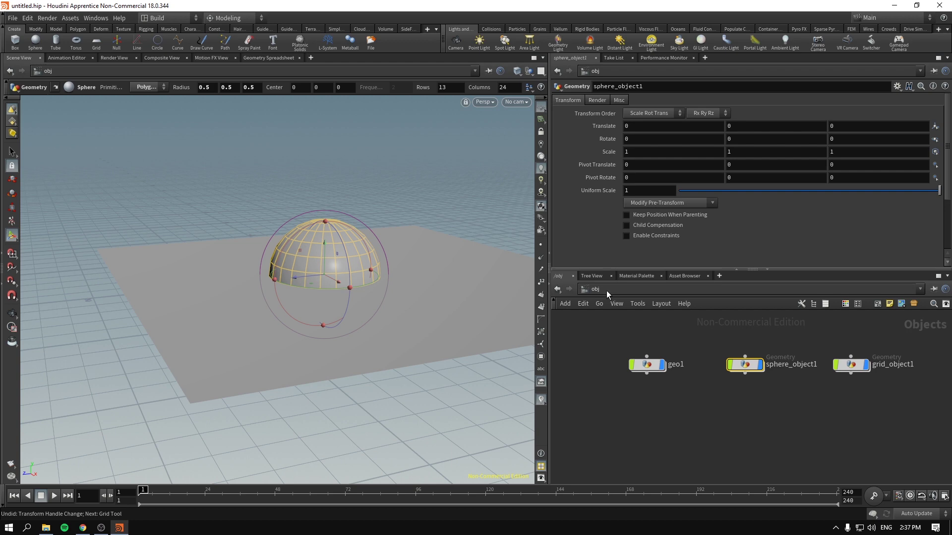
click(593, 290)
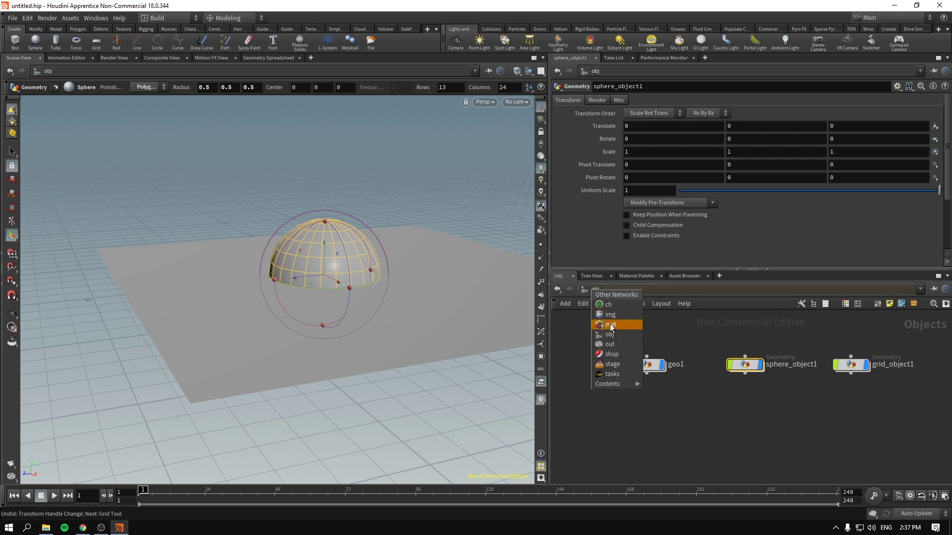
click(609, 342)
click(596, 289)
click(611, 338)
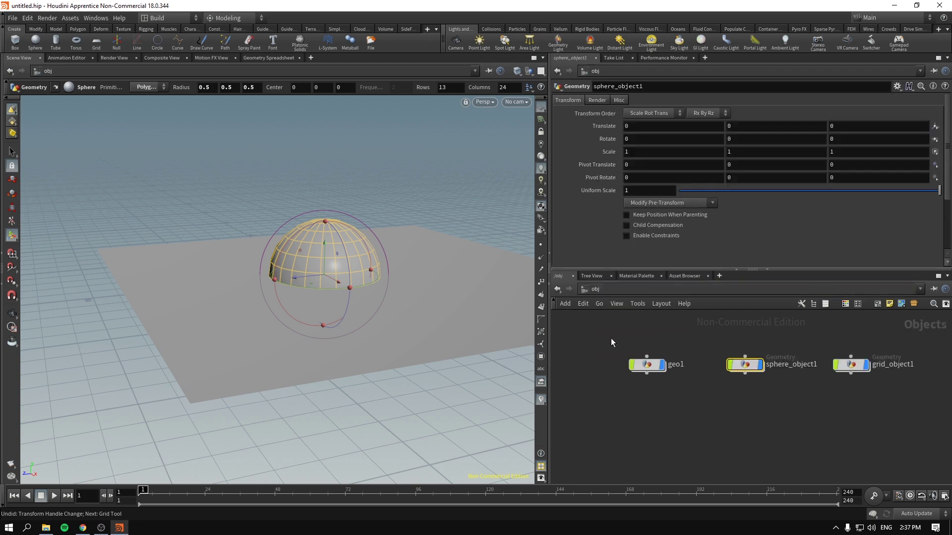
Move grid_object1 directly beneath geo1 in the obj network, leaving sphere_object1 off to one side, and clear the selection
drag(851, 369, 843, 369)
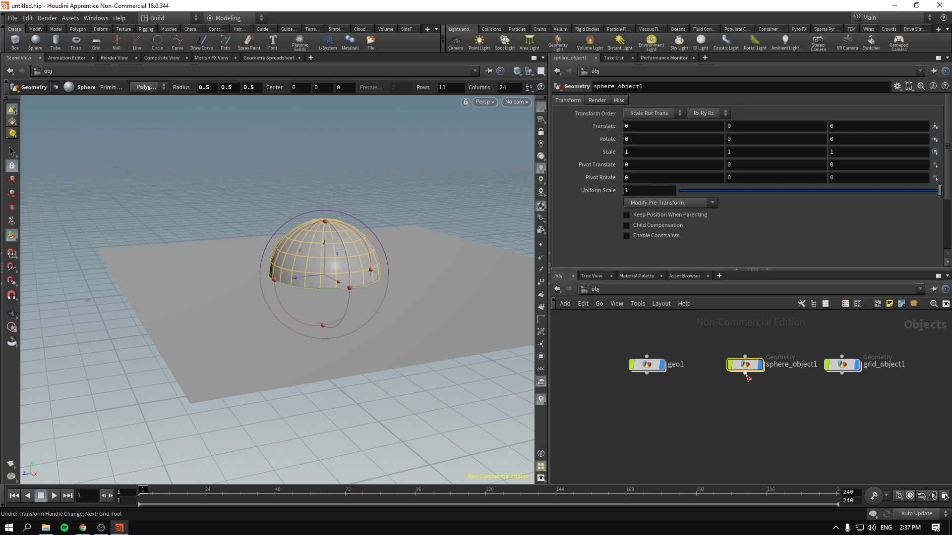
click(843, 367)
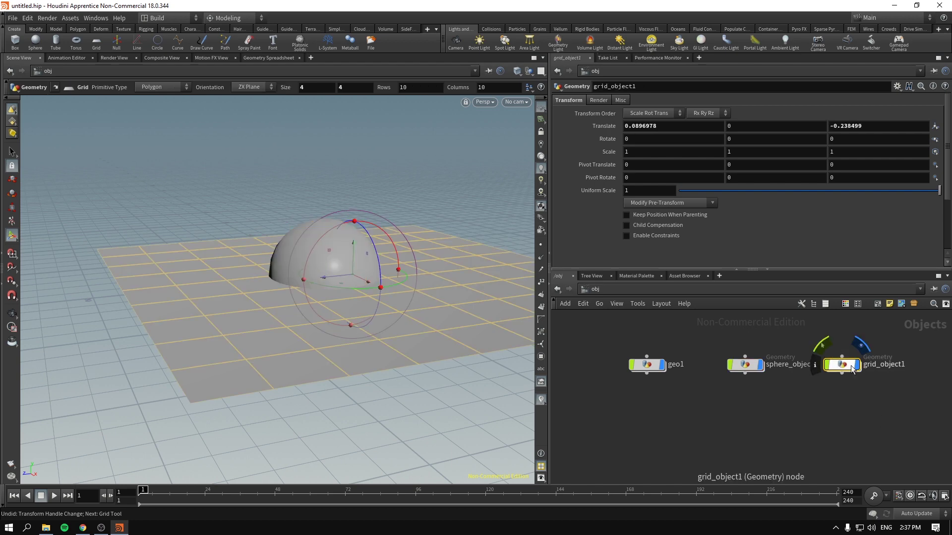
drag(843, 367, 594, 412)
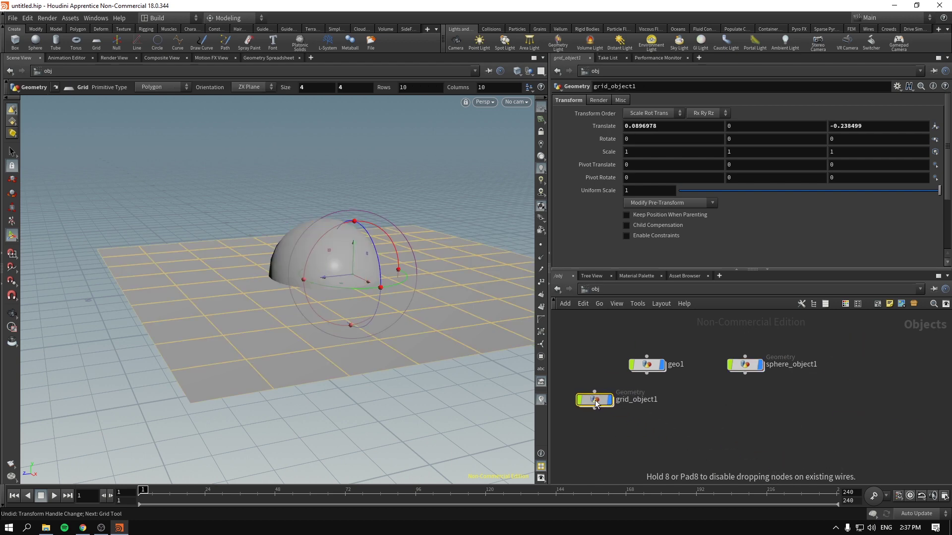
drag(644, 367, 627, 403)
key(h)
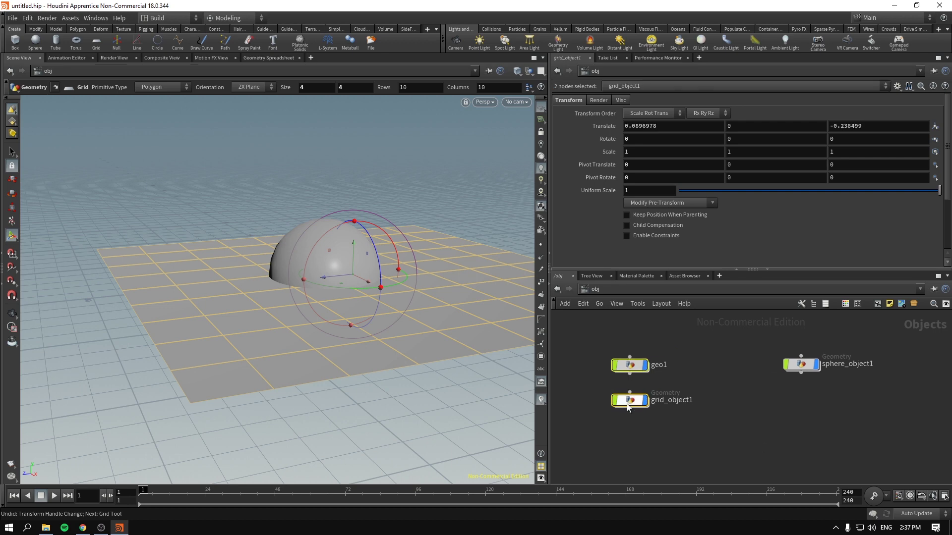
click(747, 416)
Zoom and pan the network away from the three object nodes, then frame all of them again
scroll(734, 417, down, 3)
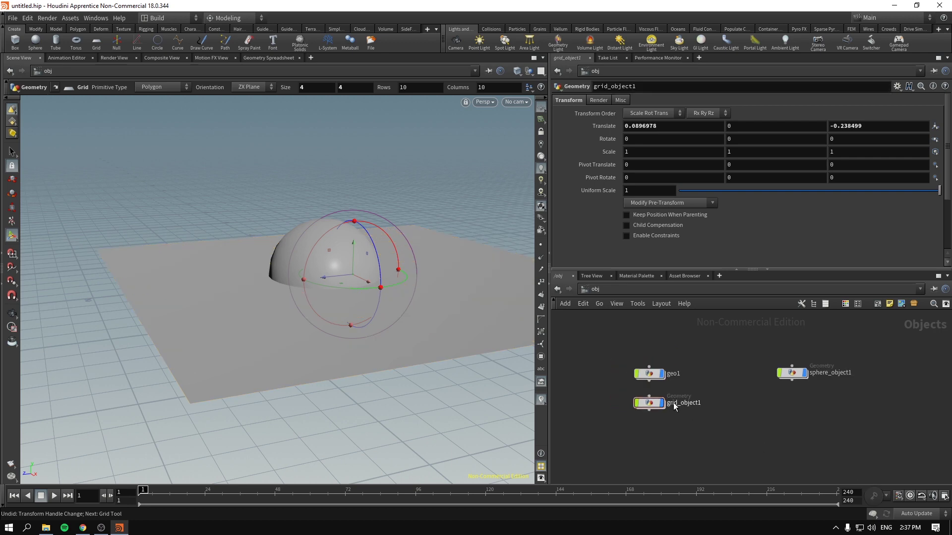
scroll(649, 417, down, 3)
scroll(644, 426, down, 2)
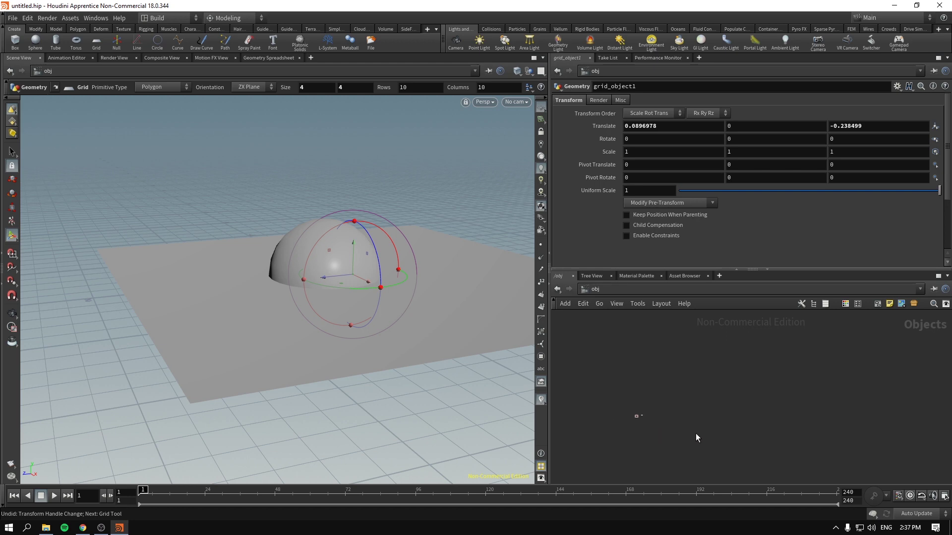
middle_drag(599, 415, 867, 399)
drag(602, 353, 848, 469)
drag(630, 347, 743, 430)
drag(670, 408, 691, 382)
key(h)
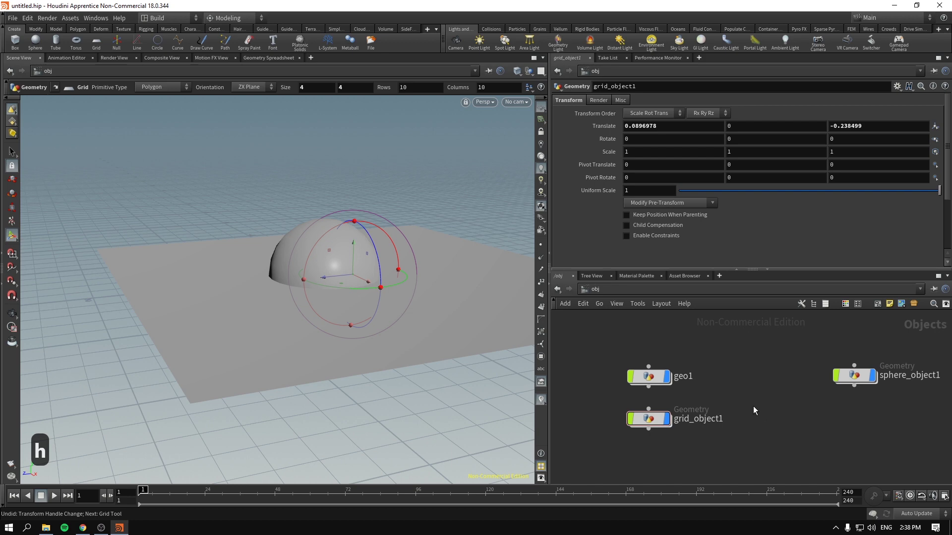
Move geo1 far away from grid_object1 and sphere_object1, then frame all nodes in the network
scroll(644, 344, down, 4)
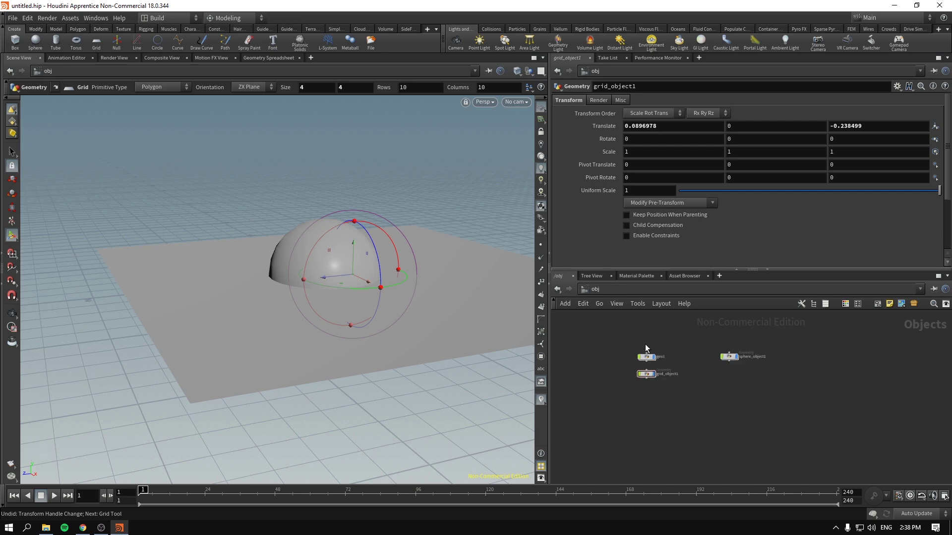
drag(615, 327, 742, 375)
click(725, 379)
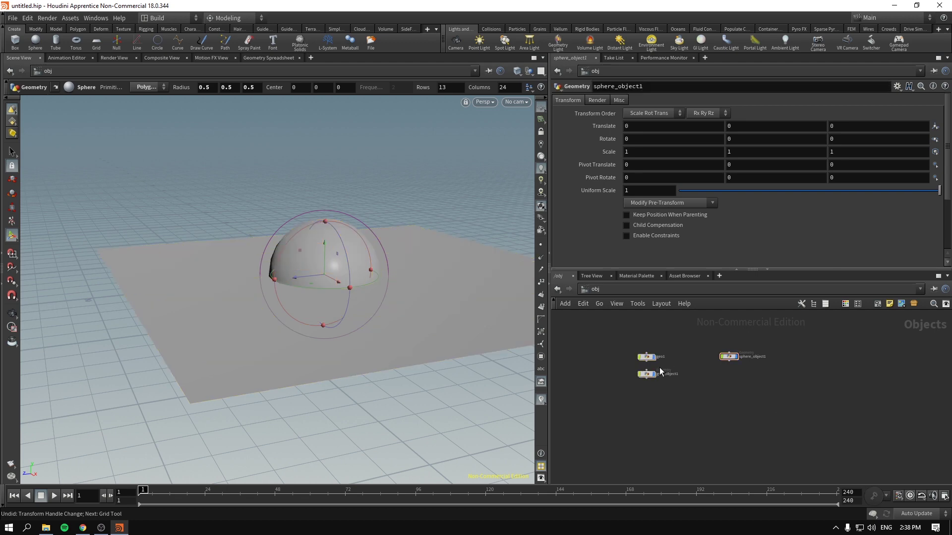
scroll(648, 360, down, 4)
drag(647, 360, 757, 385)
scroll(878, 448, down, 3)
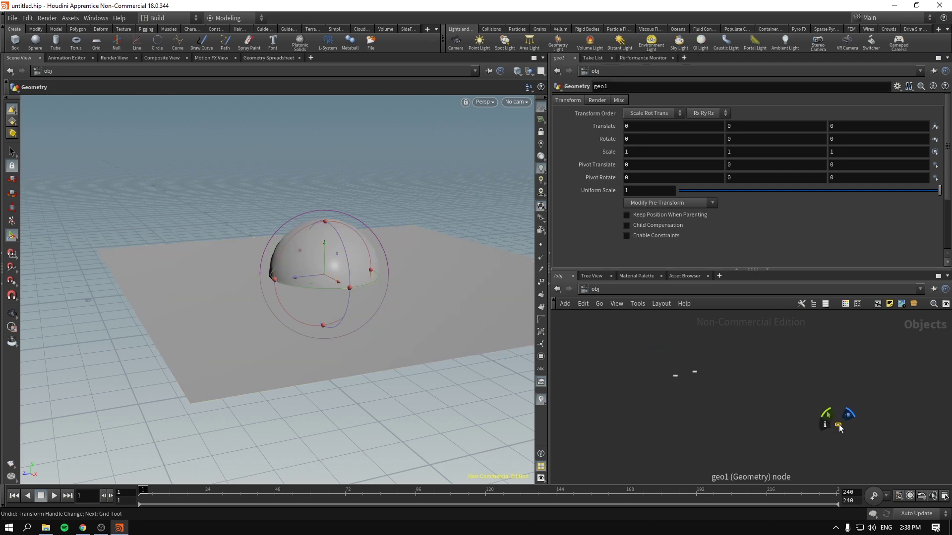
drag(841, 426, 920, 464)
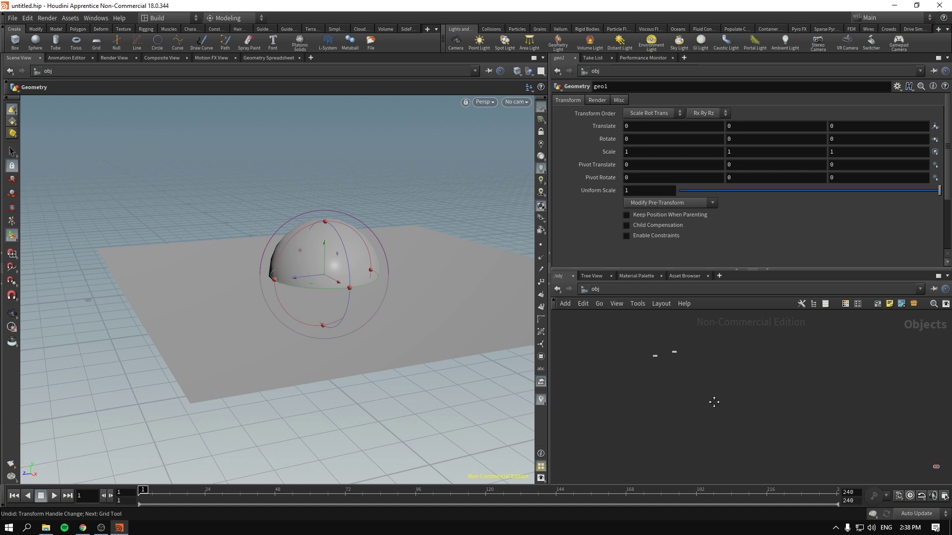
middle_drag(714, 396, 666, 368)
scroll(694, 391, up, 2)
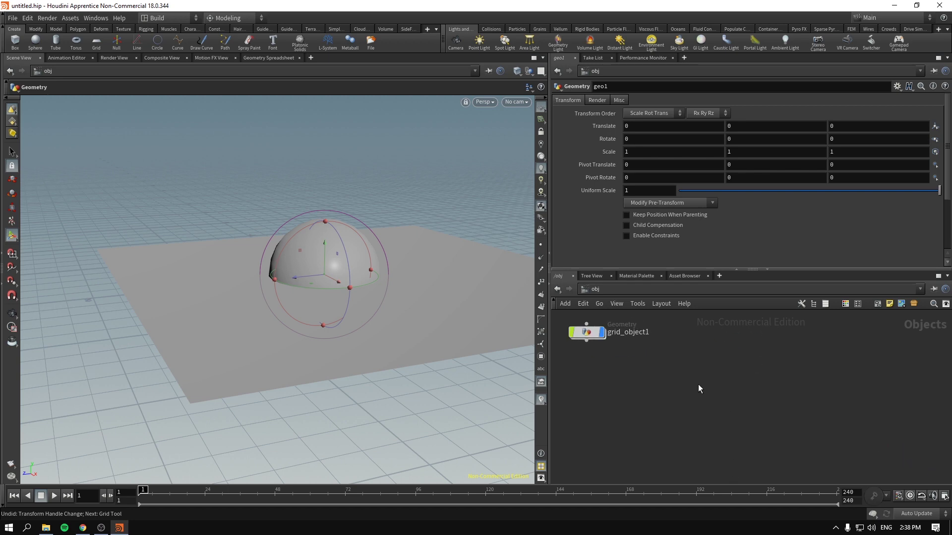
key(h)
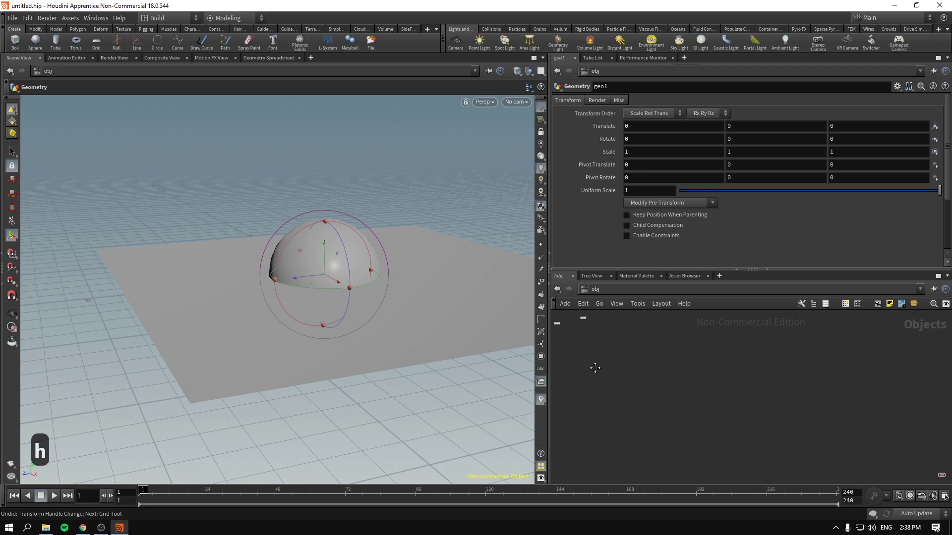
Select grid_object1 and frame only that node, then alternate between framing all nodes and framing the selection
middle_drag(594, 365, 707, 404)
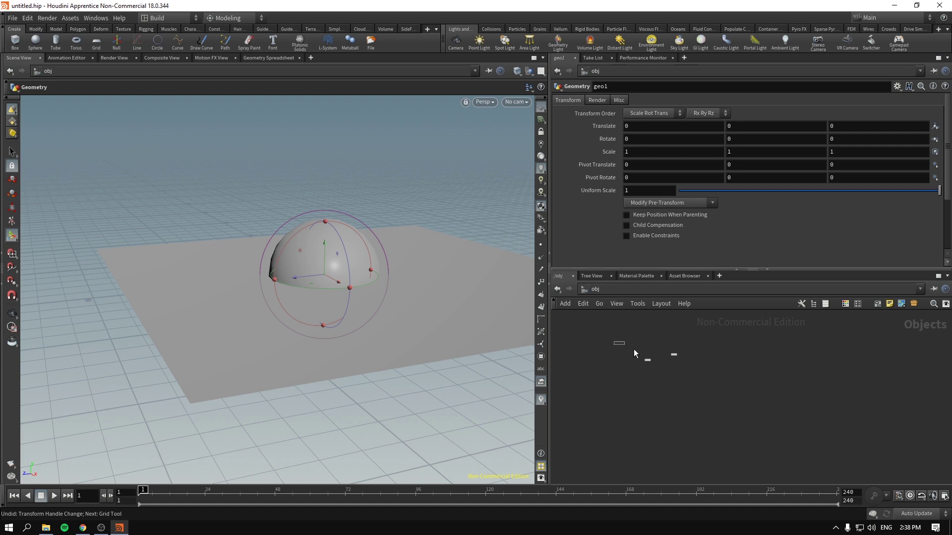
click(647, 359)
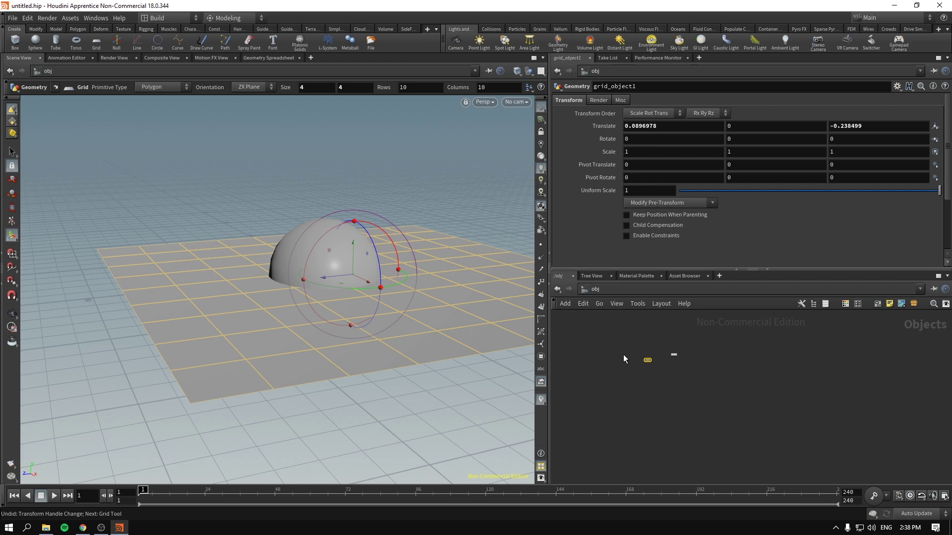
key(shift+h)
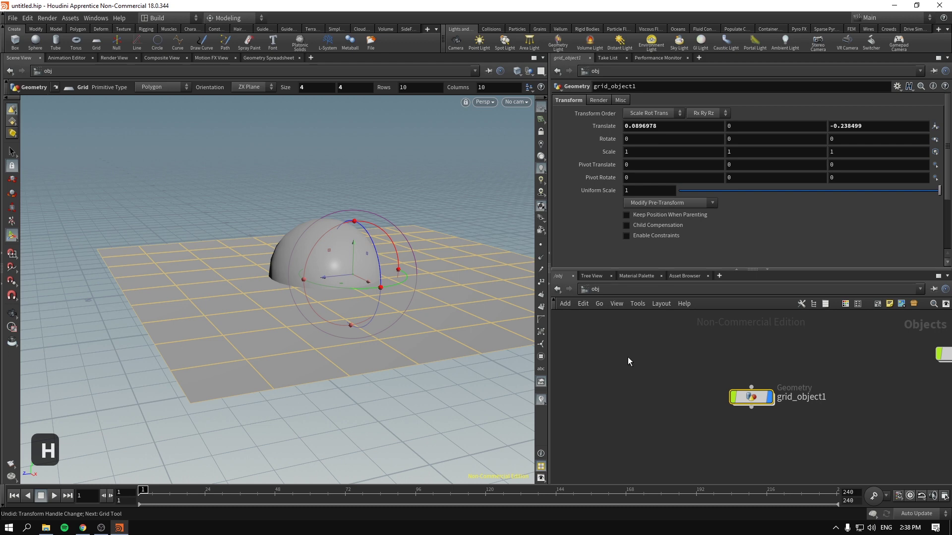
click(634, 363)
drag(635, 363, 795, 448)
click(662, 371)
drag(662, 371, 833, 450)
key(h)
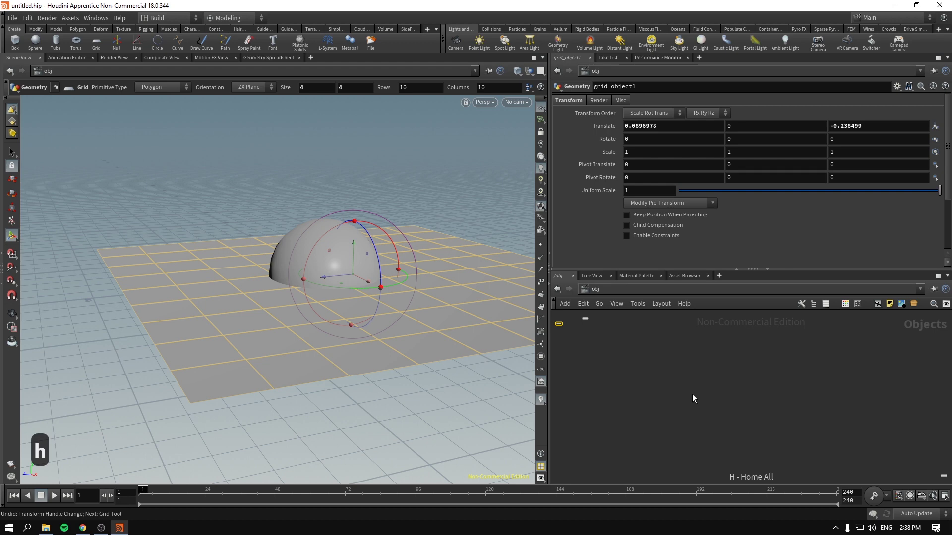
key(shift+h)
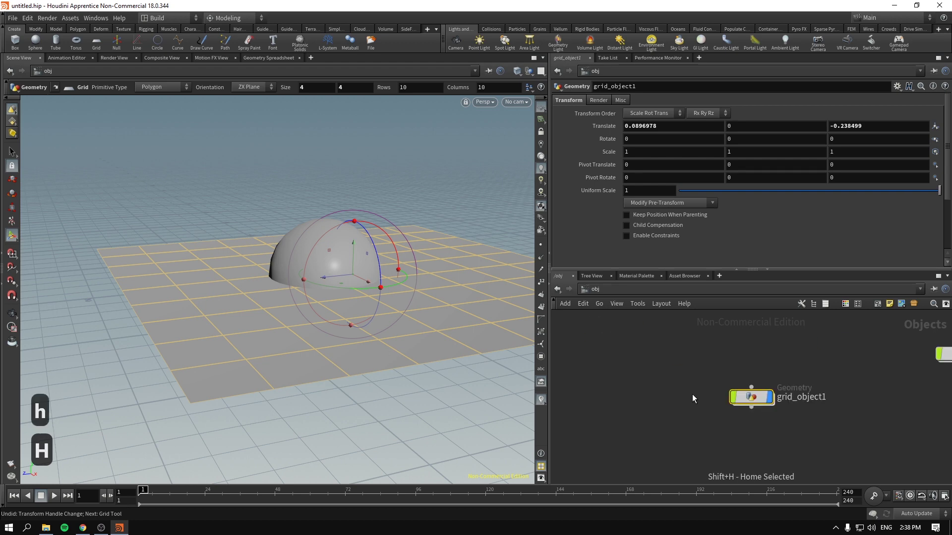
click(686, 398)
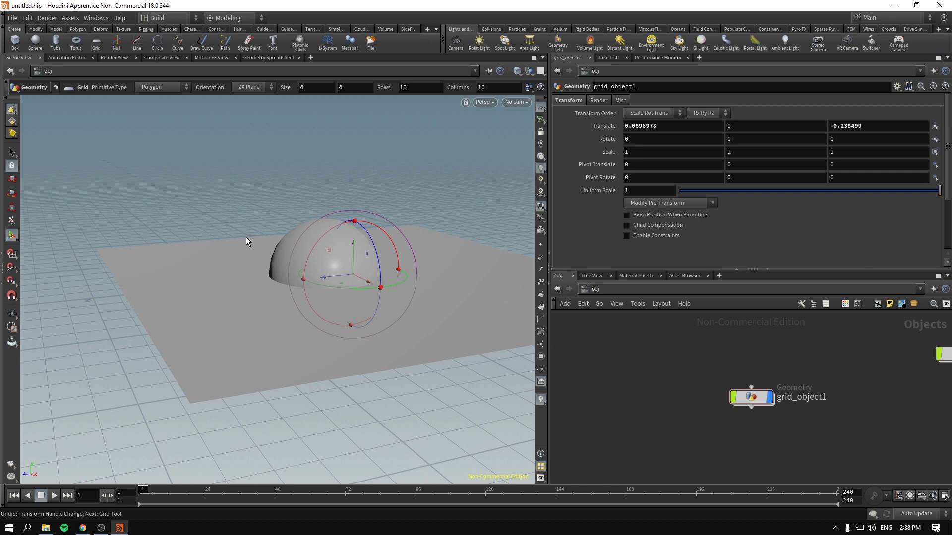
Frame all nodes, then select sphere_object1 and frame only that node in the network
key(h)
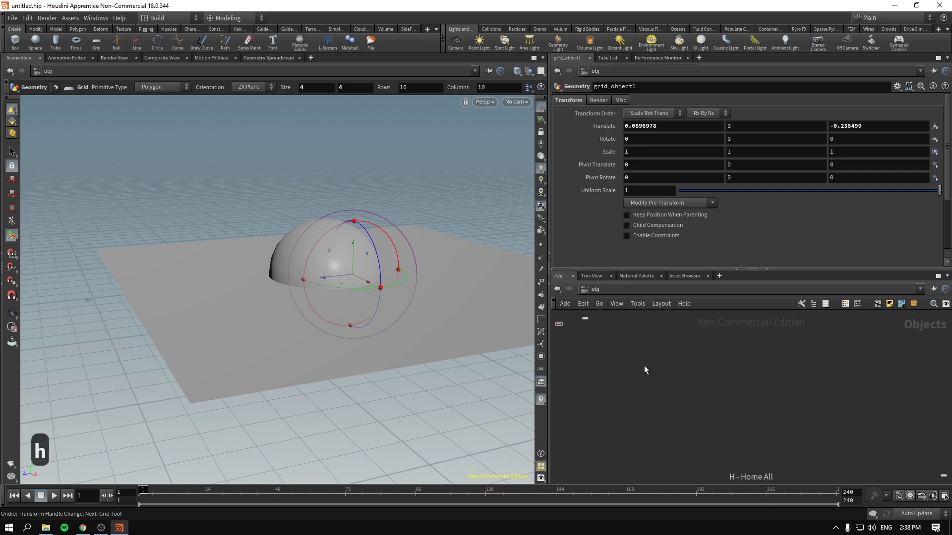
key(shift+h)
click(585, 319)
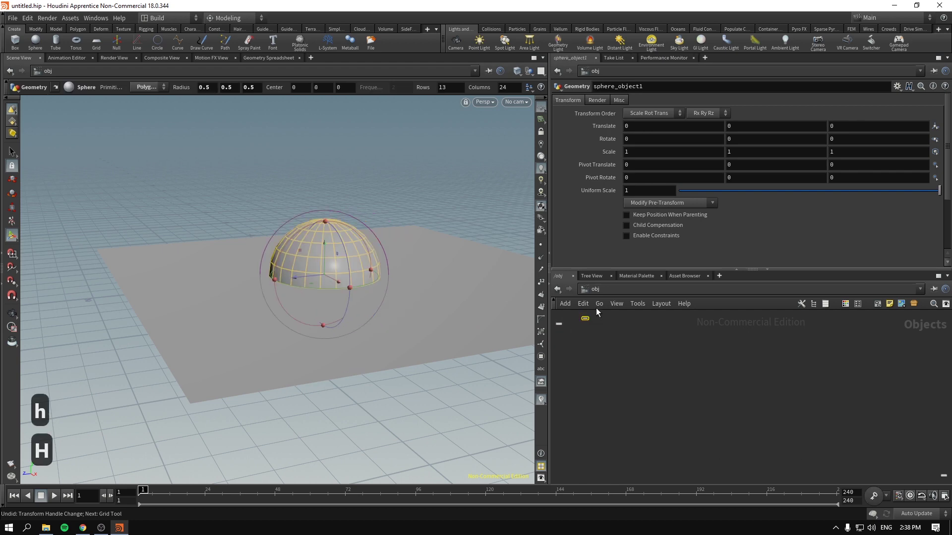
key(shift+h)
click(644, 372)
Lay out all nodes of the obj network automatically and frame them all
key(h)
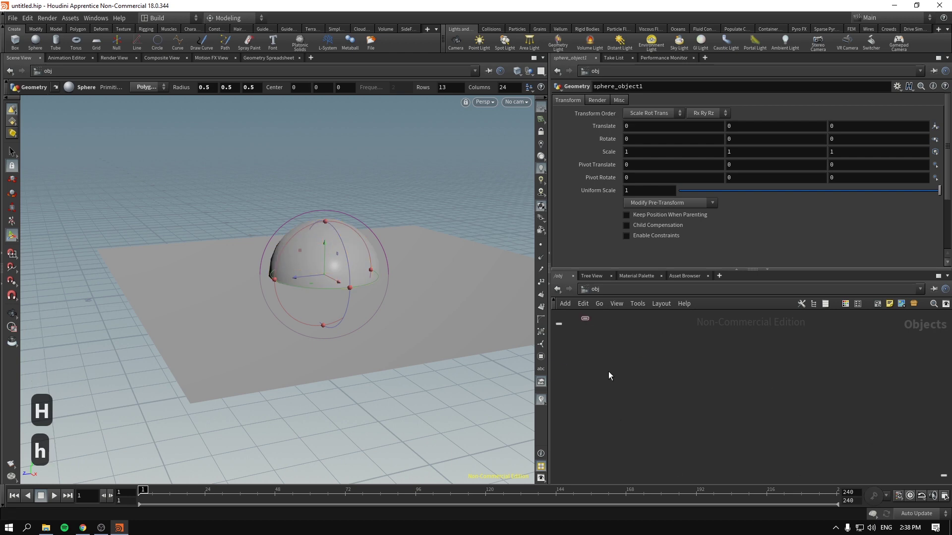
key(l)
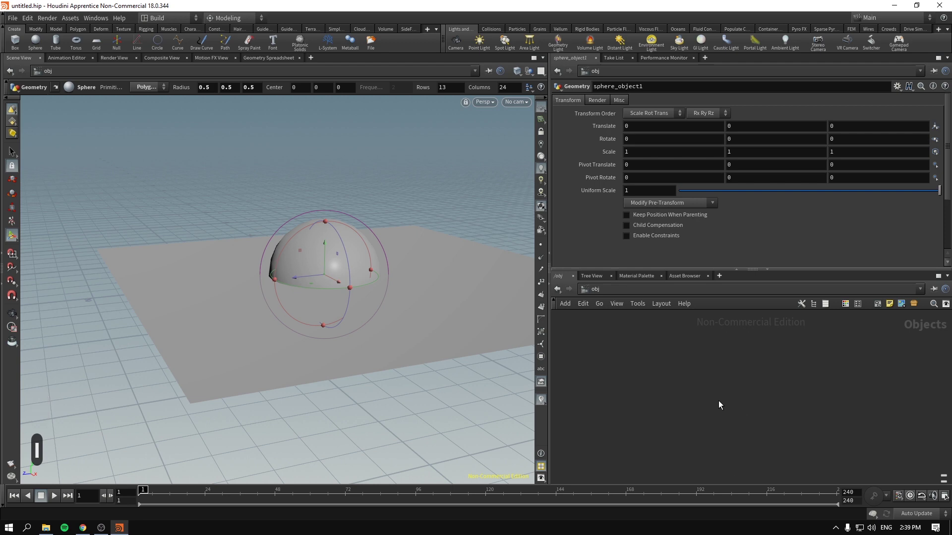
key(h)
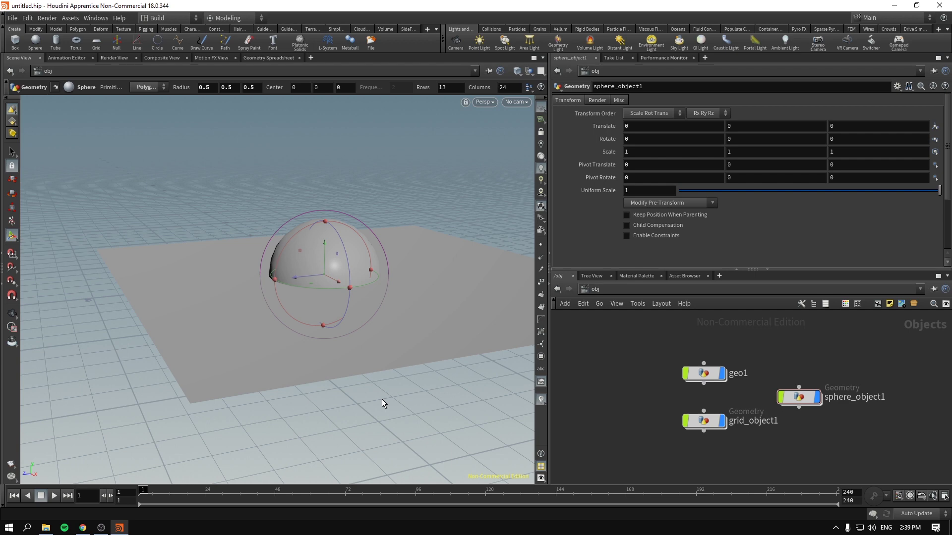
Examine the half-sphere and grid in the Scene View by tumbling, panning and dollying the camera around them
key(Escape)
drag(307, 336, 350, 342)
key(Return)
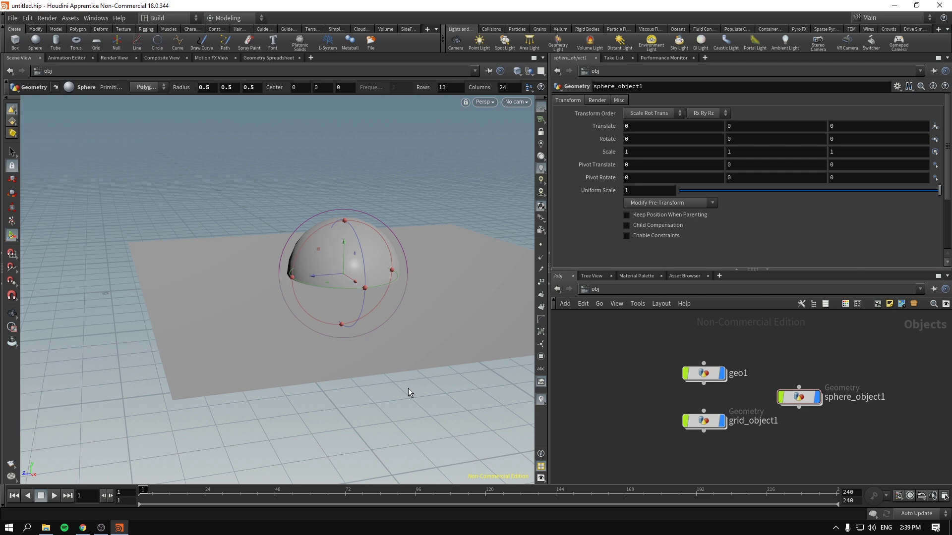
key(space)
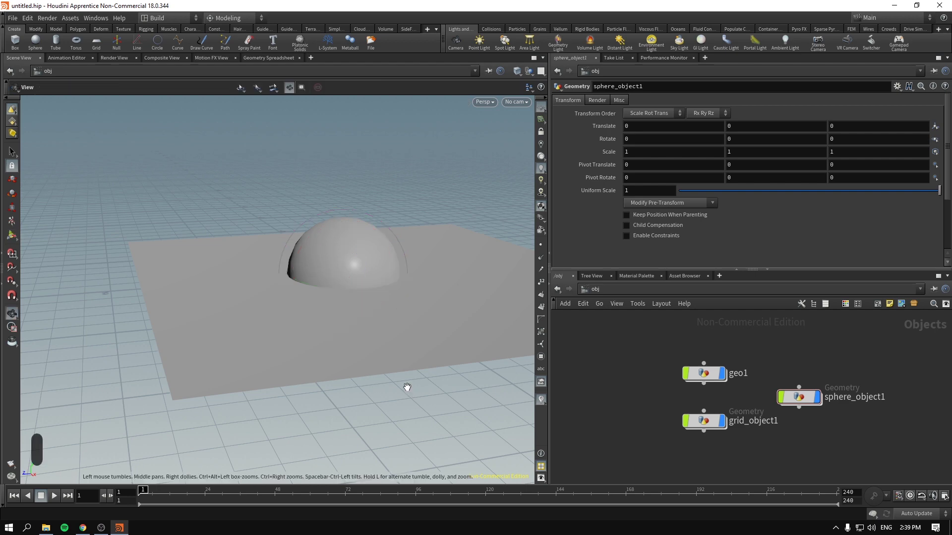
drag(406, 385, 350, 287)
right_drag(350, 288, 552, 249)
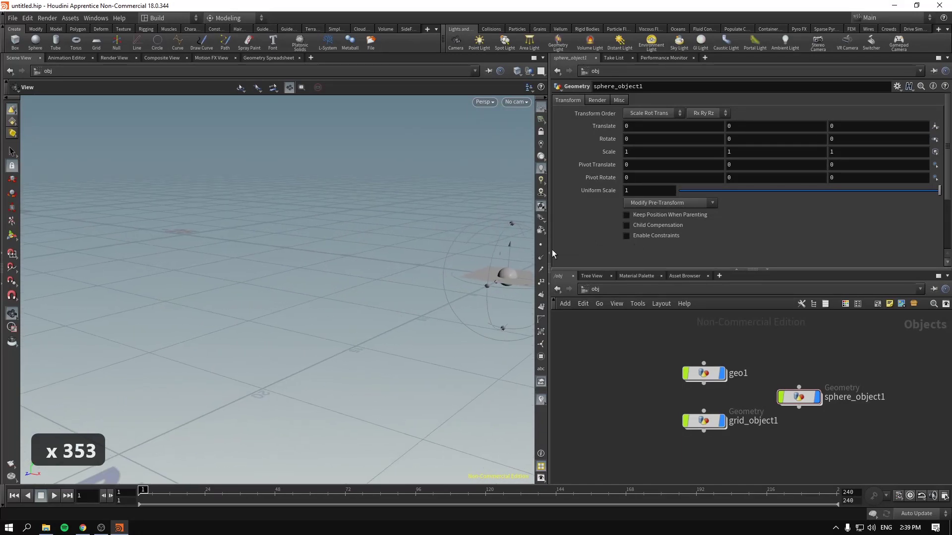
middle_drag(426, 262, 233, 276)
right_drag(234, 276, 375, 279)
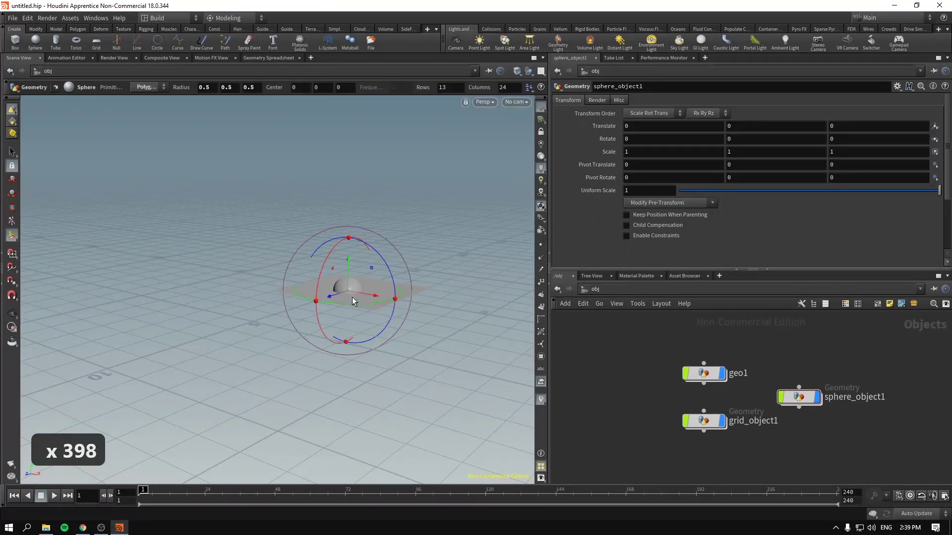
scroll(346, 293, up, 12)
scroll(346, 293, down, 15)
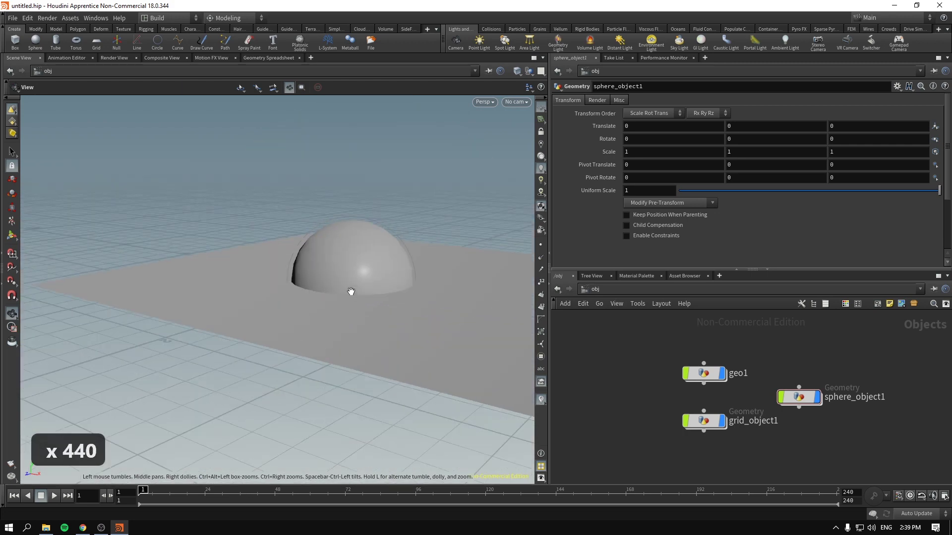
Examine the half-sphere and grid up close and from farther away, finishing with a higher view of them
scroll(357, 272, up, 20)
scroll(348, 272, down, 16)
scroll(348, 273, up, 15)
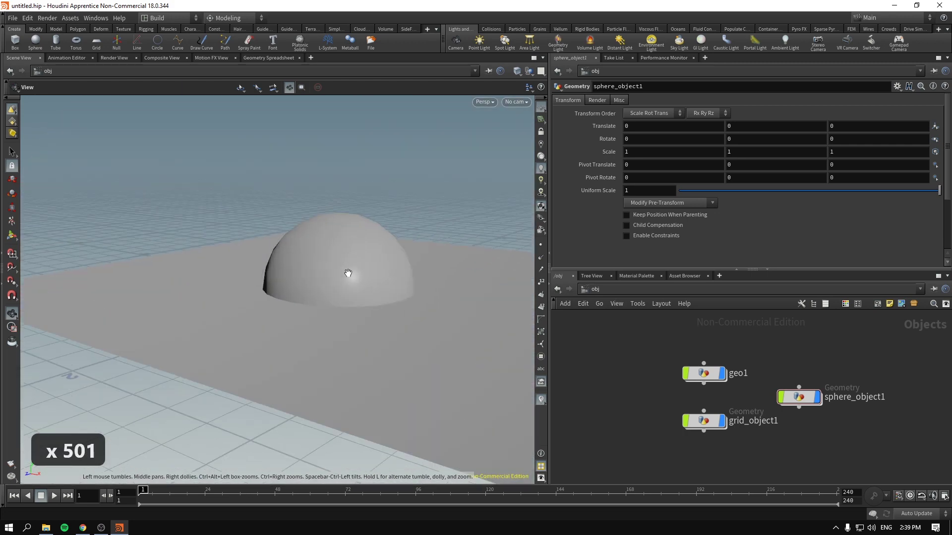
scroll(347, 273, down, 15)
scroll(349, 276, up, 8)
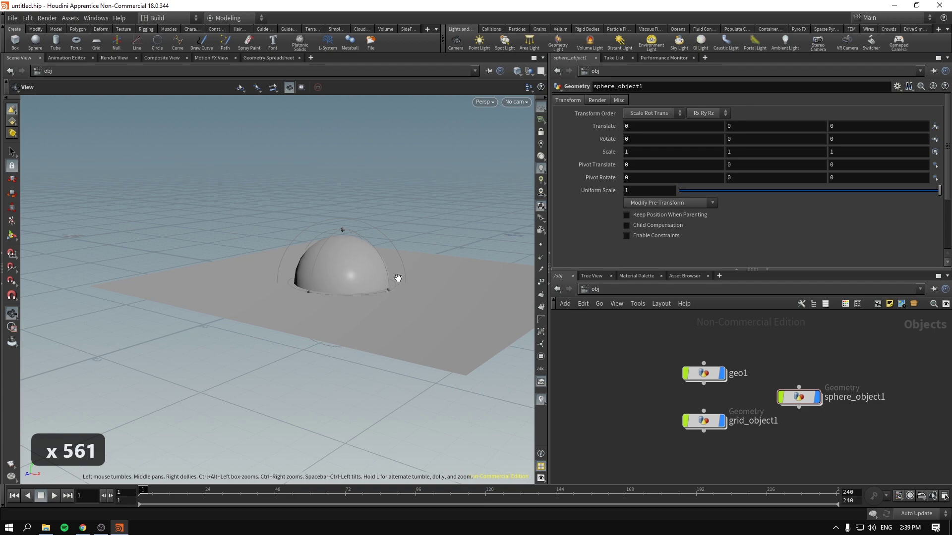
right_drag(351, 278, 209, 333)
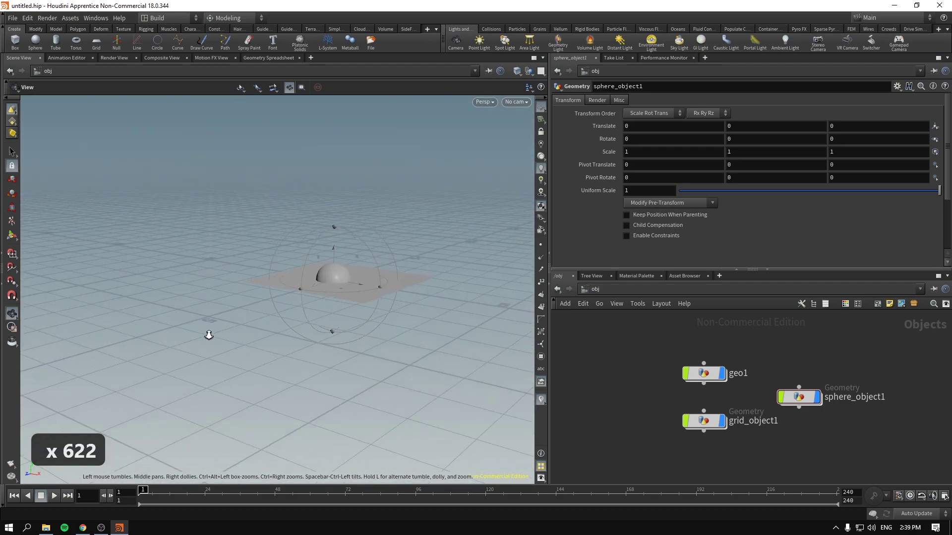
right_drag(331, 287, 444, 324)
drag(445, 324, 364, 278)
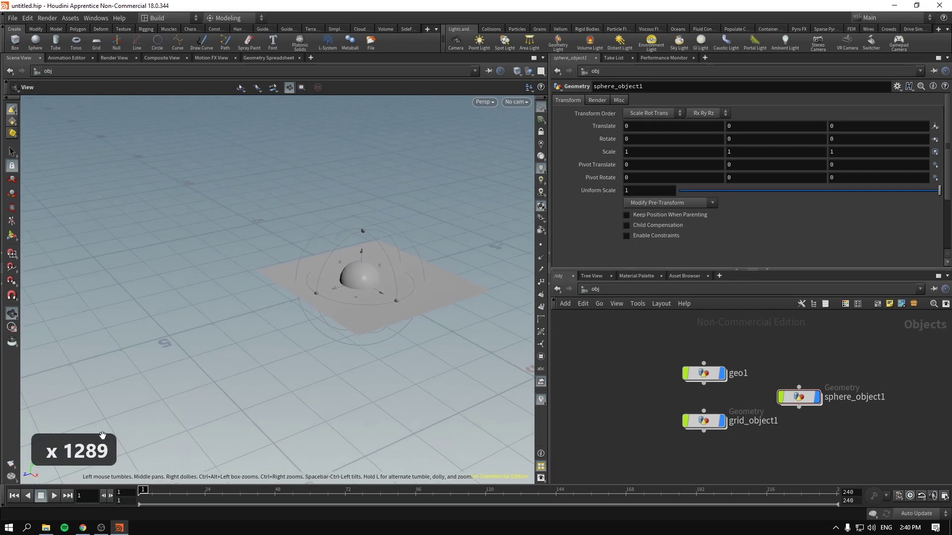
Return to the handle tool, view the objects from different positions until they leave the view, and home the Scene View
key(Return)
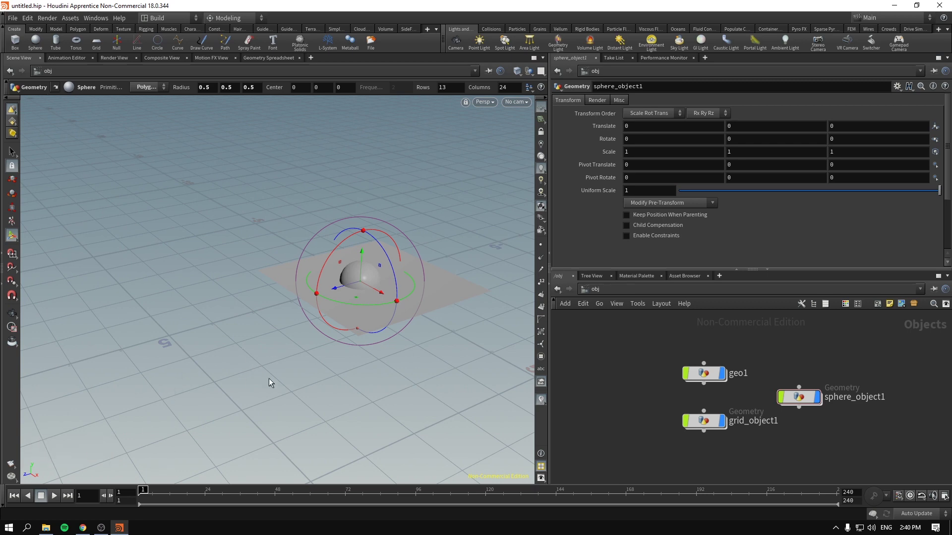
drag(361, 298, 138, 369)
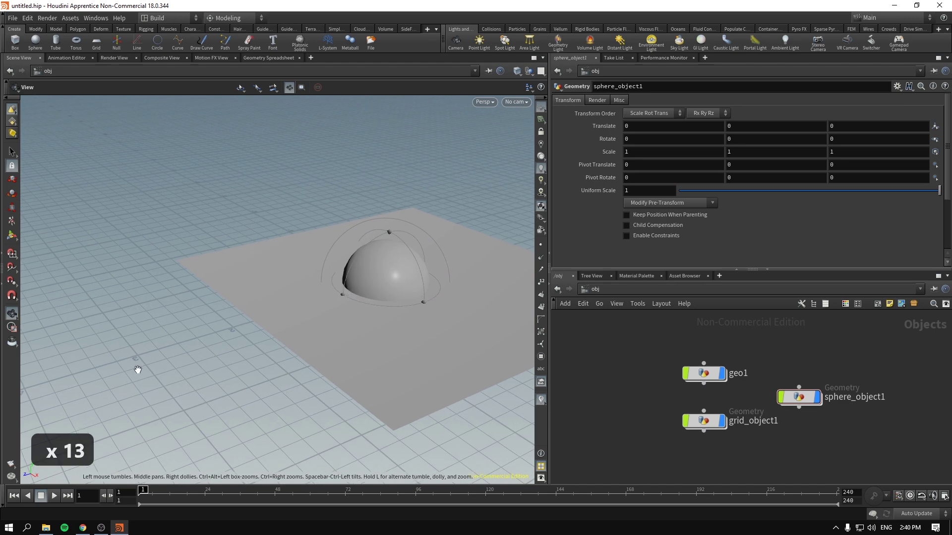
middle_drag(441, 310, 398, 303)
drag(398, 302, 383, 276)
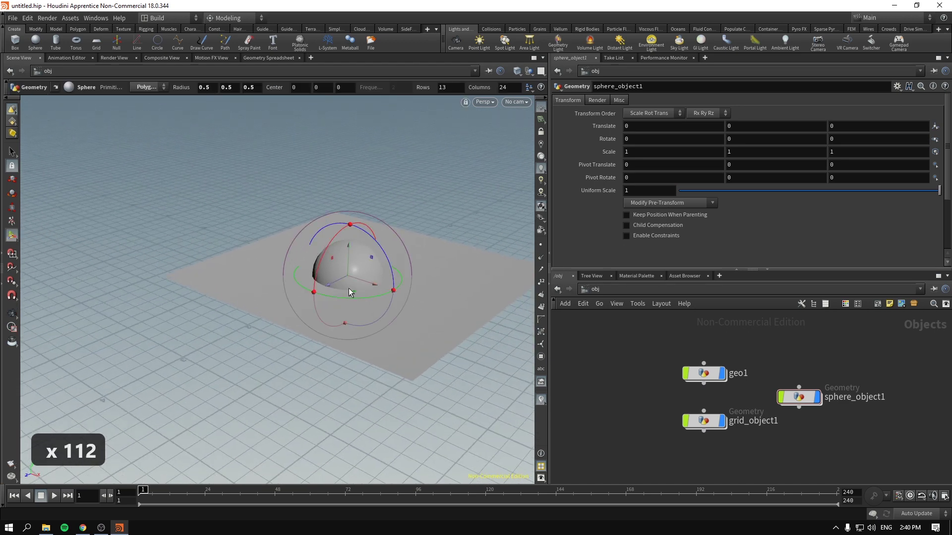
scroll(119, 282, down, 8)
middle_drag(142, 276, 245, 282)
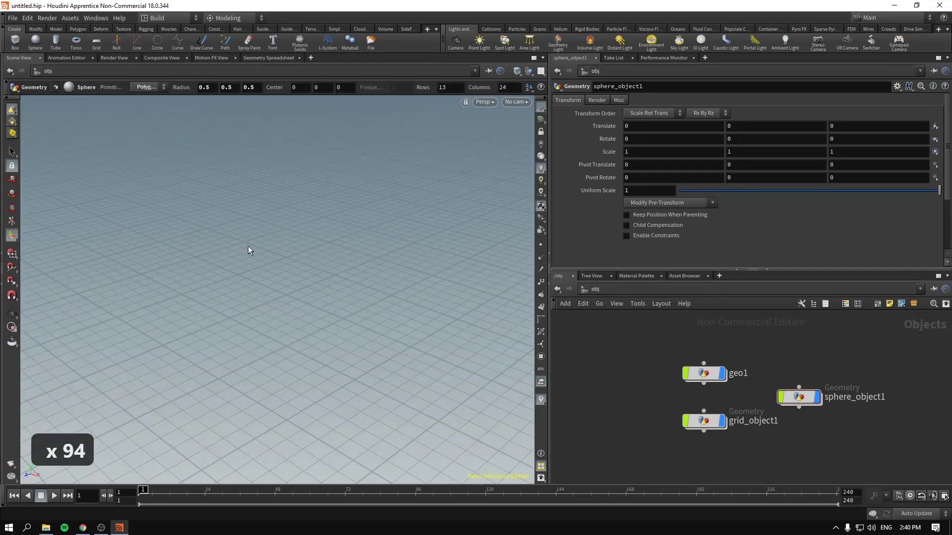
key(h)
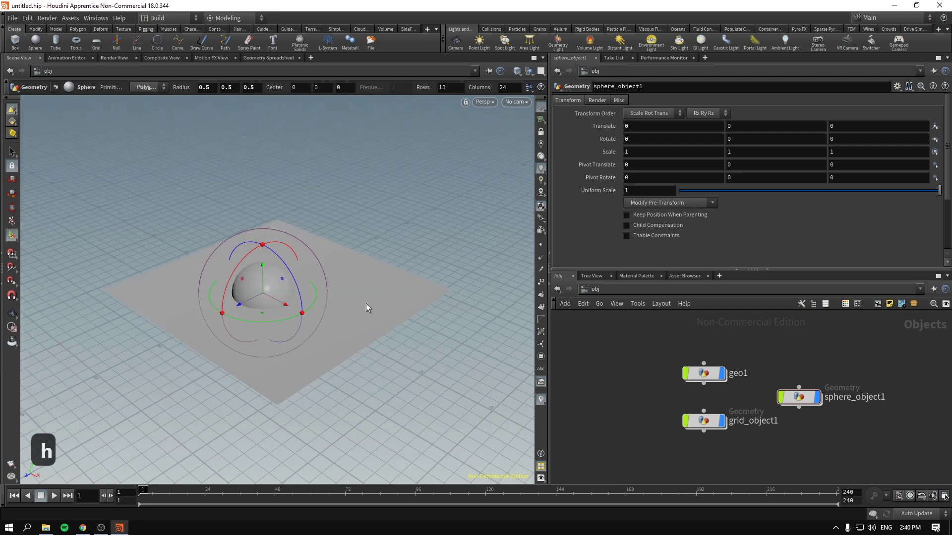
Select sphere_object1, move the camera away from it, and alternate the Scene View between framing the selection and the home view
click(704, 373)
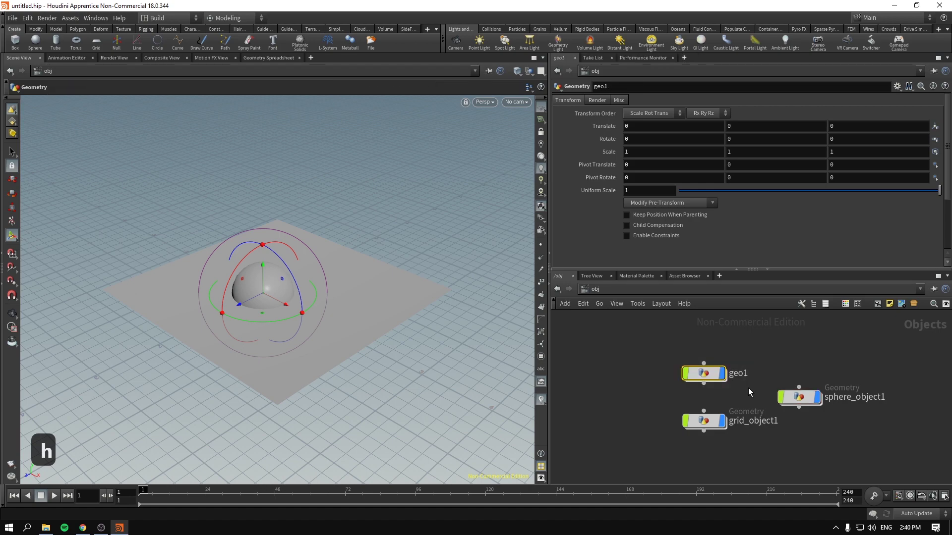
drag(781, 350, 844, 426)
key(space)
right_drag(455, 310, 110, 293)
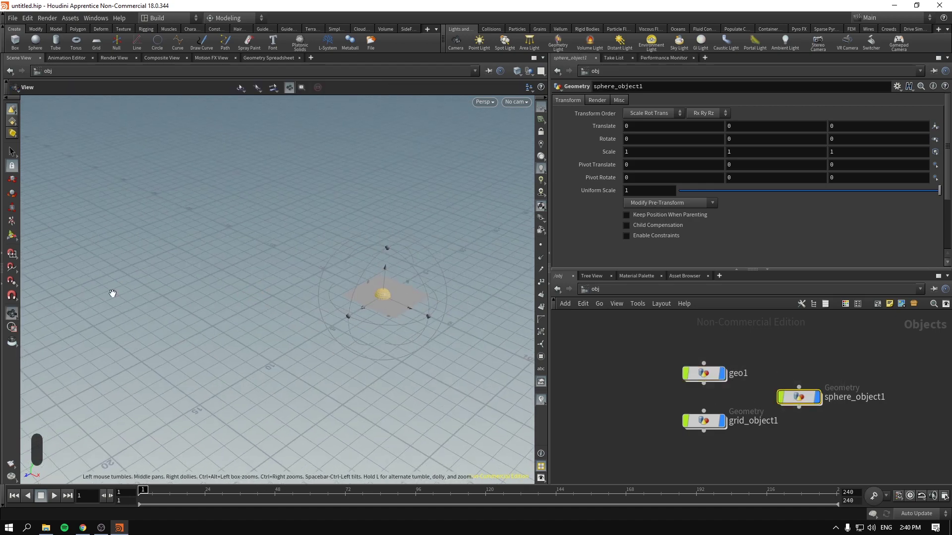
middle_drag(111, 293, 500, 377)
drag(500, 376, 370, 303)
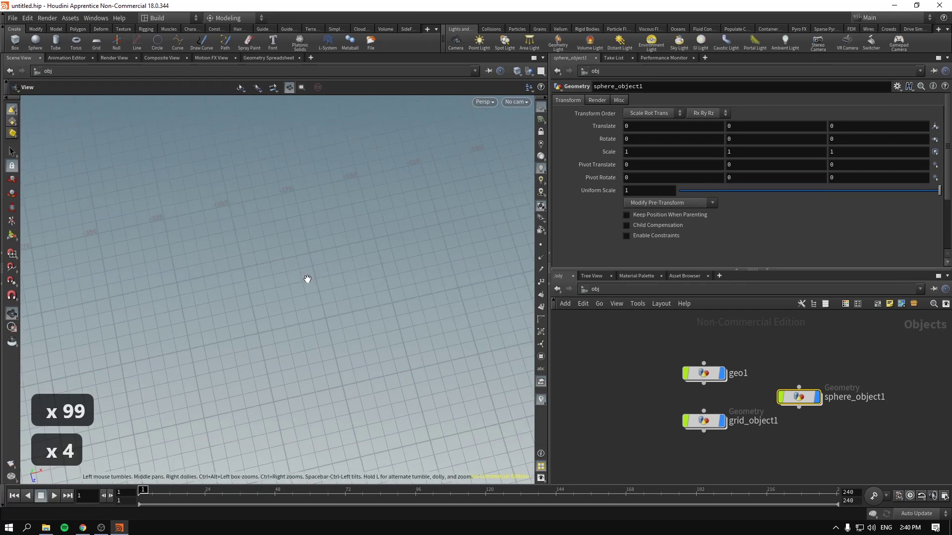
key(space+h)
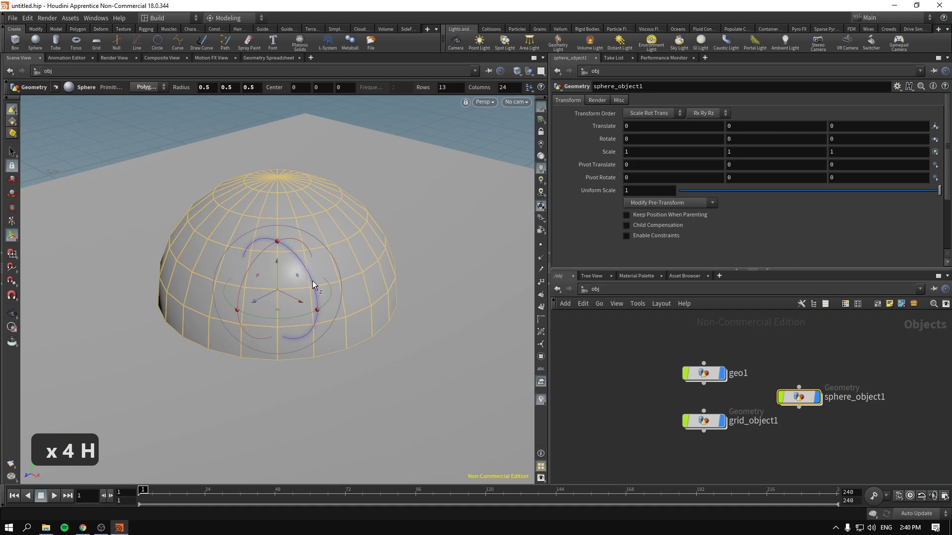
key(space+h)
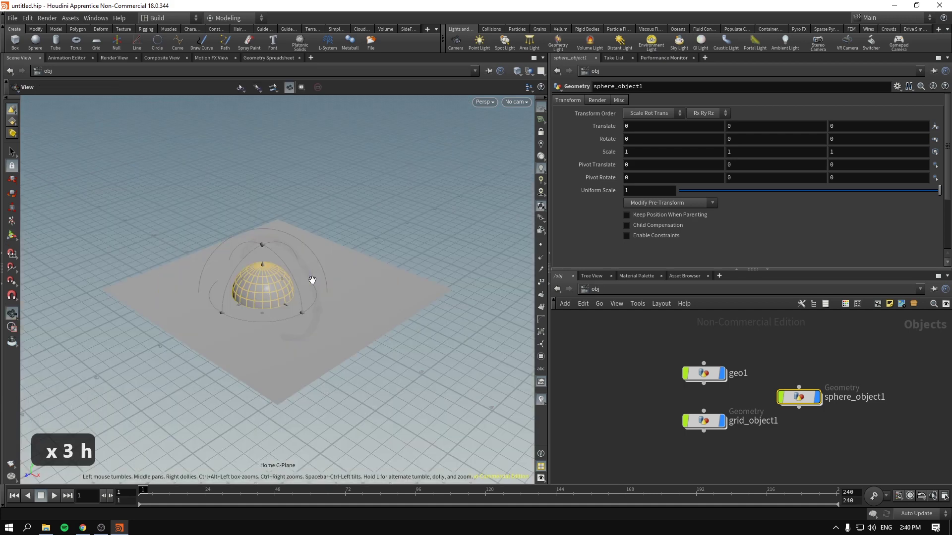
key(shift+h)
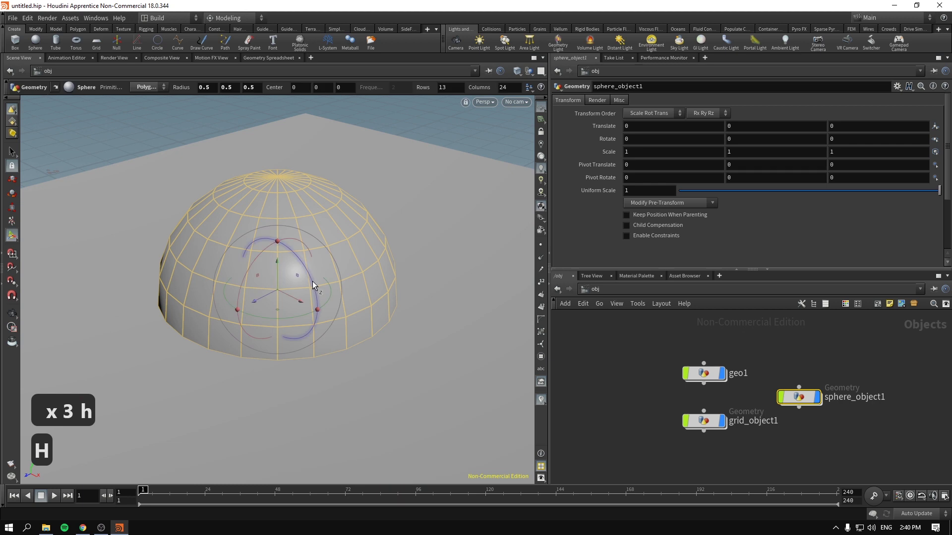
In the network, home all nodes, then home only the selected sphere_object1 node
drag(791, 344, 870, 438)
key(h)
key(shift+h)
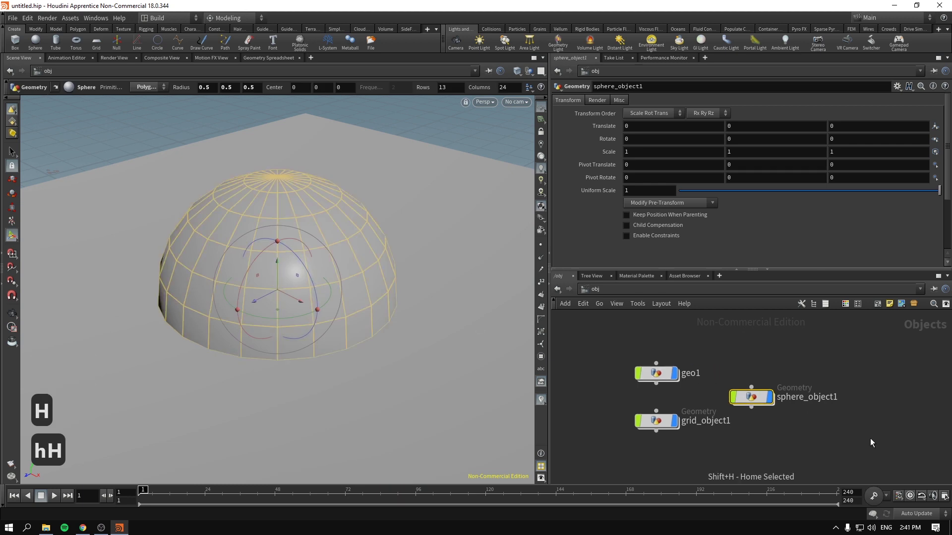
Deselect all nodes and pull the Scene View camera back until the half-sphere and whole grid are visible
click(790, 420)
key(space)
right_drag(444, 313, 252, 288)
middle_drag(402, 284, 282, 270)
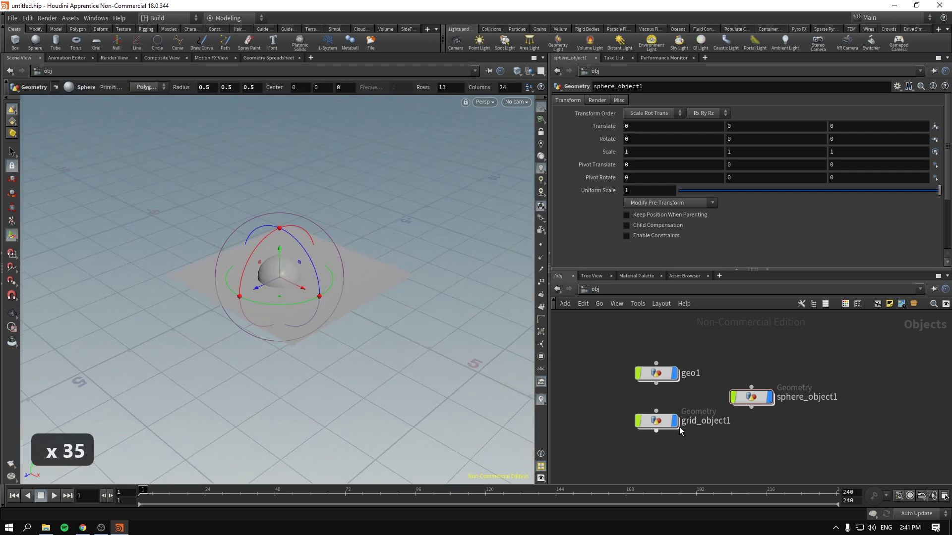
Enlarge the network pane slightly and enter the geometry network of sphere_object1
click(748, 399)
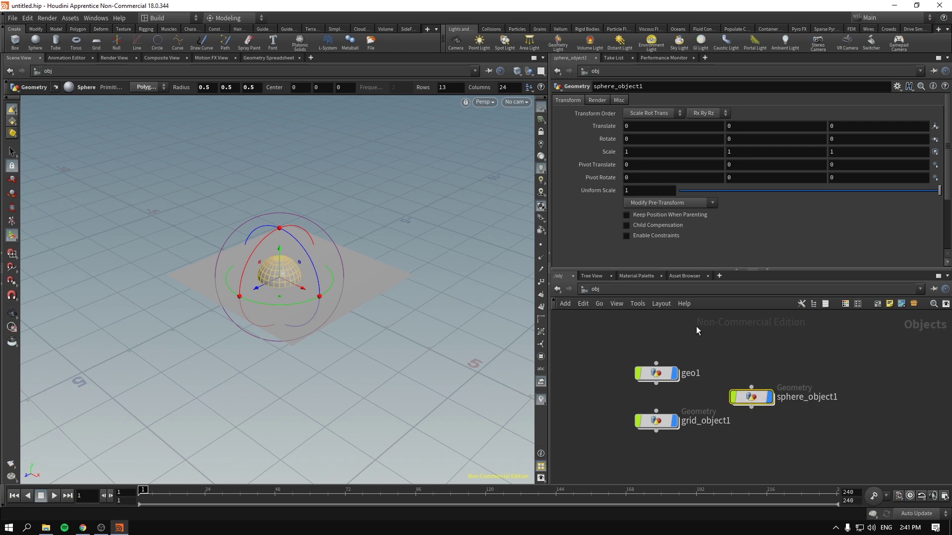
drag(752, 270, 752, 251)
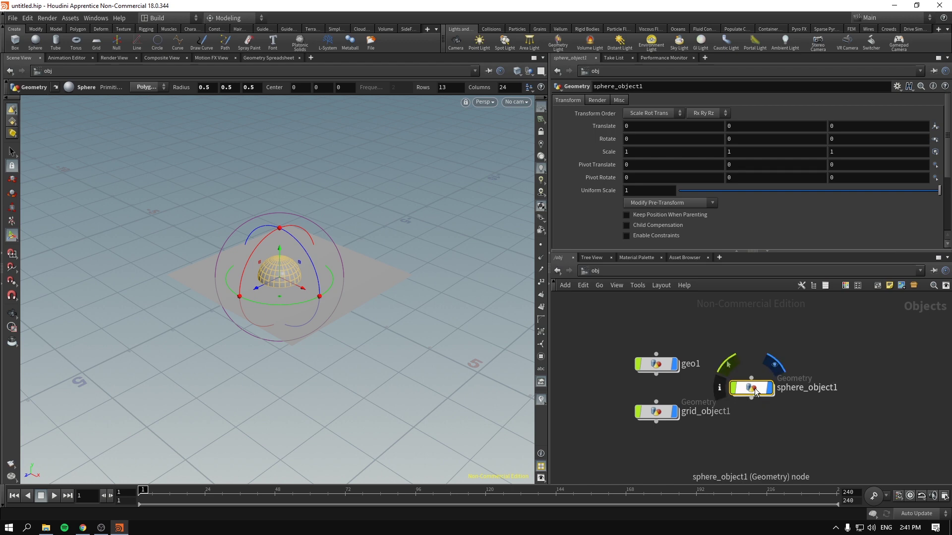
key(Return)
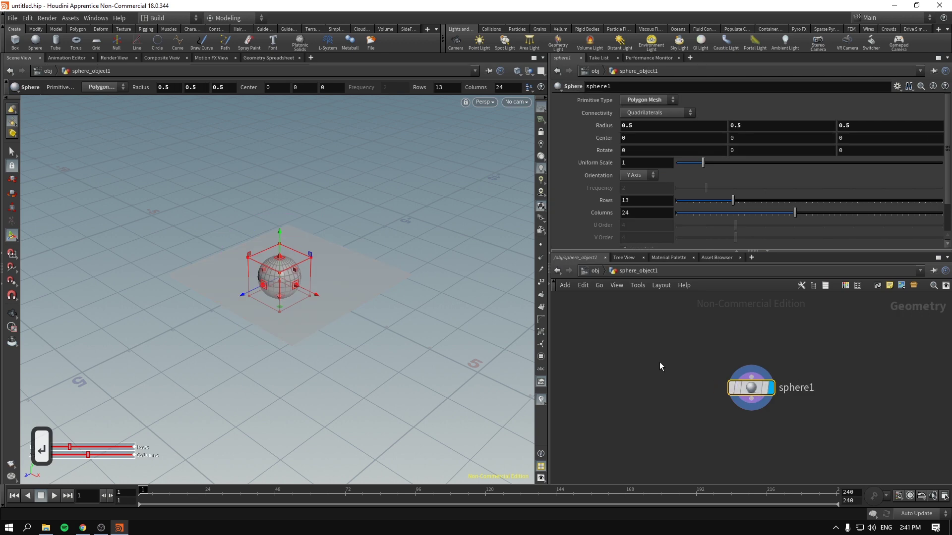
Move the sphere1 node up and to the left within its network, then deselect it
drag(764, 398, 692, 367)
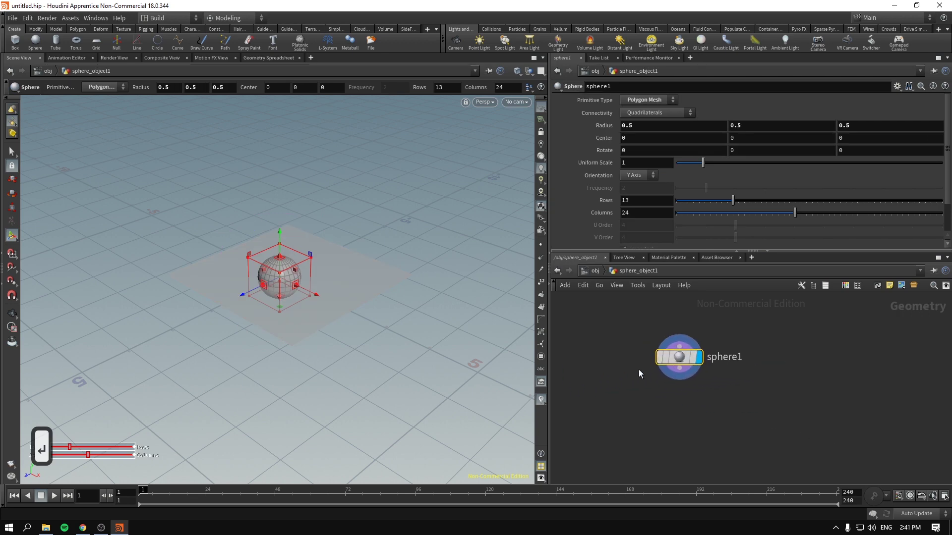
mouse_move(707, 361)
drag(584, 382, 847, 307)
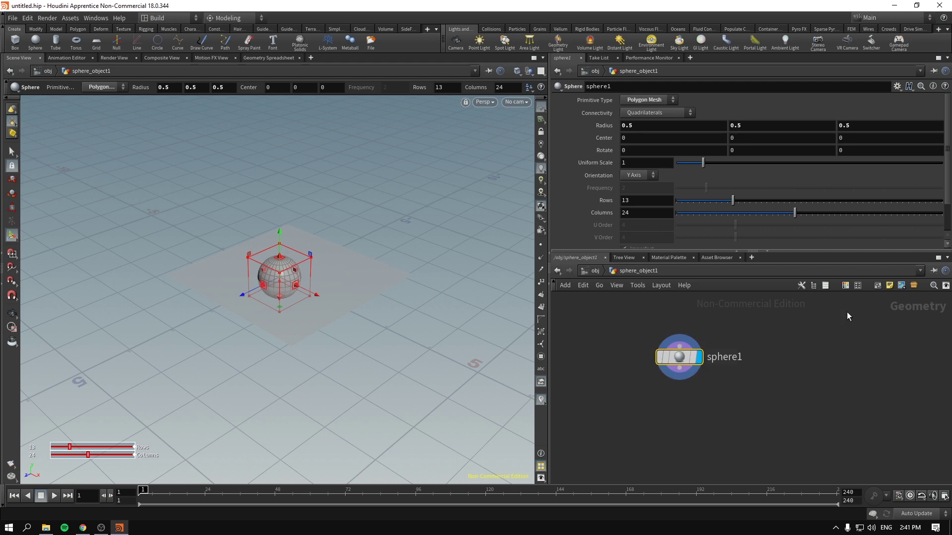
click(789, 356)
key(Tab)
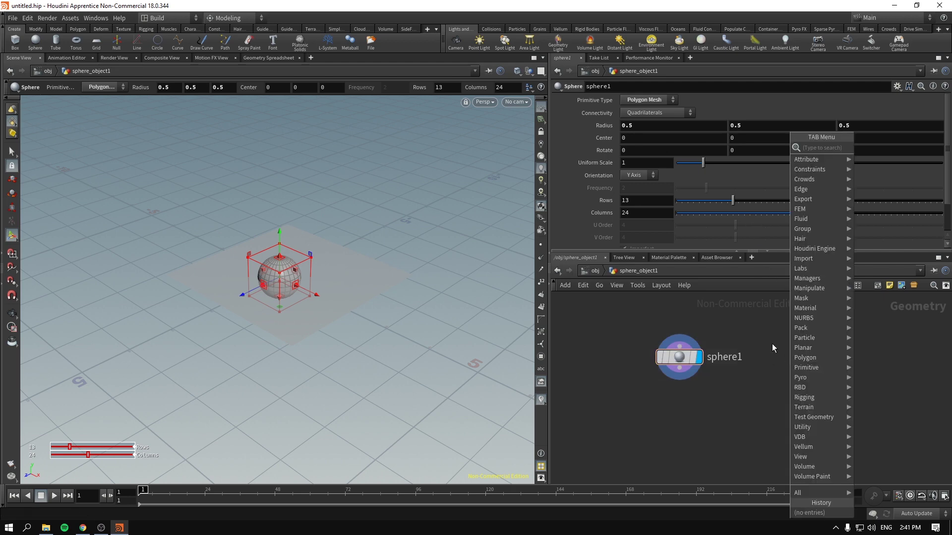
key(Tab)
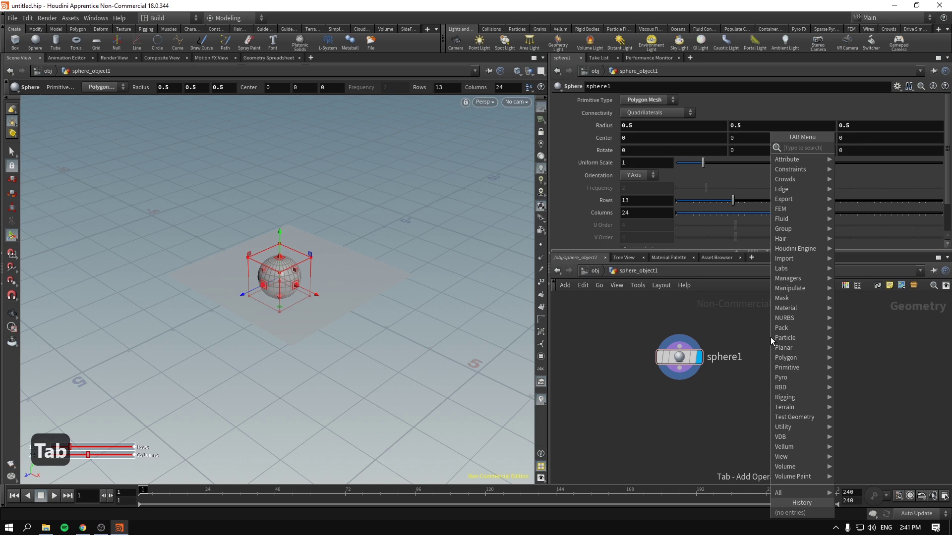
text(box)
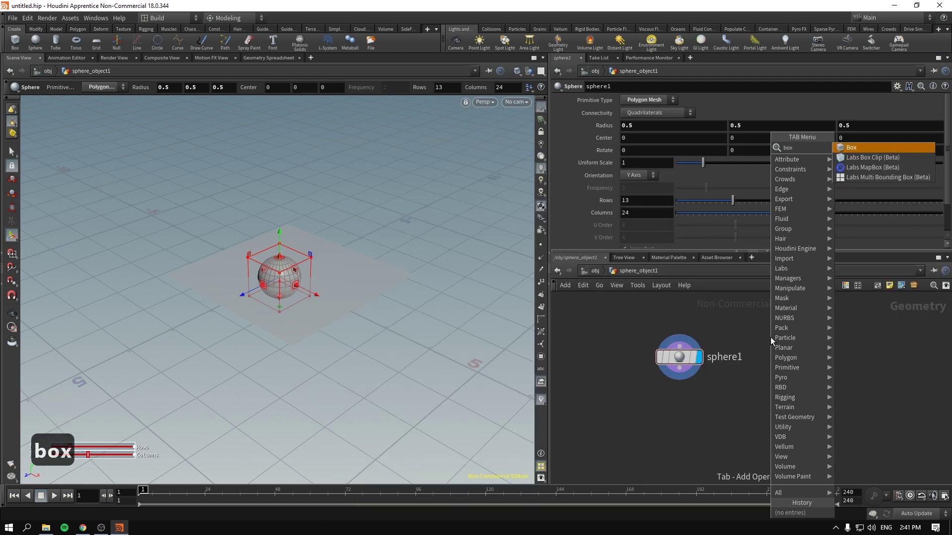
key(Escape)
Add a Box node from the Primitive category and place it to the right of sphere1
key(Tab)
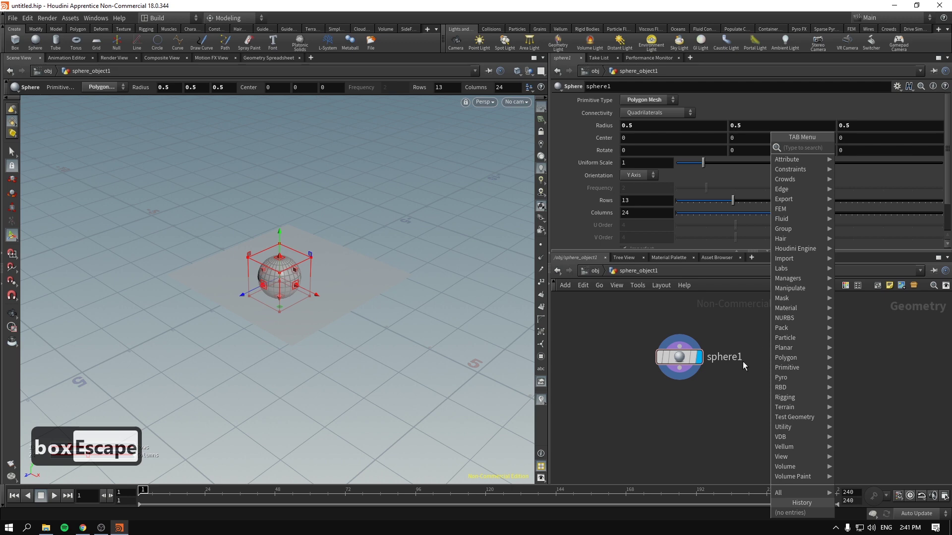
mouse_move(777, 410)
mouse_move(783, 368)
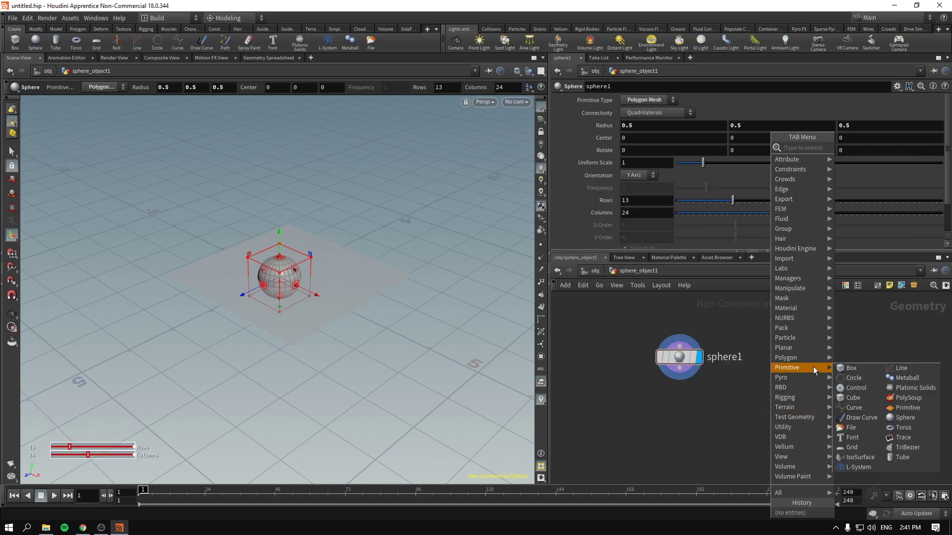
click(864, 367)
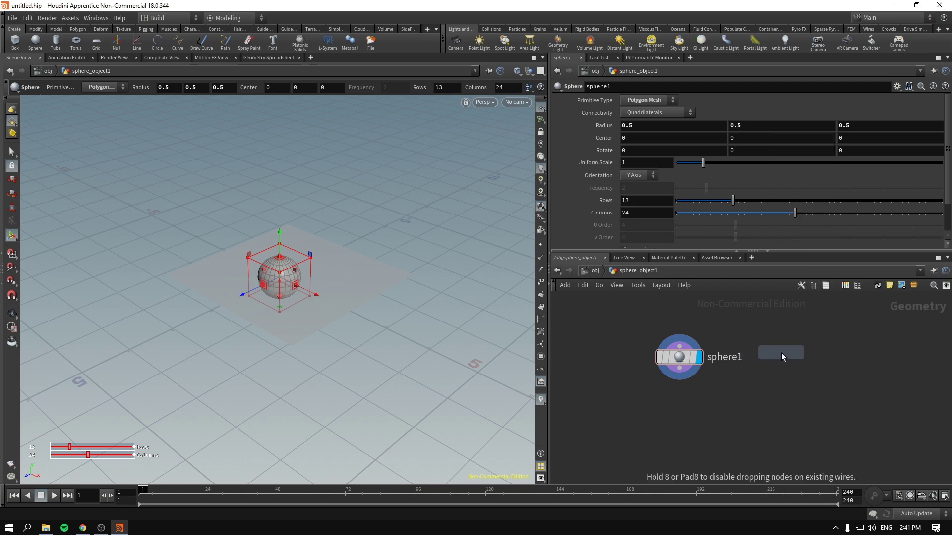
click(803, 360)
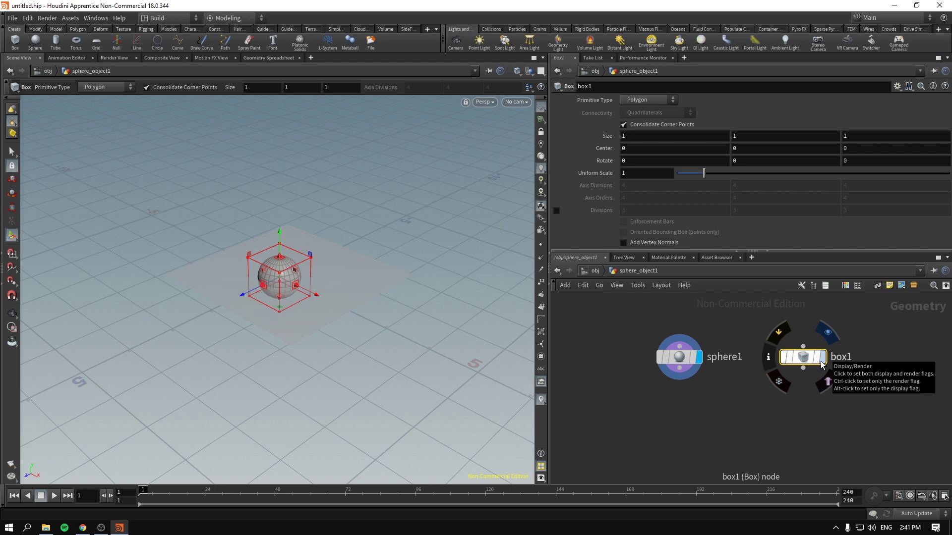
Search the node list for "box" and place a second Box node below the first one
key(Tab)
text(box)
key(Return)
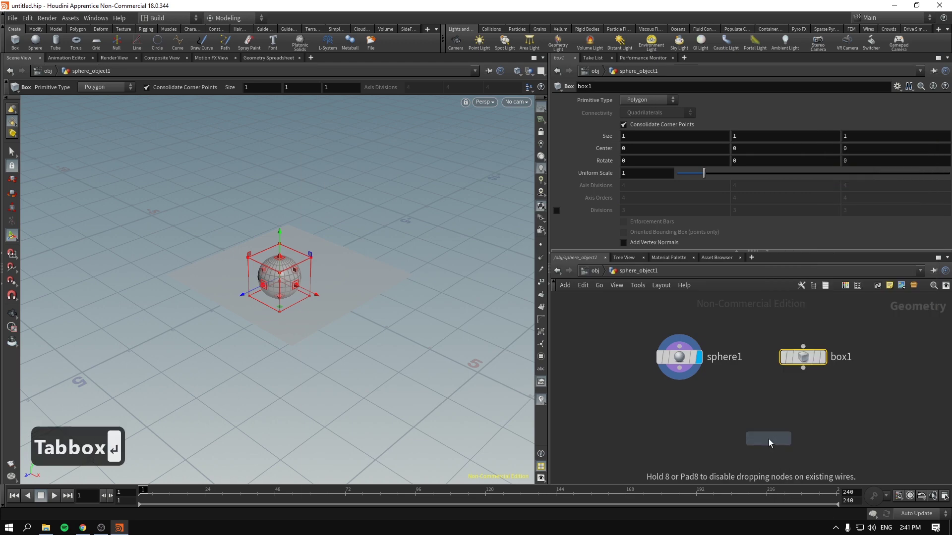
key(Return)
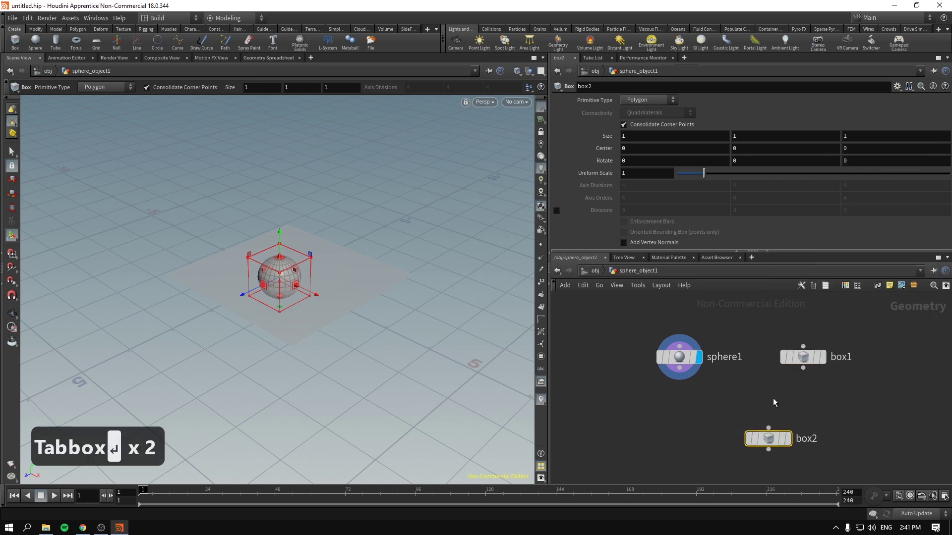
Place box2 beside sphere1 with box1 moved aside, and make box2 the displayed and rendered node
mouse_move(702, 356)
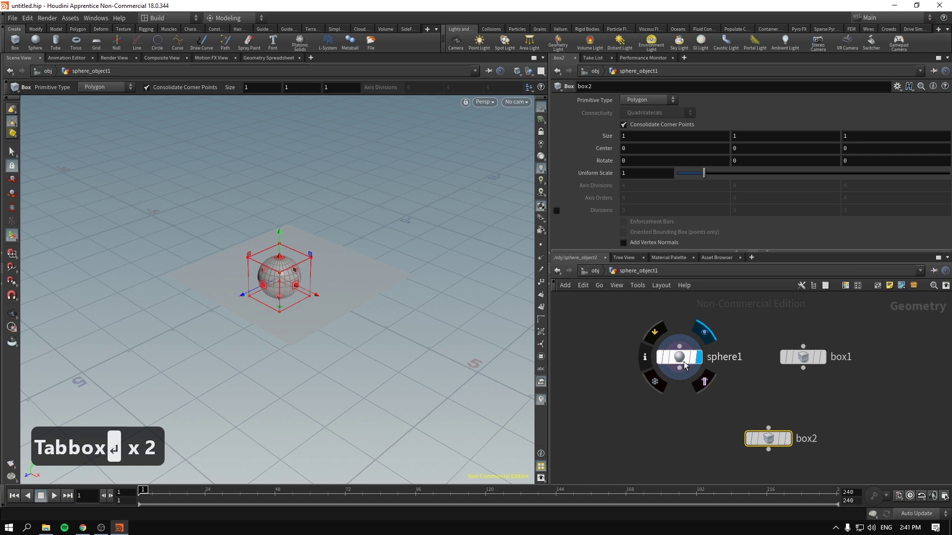
mouse_move(791, 442)
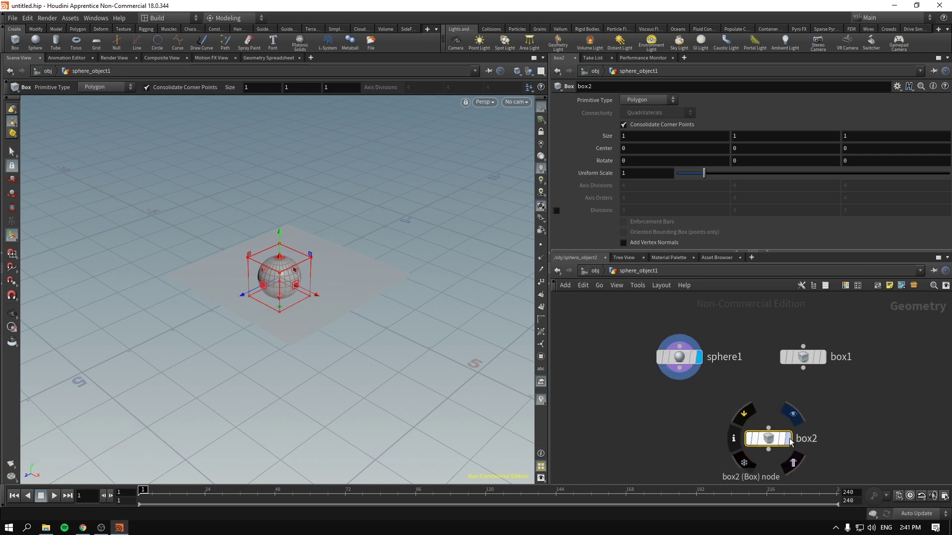
drag(791, 443, 777, 397)
drag(803, 356, 890, 393)
drag(777, 396, 797, 360)
mouse_move(797, 361)
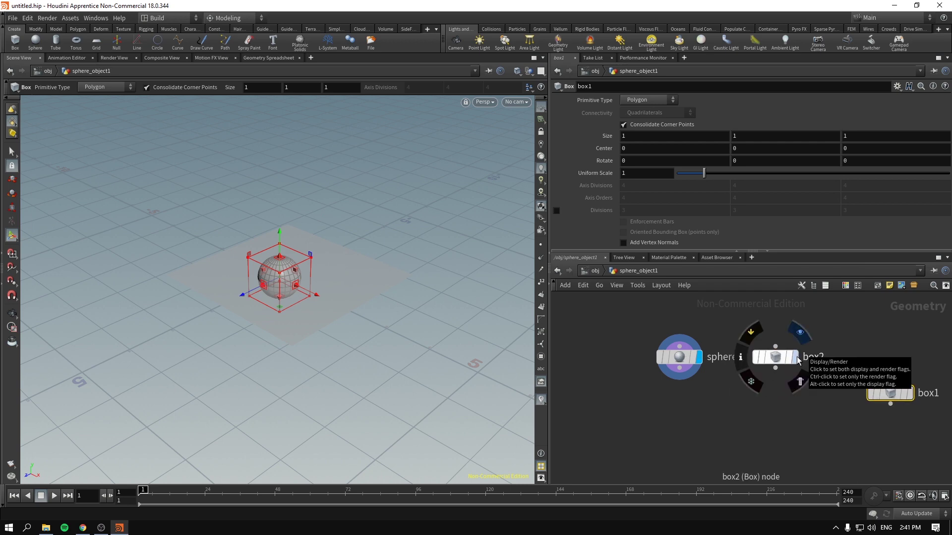
click(797, 360)
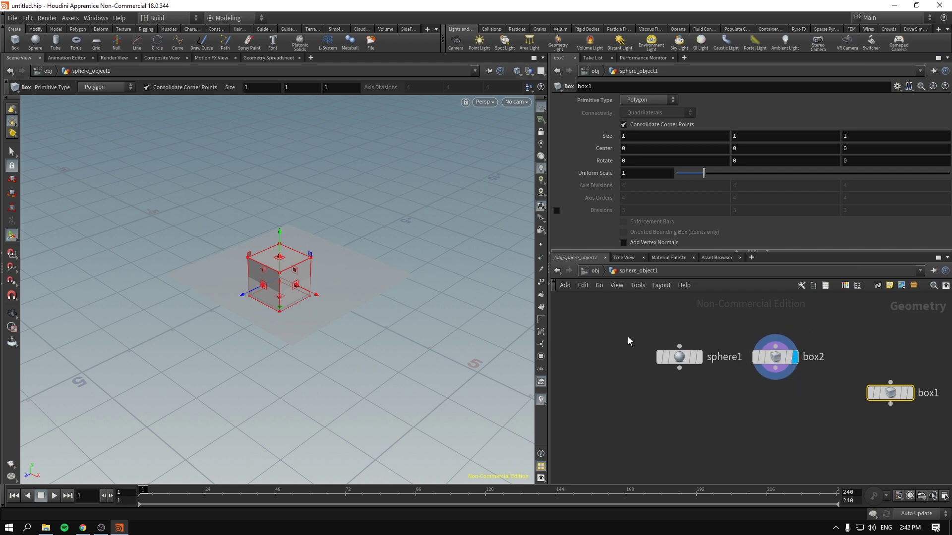
Switch the display and render flag to sphere1, and set it back on box2
click(692, 362)
click(699, 358)
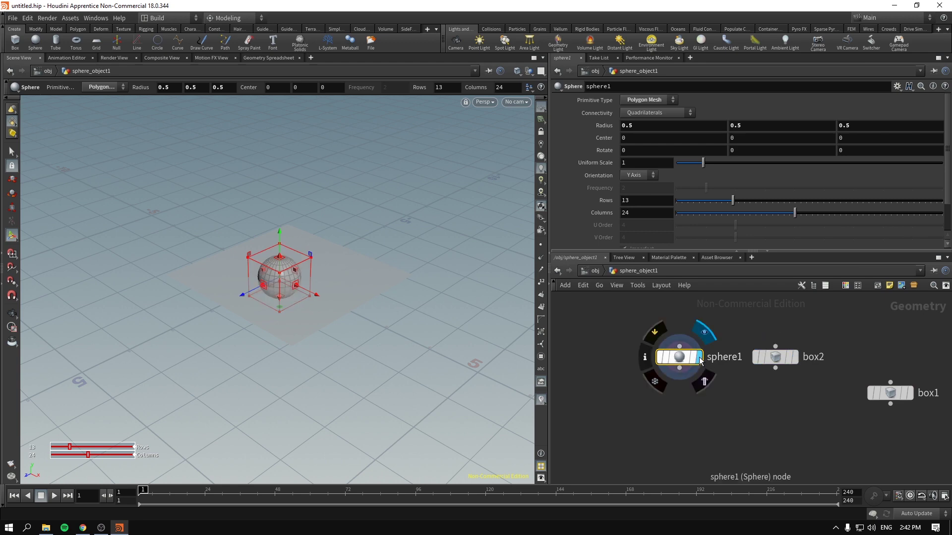
click(795, 362)
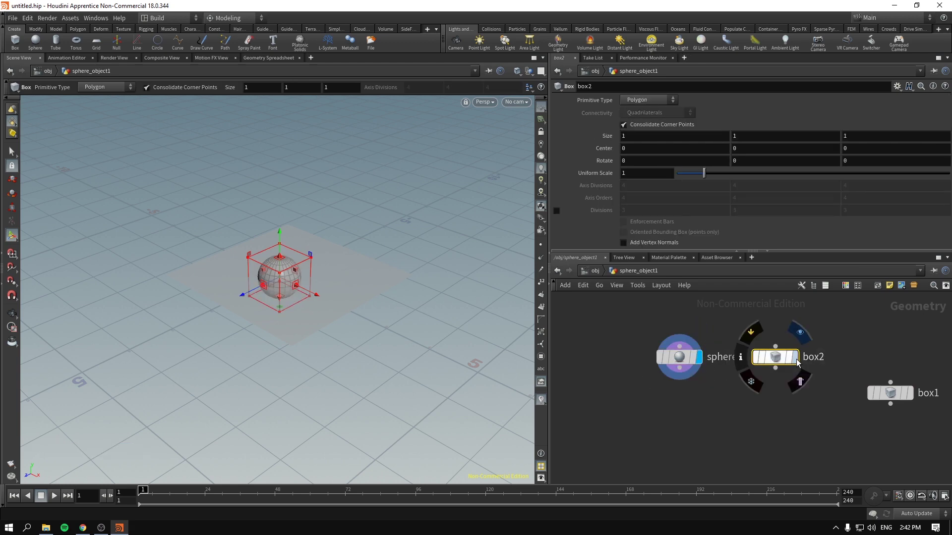
click(796, 361)
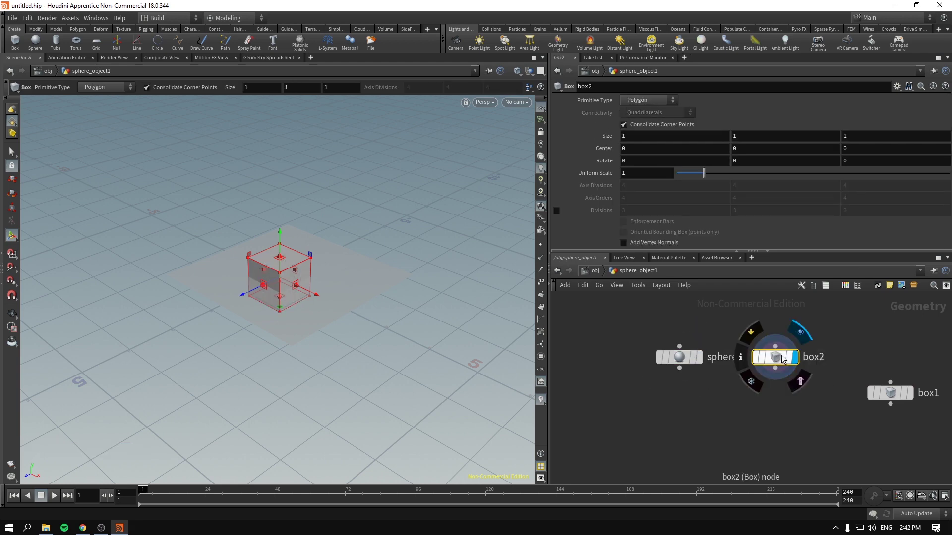
Go up to the object level and reopen the sphere_object1 network
click(591, 274)
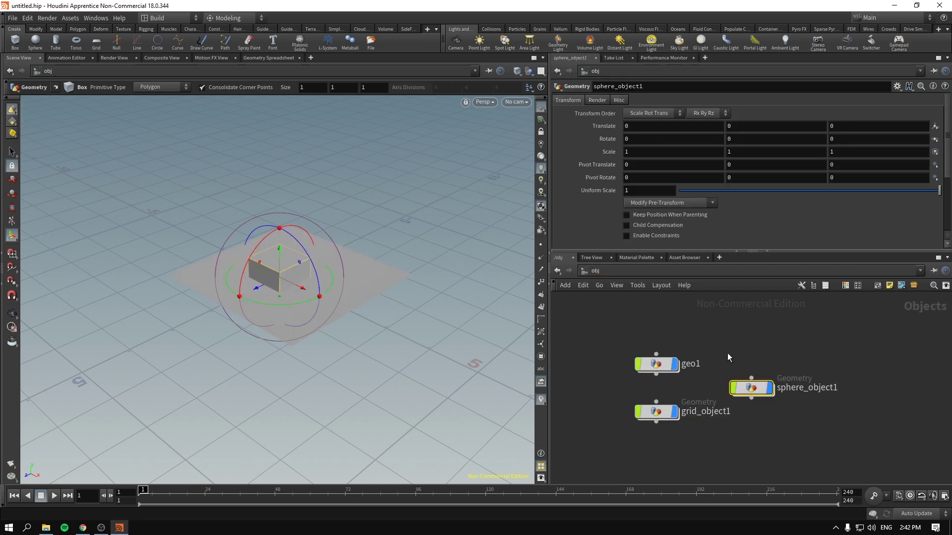
drag(723, 335, 834, 403)
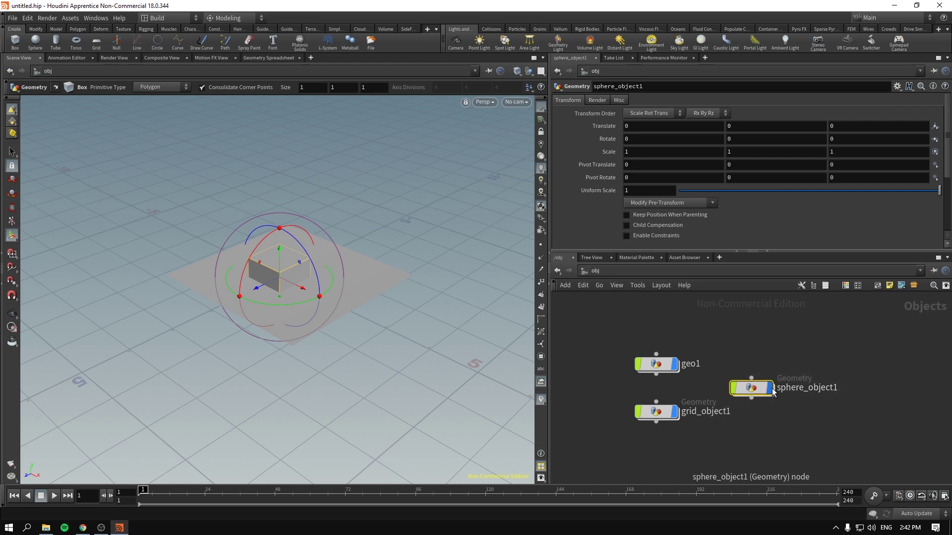
mouse_move(833, 391)
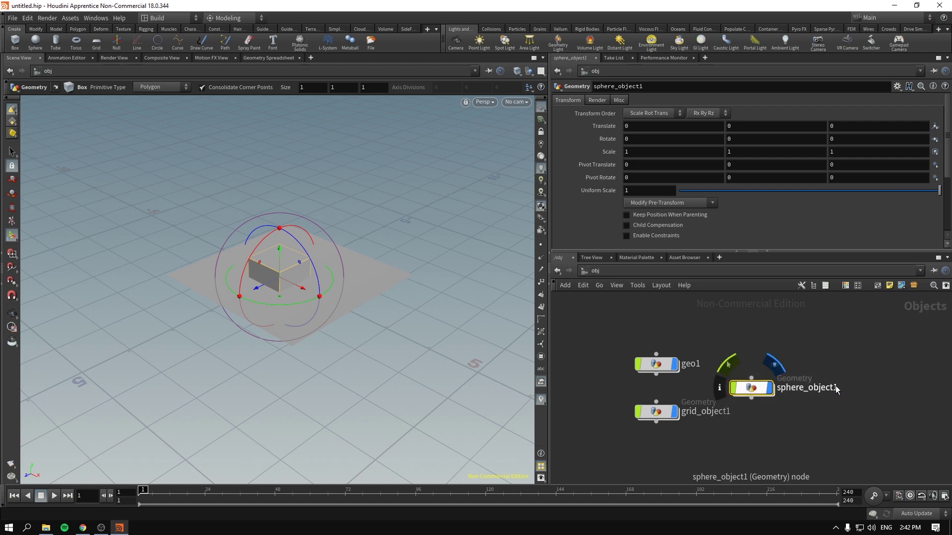
double_click(753, 388)
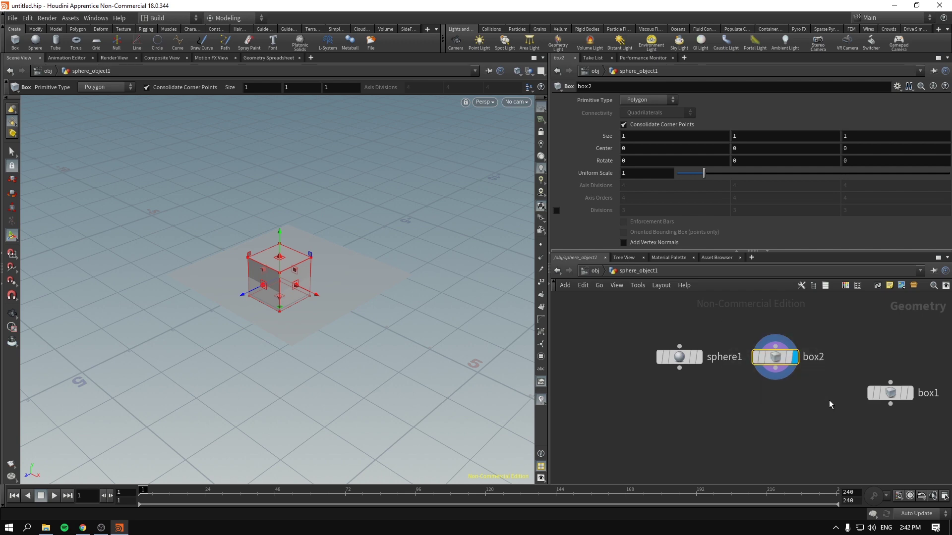
Rename the sphere_object1 object at the object level as "box" and open its network
click(594, 270)
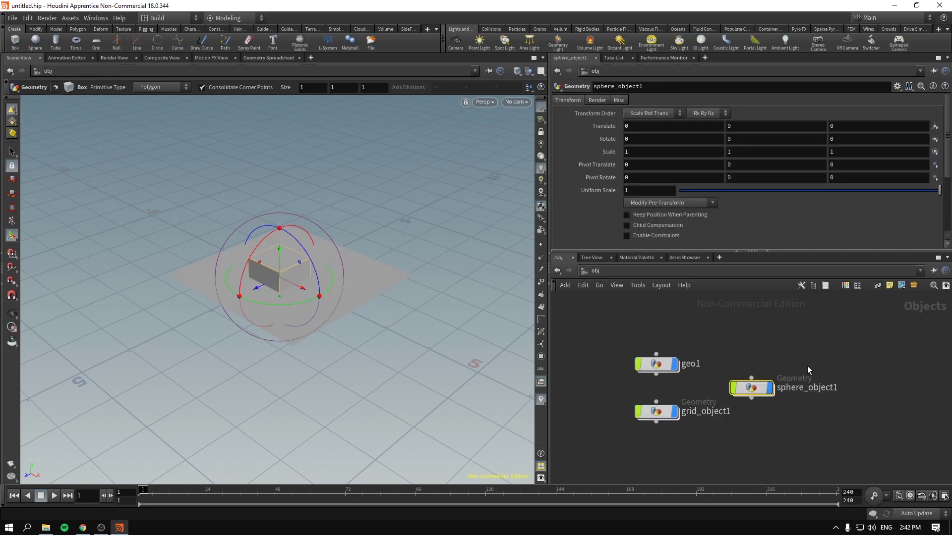
double_click(809, 388)
key(ctrl+a)
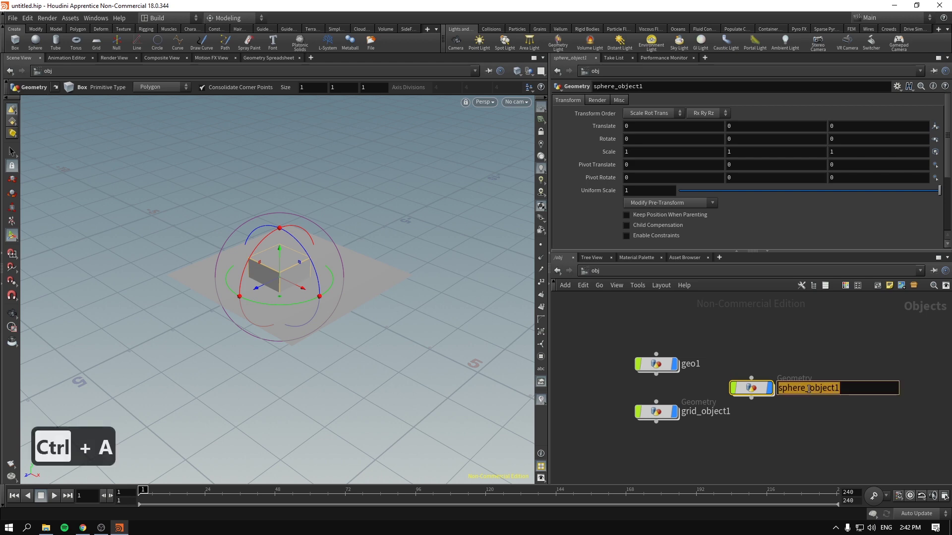
text(box)
key(Return)
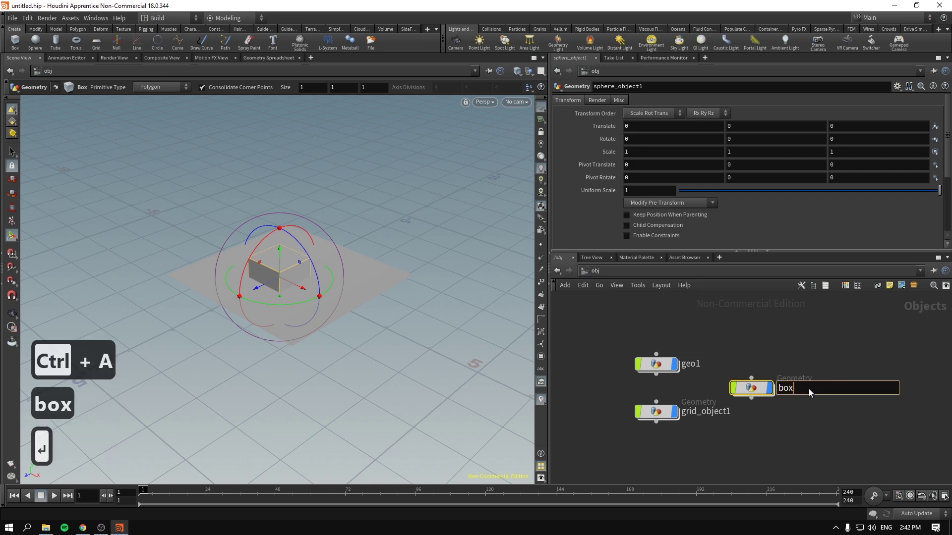
key(Return)
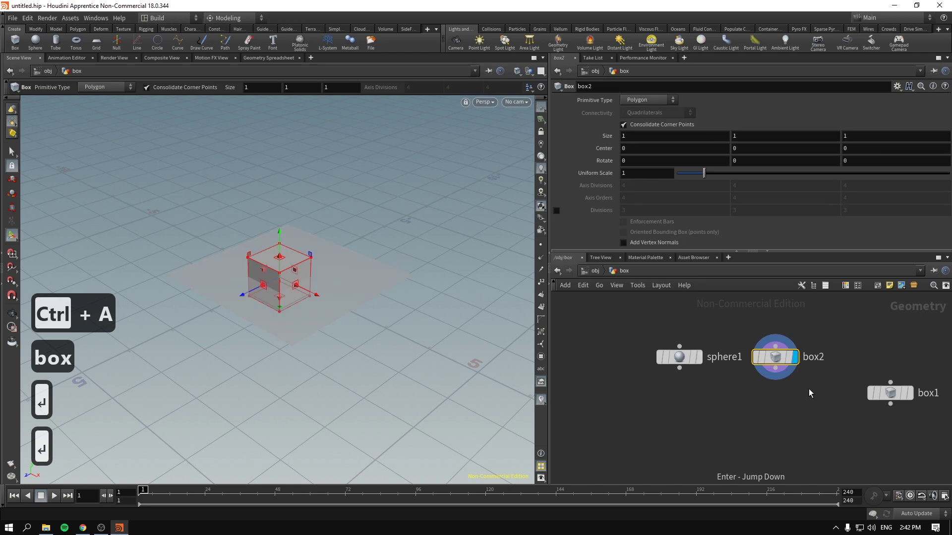
Delete the unused box1 node from the network
click(679, 357)
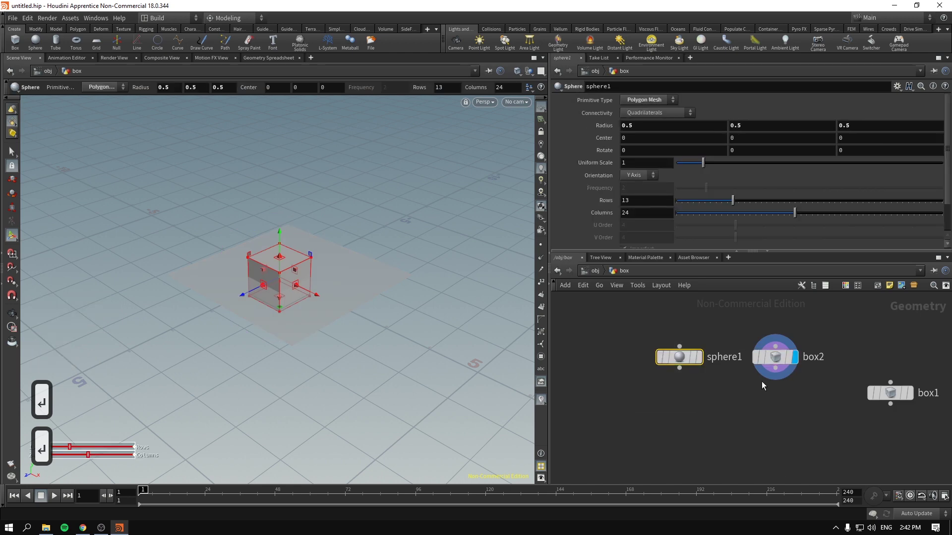
drag(748, 342, 816, 403)
click(890, 394)
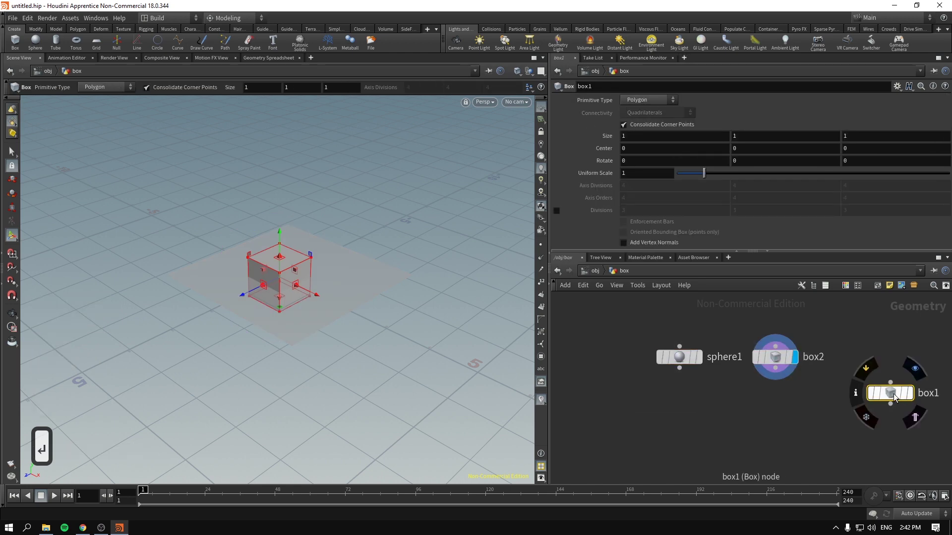
key(Delete)
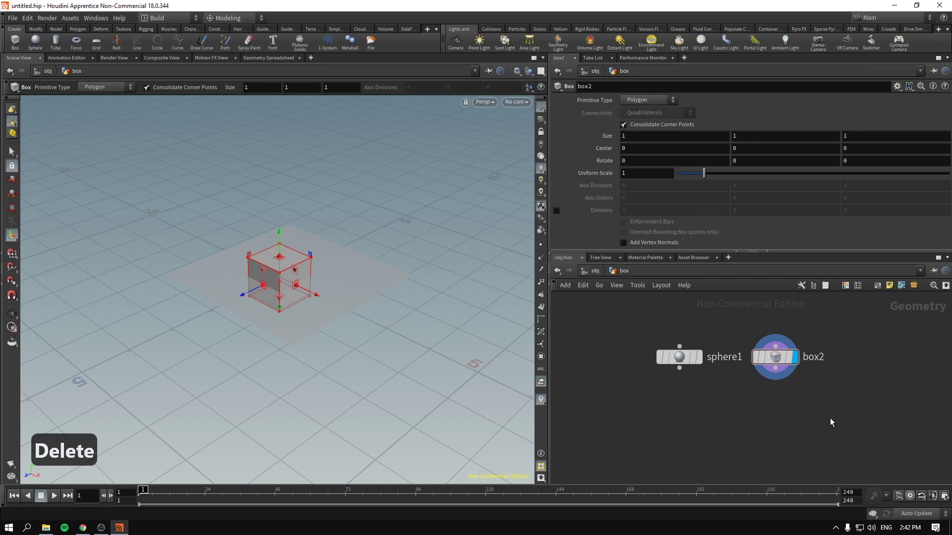
Add a Merge node and place it below and between sphere1 and box2
click(679, 357)
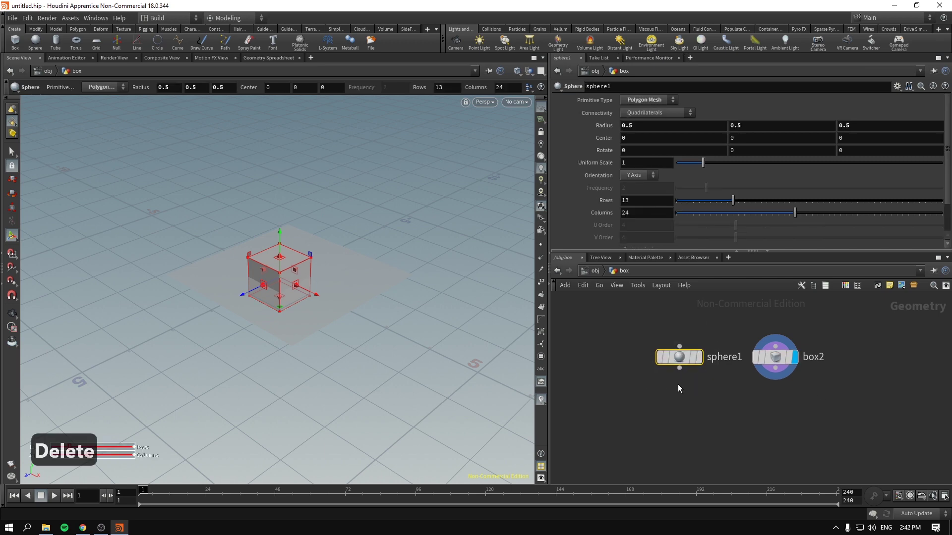
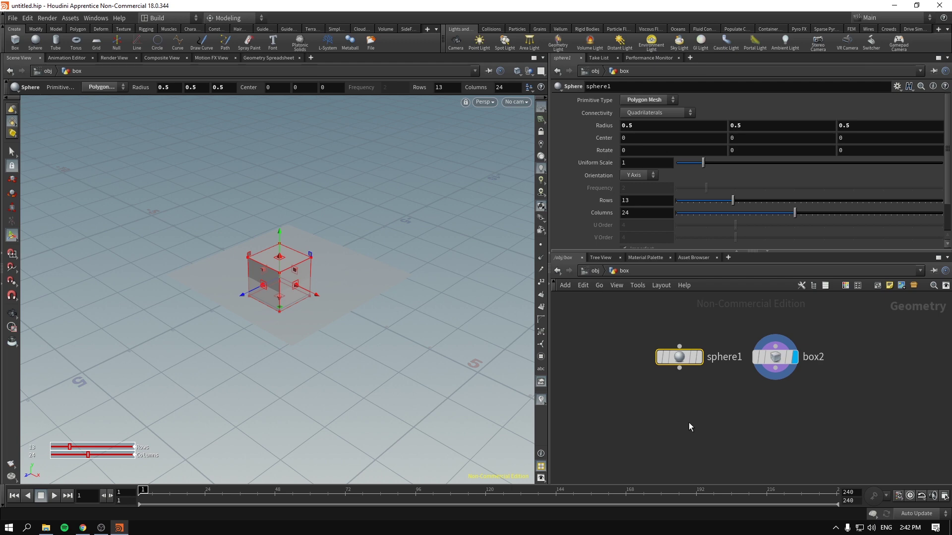
key(Tab)
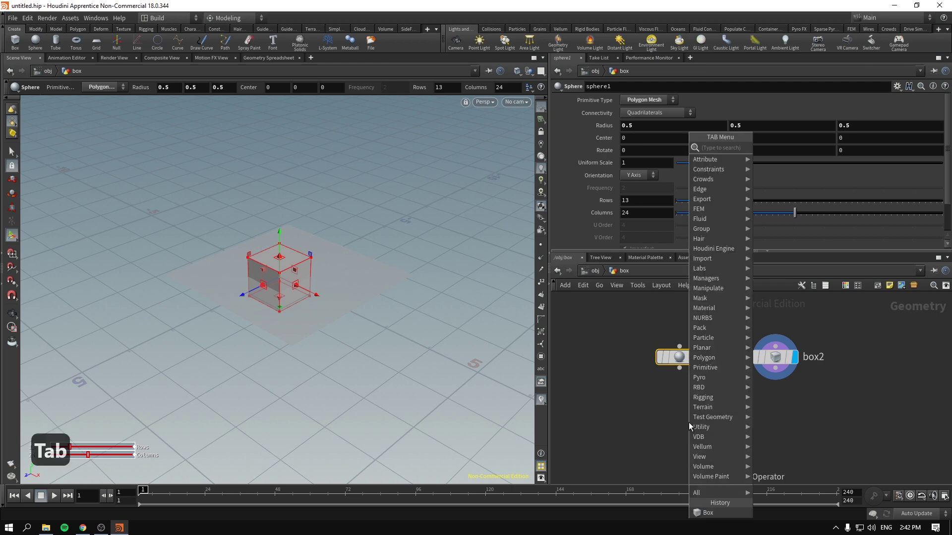
text(merg)
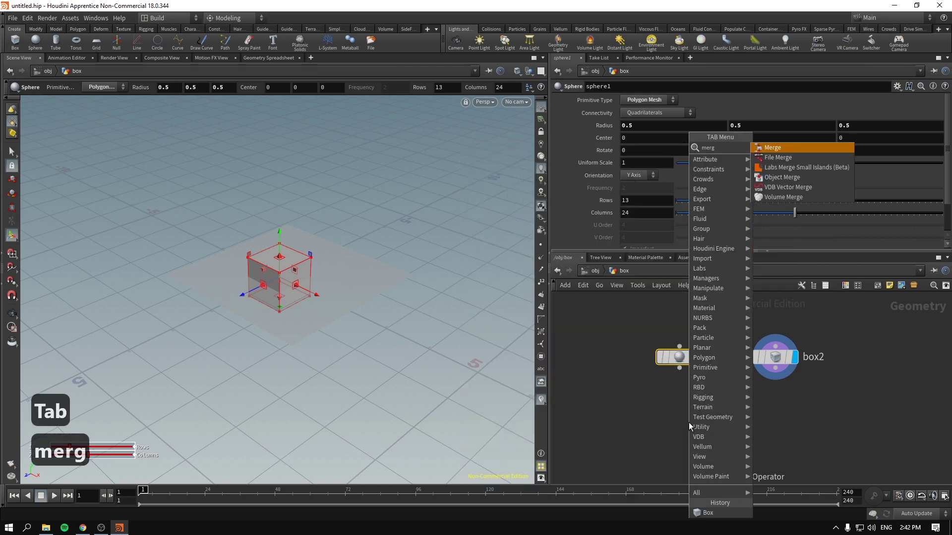
key(Return)
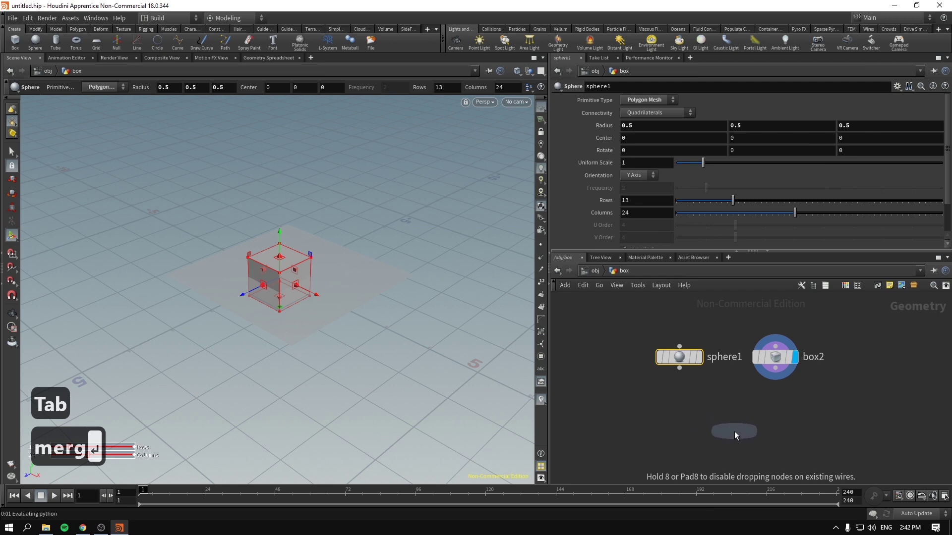
click(733, 432)
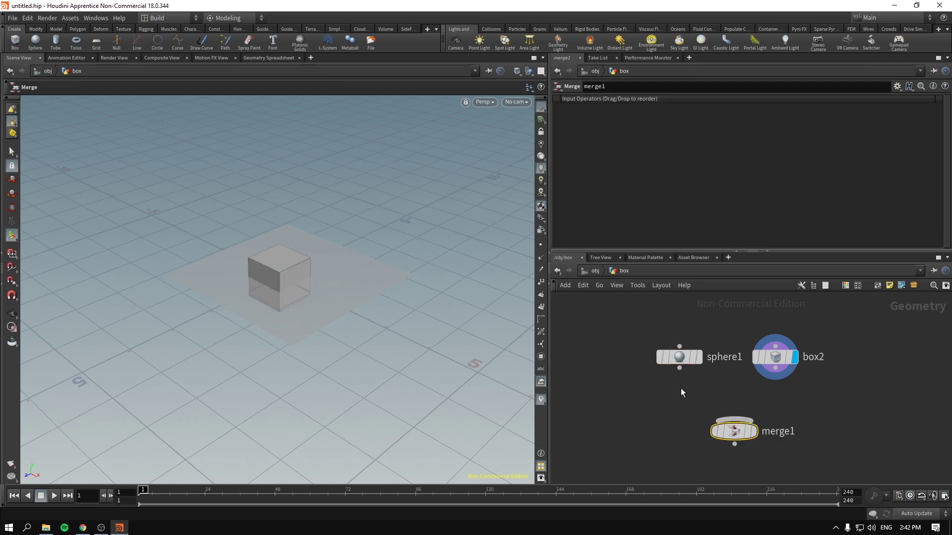
Wire the outputs of sphere1 and box2 into the input of merge1
click(680, 357)
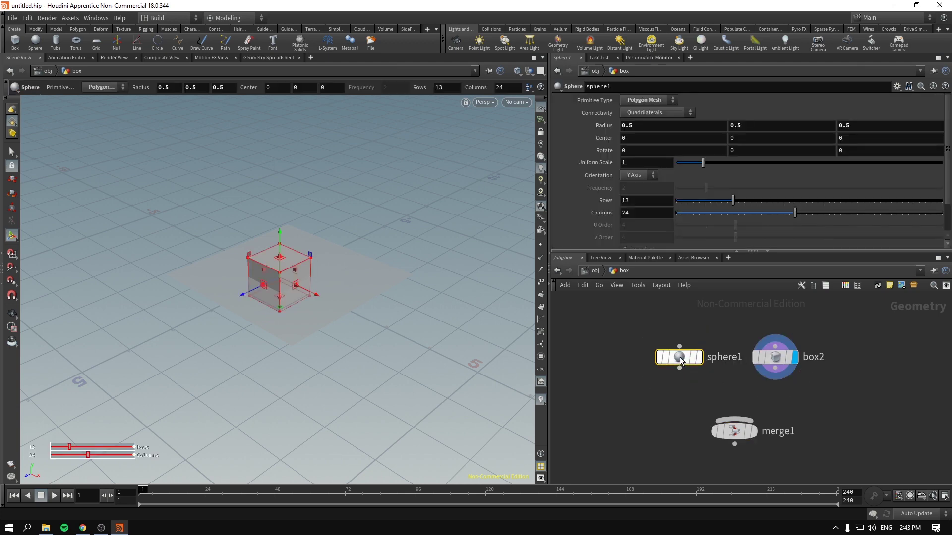
click(679, 368)
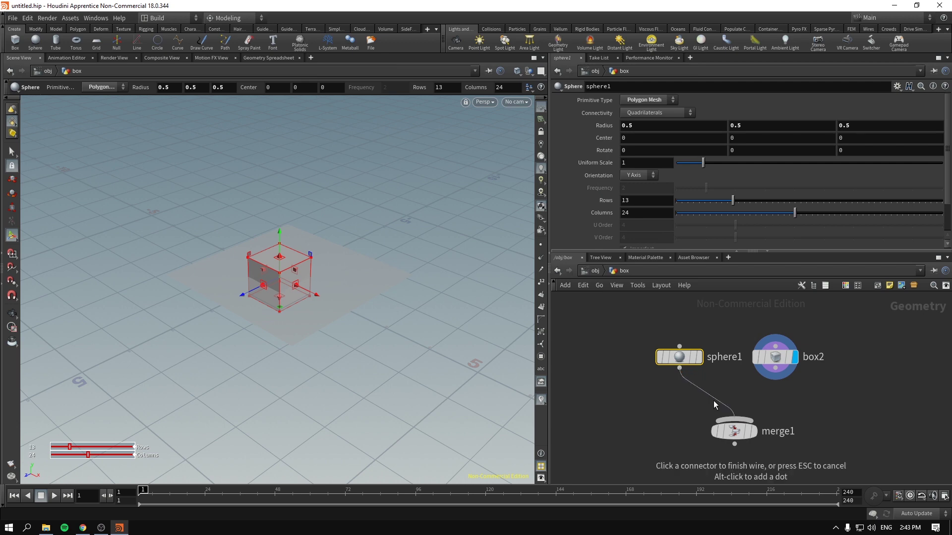
click(732, 420)
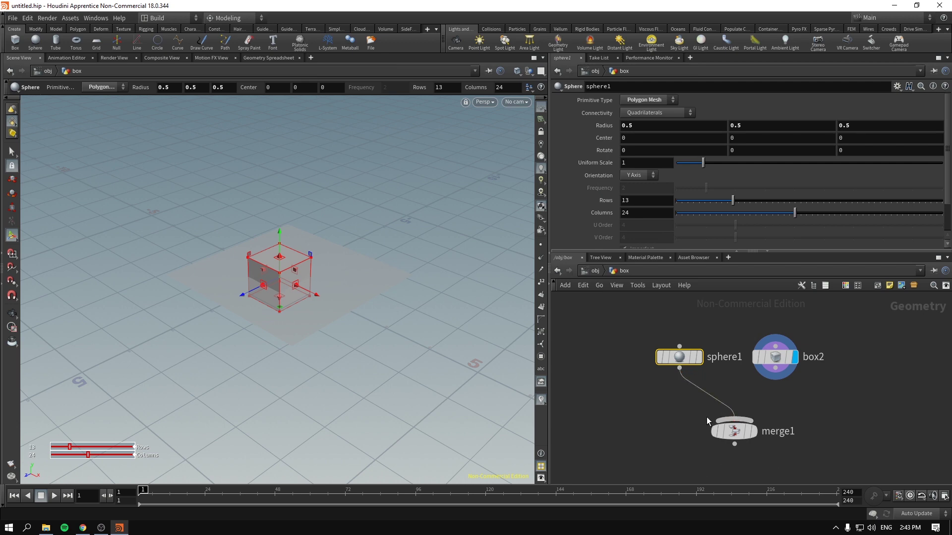
click(776, 369)
click(732, 419)
Make merge1 the displayed and rendered node and select it to show its input list
mouse_move(758, 437)
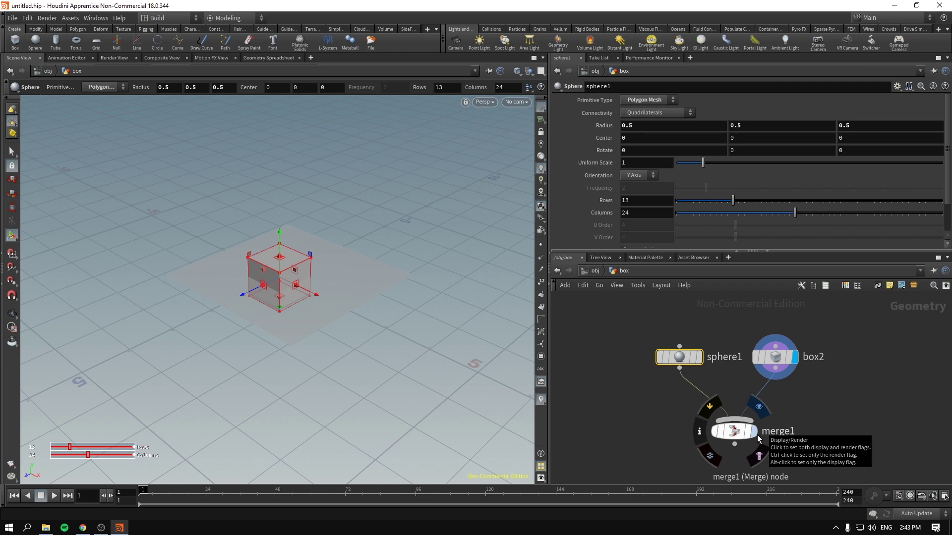
click(758, 437)
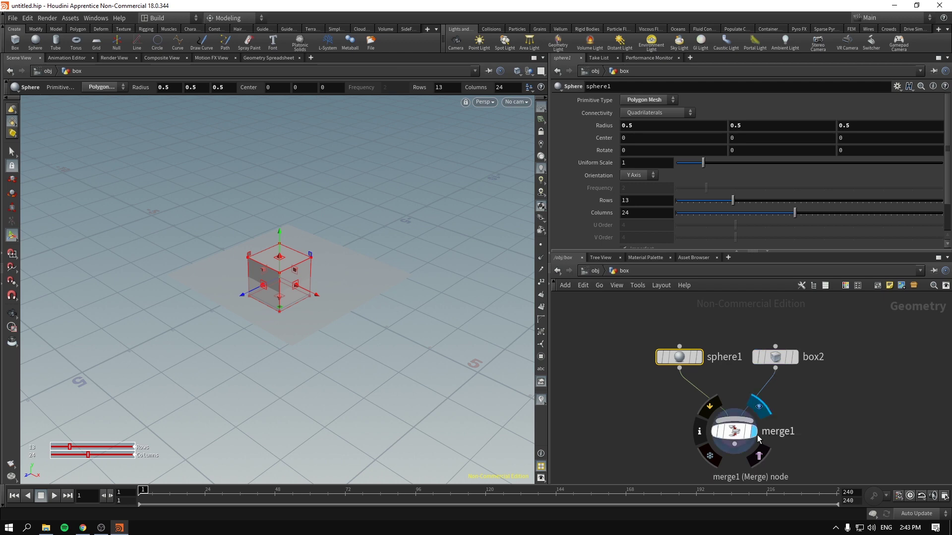
click(730, 430)
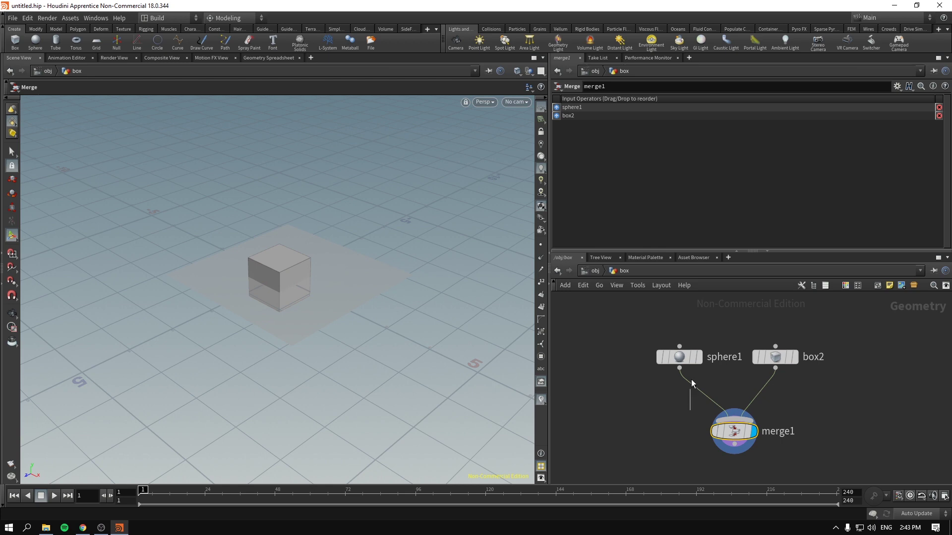
Set the display and render flag on sphere1 and move that node farther left of box2
click(704, 358)
click(700, 356)
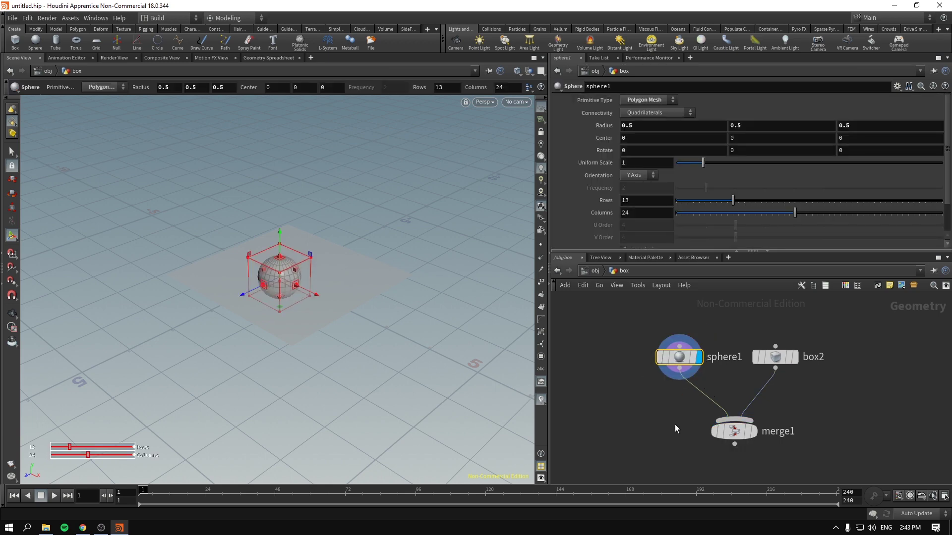
click(732, 432)
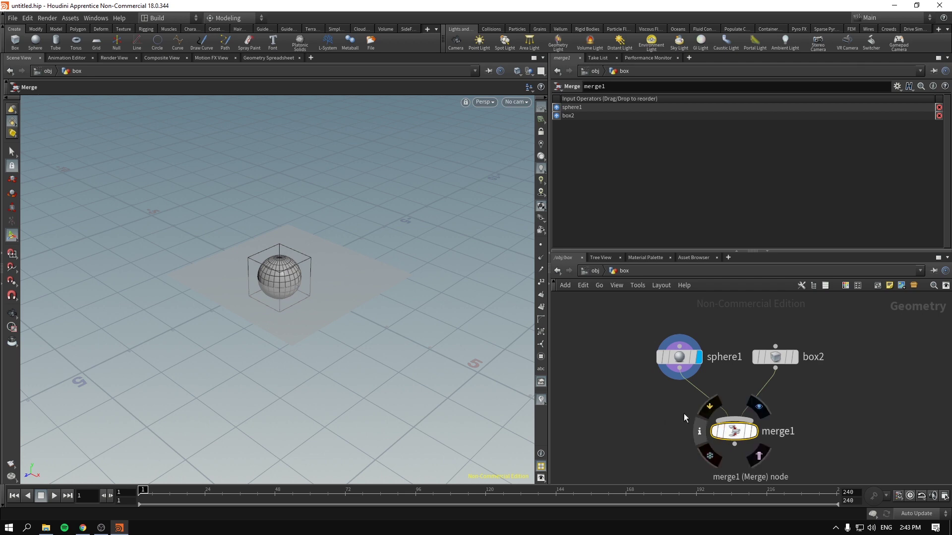
click(654, 379)
drag(679, 357, 638, 357)
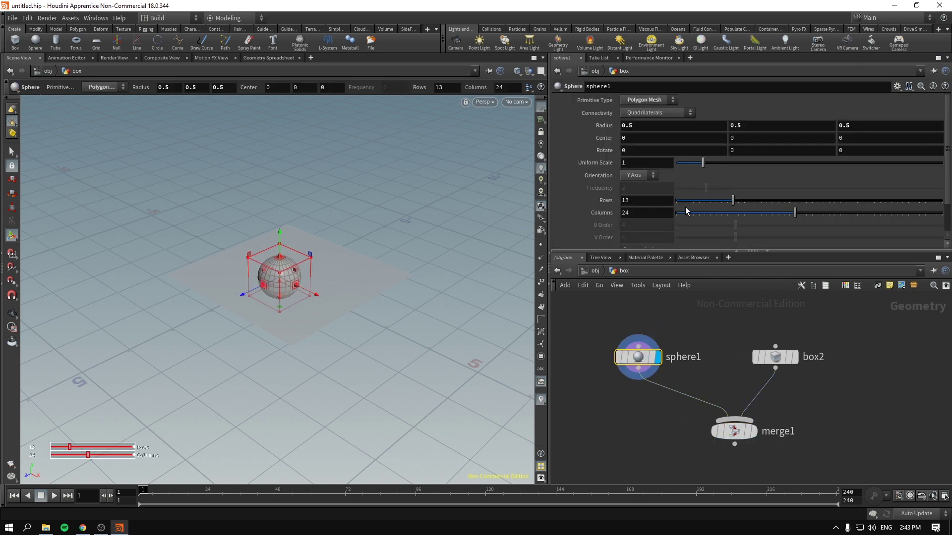
Stretch the sphere to an X radius of about 1.09 with its center at about -2.03 in X, and display merge1
drag(296, 284, 262, 267)
click(732, 431)
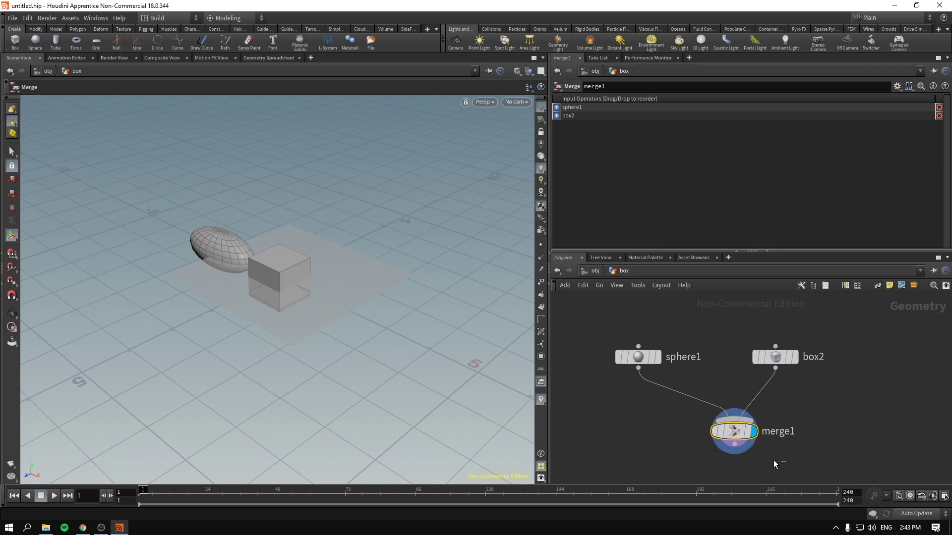
key(Escape)
drag(254, 270, 382, 299)
key(Return)
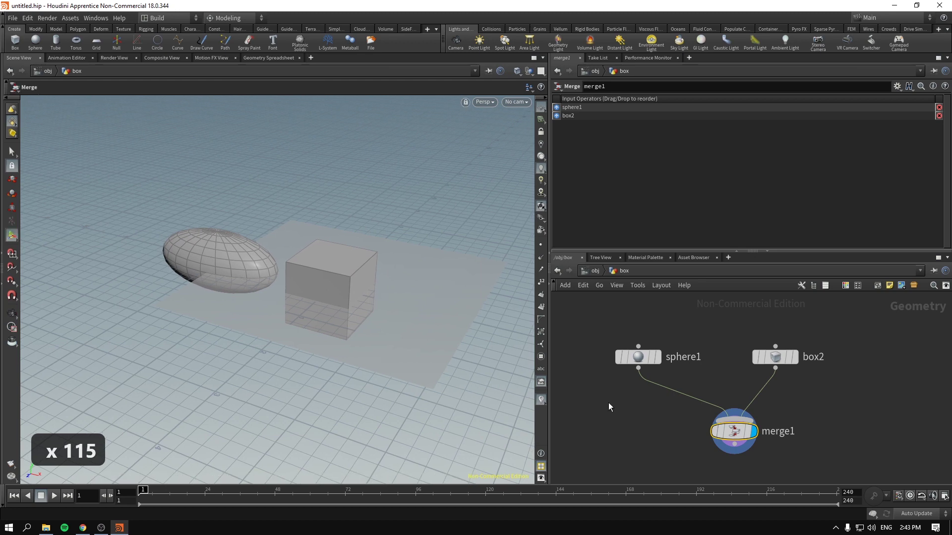
Reset sphere1's Center to 0, 0, 0 and its Radius to 1, 1, 1, keeping the node selected
click(638, 358)
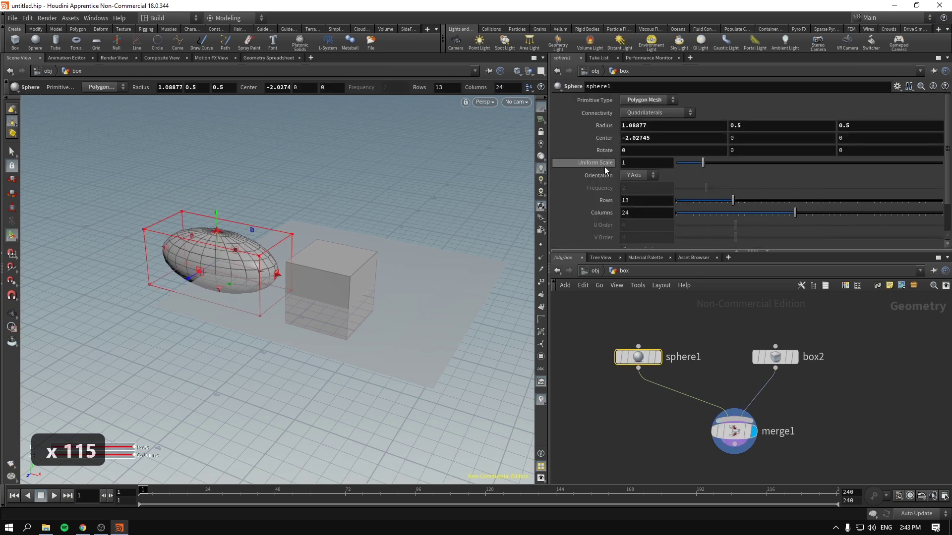
ctrl+middle_click(599, 139)
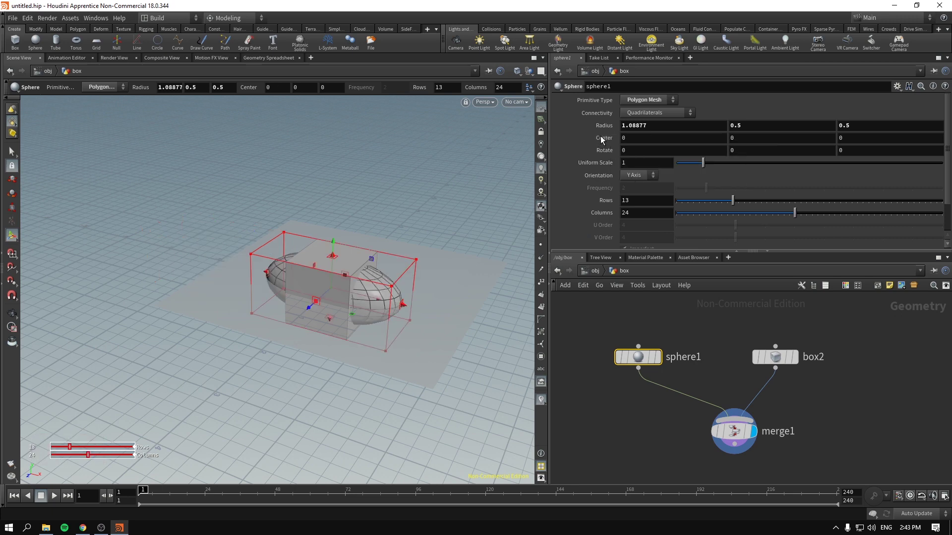
ctrl+middle_click(600, 127)
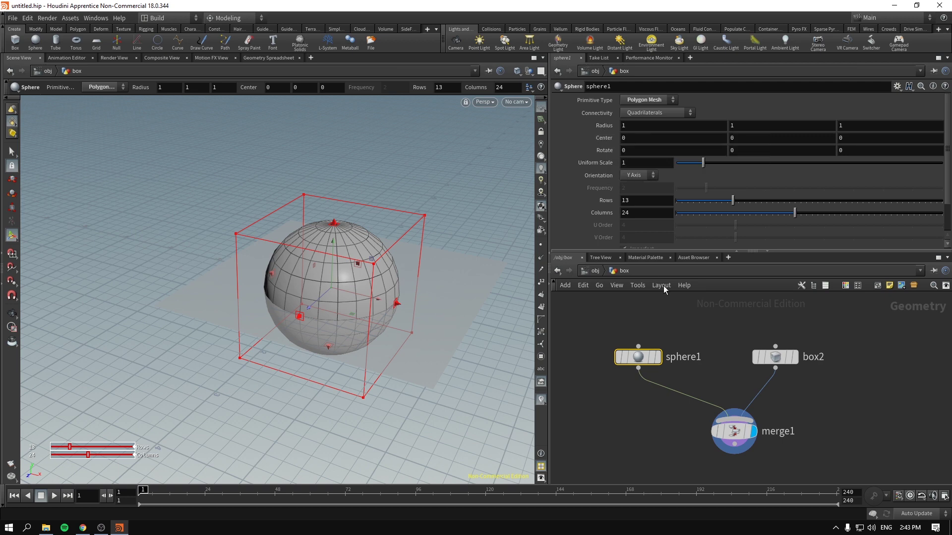
click(623, 395)
click(627, 356)
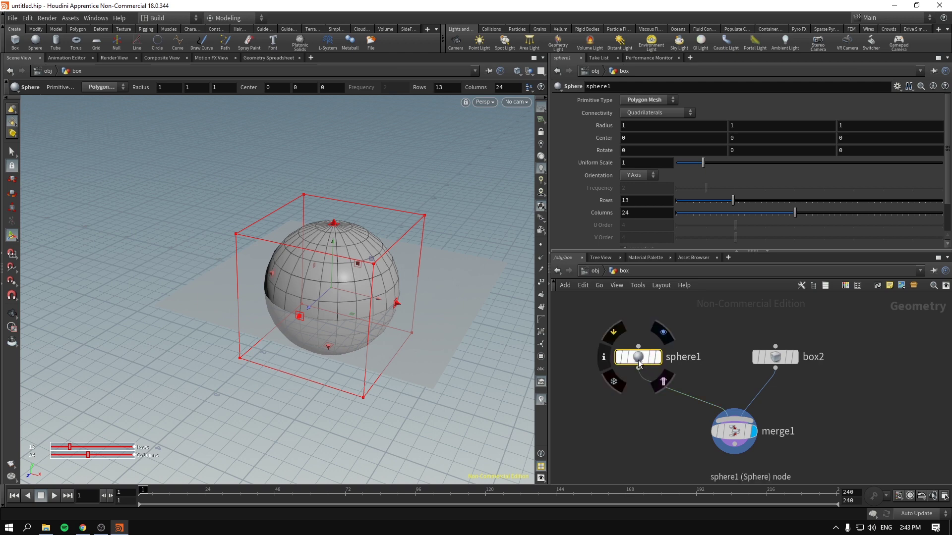
Move box2 farther to the right of sphere1 in the network
drag(777, 357, 833, 356)
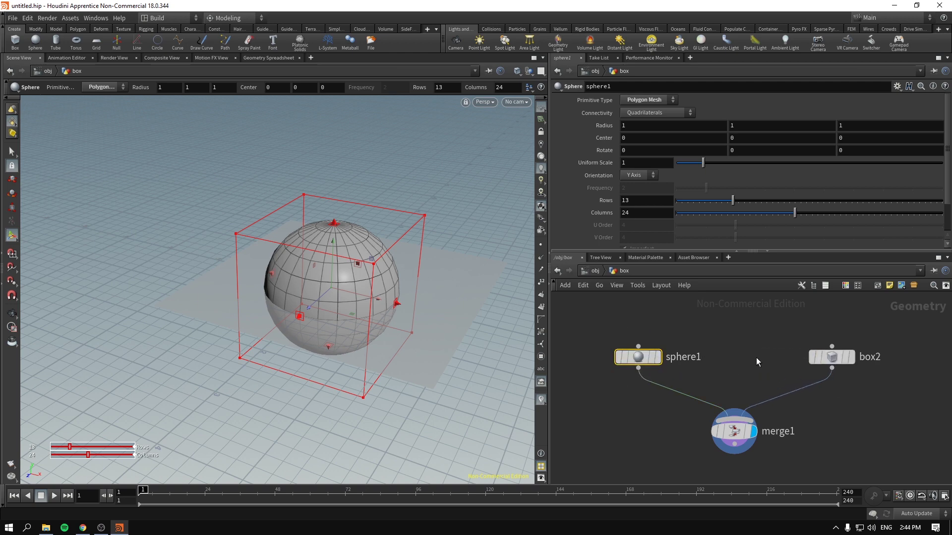
Add a Transform node beside merge1, wire sphere1's output into it and make it the displayed node
mouse_move(615, 379)
key(Tab)
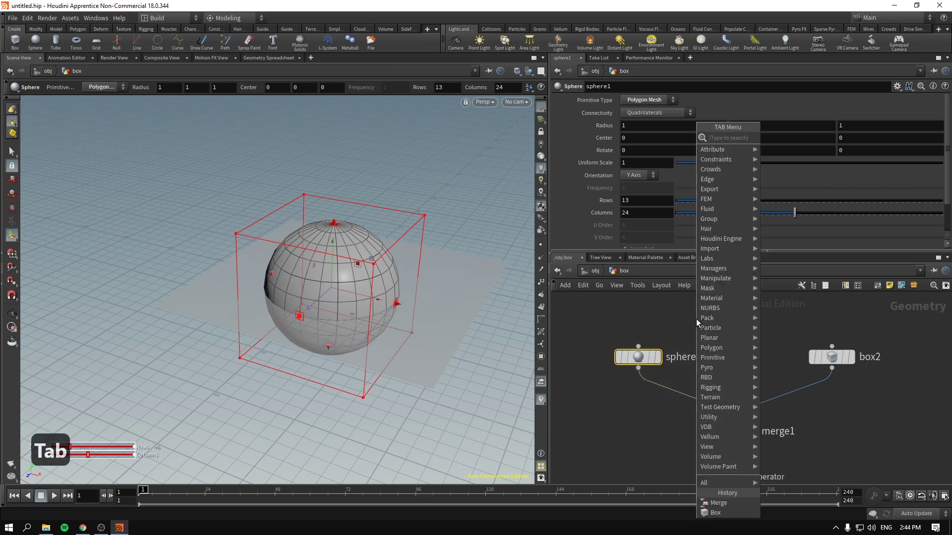
text(transf)
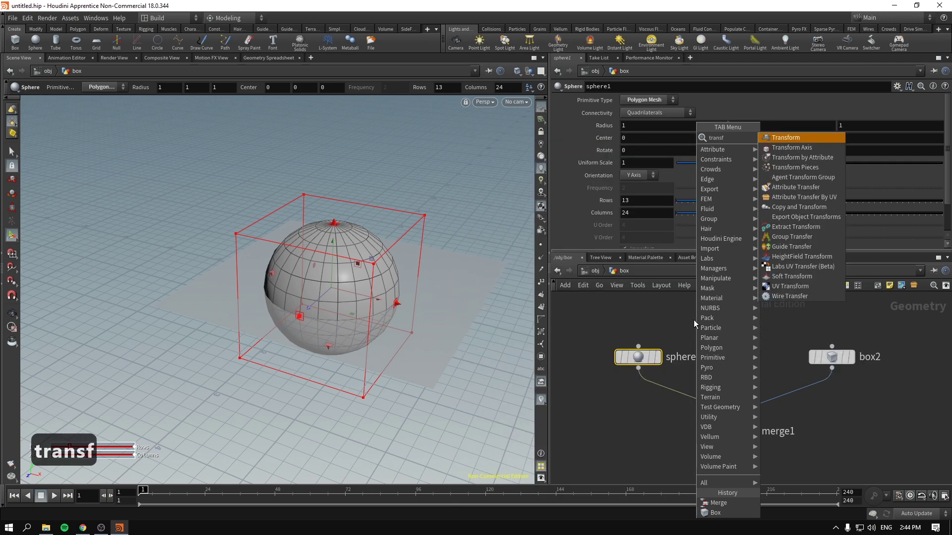
key(Return)
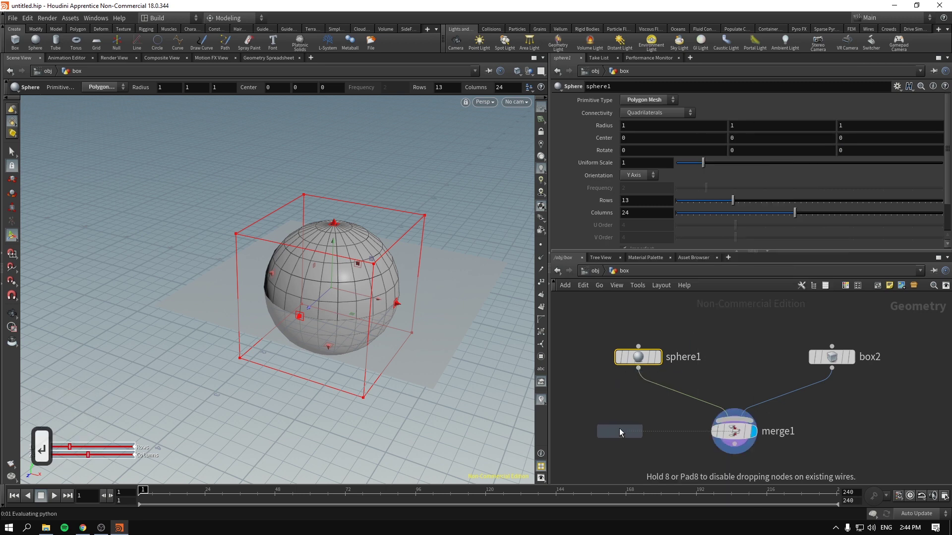
click(616, 429)
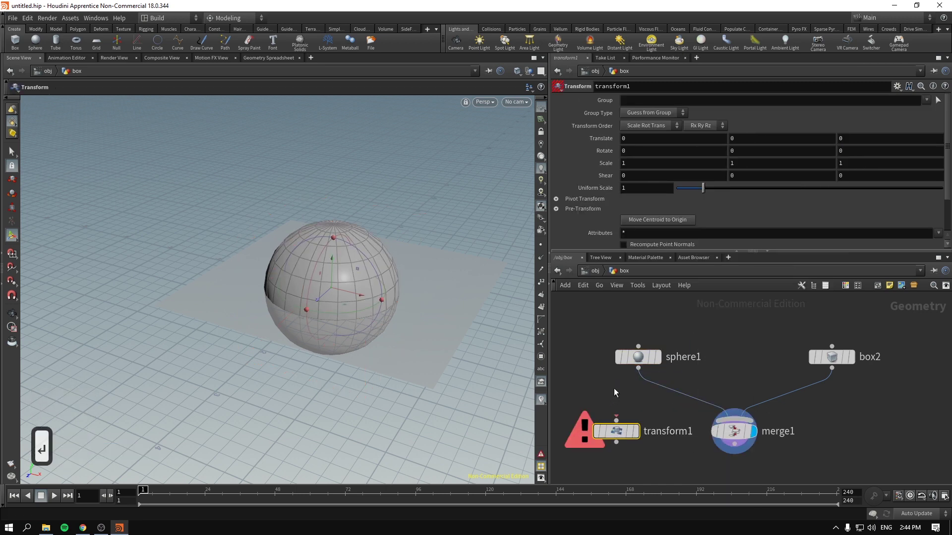
drag(638, 375, 616, 421)
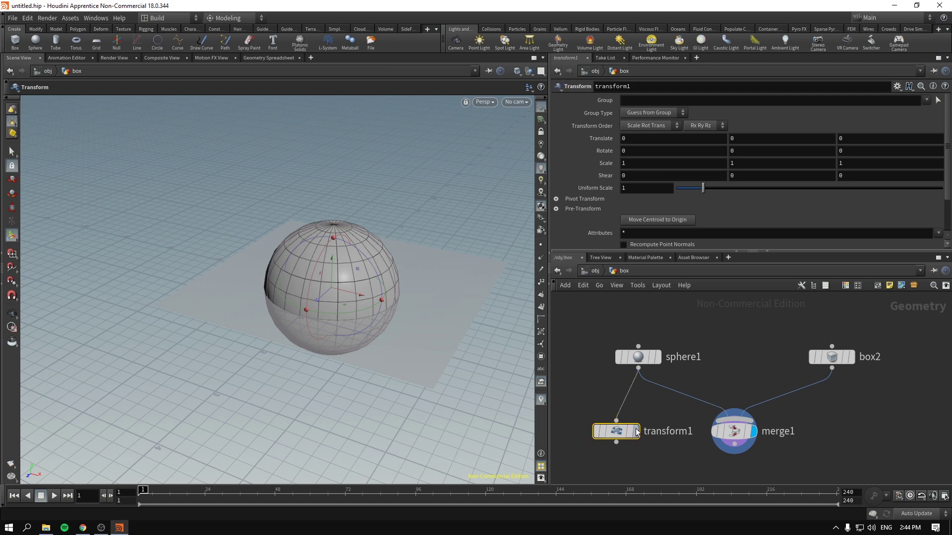
click(637, 432)
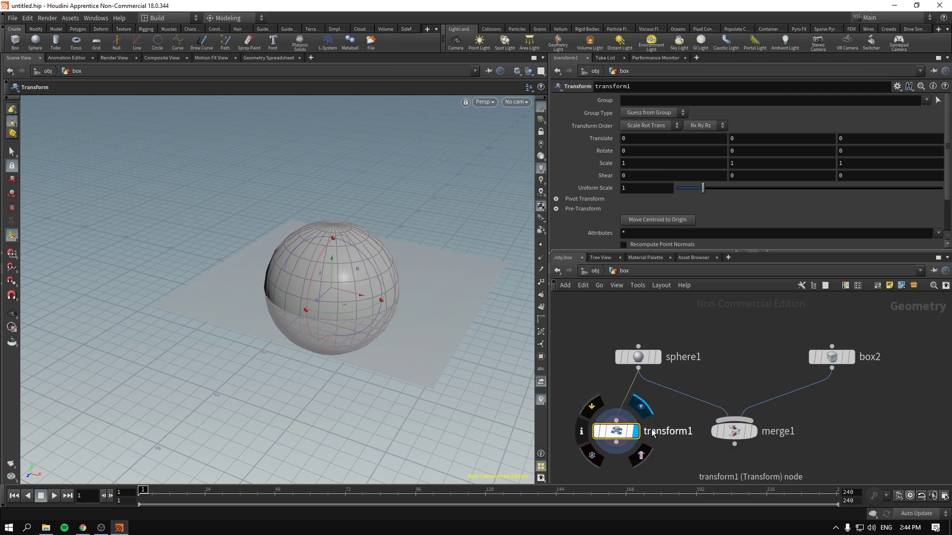
Undo transform1's display flag and its connection to sphere1, and delete the node
key(ctrl+z)
key(ctrl+z)
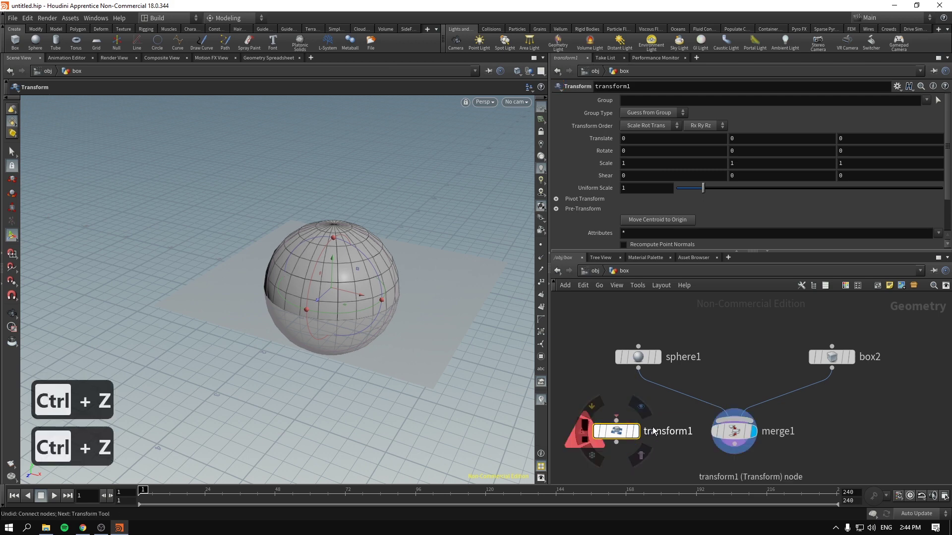
key(Delete)
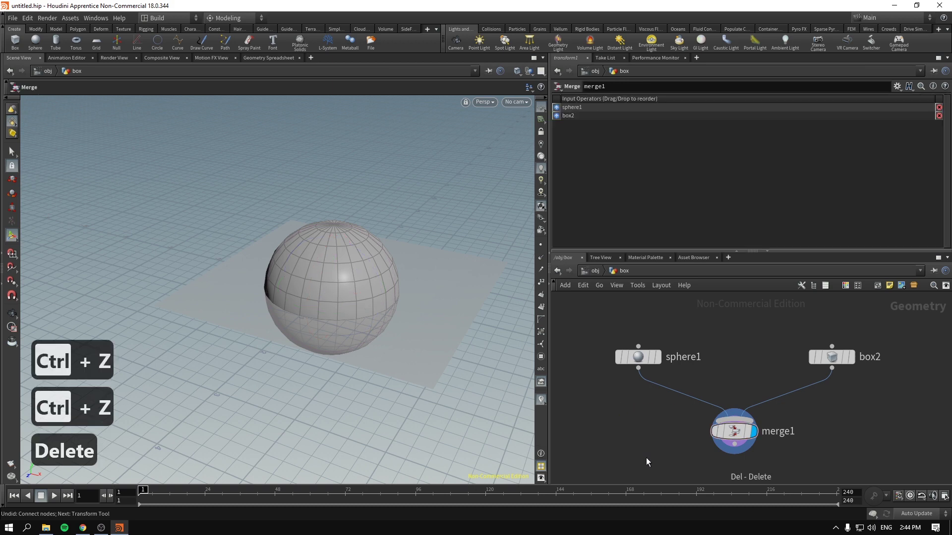
Append a Transform node to sphere1, created already wired directly below it
click(640, 356)
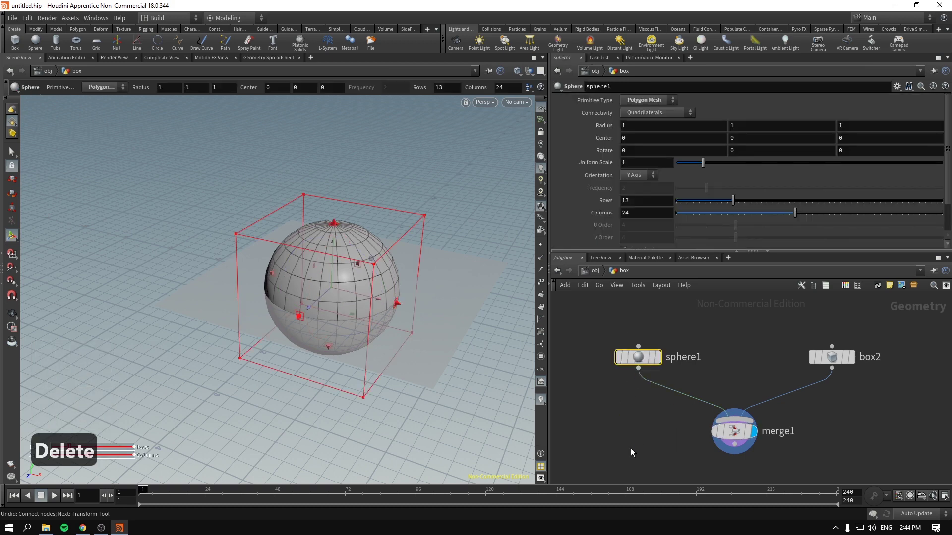
key(Tab)
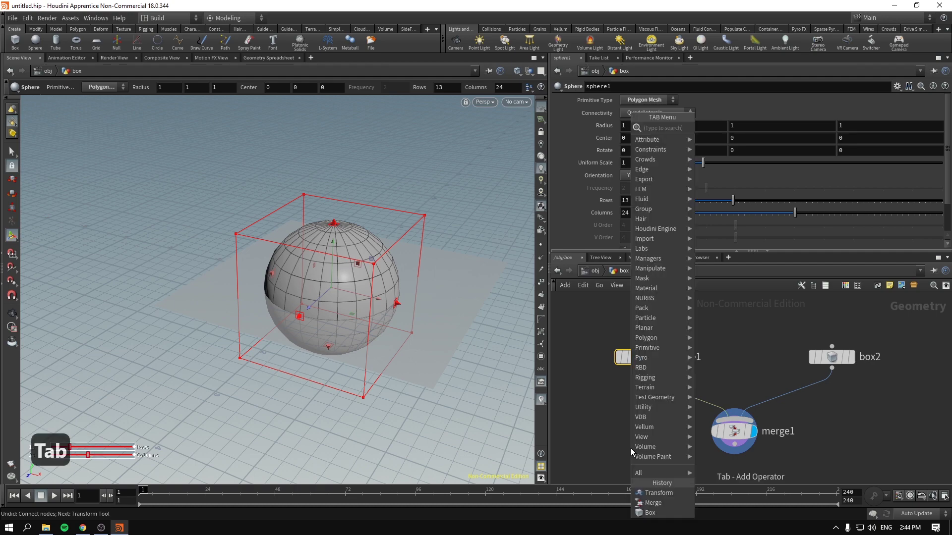
text(transf)
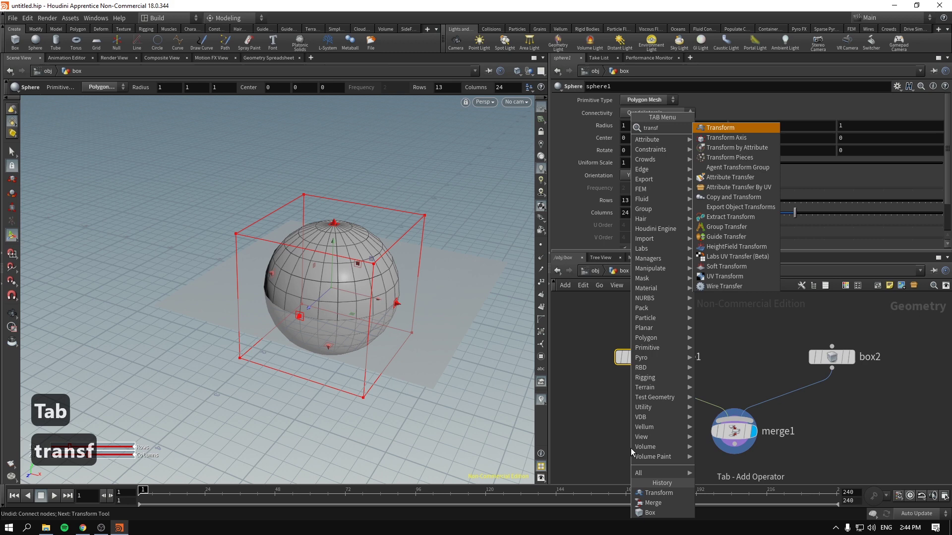
key(shift+Return)
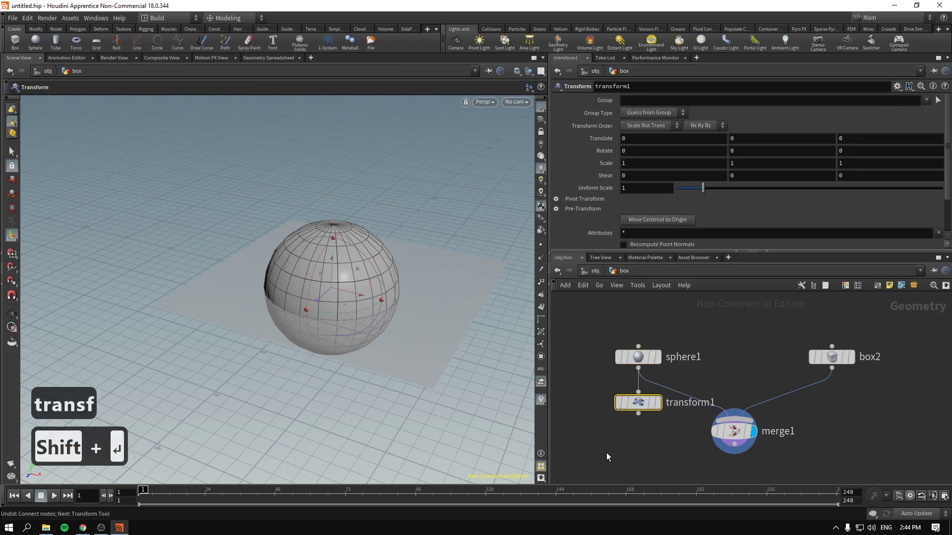
mouse_move(659, 404)
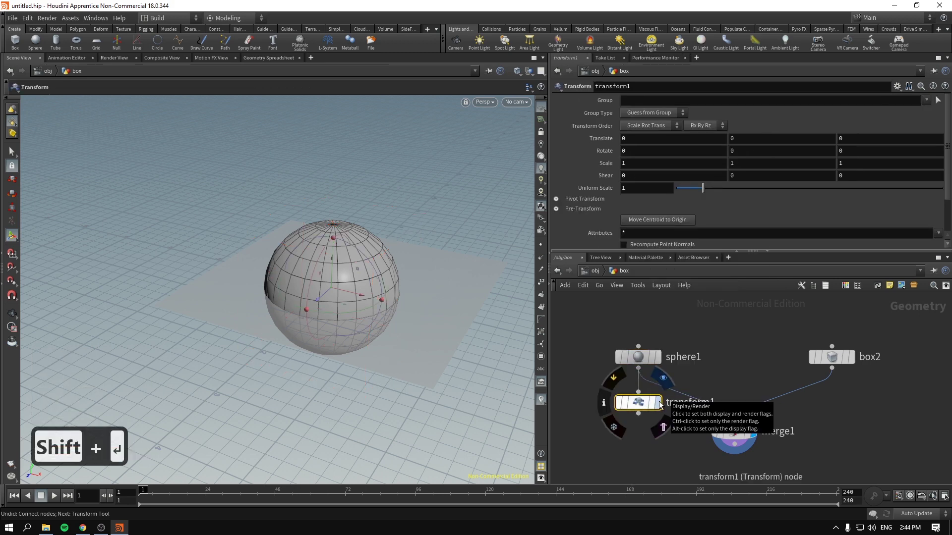
click(665, 443)
scroll(624, 442, down, 3)
middle_drag(624, 442, 760, 439)
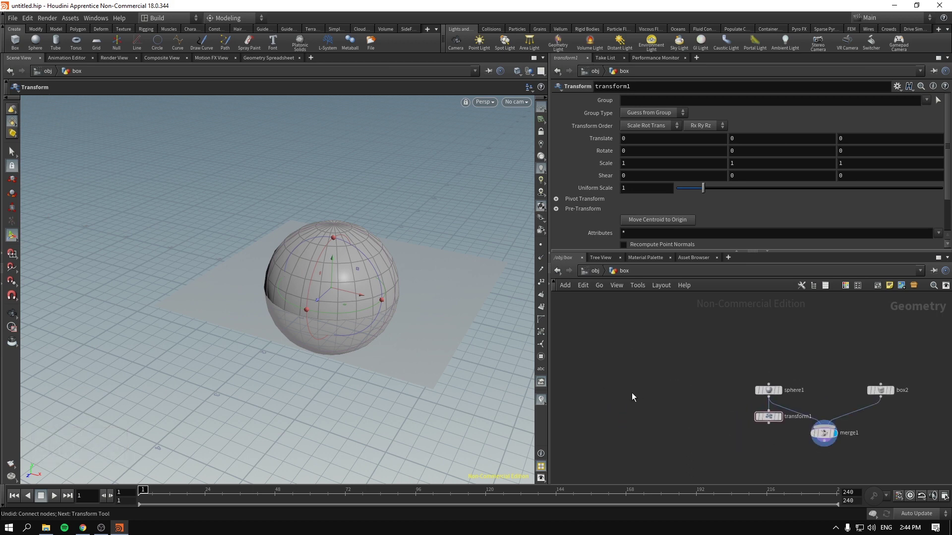
key(grave)
key(Tab)
text(pshere)
key(Escape)
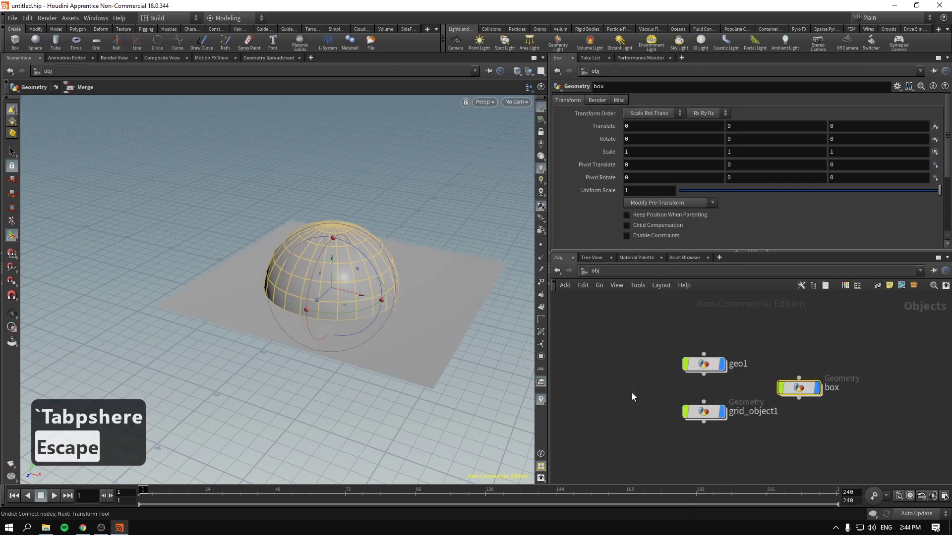
key(Tab)
text(spohe)
key(Return)
key(Return)
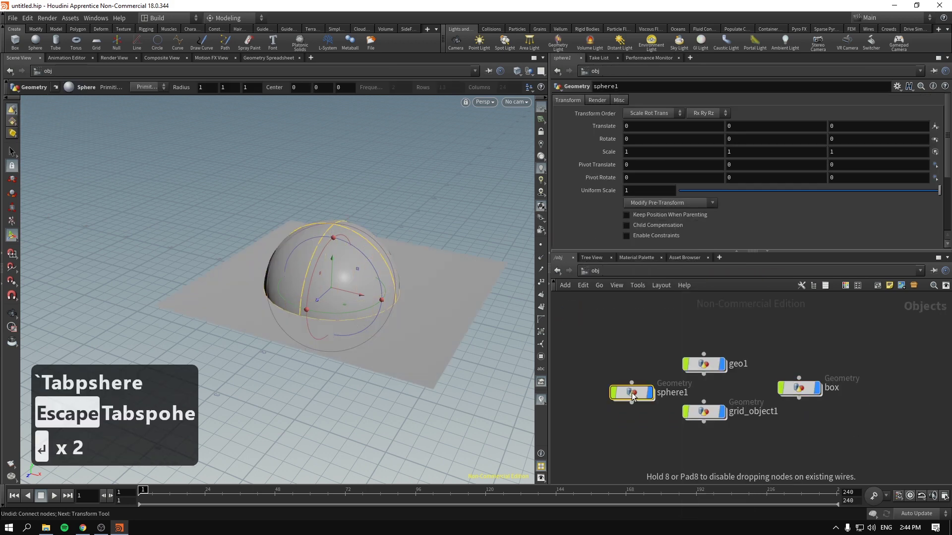
key(ctrl+z)
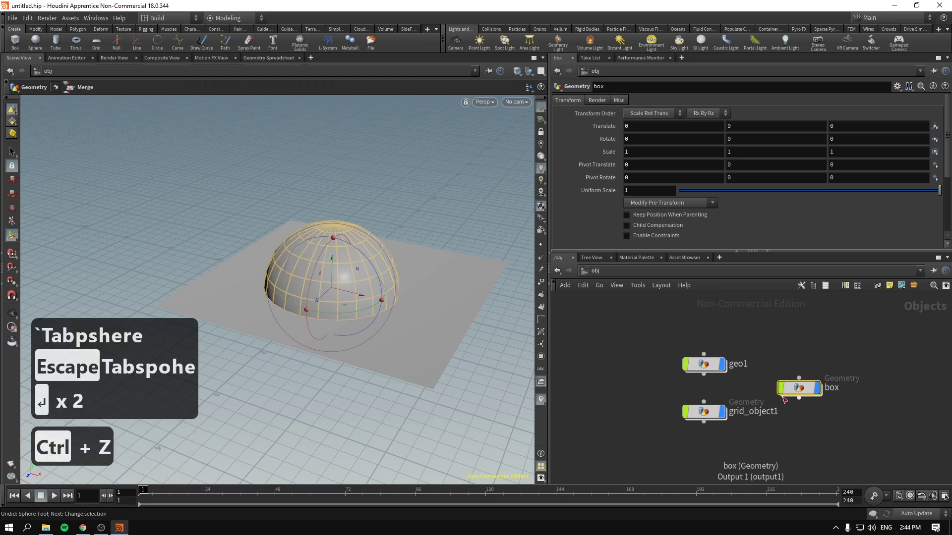
key(Return)
Add a second Sphere node in empty space to the left of the existing nodes in the box network
key(Tab)
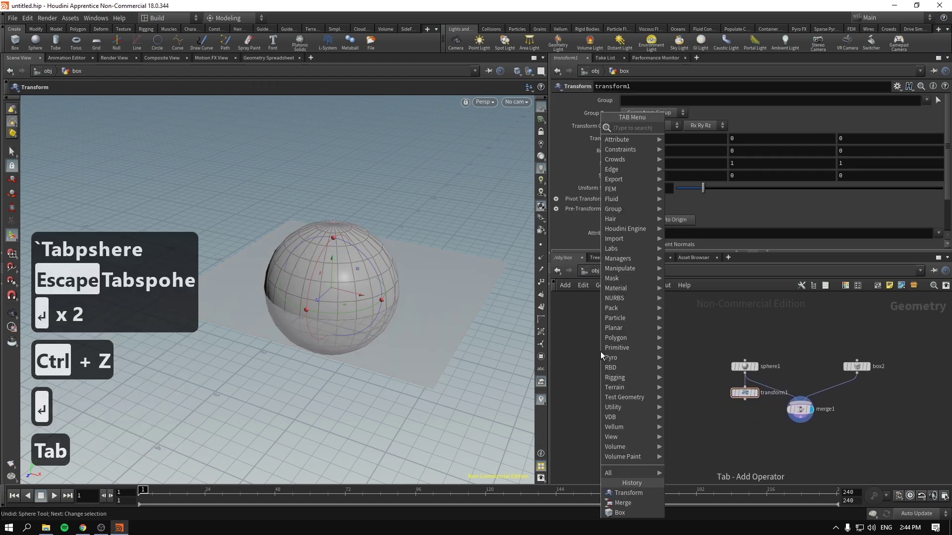
text(sphere)
key(Return)
key(Return)
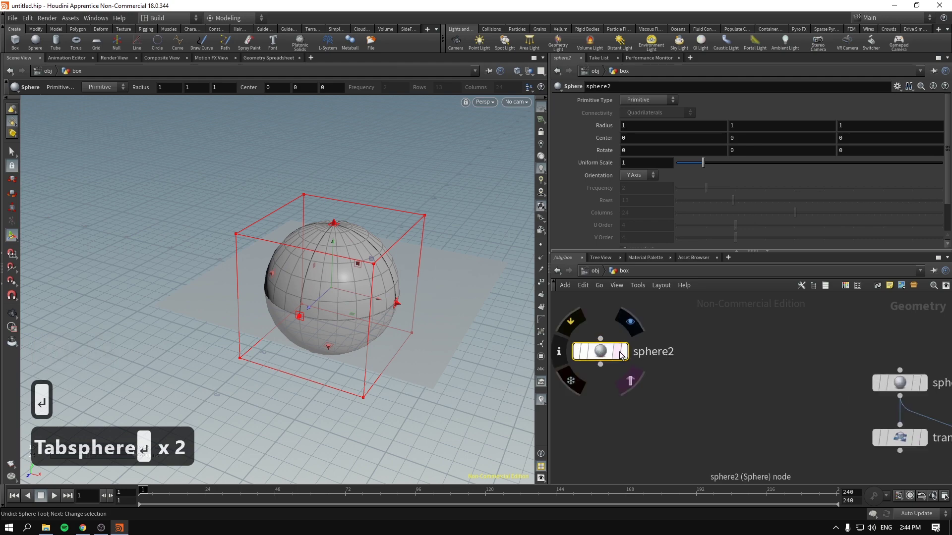
Append a Transform node below sphere2, make it the displayed and rendered node, and keep it selected
key(Tab)
text(t)
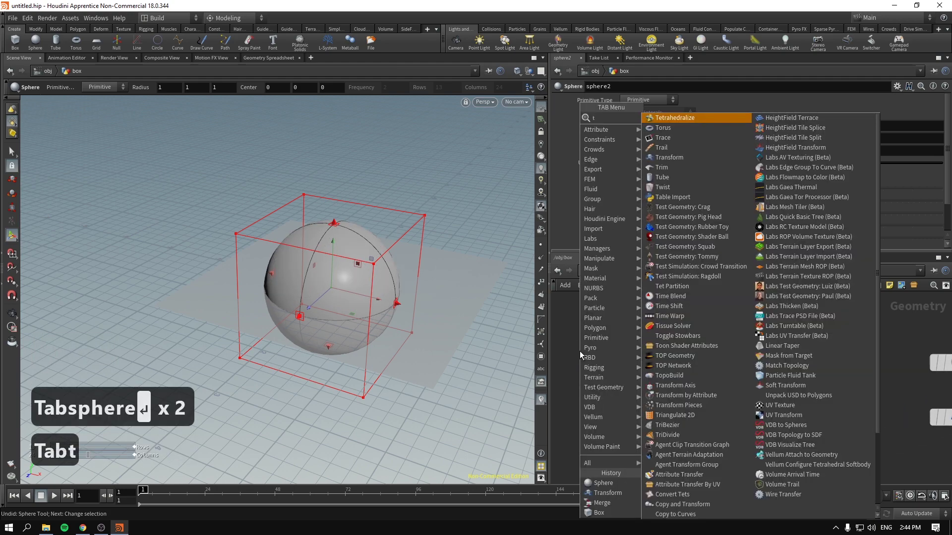
text(ransf)
key(shift+Return)
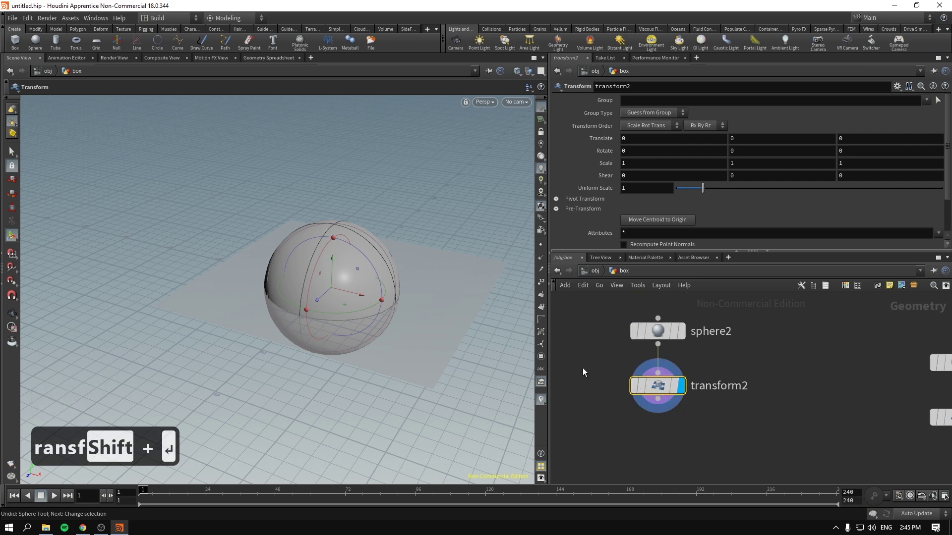
drag(571, 368, 733, 423)
mouse_move(653, 388)
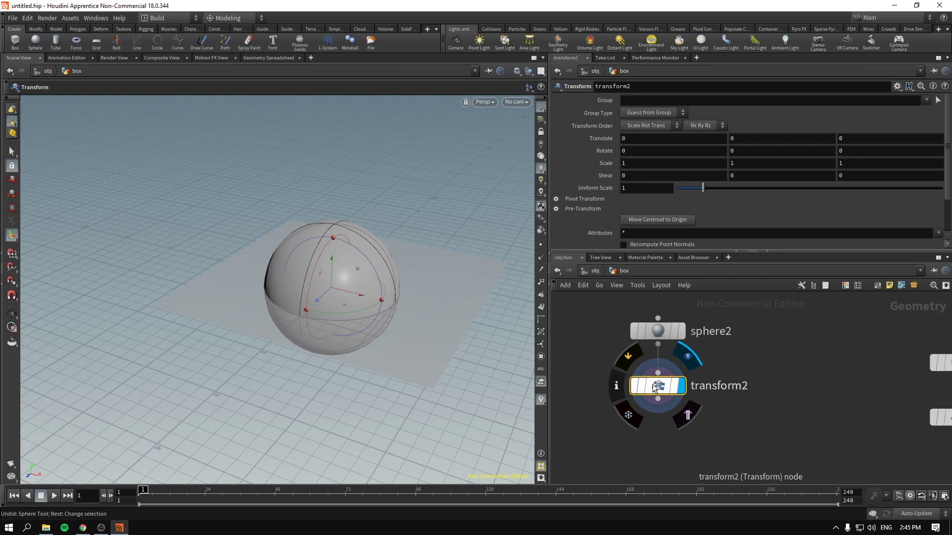
Set the display and render flag on sphere2 and enlarge the network pane upward
middle_drag(744, 439, 743, 423)
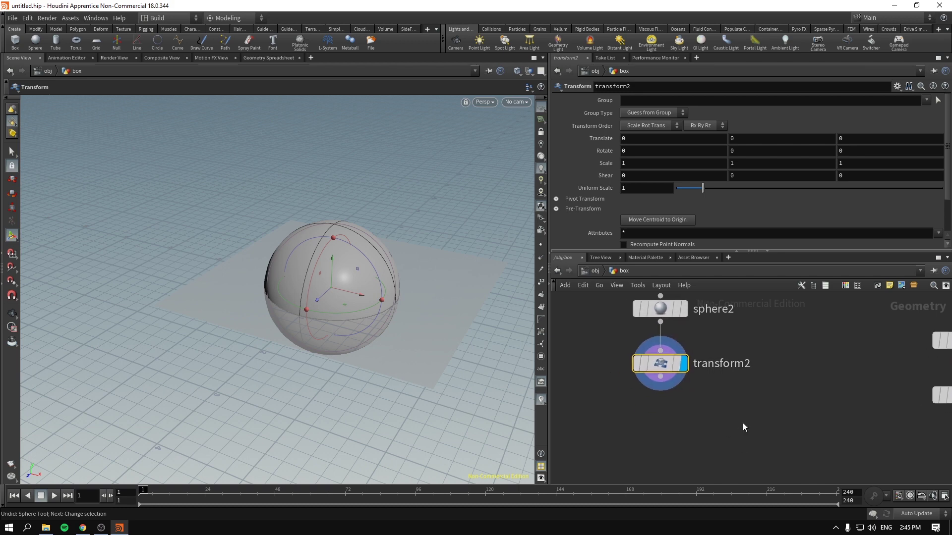
click(683, 309)
scroll(747, 458, up, 1)
mouse_move(742, 414)
middle_down()
mouse_move(747, 458)
mouse_move(733, 426)
middle_up()
scroll(743, 454, down, 2)
drag(754, 253, 754, 218)
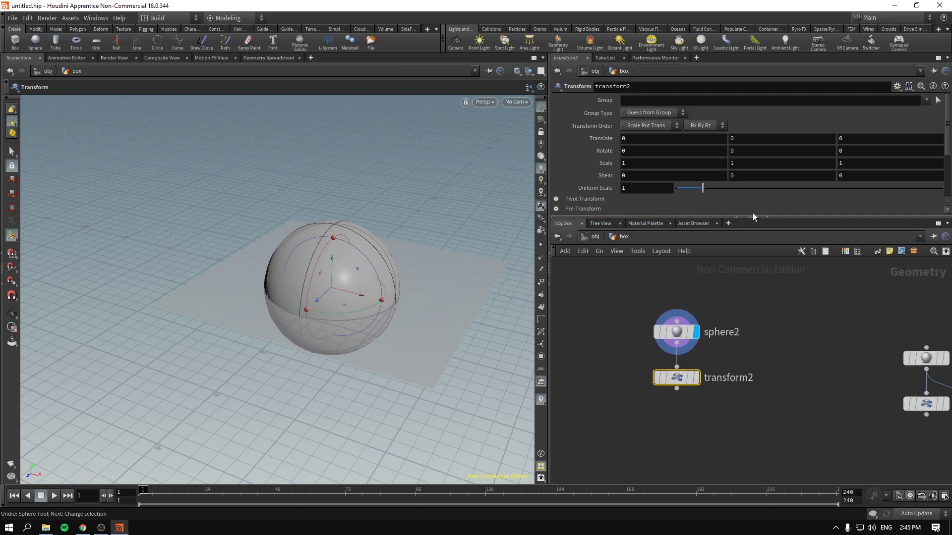
Select sphere2, then select transform2 and make it the displayed and rendered node
drag(654, 311, 655, 311)
middle_drag(849, 362, 685, 293)
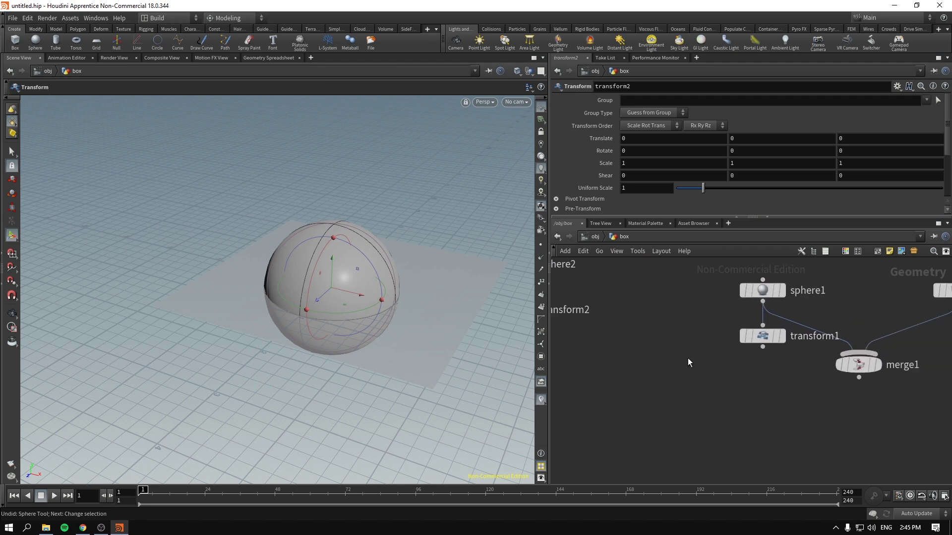
middle_drag(637, 365, 785, 396)
drag(578, 286, 681, 318)
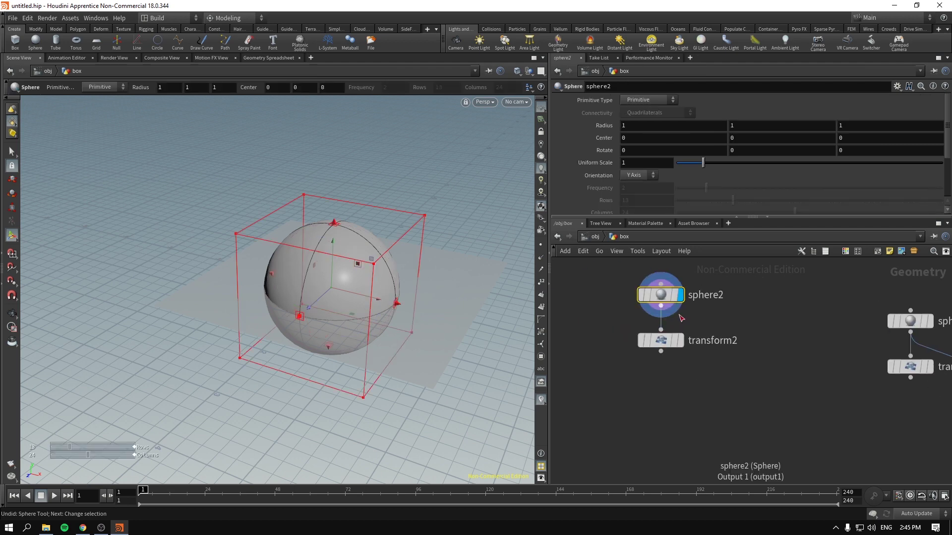
click(662, 340)
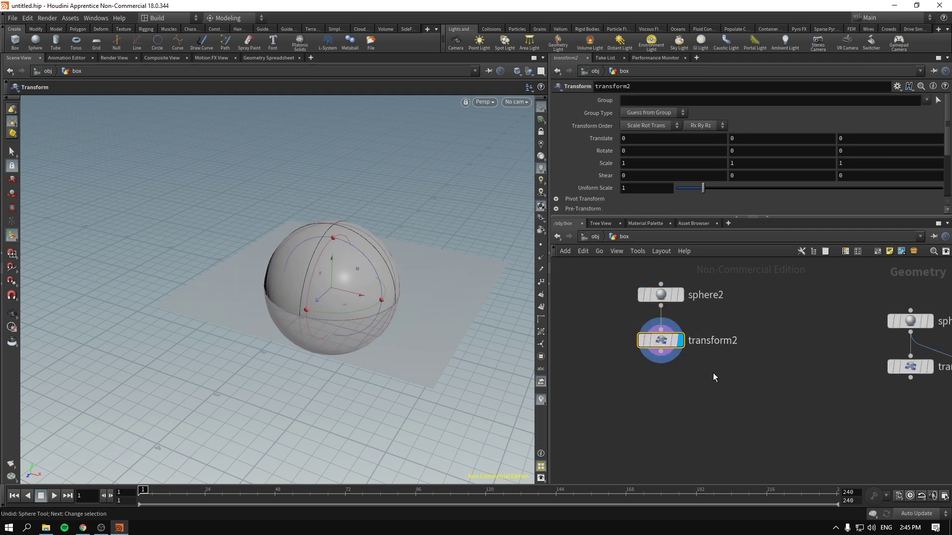
mouse_move(666, 347)
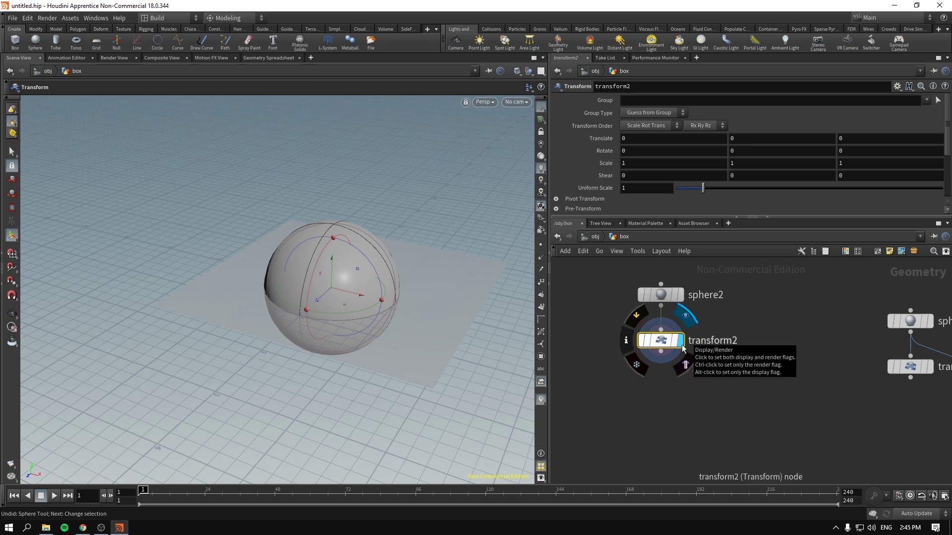
middle_drag(763, 370, 734, 368)
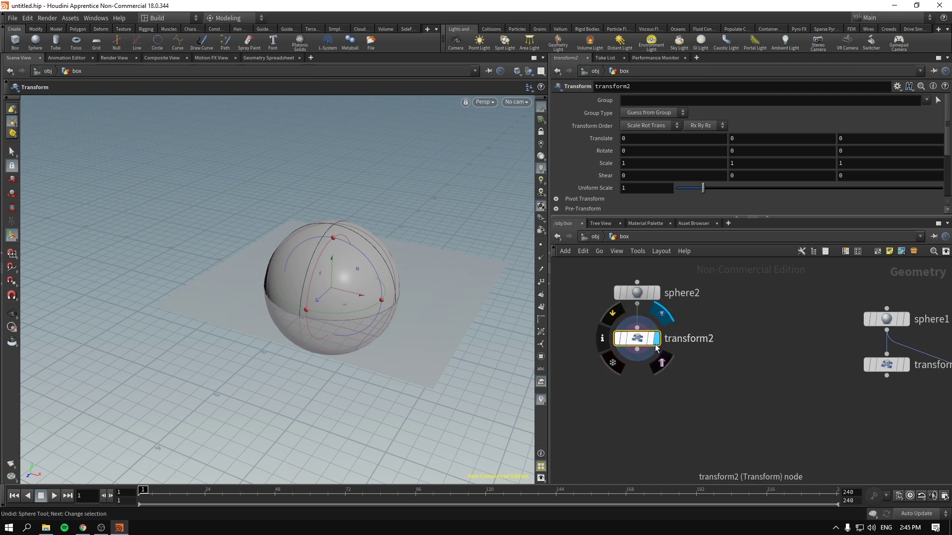
Display and select transform1, and translate its sphere to about -2.3 in X and 0.83 in Y
middle_drag(821, 418, 641, 379)
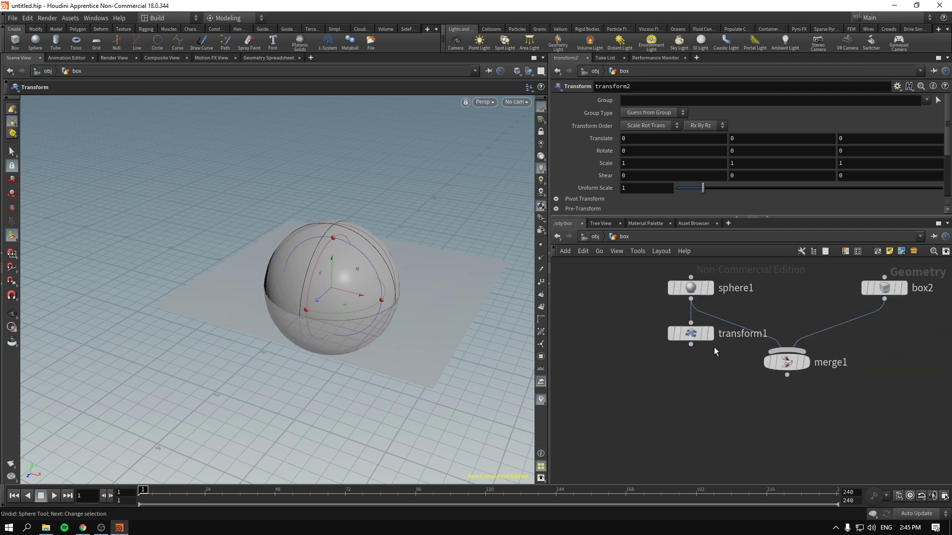
click(697, 335)
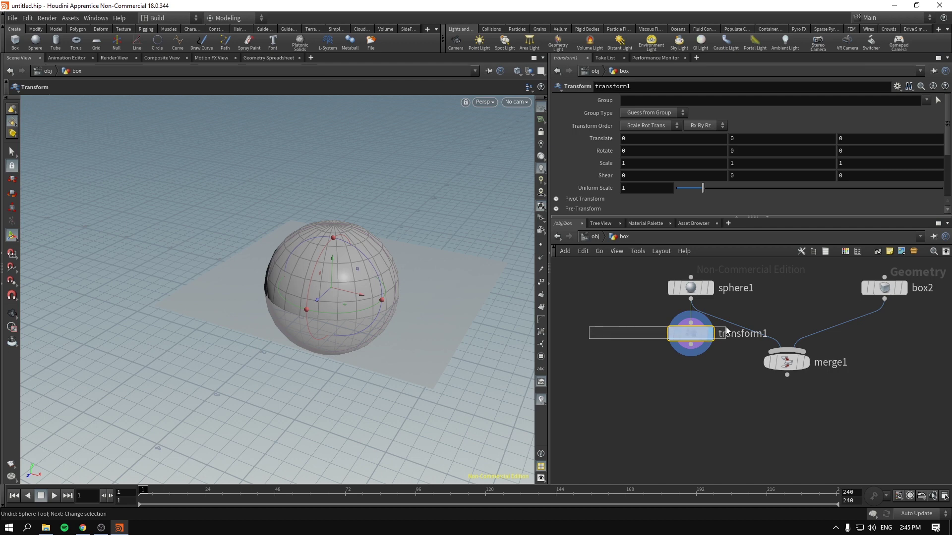
key(Return)
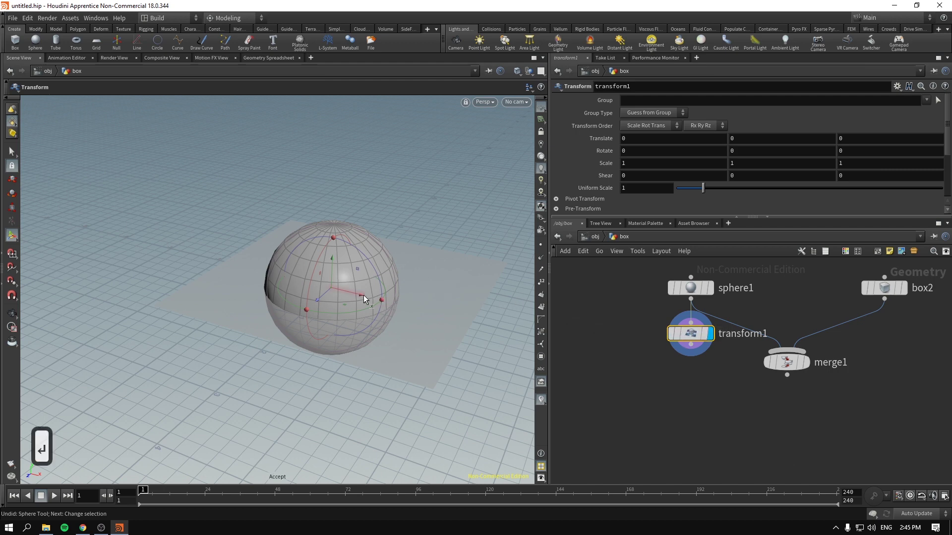
drag(364, 295, 209, 201)
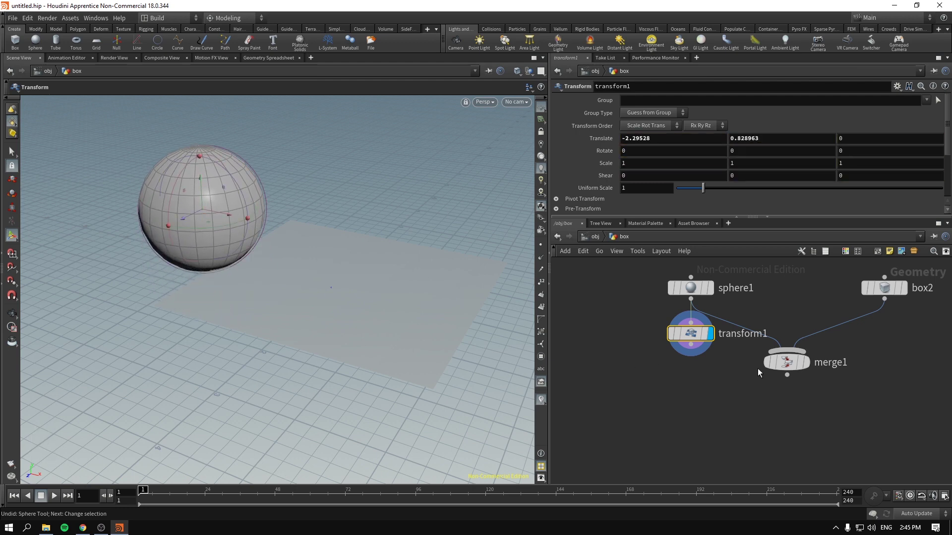
Move merge1 slightly down and to the right, and wire transform1's output into it
drag(787, 366, 822, 381)
drag(690, 346, 803, 369)
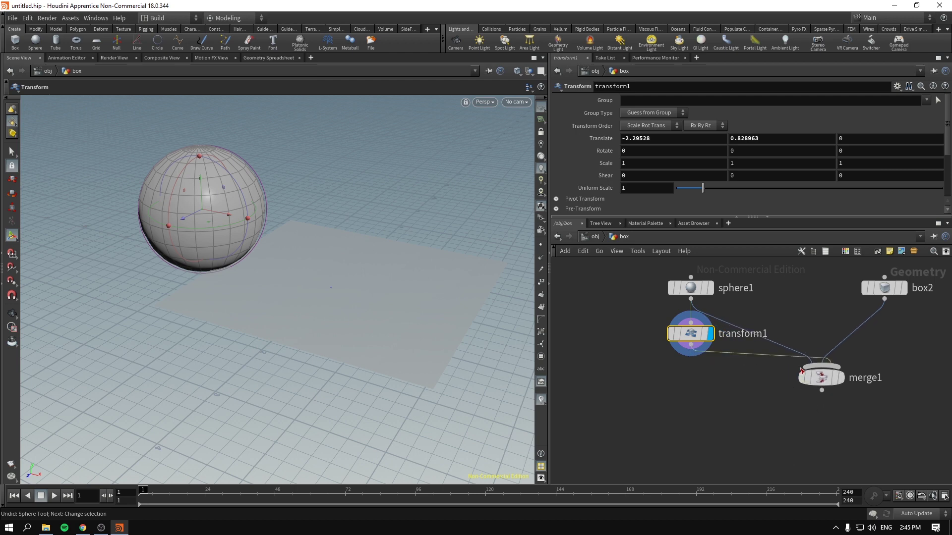
Set merge1 as the displayed and rendered node, select it, and move it slightly down and to the left
click(841, 381)
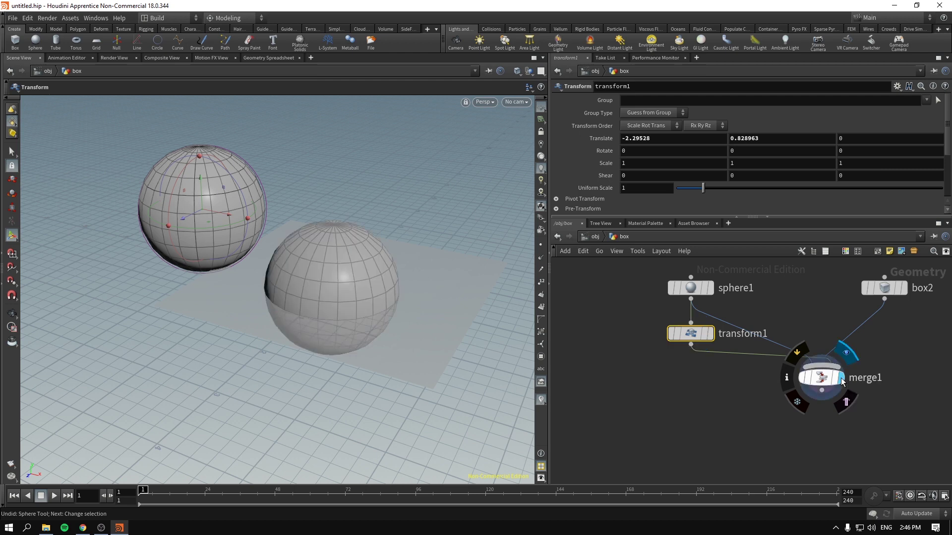
drag(872, 421, 693, 365)
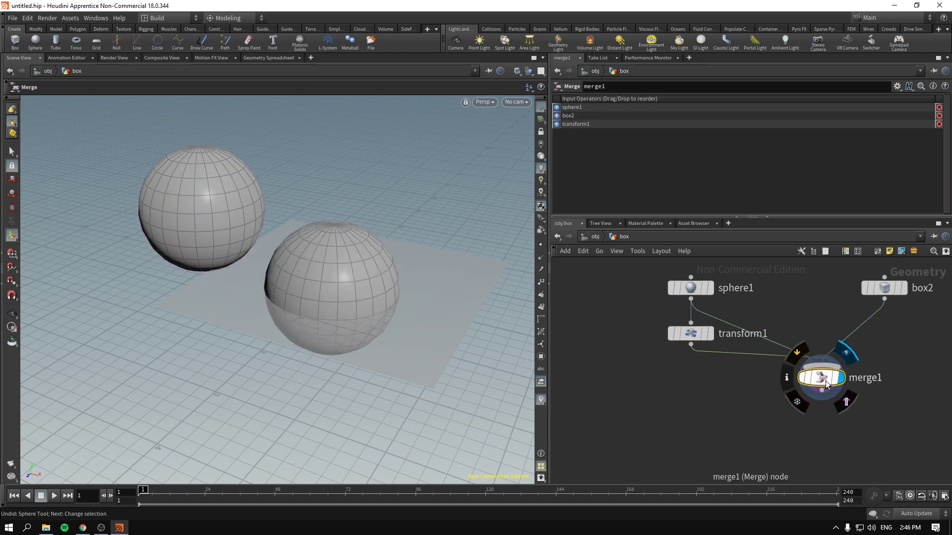
drag(825, 381, 814, 391)
Select box2 and reposition it slightly in the network, closer to merge1
click(883, 288)
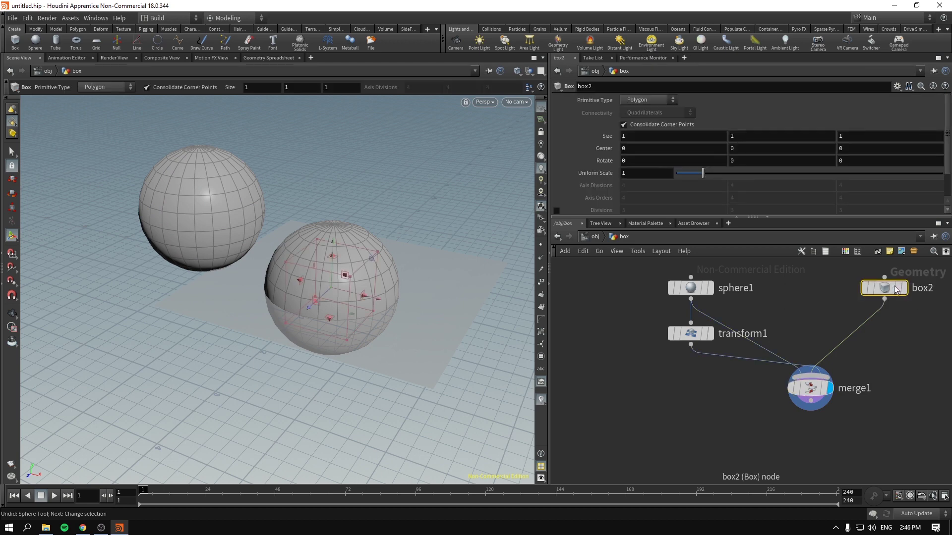
middle_drag(869, 321, 756, 321)
drag(772, 287, 822, 294)
Insert a Transform node between box2 and merge1, and translate the box to about 1.53 in X and 0.52 in Y
key(Tab)
text(tansf)
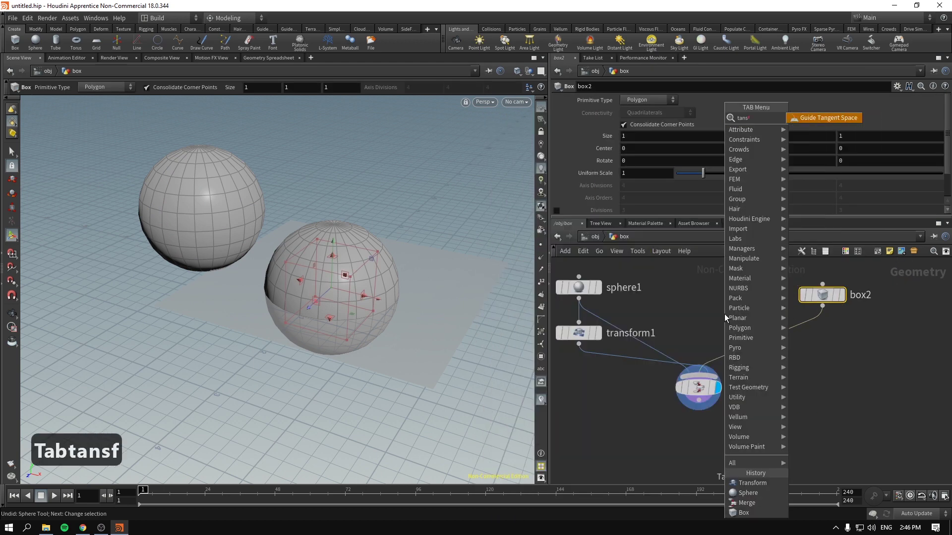
key(BackSpace)
key(BackSpace)
key(BackSpace)
key(BackSpace)
text(ransf)
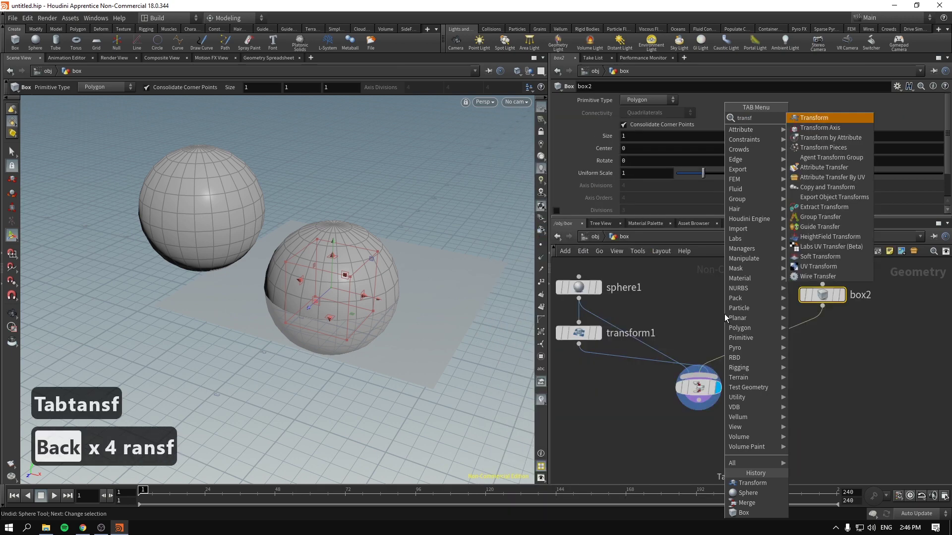
key(Return)
click(808, 341)
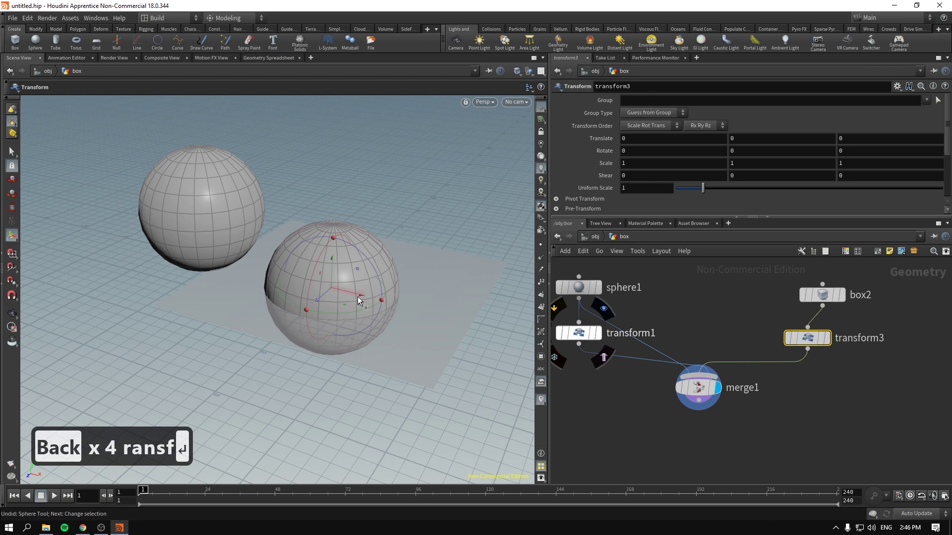
drag(358, 296, 447, 267)
Move sphere1 to the right and slightly up so it sits above and between transform1 and merge1
middle_drag(641, 421, 732, 417)
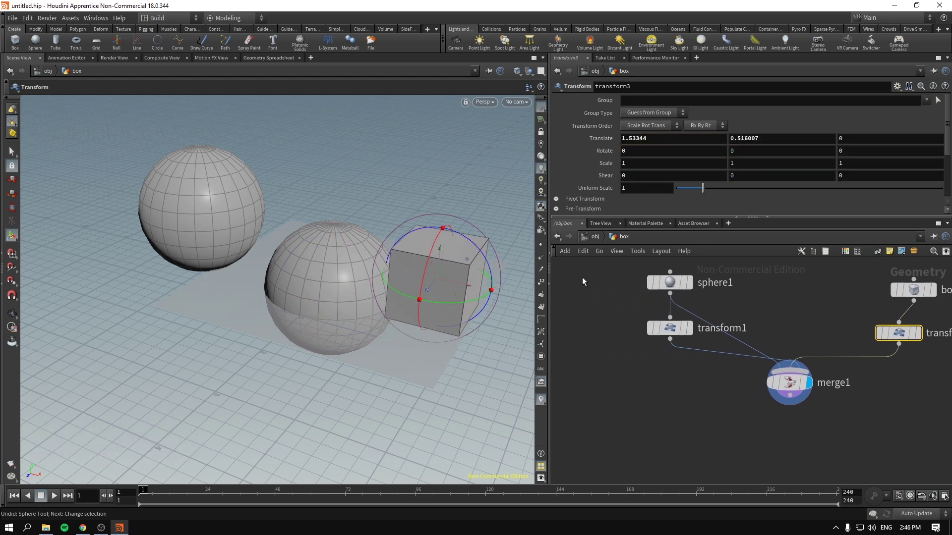
click(650, 282)
drag(651, 282, 703, 282)
scroll(664, 349, down, 2)
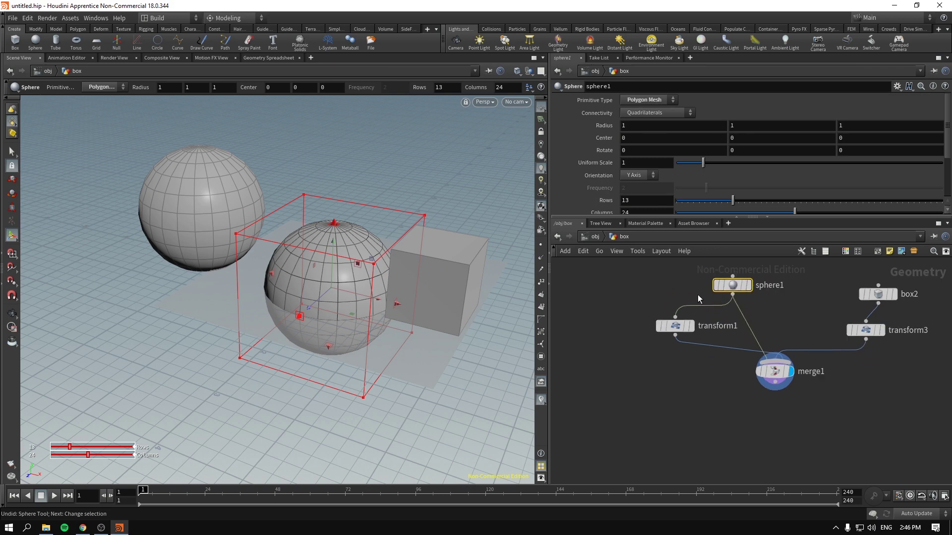
drag(719, 338, 730, 320)
Display sphere1's output, switch the display to transform1, and draw a selection around transform1
click(737, 319)
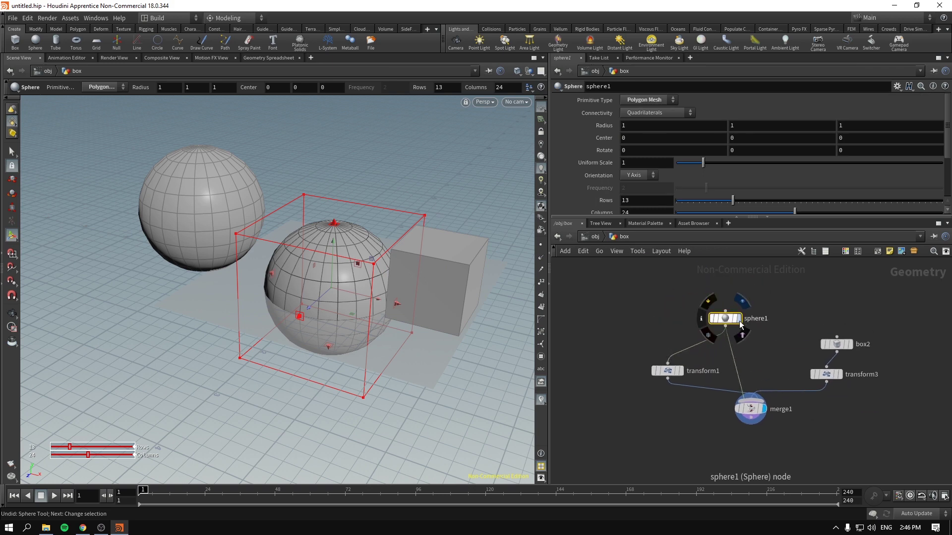
click(680, 371)
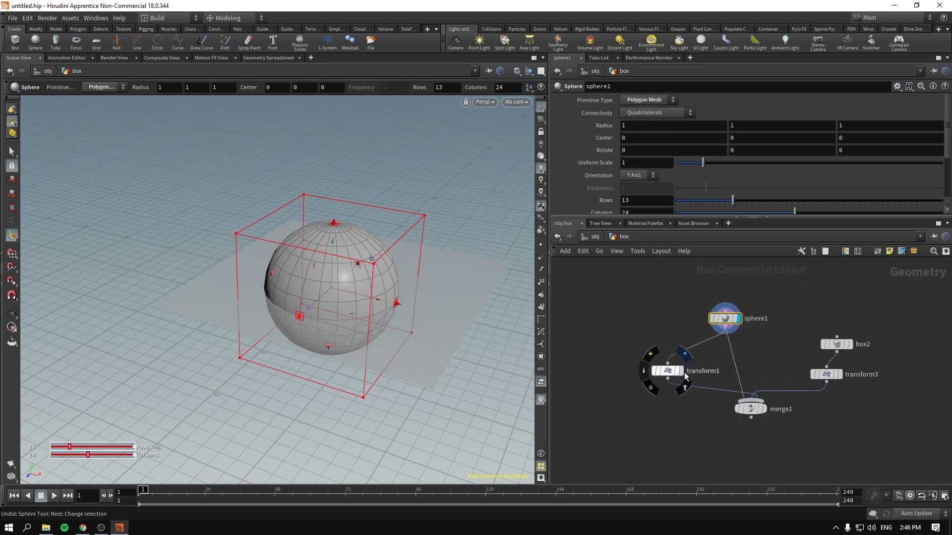
drag(602, 325, 692, 412)
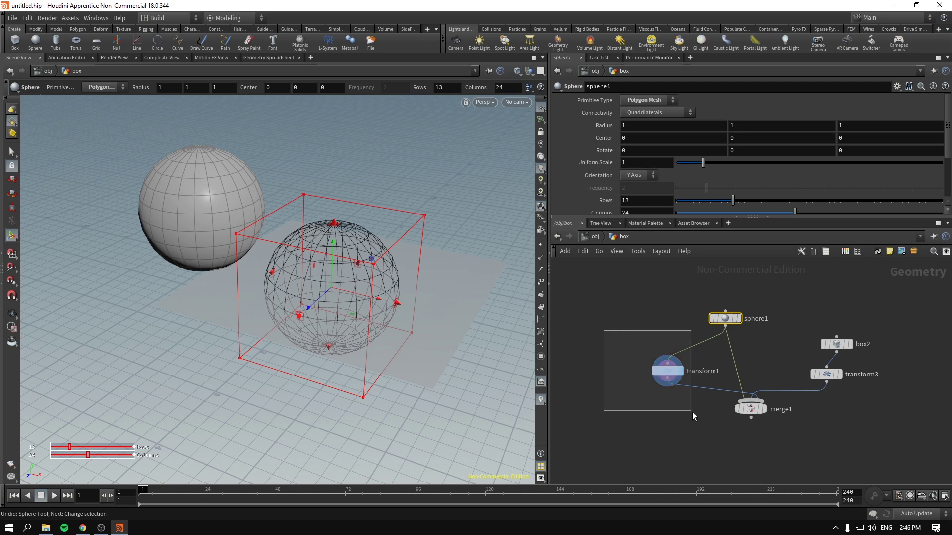
Display the merge1 node's output and set sphere1's Y radius to 0.8
click(764, 408)
drag(796, 463, 689, 397)
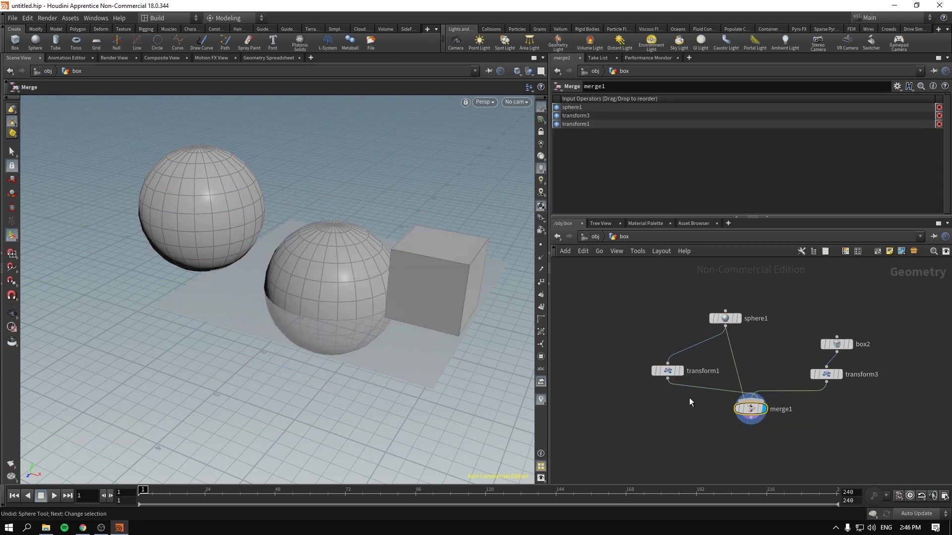
drag(727, 319, 736, 308)
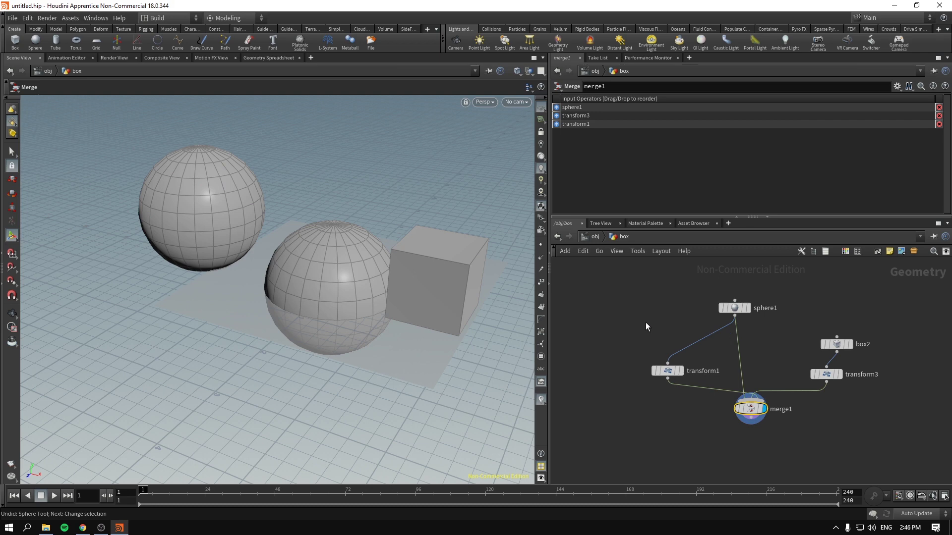
click(734, 308)
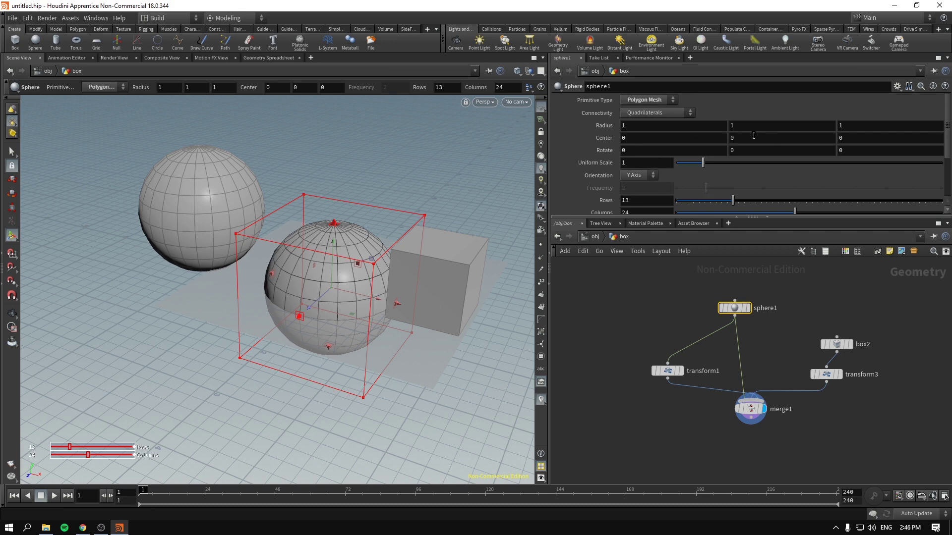
mouse_move(762, 126)
middle_down()
mouse_move(783, 127)
mouse_move(743, 127)
mouse_move(798, 128)
mouse_move(725, 132)
mouse_move(759, 131)
mouse_move(748, 132)
middle_up()
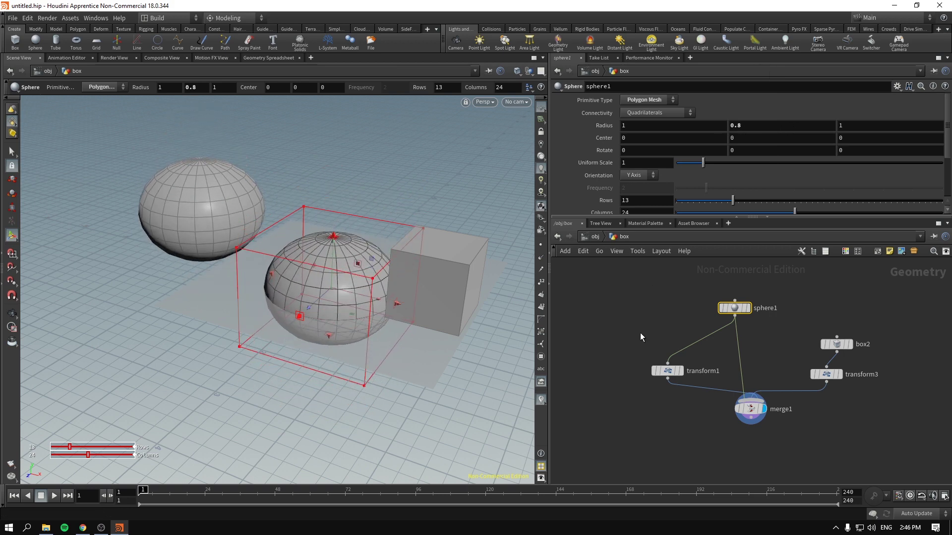
Display transform1's output and compare the sphere1 and transform1 nodes in the viewport by selecting each of them
click(667, 371)
click(679, 370)
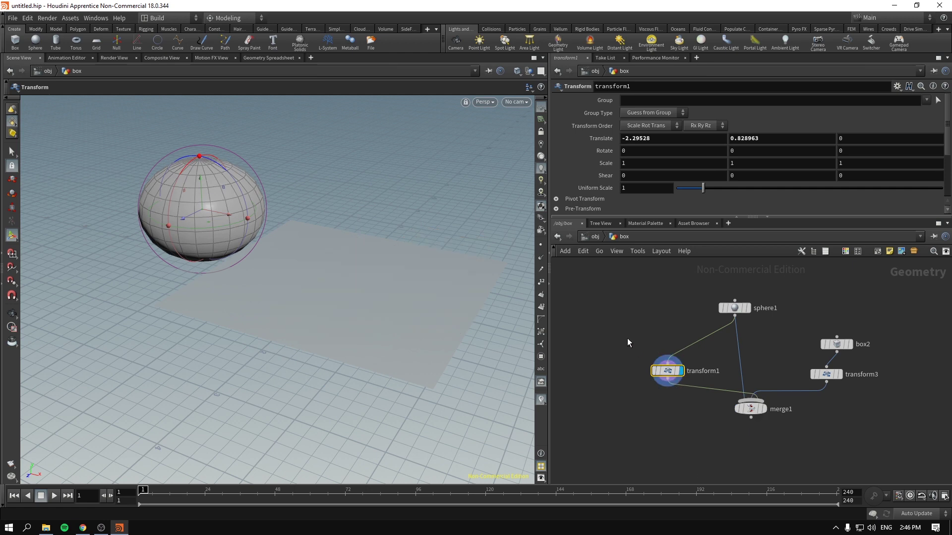
drag(686, 290, 790, 347)
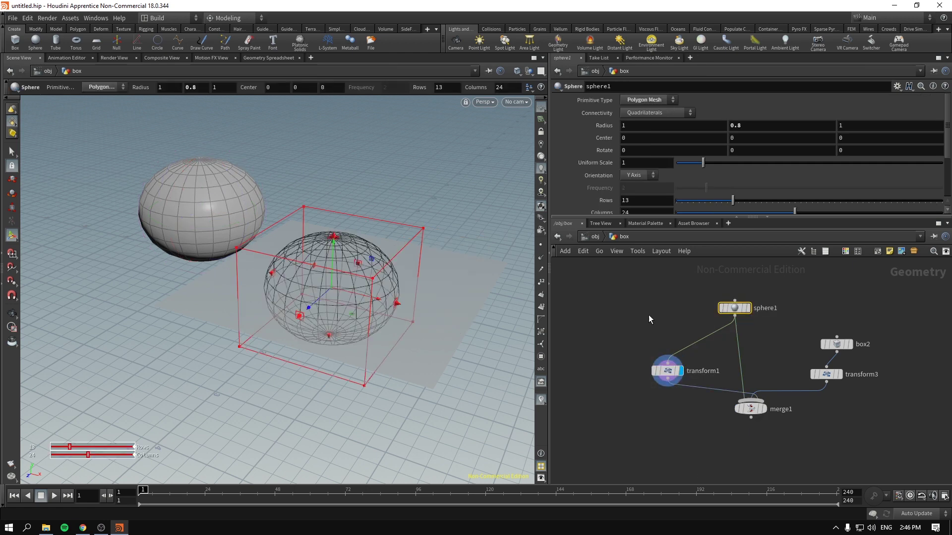
click(667, 370)
key(space)
drag(384, 282, 294, 224)
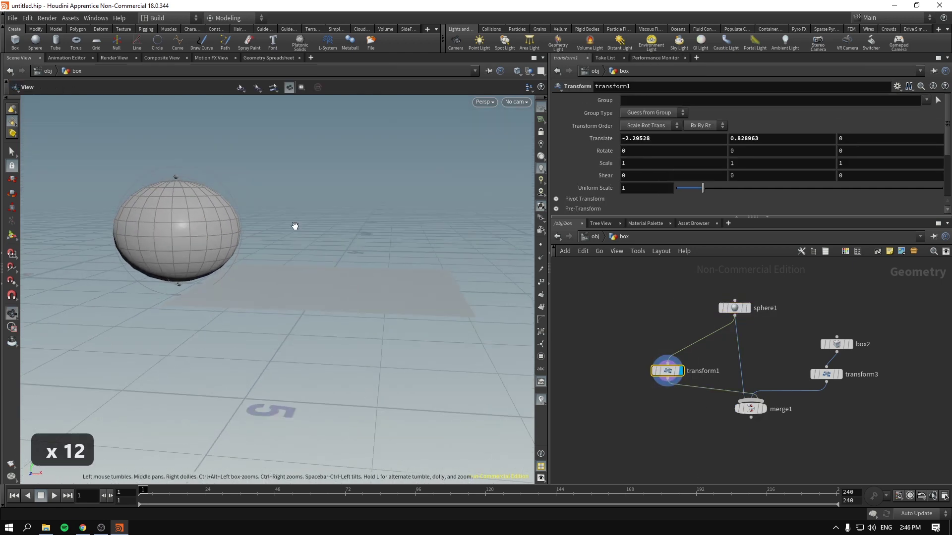
drag(666, 282, 768, 319)
mouse_move(735, 311)
click(667, 371)
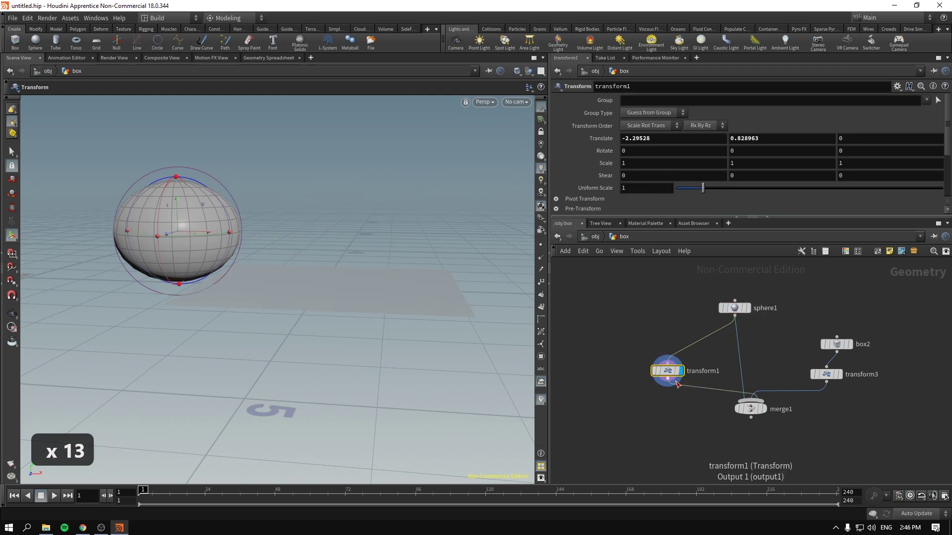
Turn on the template flag of merge1 while transform1 stays displayed, and select merge1 to view its wireframe
mouse_move(753, 409)
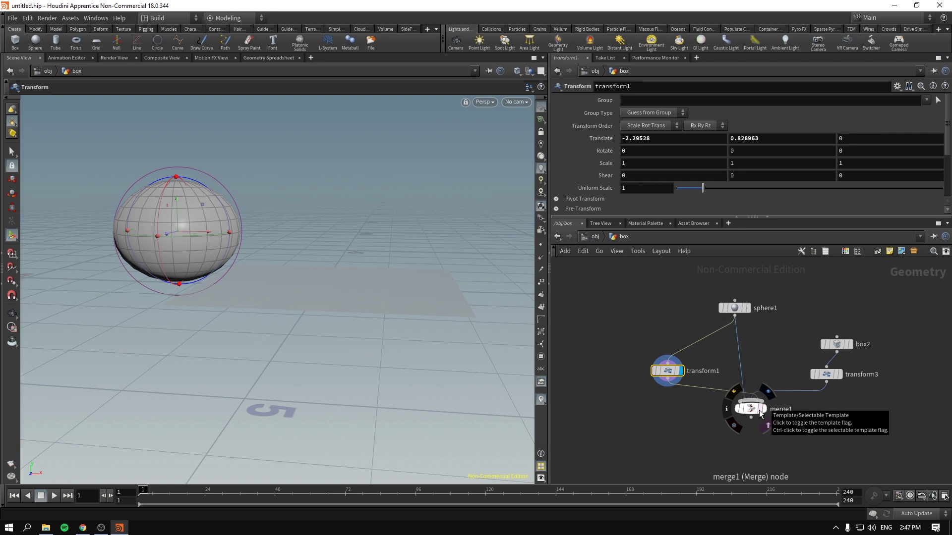
click(759, 409)
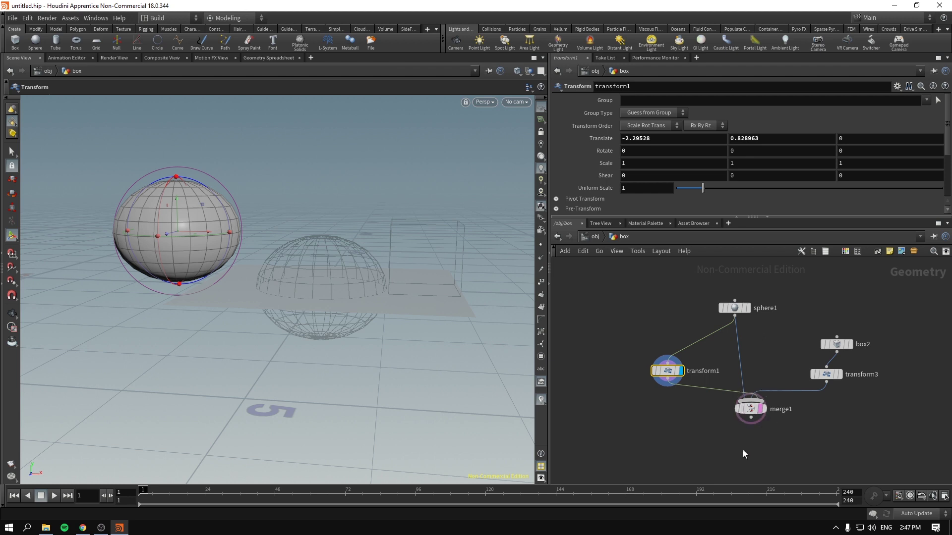
drag(652, 458, 780, 399)
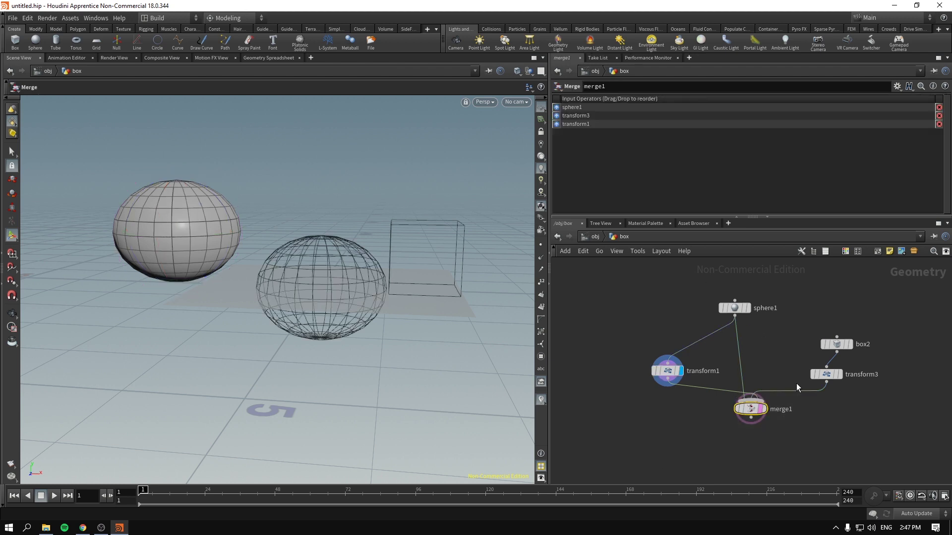
click(652, 443)
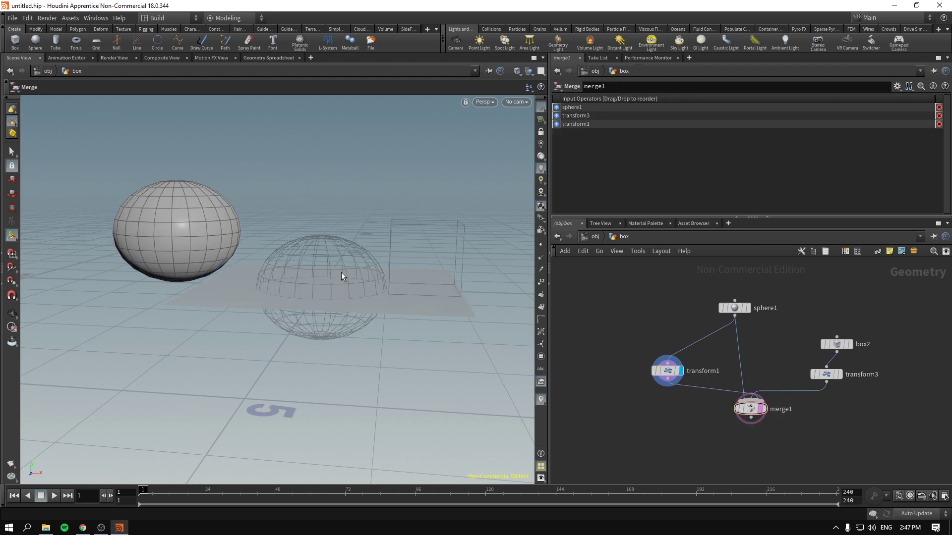
Display merge1, switch the display back to transform1, and template merge1 again
click(762, 409)
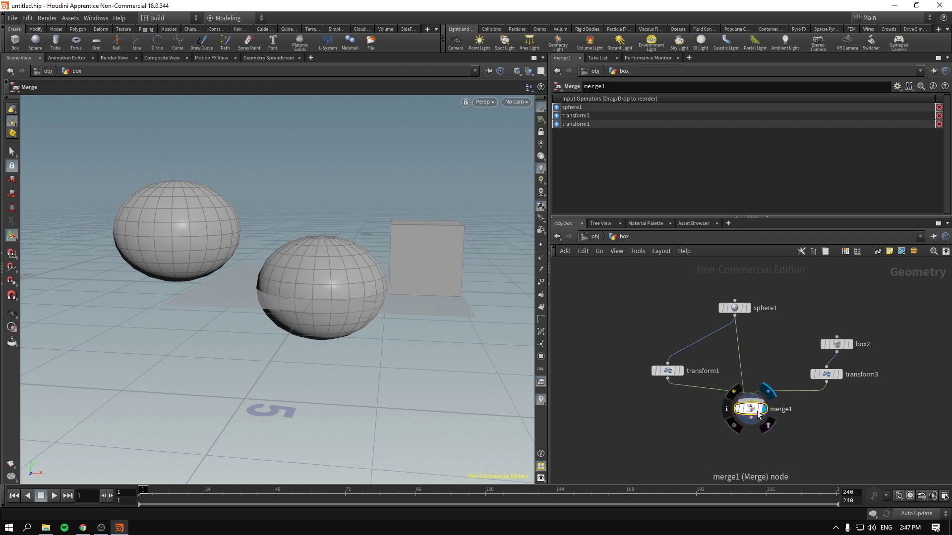
click(683, 373)
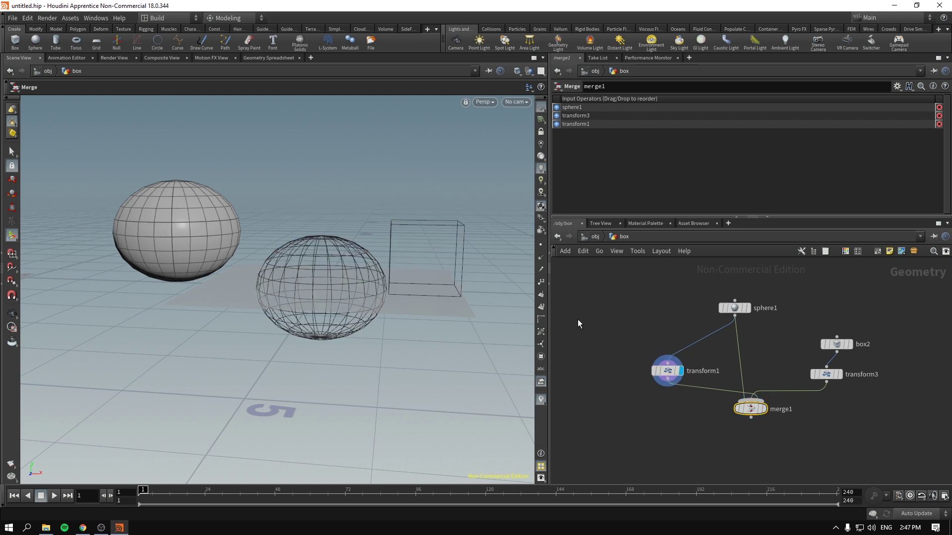
click(667, 371)
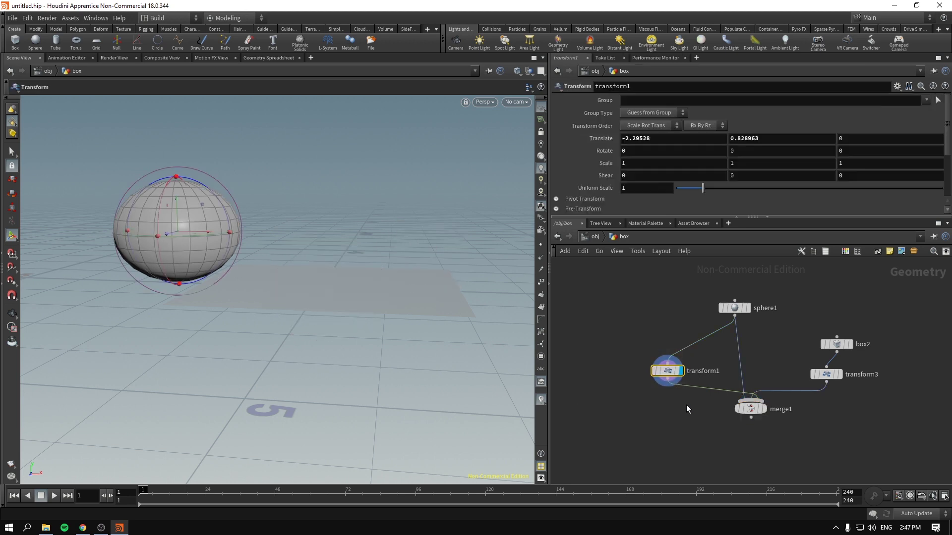
click(762, 408)
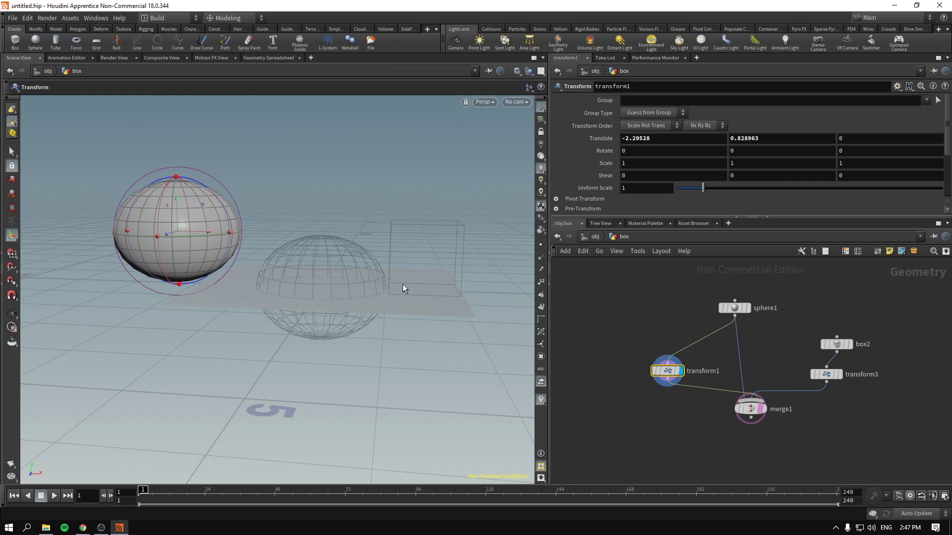
Open the grid_object1 network and set the viewport to Hide Other Objects
click(530, 72)
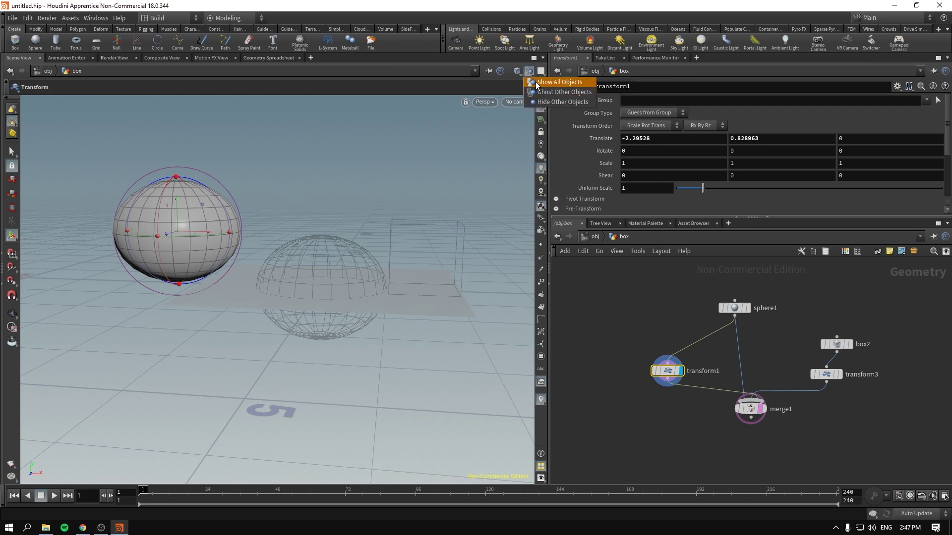
click(545, 82)
click(595, 237)
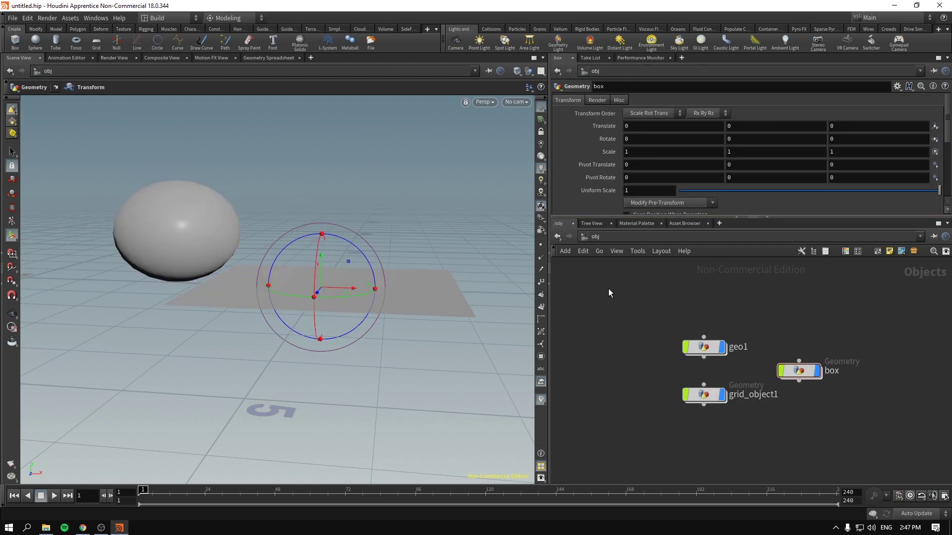
click(704, 394)
double_click(704, 394)
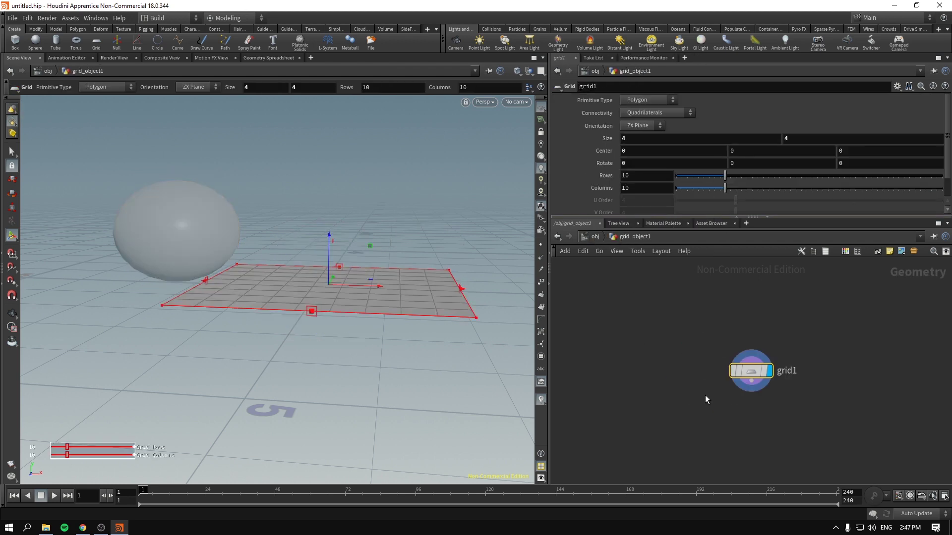
click(640, 394)
click(529, 71)
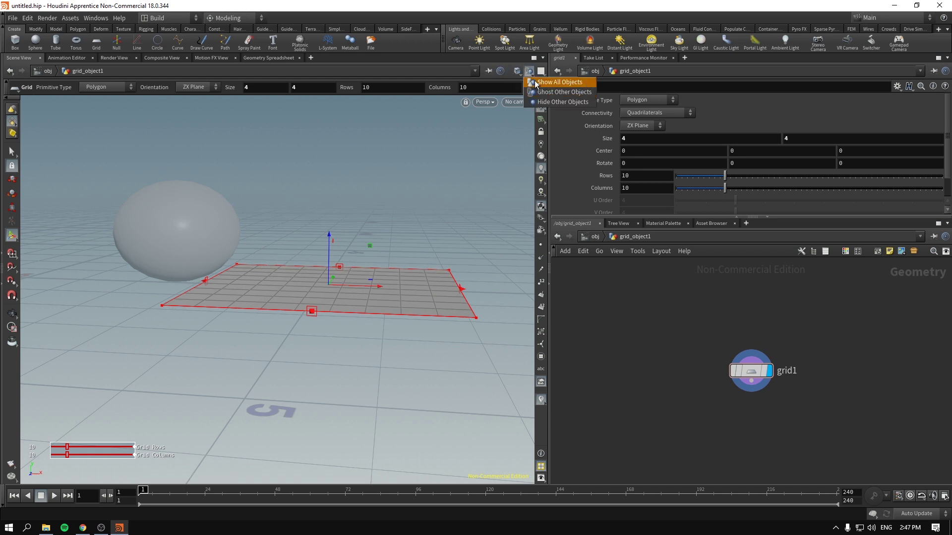
click(546, 101)
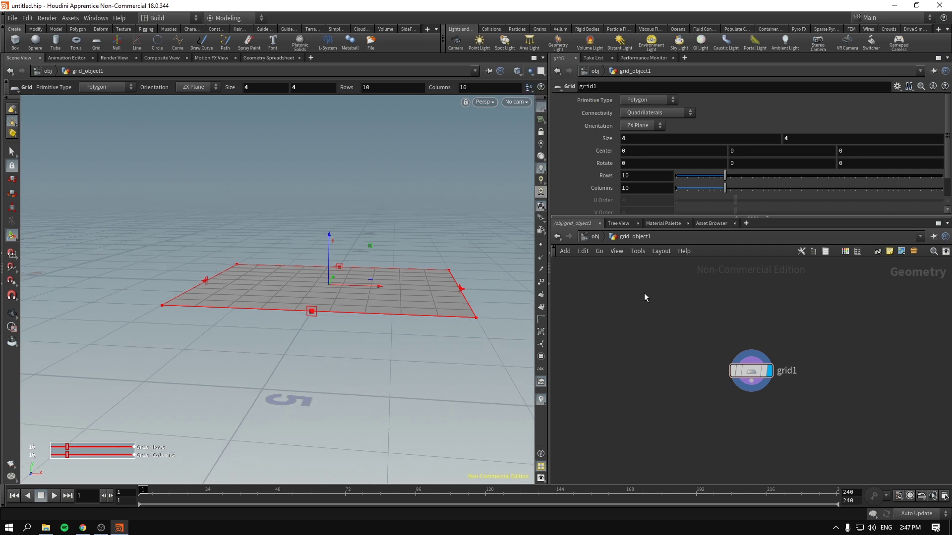
Return to the object level and open the box object's network
click(594, 237)
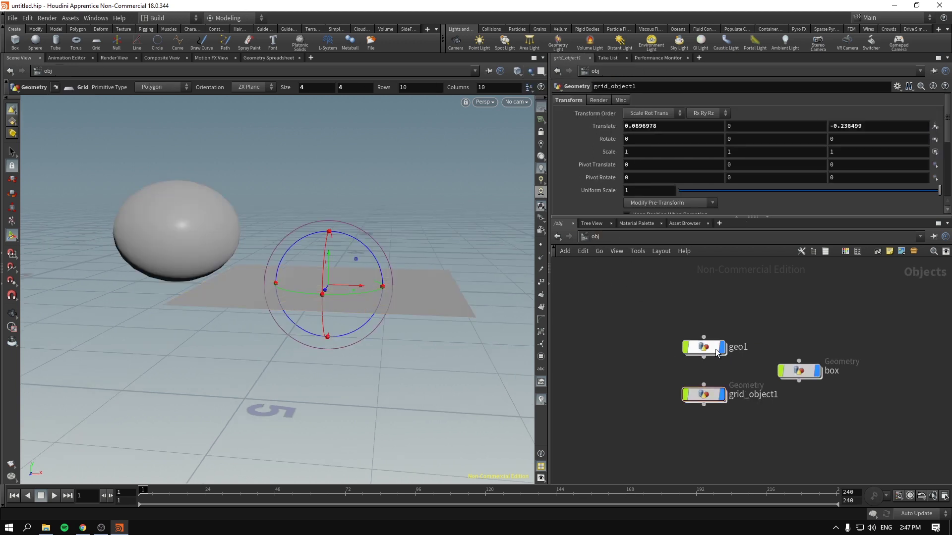
click(798, 372)
double_click(799, 373)
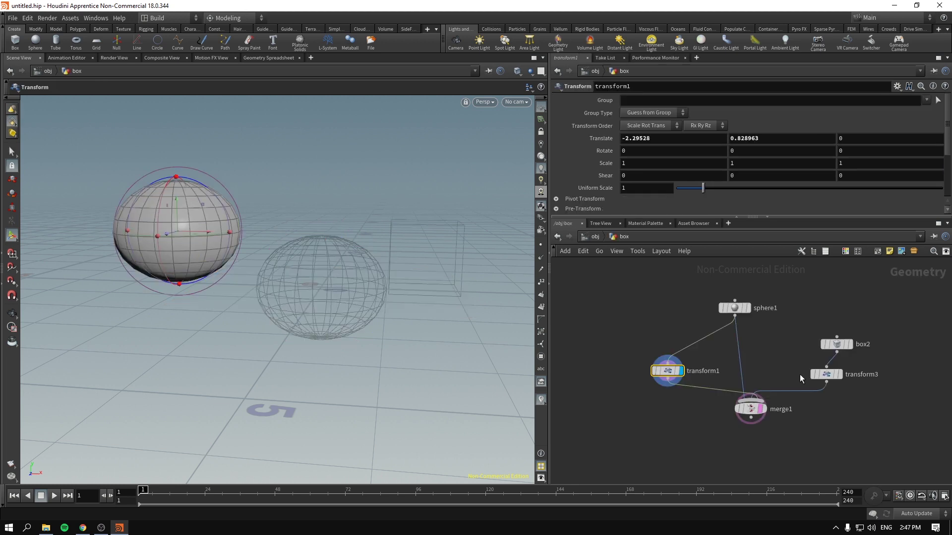
Rename the box object as some_geometry at the object level
click(587, 238)
double_click(834, 371)
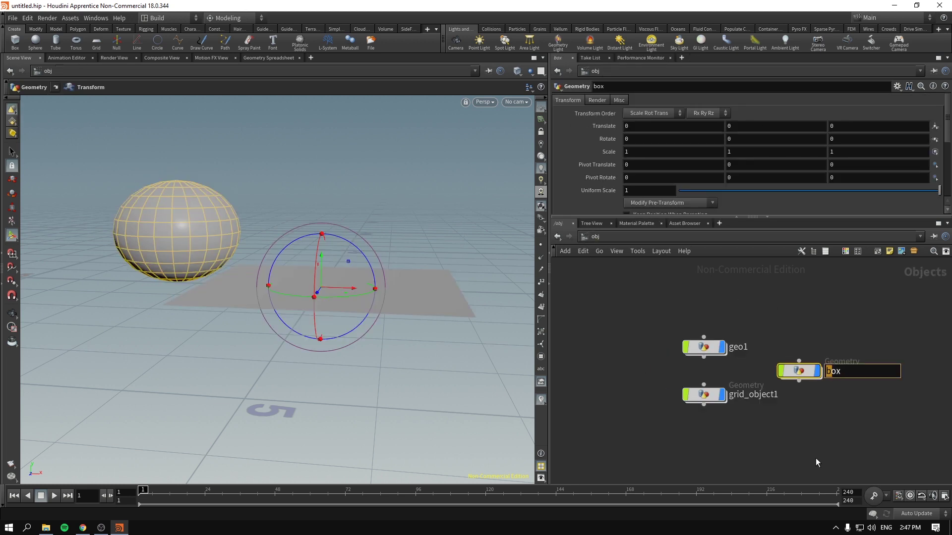
key(ctrl+a)
text(some_geometry)
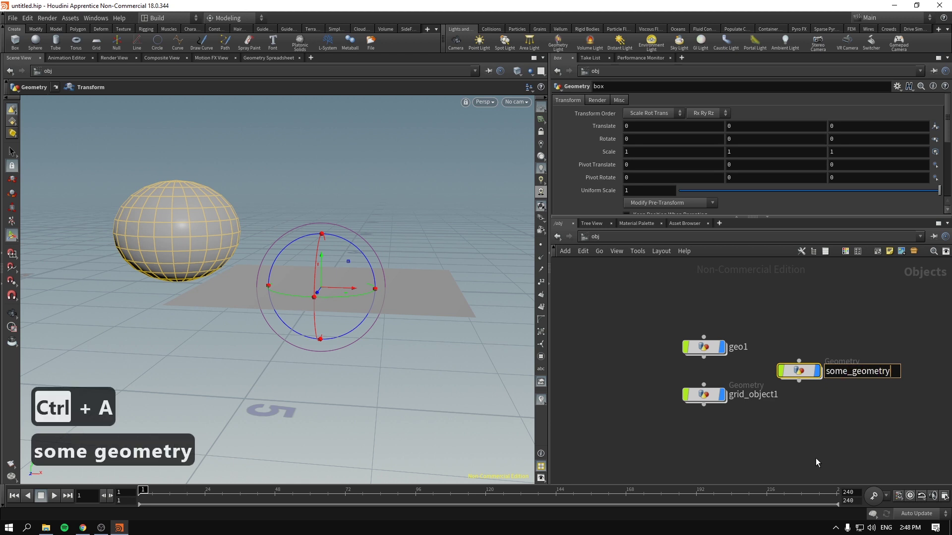
key(Return)
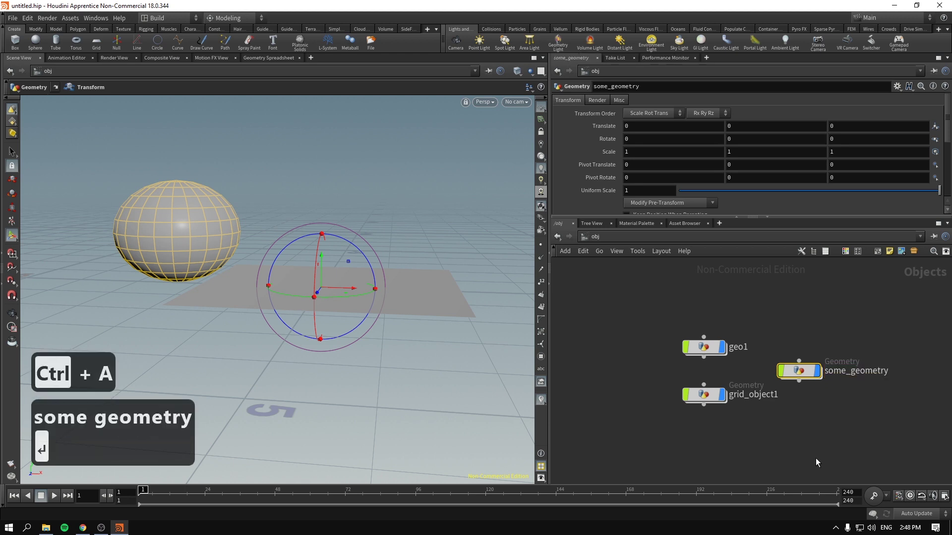
Open the some_geometry network and set the display flag on merge1
double_click(806, 375)
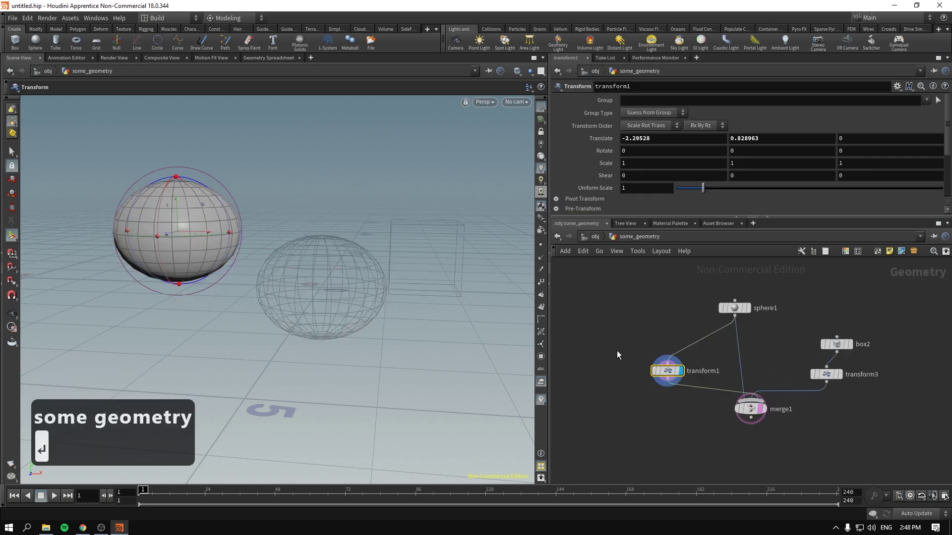
drag(620, 349, 694, 401)
click(762, 410)
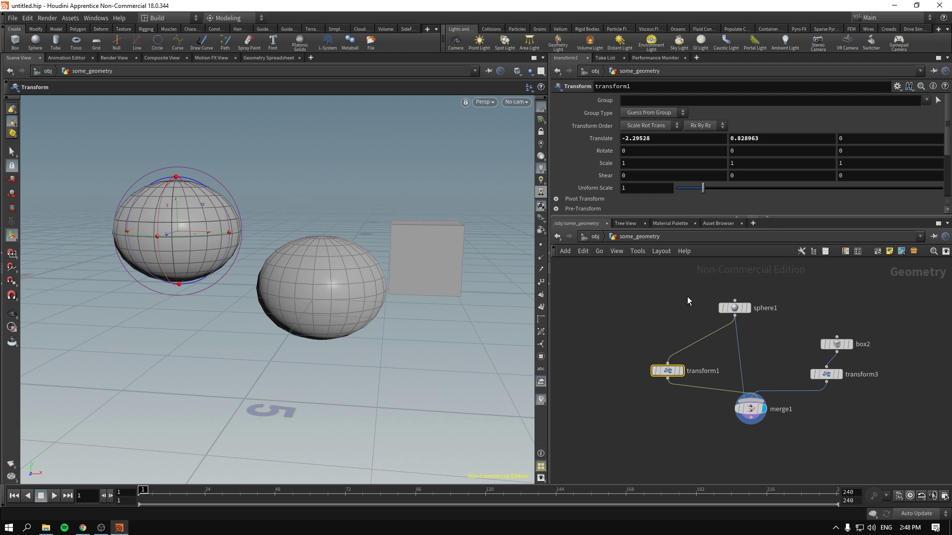
Try deleting the wire that connects sphere1 directly to merge1 two times, undoing each deletion
click(735, 309)
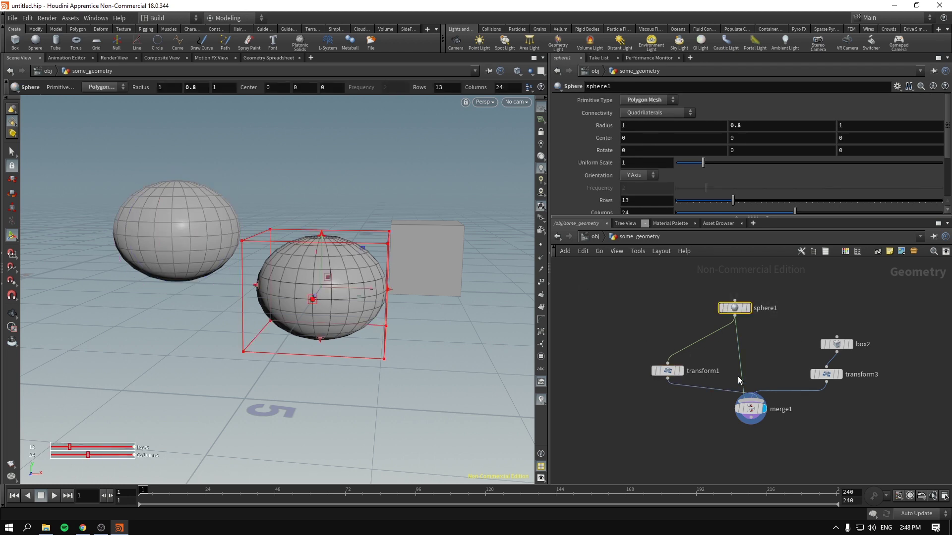
click(721, 402)
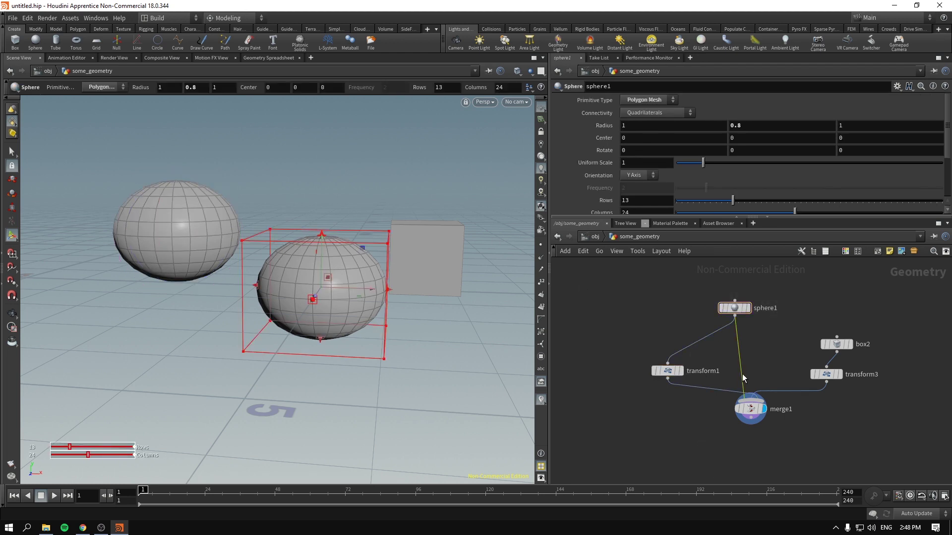
drag(736, 353, 759, 352)
key(Delete)
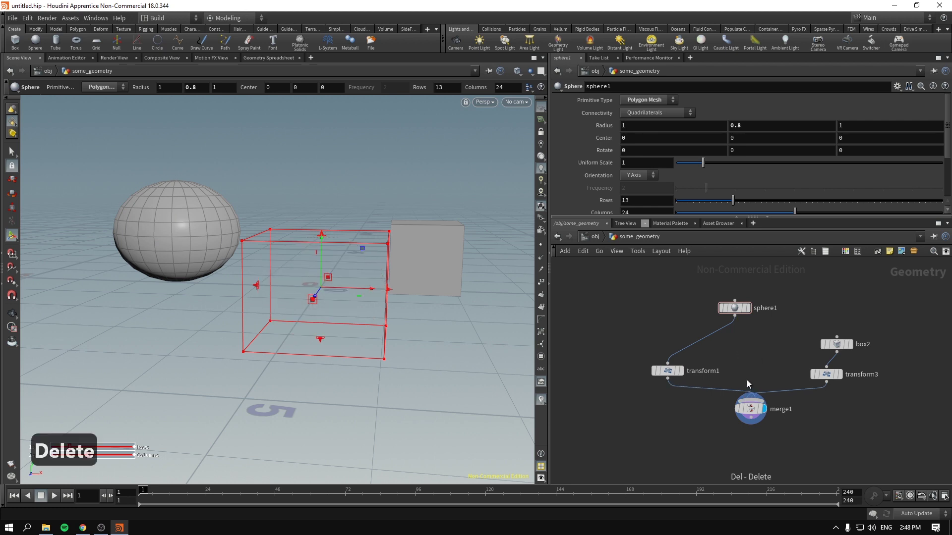
key(ctrl+z)
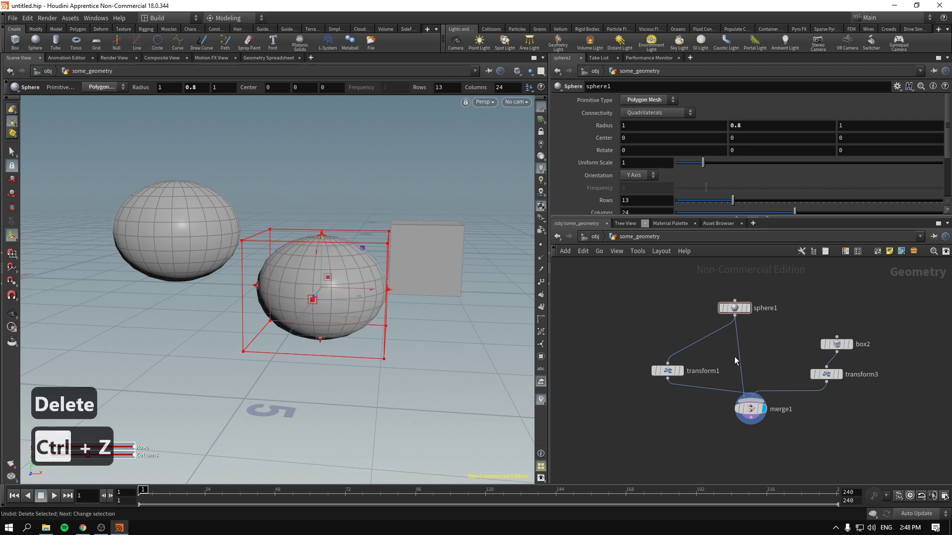
click(737, 366)
key(Delete)
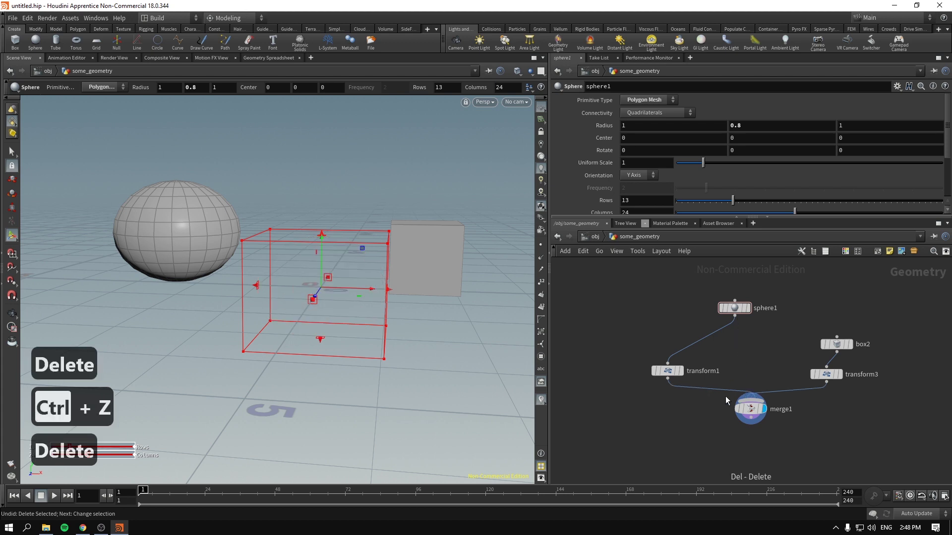
key(ctrl+z)
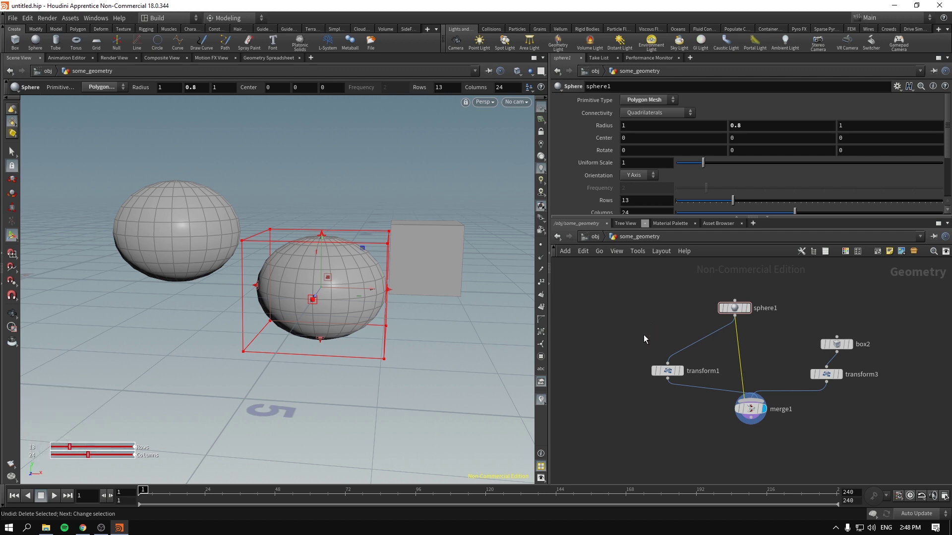
Try cutting several wires at once between the sphere, box, transform and merge nodes, undoing each of the four cuts
key(y)
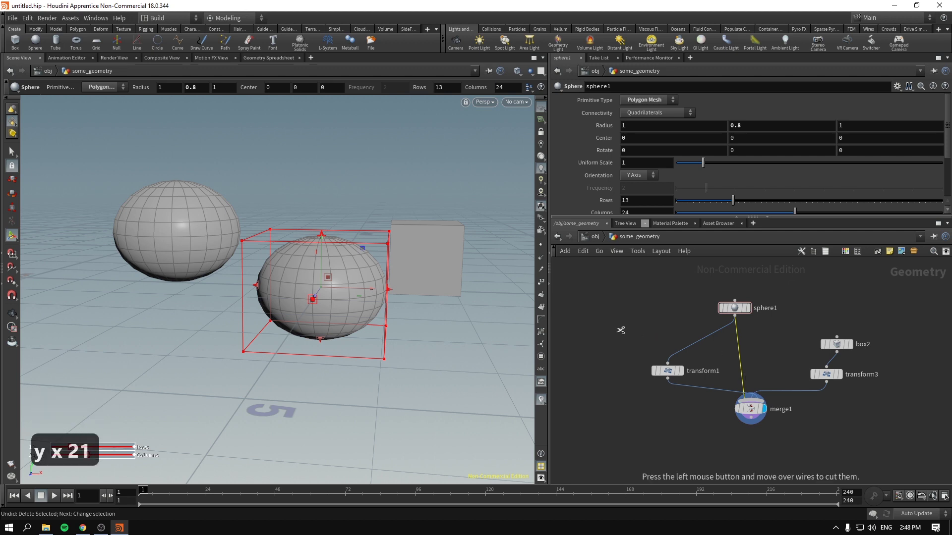
mouse_move(616, 329)
mouse_down()
mouse_move(828, 414)
mouse_move(753, 379)
mouse_move(795, 342)
mouse_move(823, 359)
mouse_up()
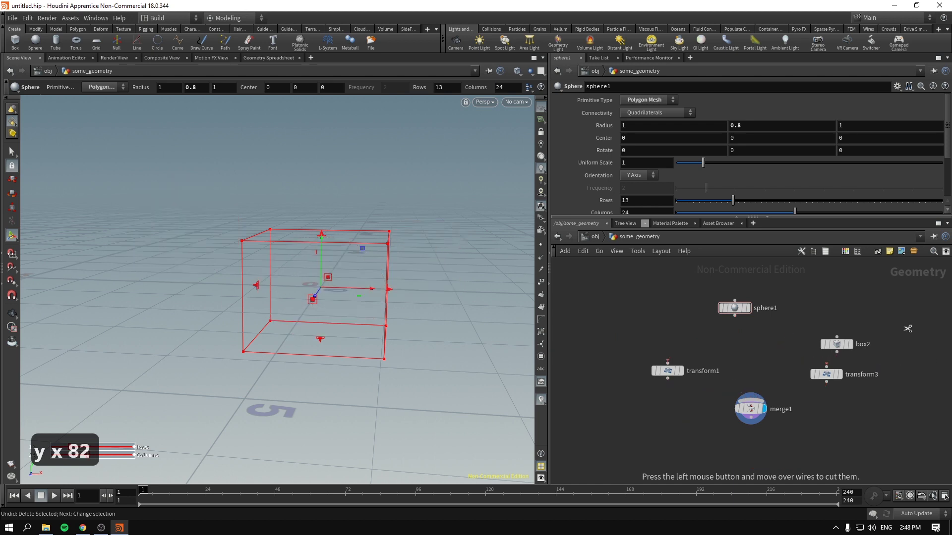
key(ctrl+z)
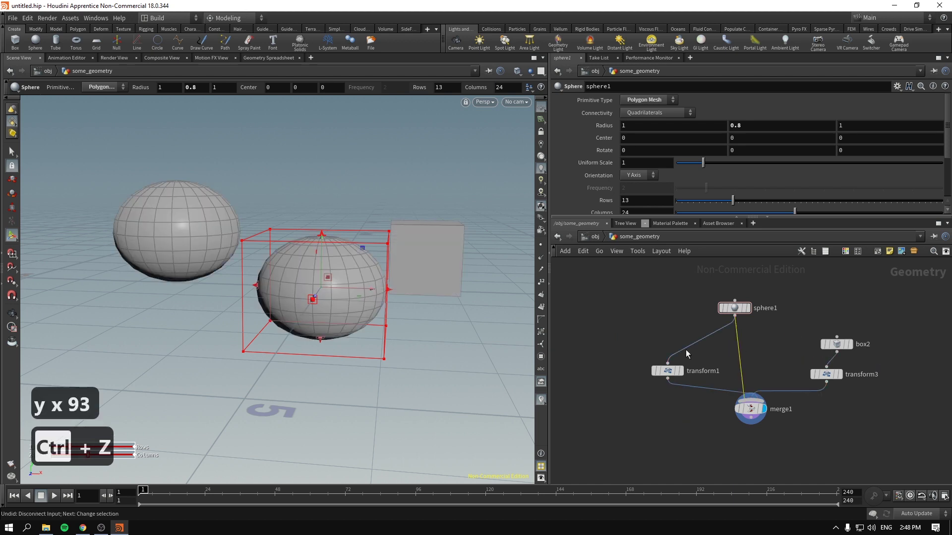
key(y)
mouse_move(689, 441)
mouse_down()
mouse_move(661, 320)
mouse_move(823, 394)
mouse_move(784, 356)
mouse_move(887, 320)
mouse_up()
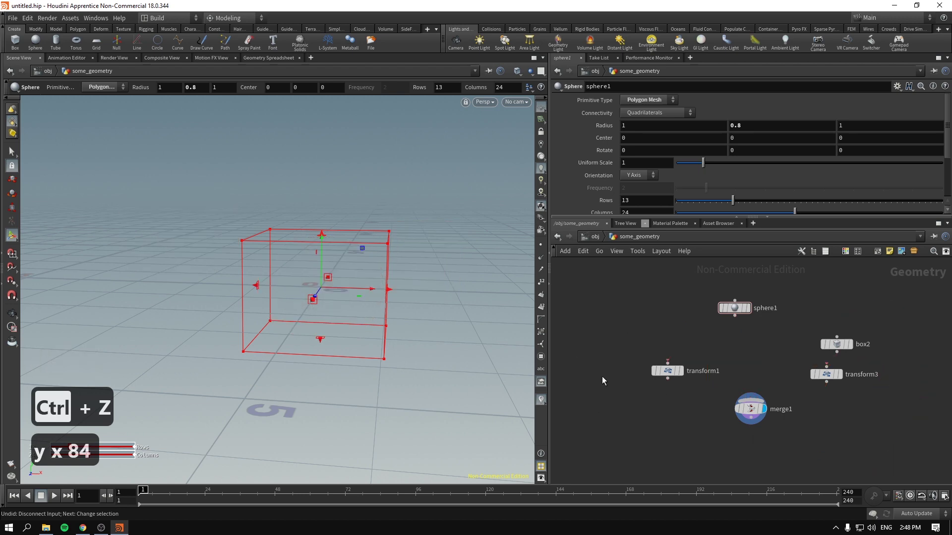
key(ctrl+z)
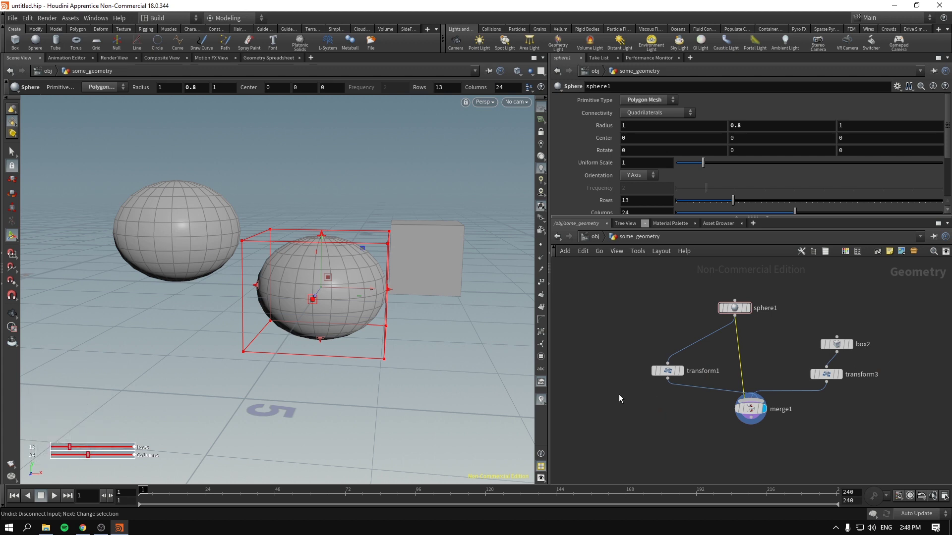
key(y)
mouse_move(669, 409)
mouse_down()
mouse_move(664, 291)
mouse_move(753, 409)
mouse_up()
key(ctrl+z)
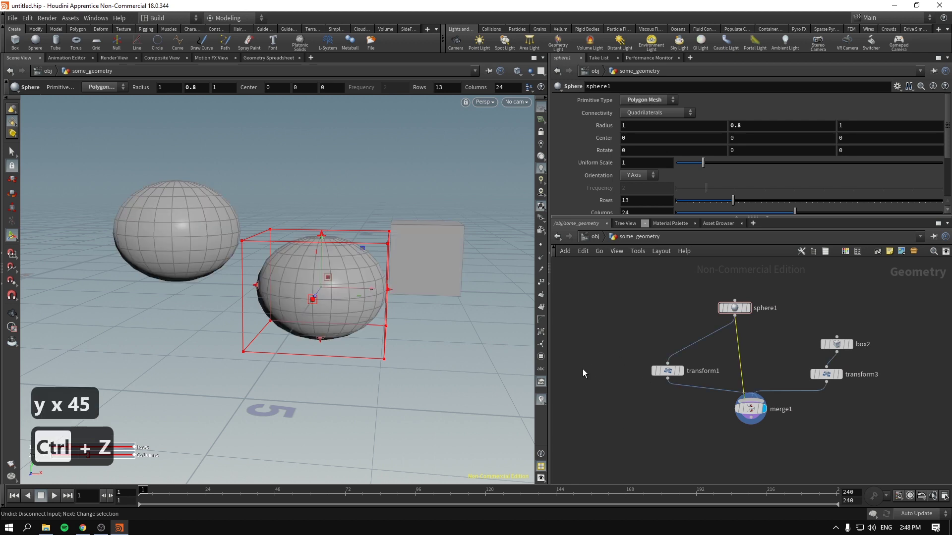
key(y)
drag(644, 430, 637, 424)
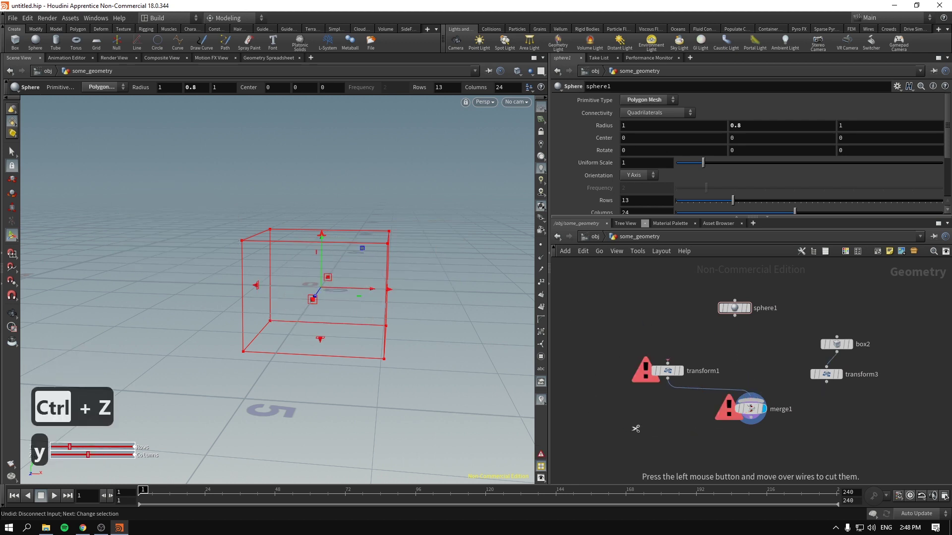
key(ctrl+z)
Cut only the direct wire from sphere1 to merge1, and check the sphere1, transform1 and merge1 nodes
key(y)
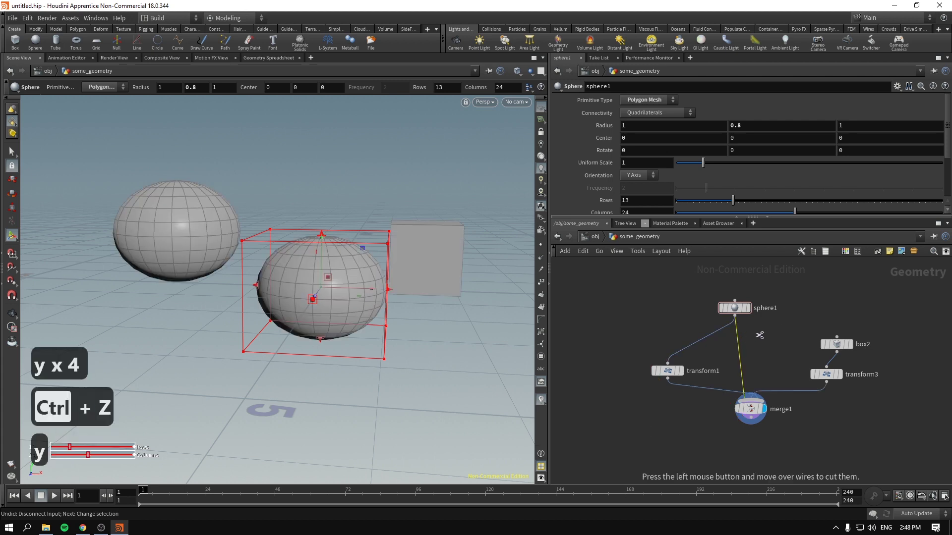
mouse_move(734, 342)
mouse_down()
mouse_move(714, 364)
mouse_move(708, 346)
mouse_up()
click(736, 309)
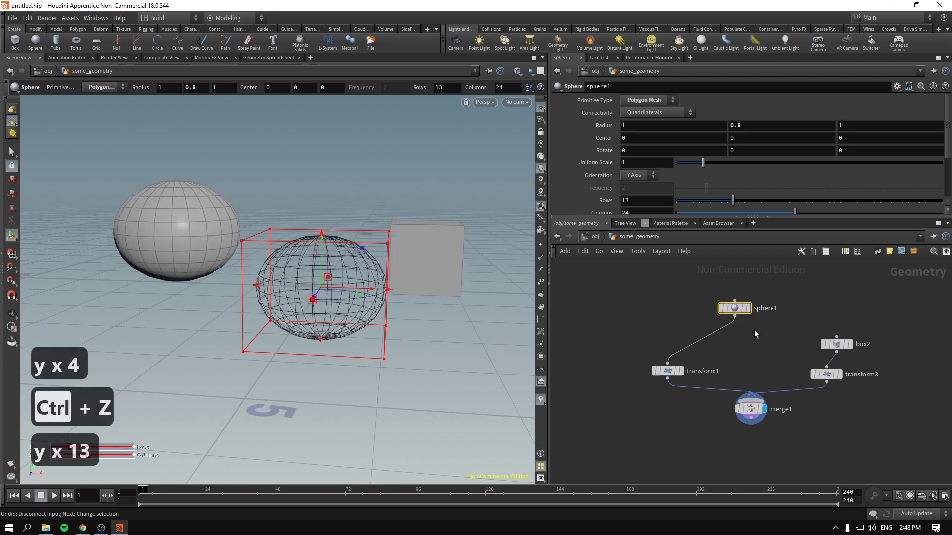
click(751, 410)
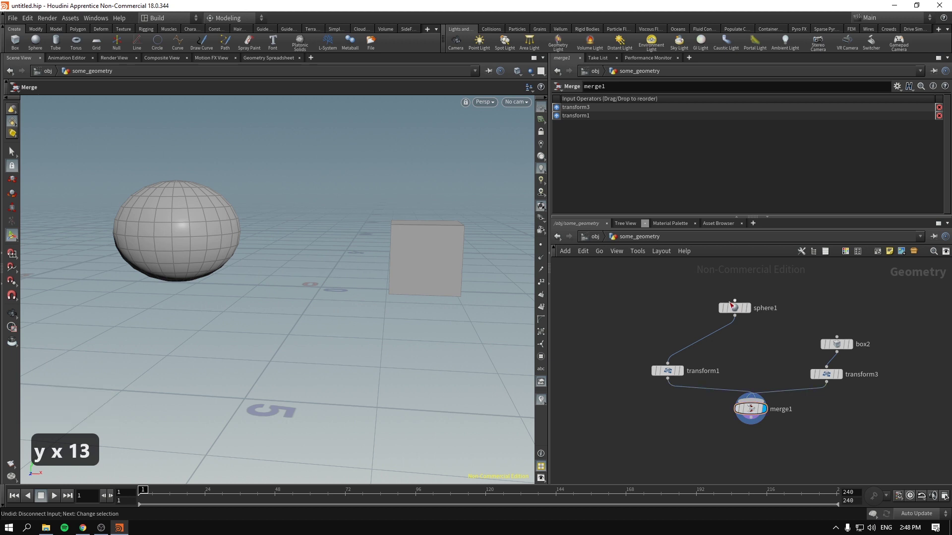
drag(709, 309, 746, 310)
click(672, 371)
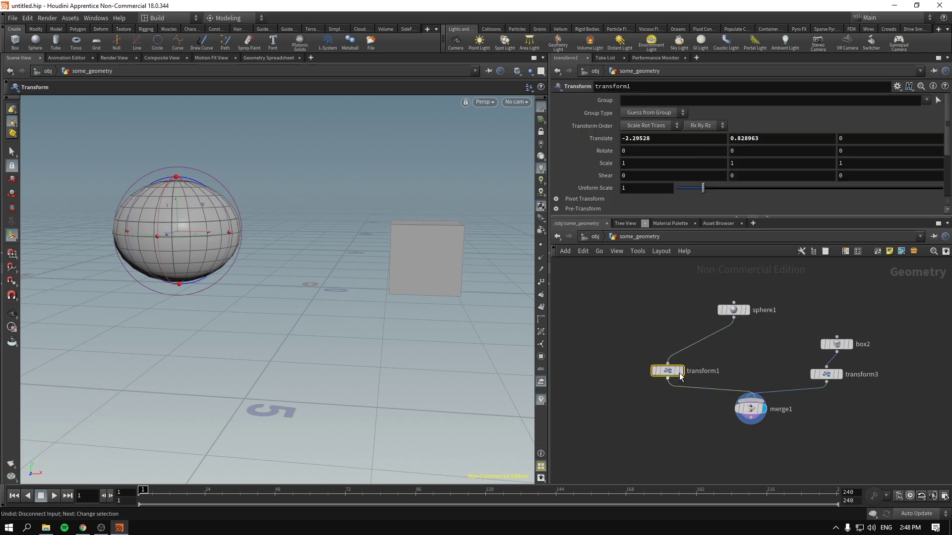
click(751, 408)
Reconnect sphere1's output directly to merge1, and cut that wire again
drag(733, 318, 754, 404)
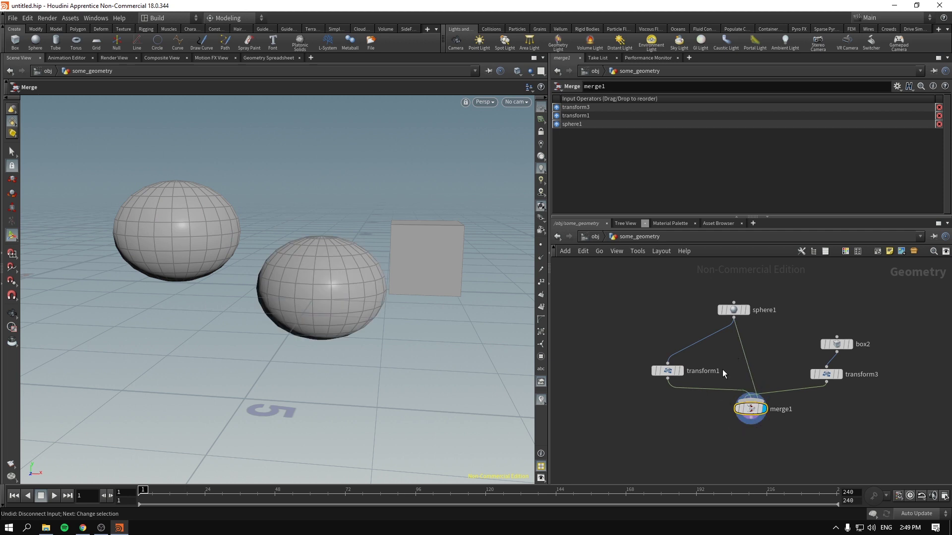
key(y)
drag(727, 363, 774, 329)
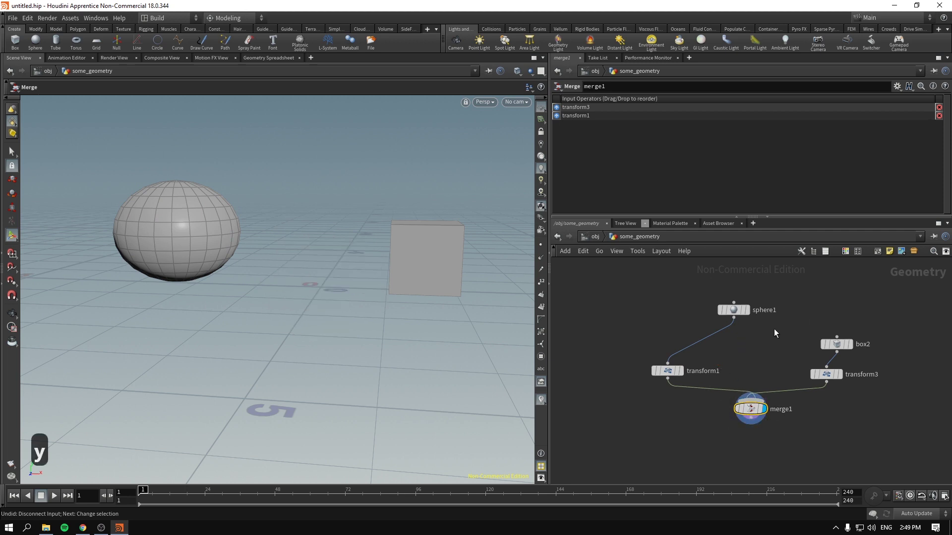
click(775, 329)
Rearrange the network by moving sphere1 closer above transform1, raising box2 and transform3 together, and placing box2 level with sphere1
drag(667, 284, 777, 345)
mouse_move(734, 310)
mouse_down()
mouse_move(746, 340)
mouse_move(715, 341)
mouse_move(729, 342)
mouse_move(727, 305)
mouse_up()
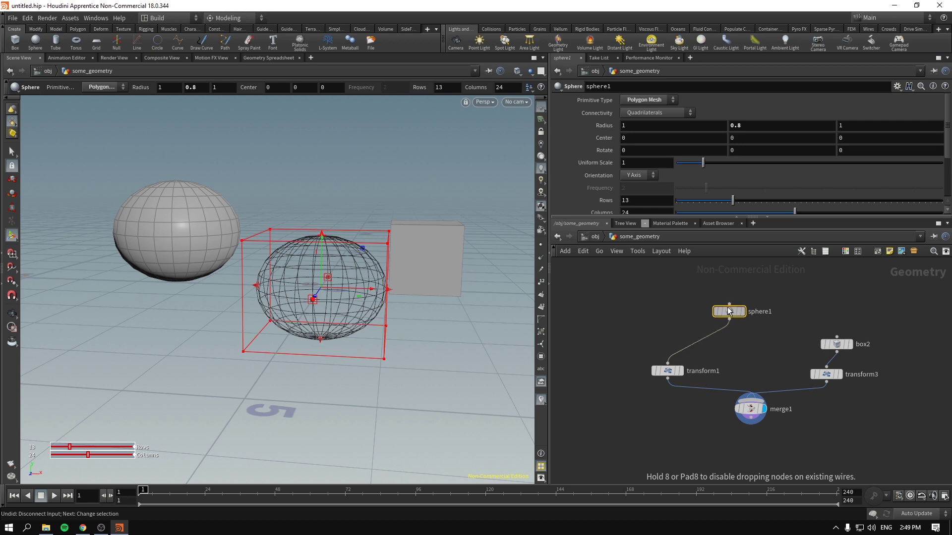
drag(792, 310, 877, 389)
drag(838, 350, 819, 311)
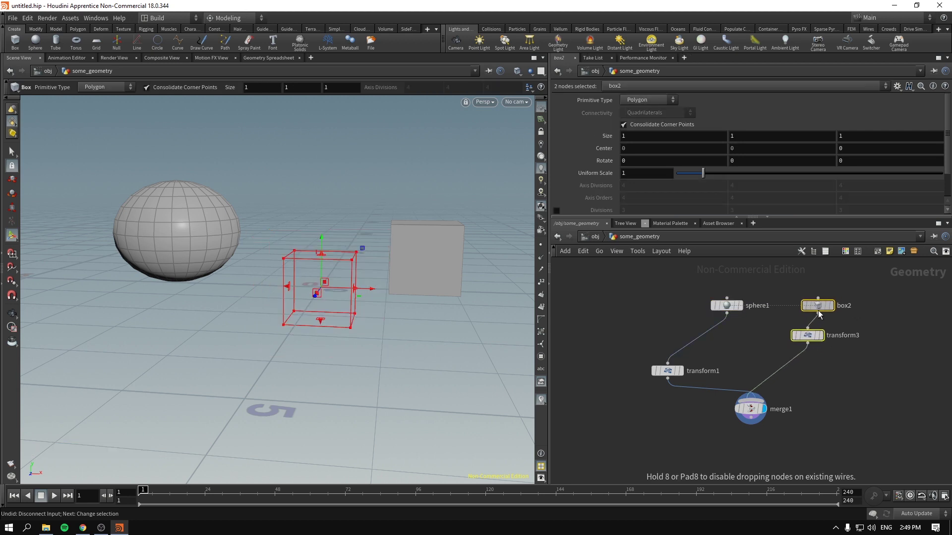
click(819, 308)
drag(736, 310, 694, 307)
drag(806, 311, 772, 311)
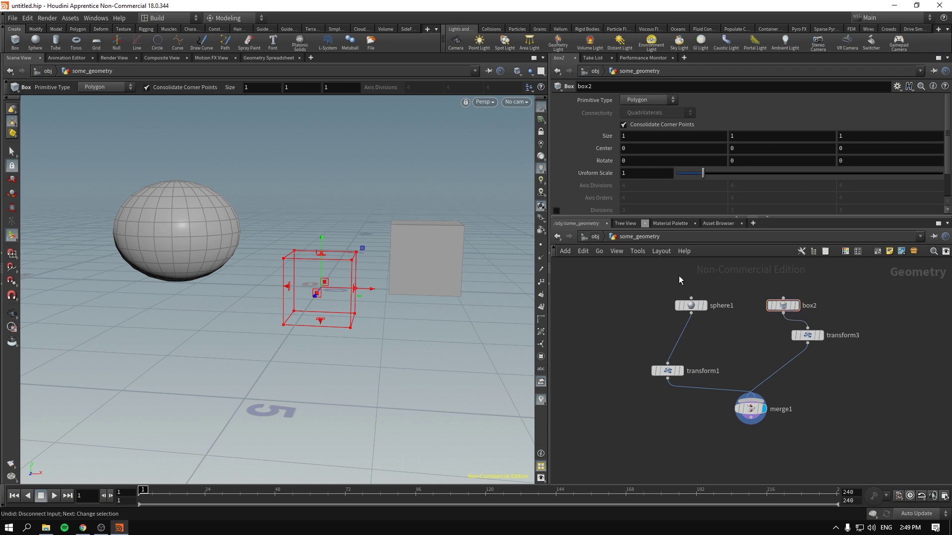
Return to the object level and widen the scene viewport relative to the parameter and network panes
click(595, 237)
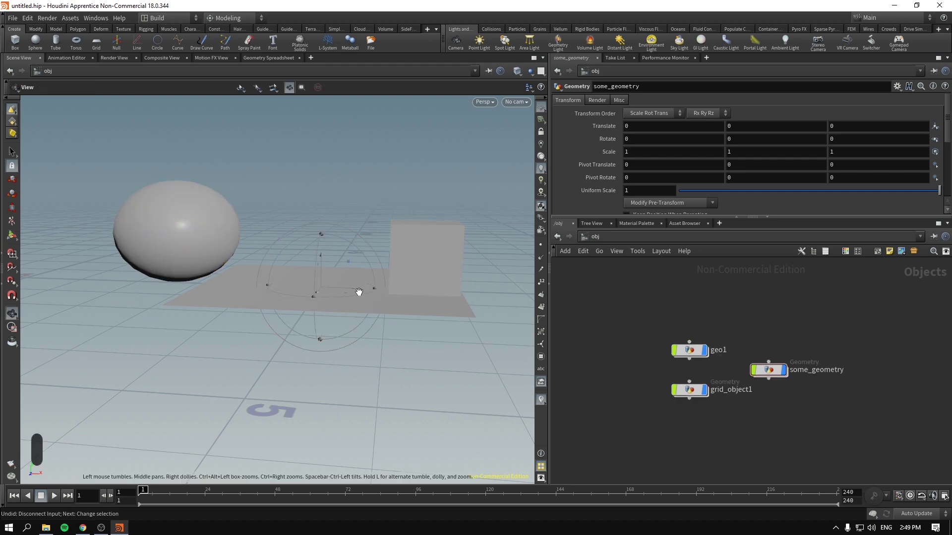
alt+drag(359, 292, 333, 308)
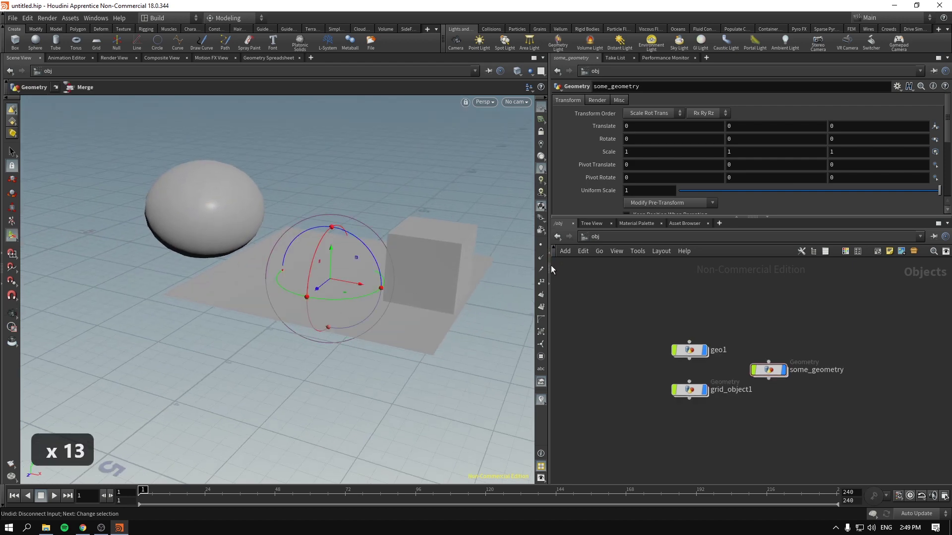
drag(551, 269, 590, 270)
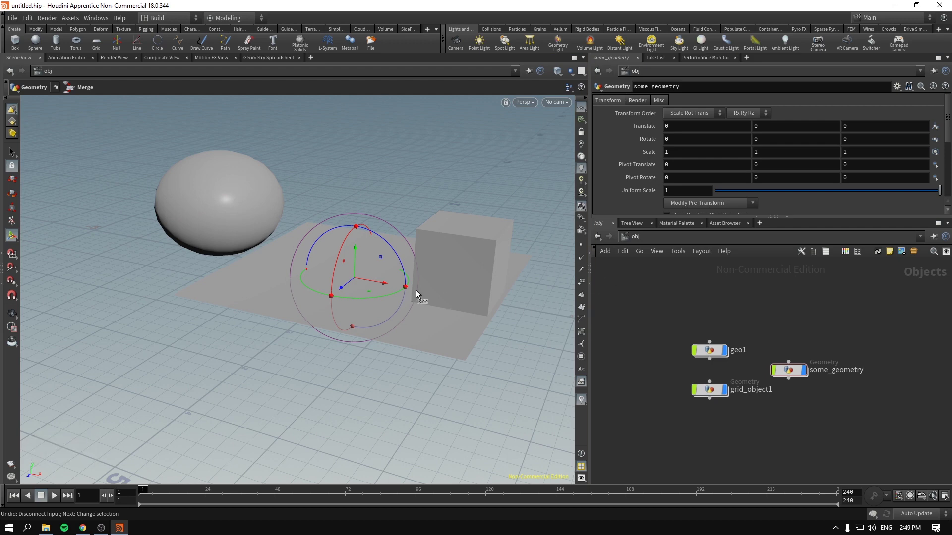
Frame the sphere, grid and box from an elevated angle and create a camera from that view
scroll(261, 228, up, 20)
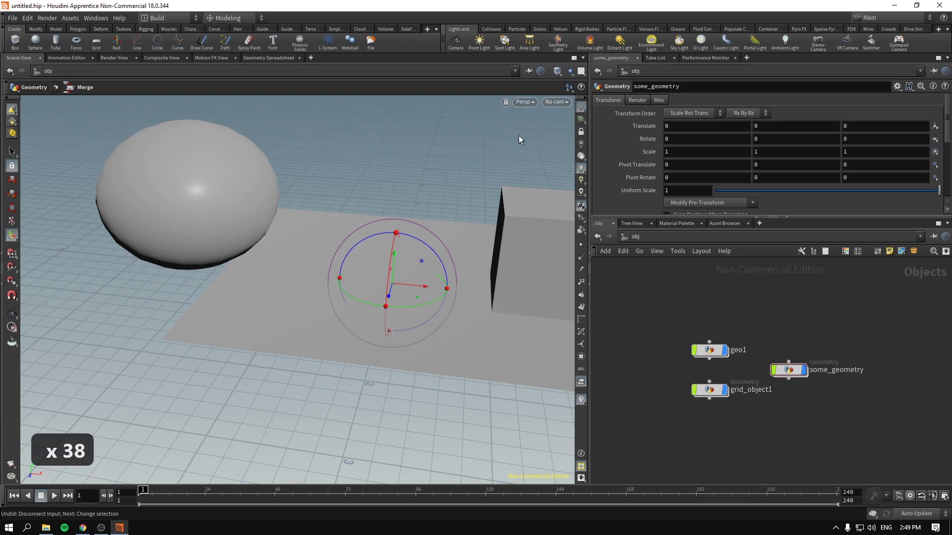
key(Escape)
scroll(484, 223, down, 20)
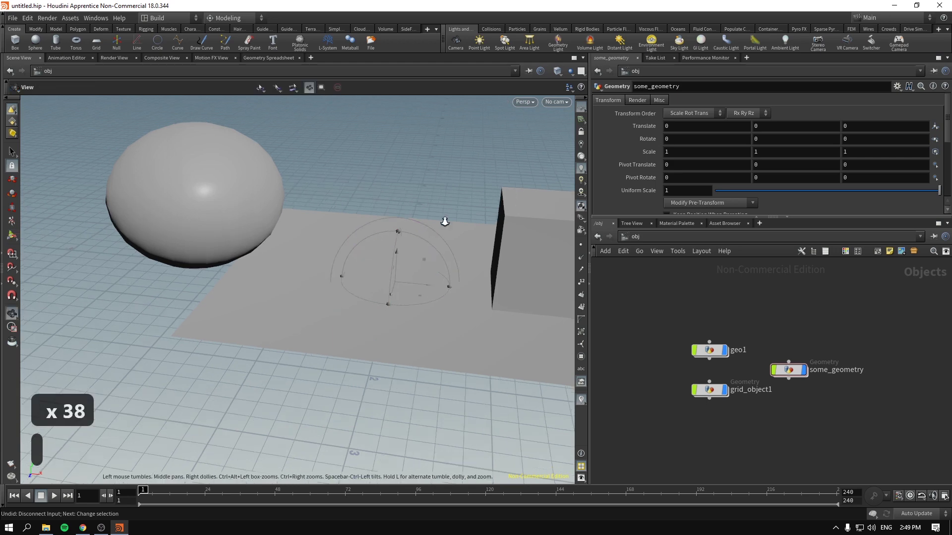
scroll(398, 248, down, 20)
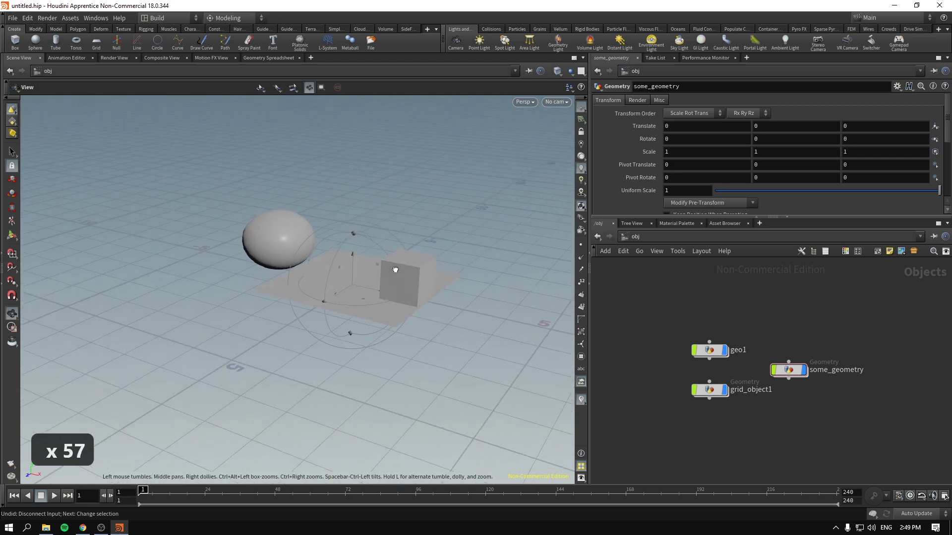
key(Return)
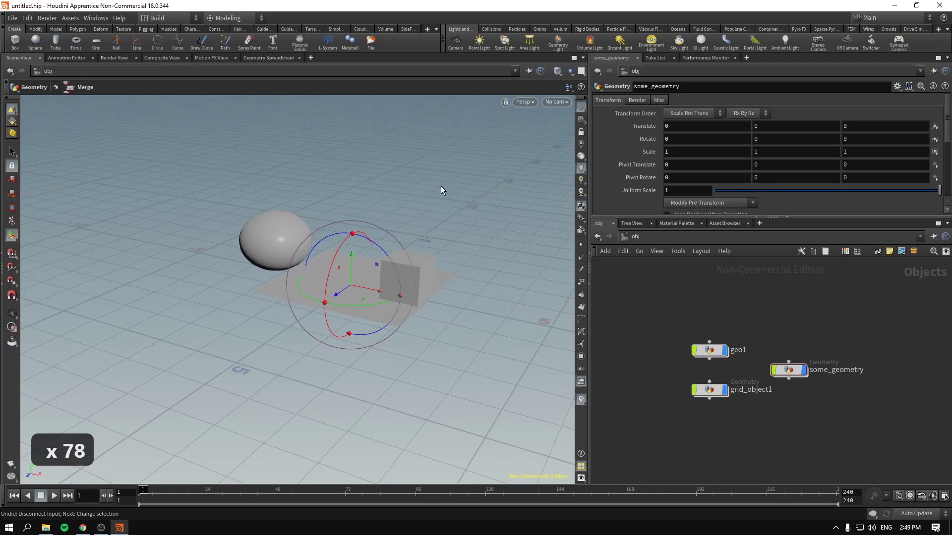
click(456, 43)
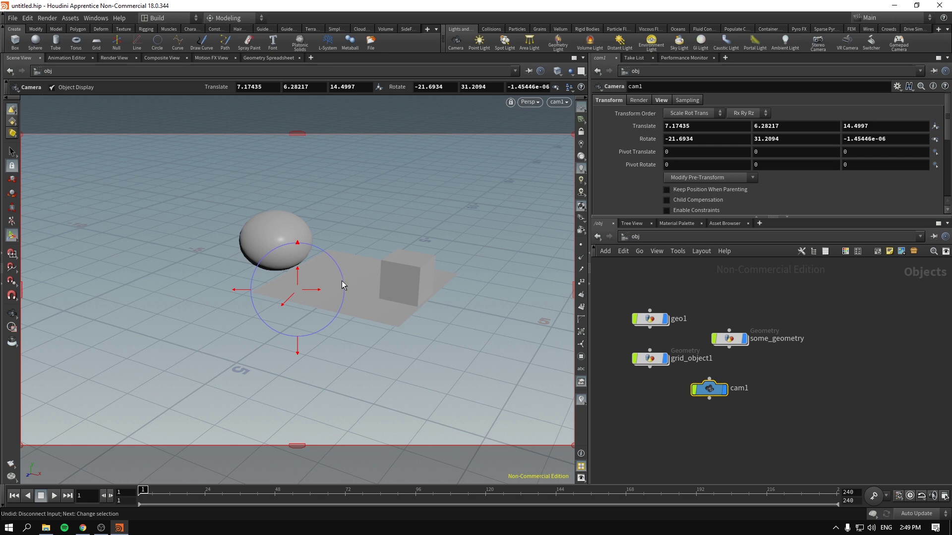
Orbit out of the camera view and examine cam1's position relative to the objects from outside
key(Escape)
scroll(334, 287, down, 12)
drag(335, 286, 462, 160)
key(Return)
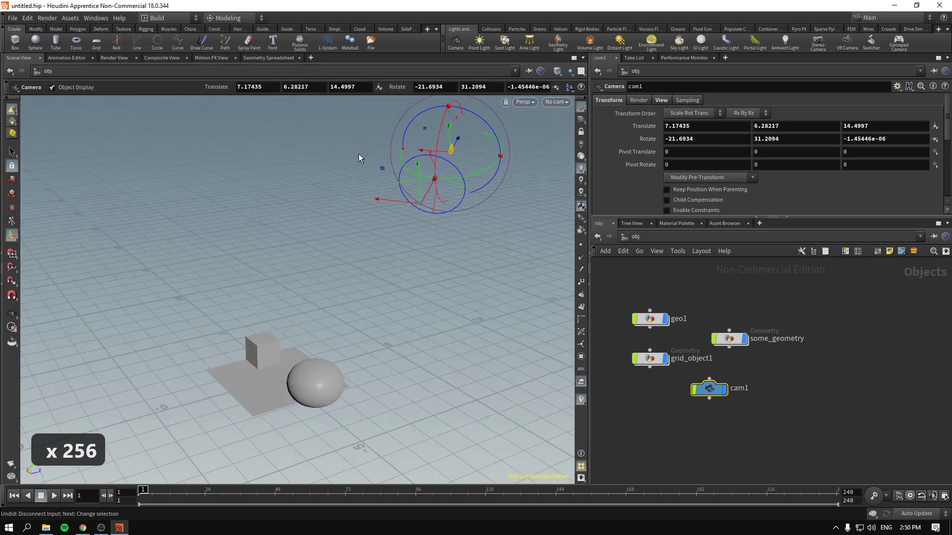
Switch the viewport to look through cam1
click(534, 101)
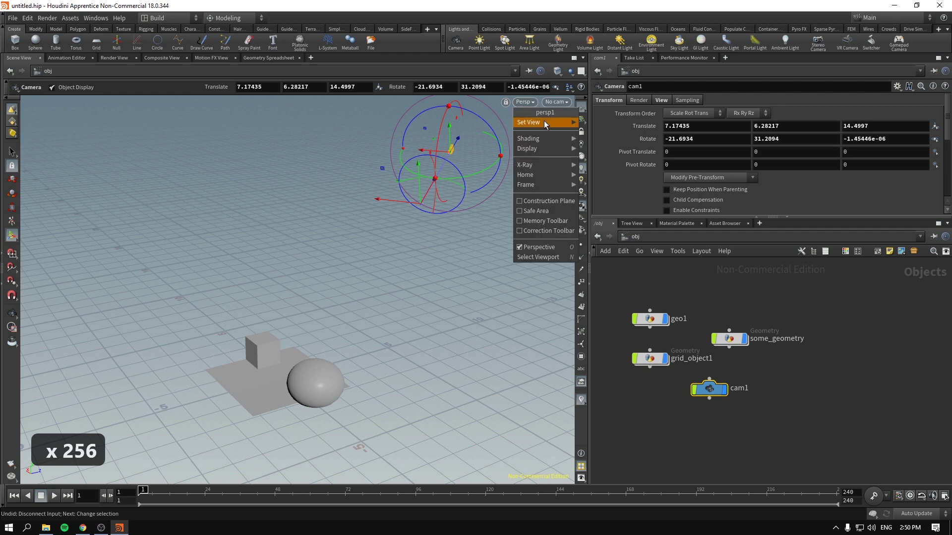
mouse_move(548, 150)
click(563, 102)
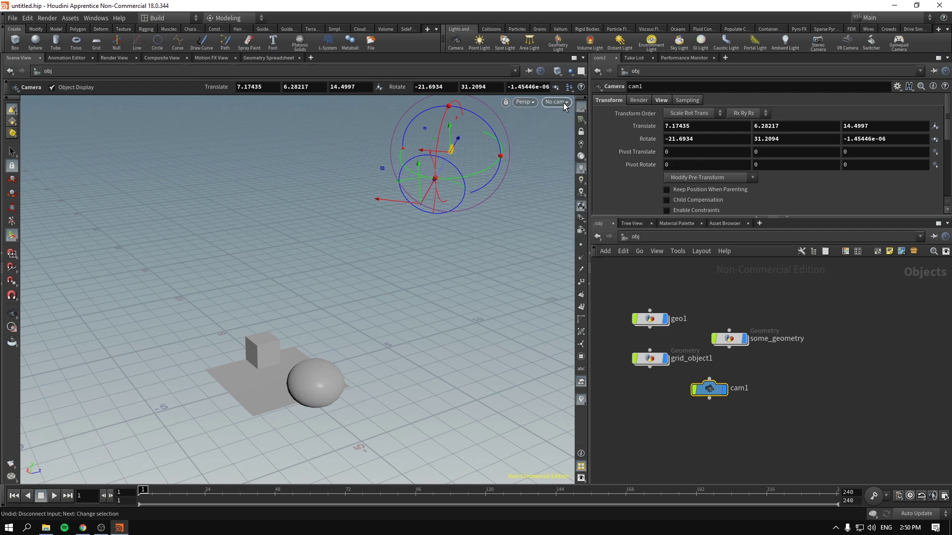
click(556, 102)
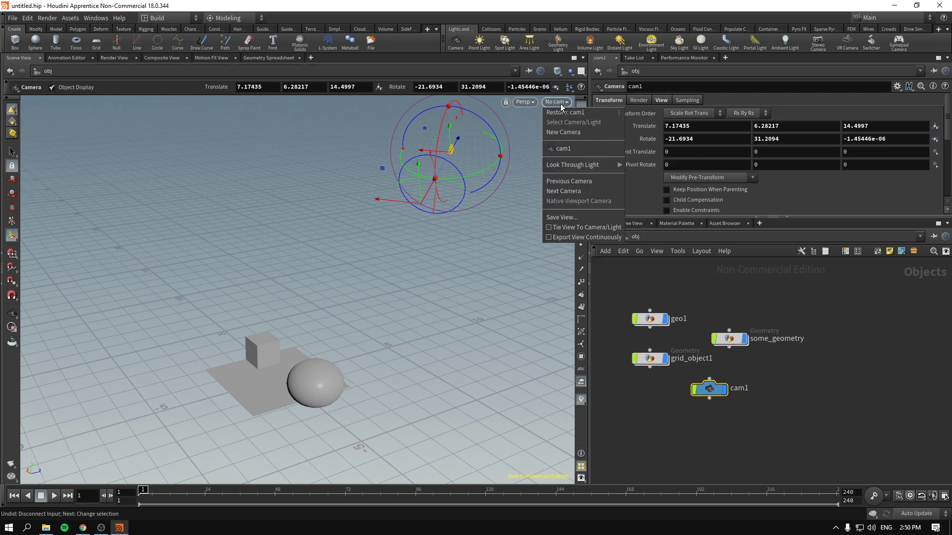
click(565, 150)
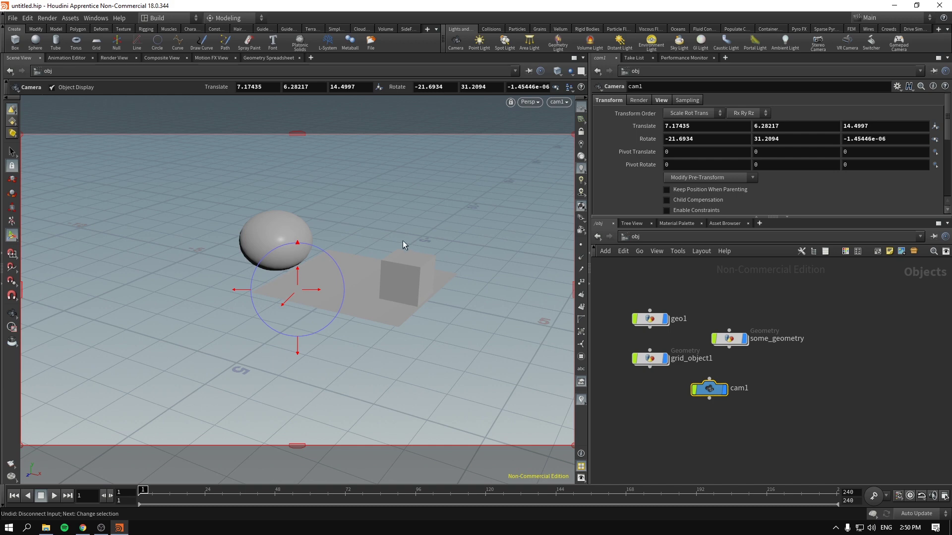
Lock cam1 to the view, reframe the sphere, grid and box from closer at an angle, and unlock the camera
click(581, 132)
key(Escape)
scroll(330, 287, up, 20)
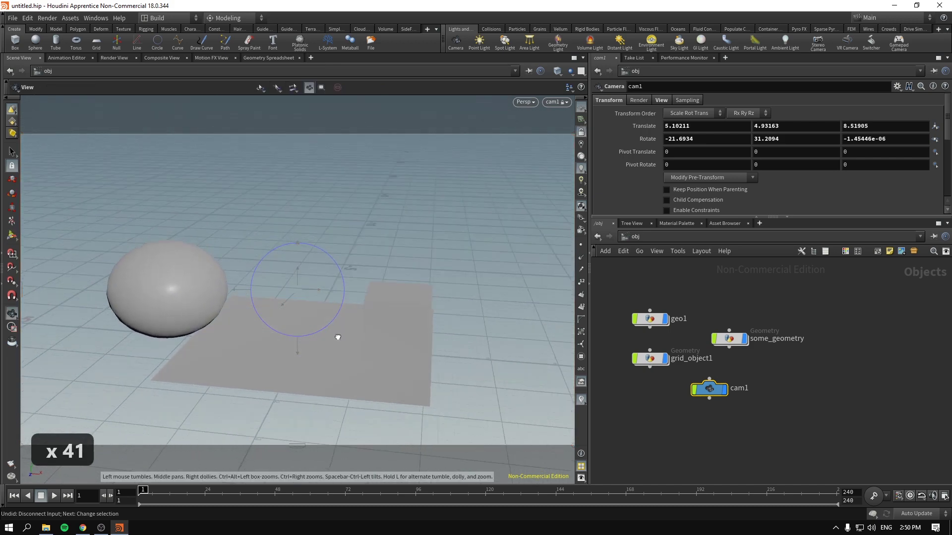
drag(337, 338, 334, 347)
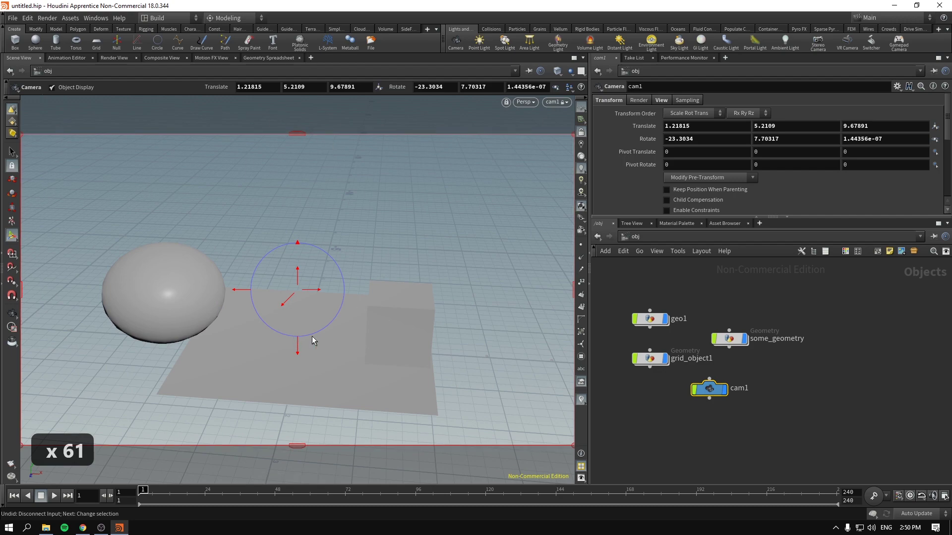
key(space)
drag(313, 340, 354, 318)
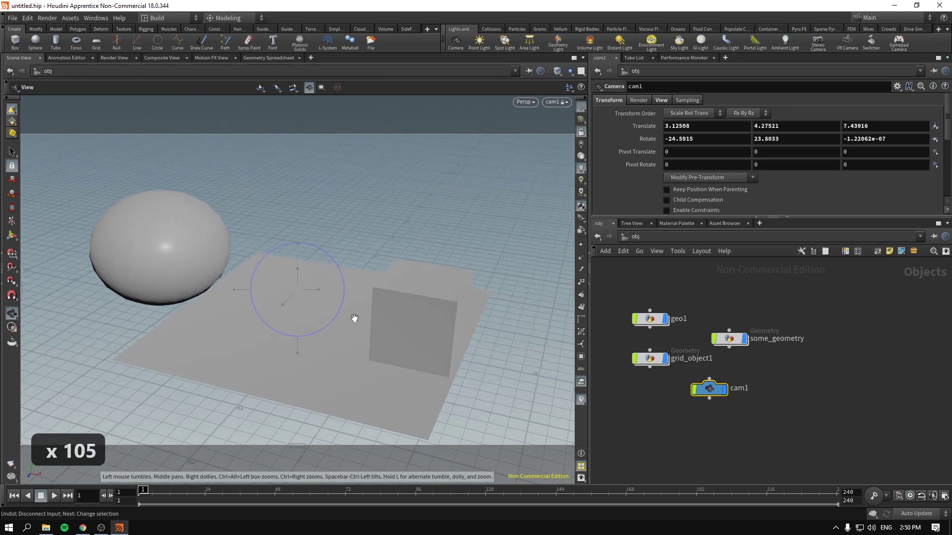
click(580, 132)
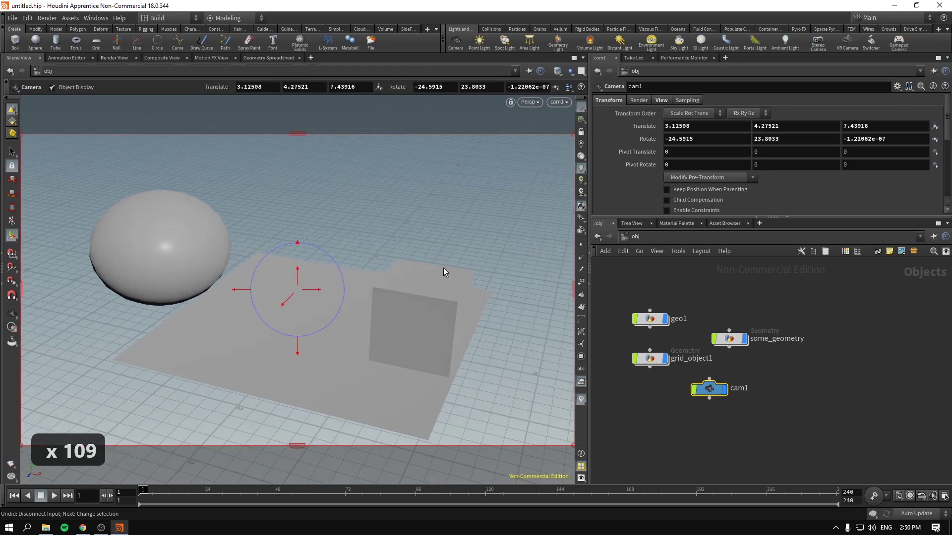
Orbit out of cam1's view and examine the repositioned camera from outside
key(space)
drag(362, 310, 315, 353)
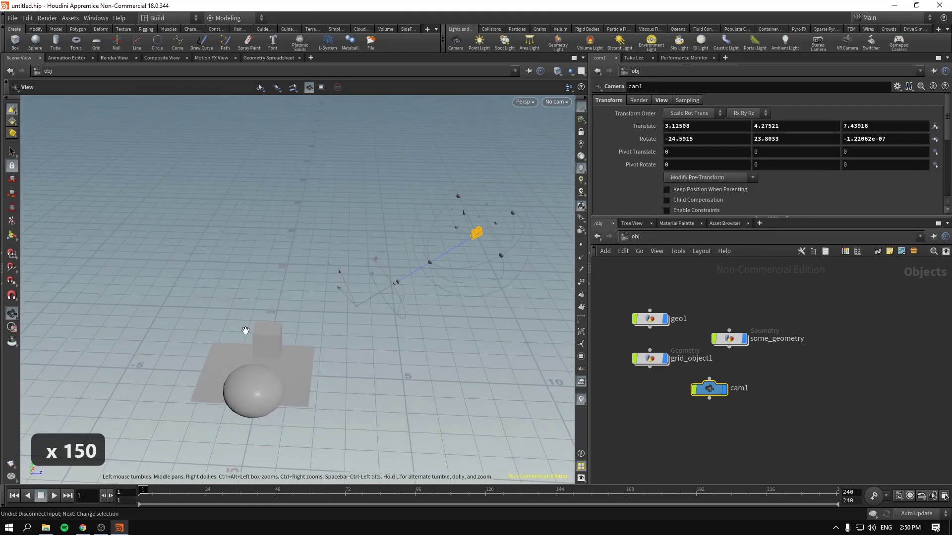
key(Return)
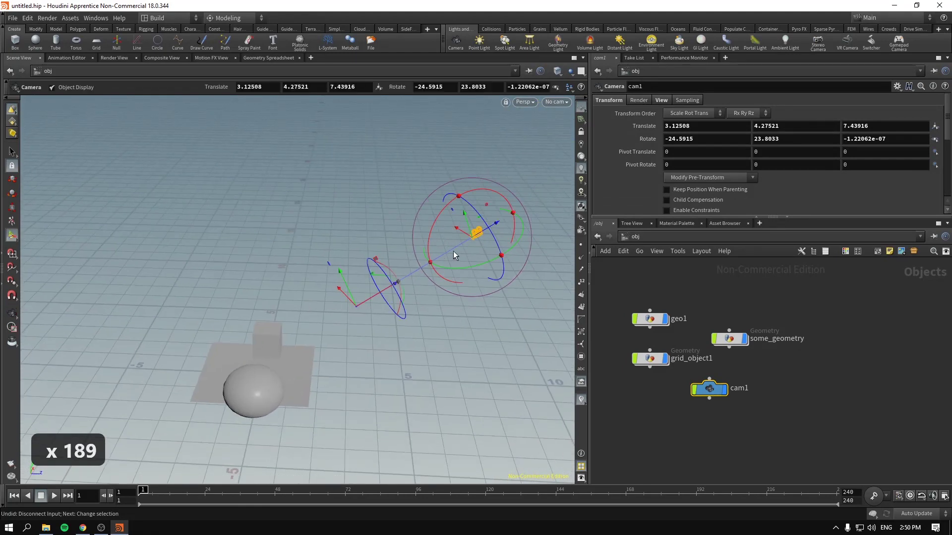
Look through cam1, lock it to the view, reframe the sphere, grid and box from a lower angle, and unlock it
mouse_move(322, 318)
mouse_down()
mouse_move(312, 317)
mouse_move(329, 312)
mouse_up()
click(555, 101)
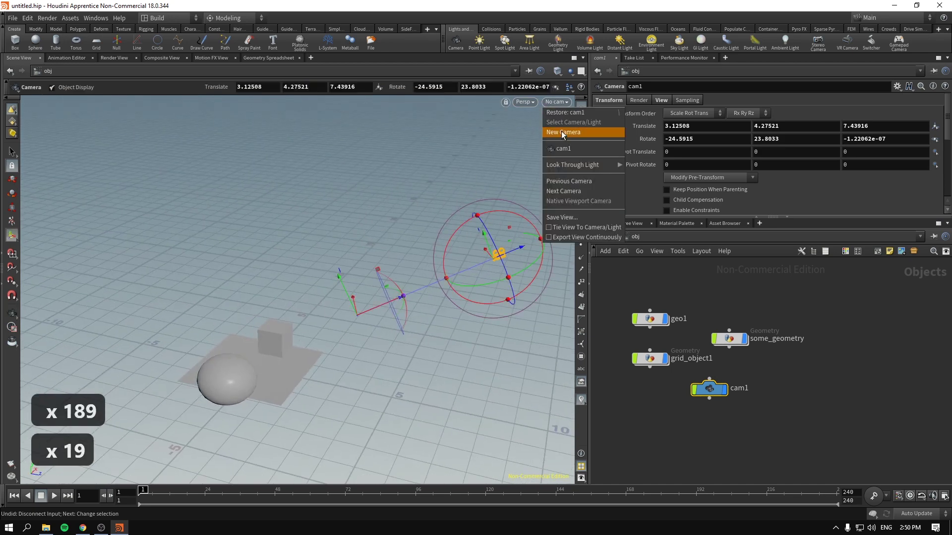
click(569, 149)
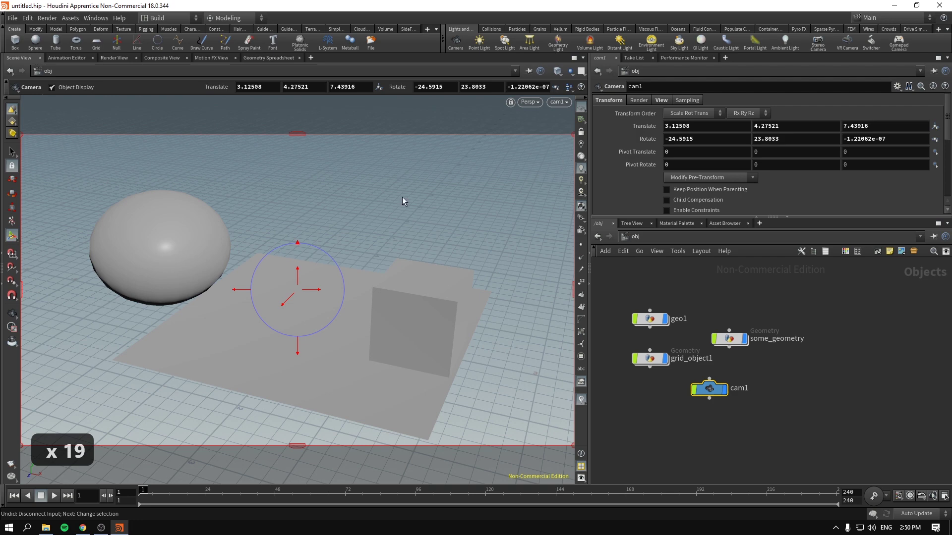
click(582, 132)
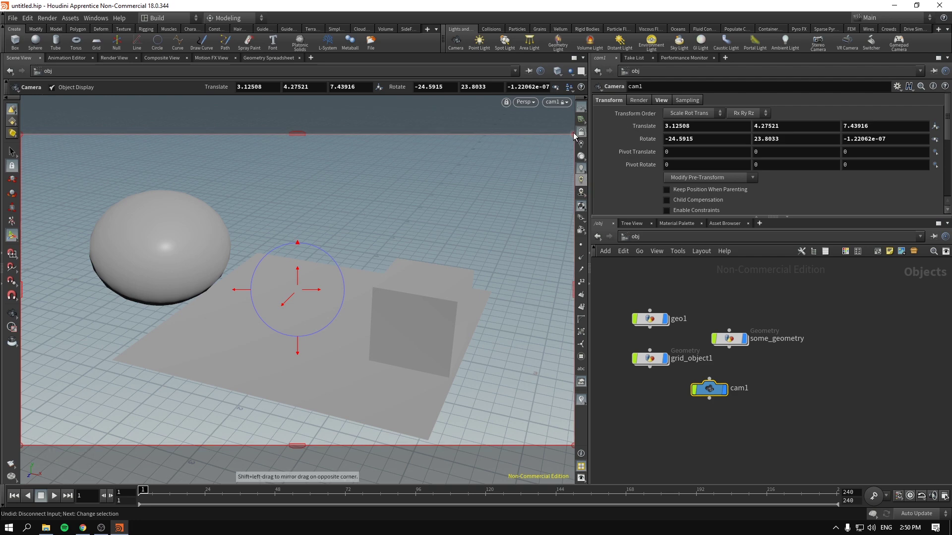
key(space)
drag(297, 344, 397, 318)
key(Return)
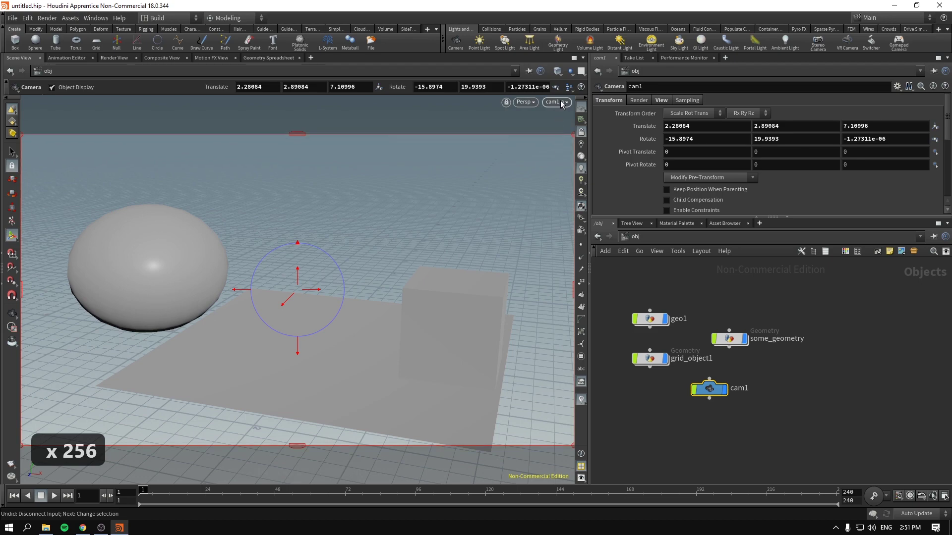
click(581, 133)
Create a second camera from a low view past the sphere toward the box, and place its node beside cam1
key(Escape)
drag(319, 333, 376, 300)
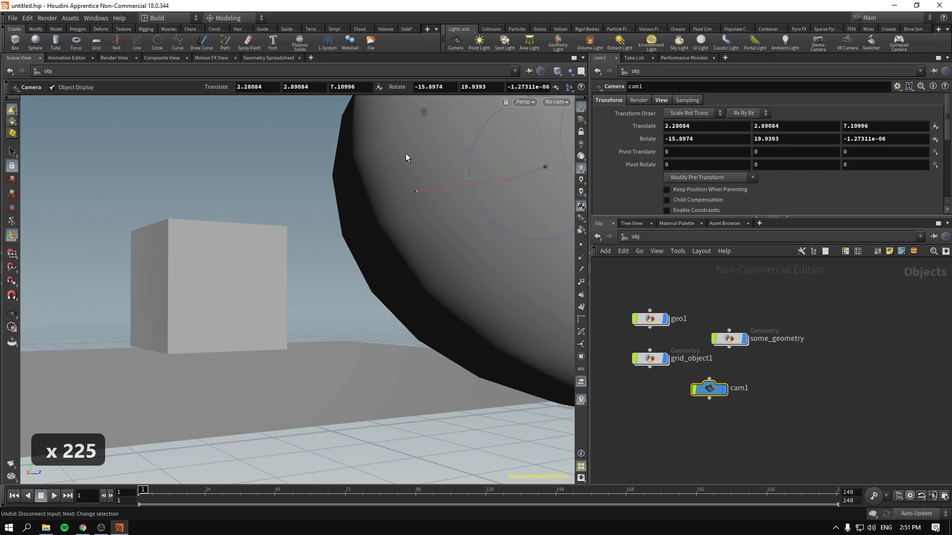
ctrl+click(454, 45)
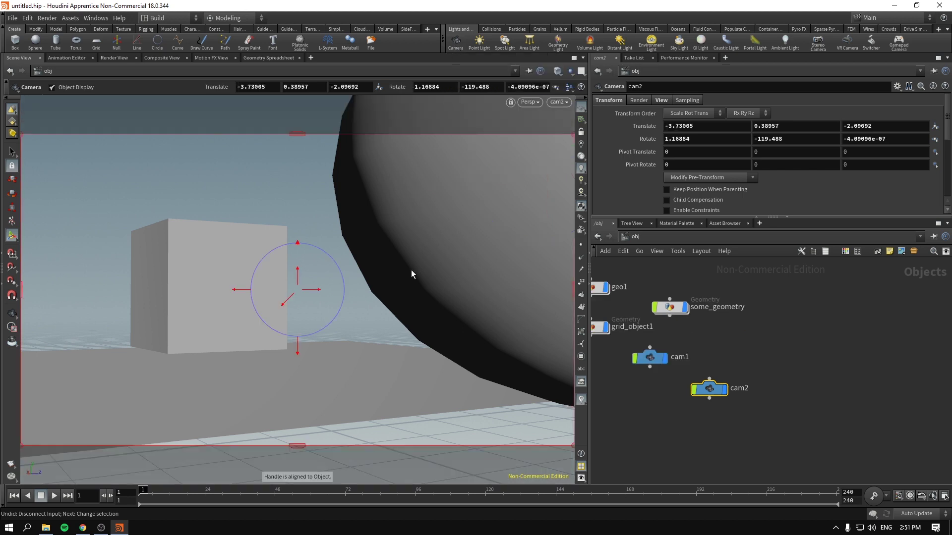
drag(721, 389, 760, 356)
Enlarge the parameter area and set cam2's focal length to 24.8 mm
scroll(721, 161, down, 5)
scroll(694, 159, up, 5)
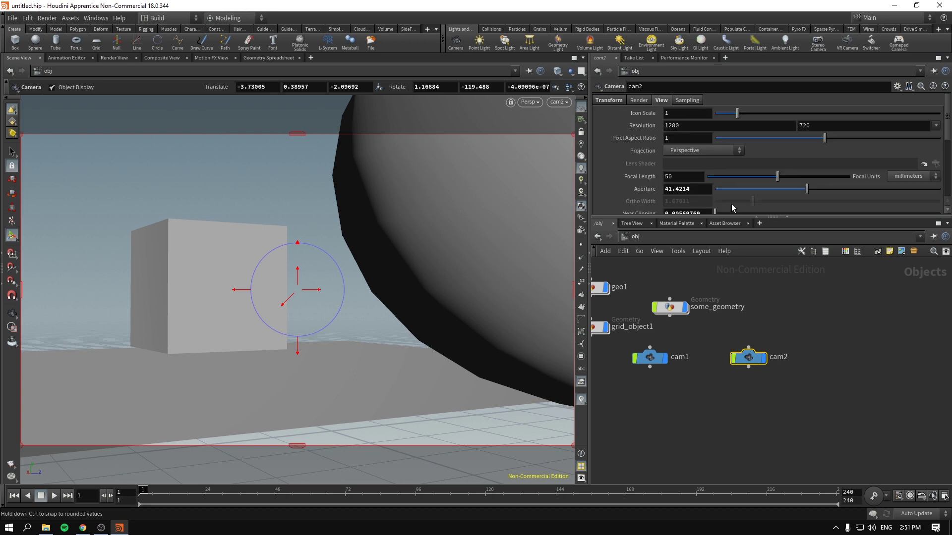
drag(761, 217, 761, 259)
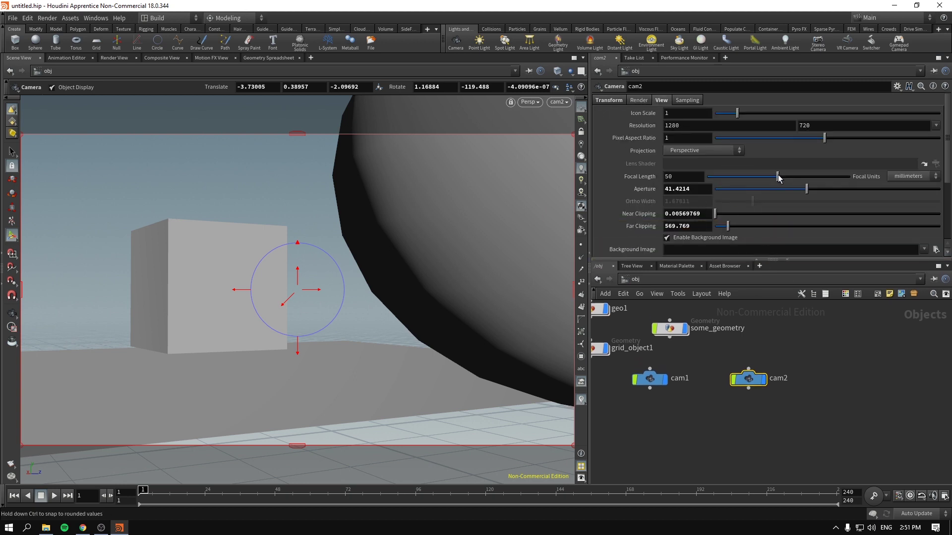
drag(777, 175, 741, 179)
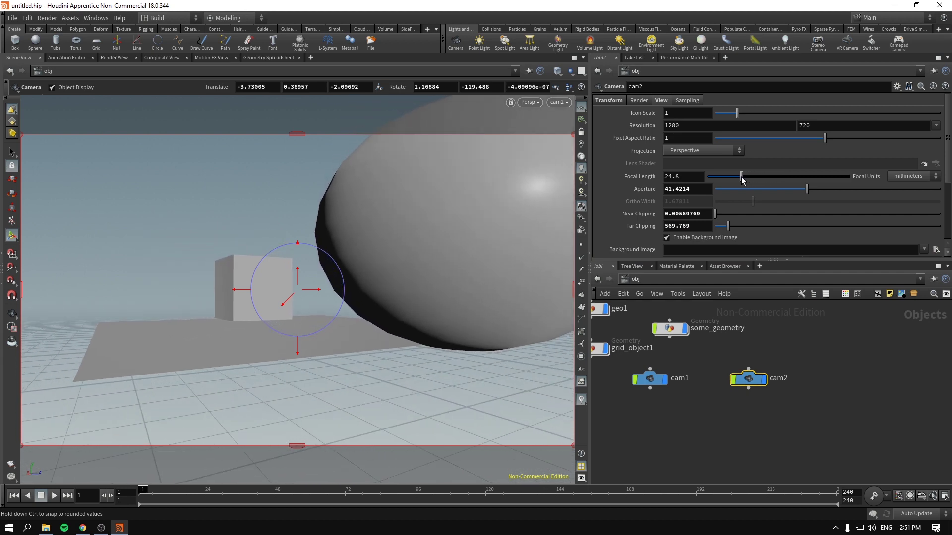
Lock cam2 to the view, move it closer to the sphere and box, align its node with cam1, and unlock it
click(580, 133)
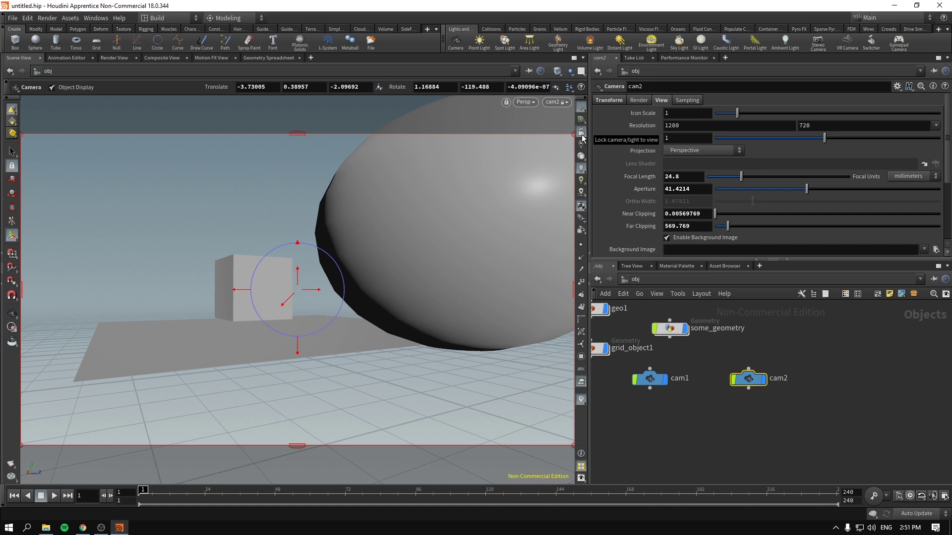
key(Escape)
scroll(357, 299, up, 20)
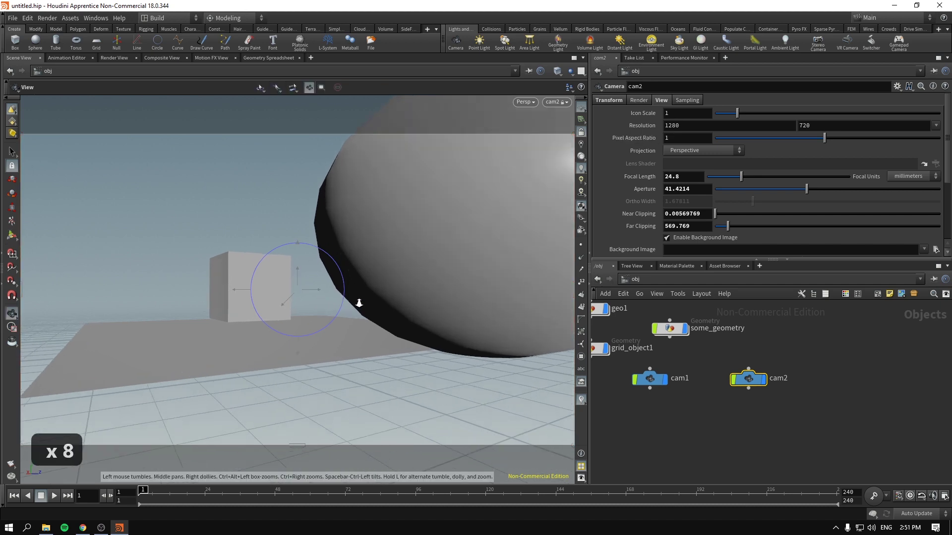
scroll(426, 287, up, 20)
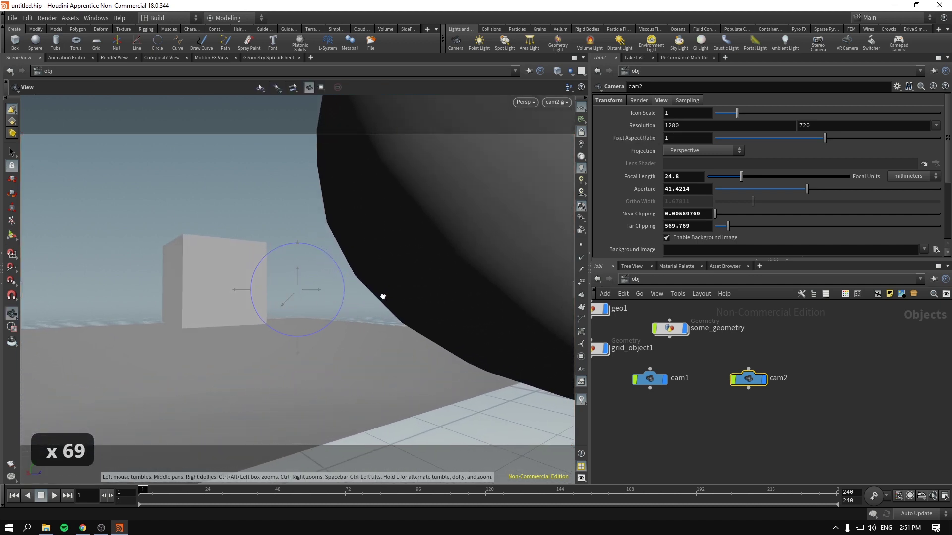
scroll(368, 293, up, 20)
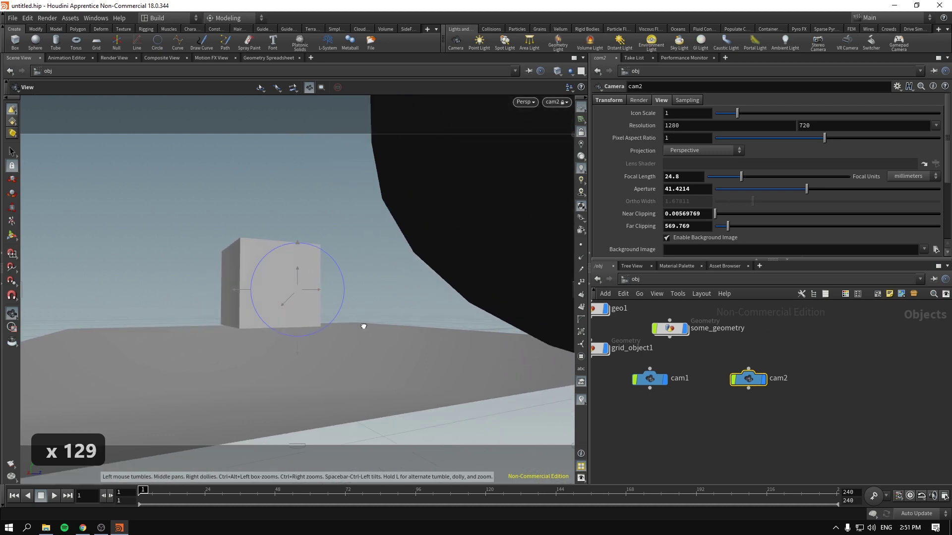
scroll(366, 325, up, 16)
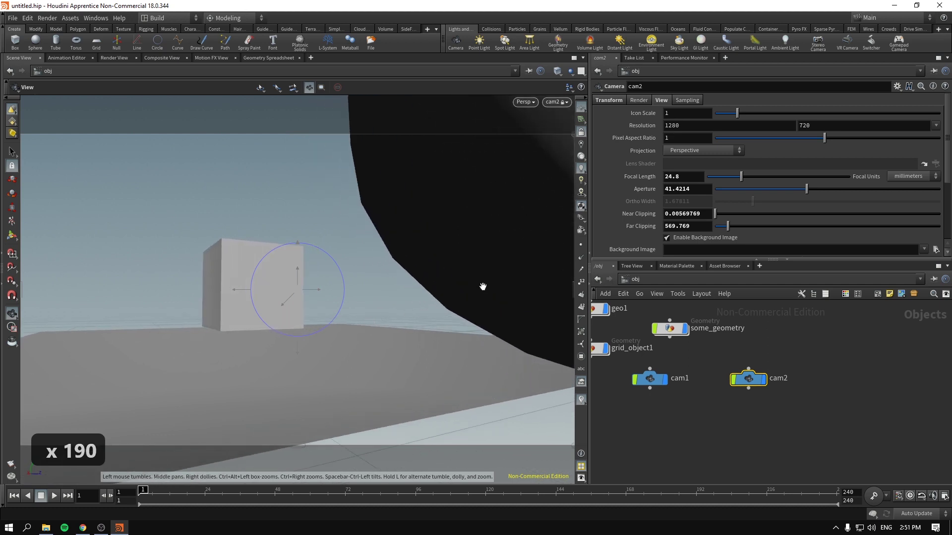
drag(482, 287, 485, 284)
key(Return)
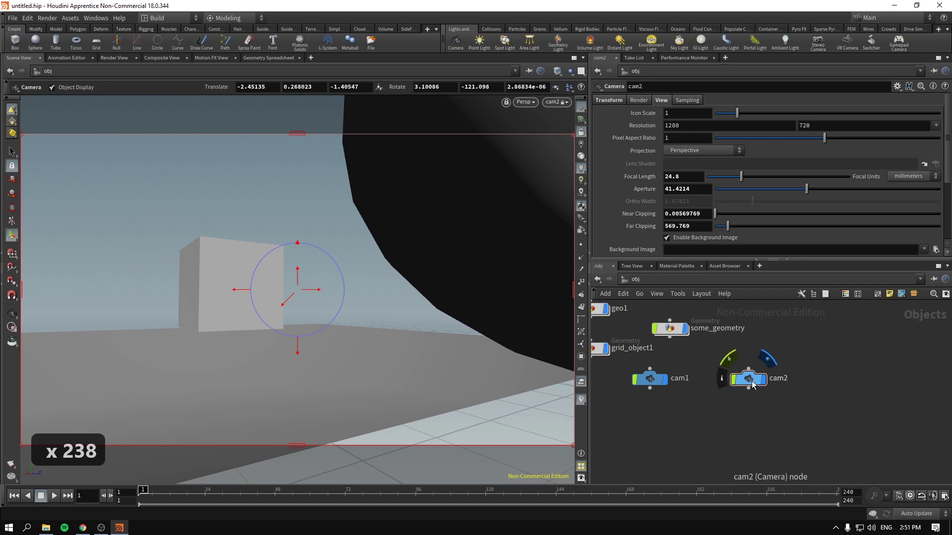
drag(753, 386, 764, 386)
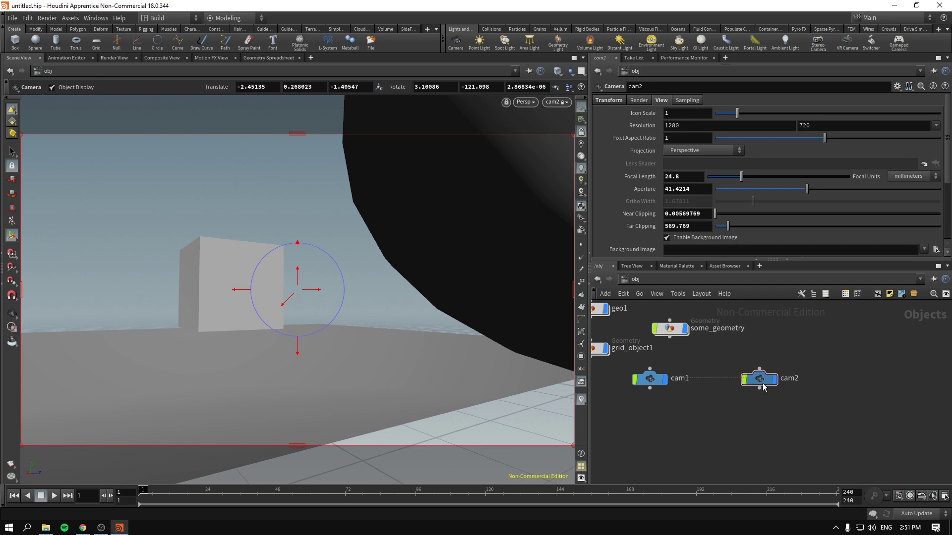
click(581, 133)
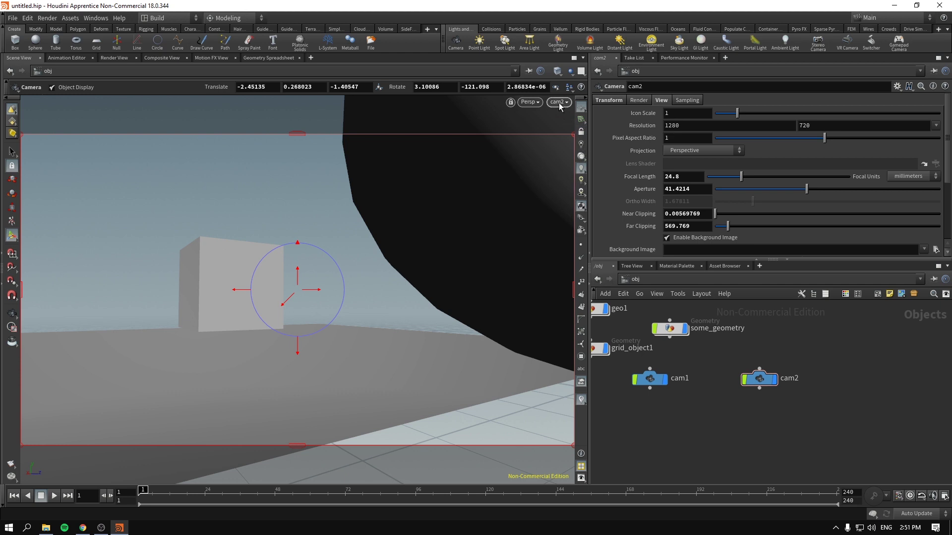
Switch the viewport back and forth between cam1 and cam2 to compare their framing, ending on cam1
click(562, 104)
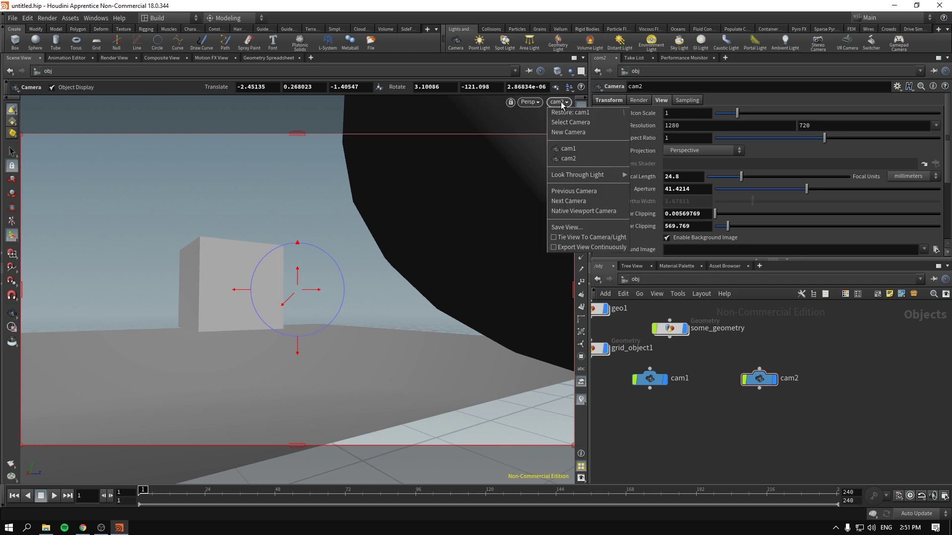
click(573, 147)
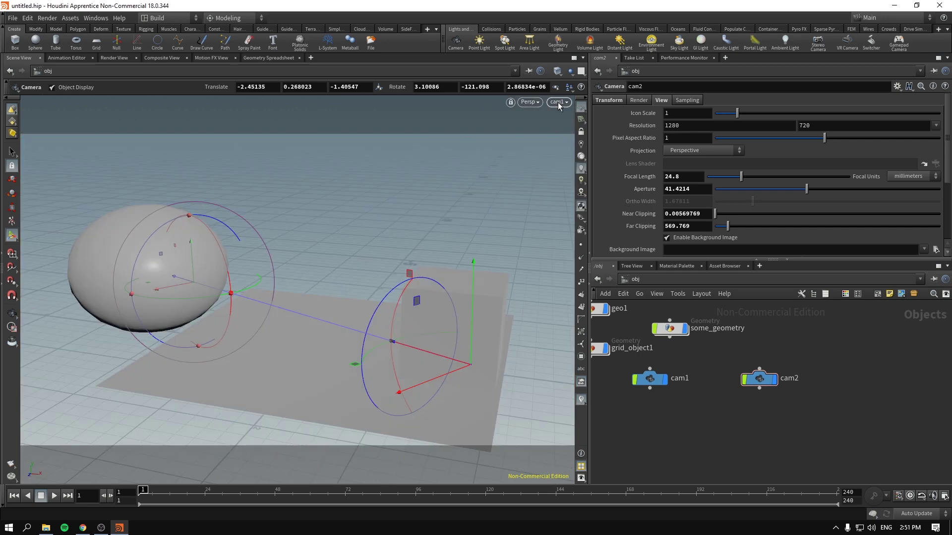
click(558, 102)
click(573, 159)
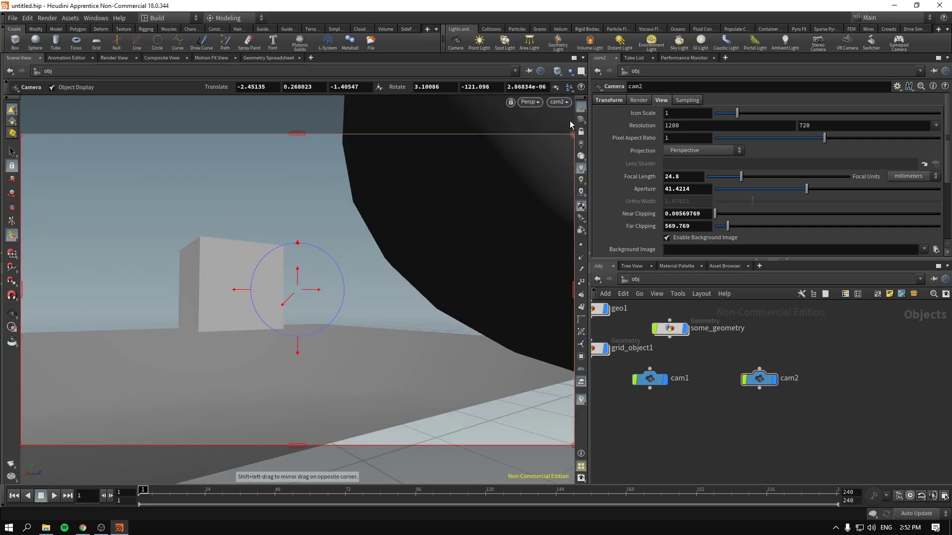
click(560, 103)
click(564, 149)
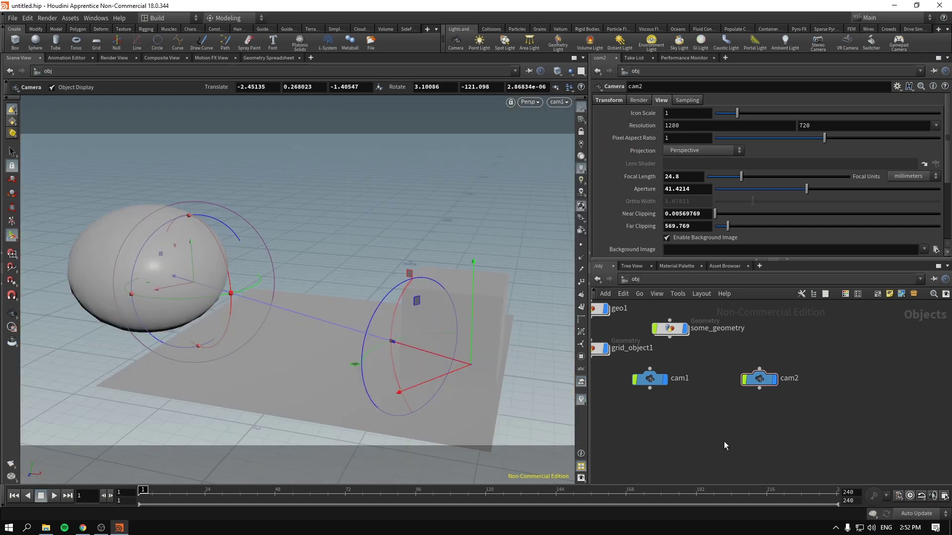
Move the cam1 and cam2 nodes together above and away from the geometry nodes in the network
middle_drag(723, 445, 762, 432)
key(Escape)
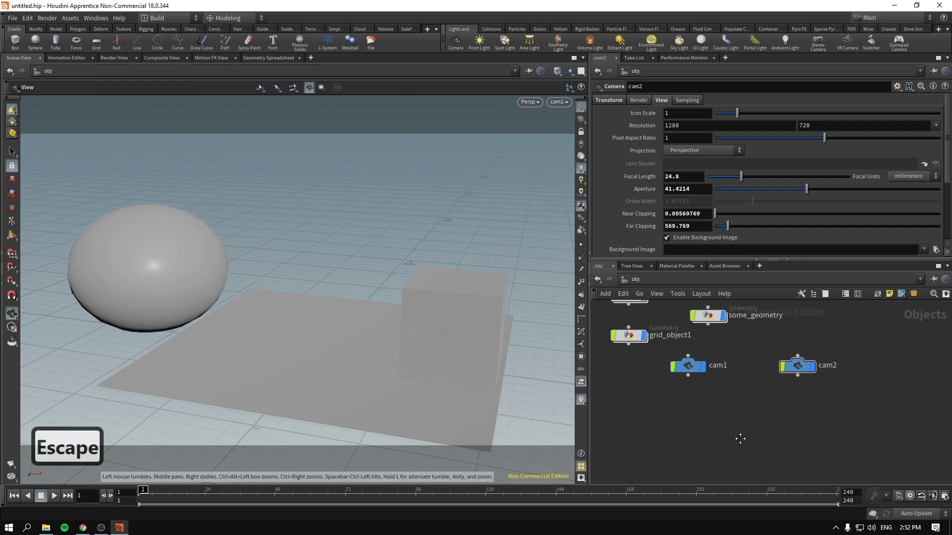
middle_drag(740, 439, 775, 470)
scroll(774, 470, down, 1)
drag(691, 449, 839, 407)
drag(733, 412, 801, 335)
click(807, 411)
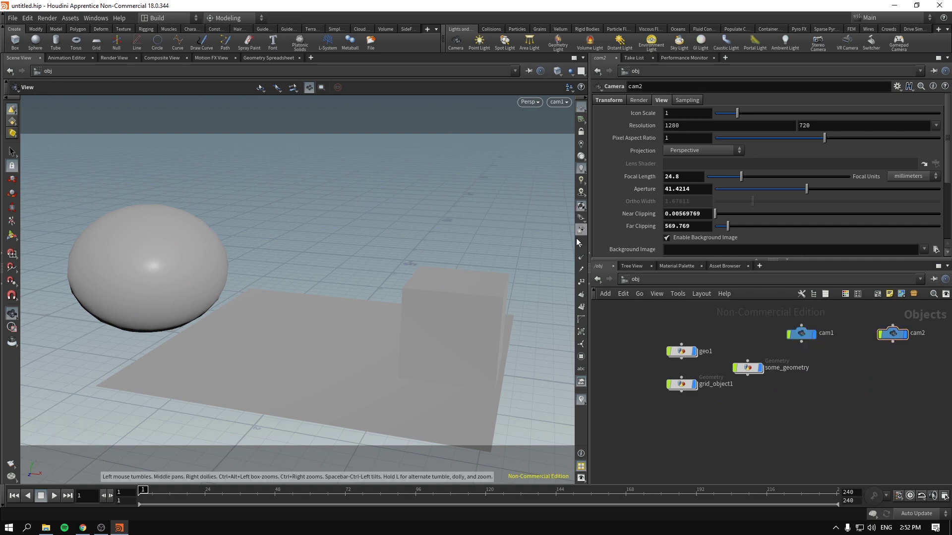
Leave the cam1 view, add a Sky Light to the scene, and close the Houdini Console
click(560, 102)
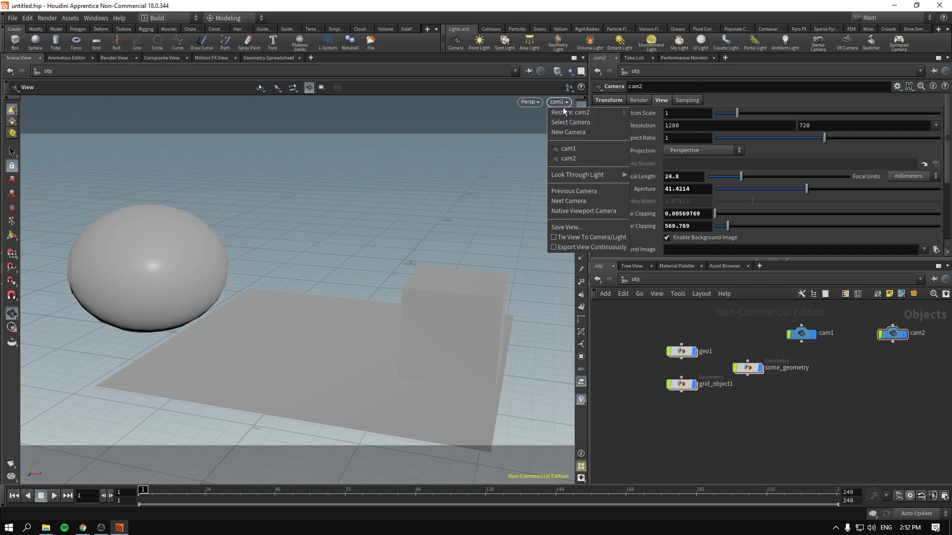
click(563, 105)
scroll(467, 310, down, 4)
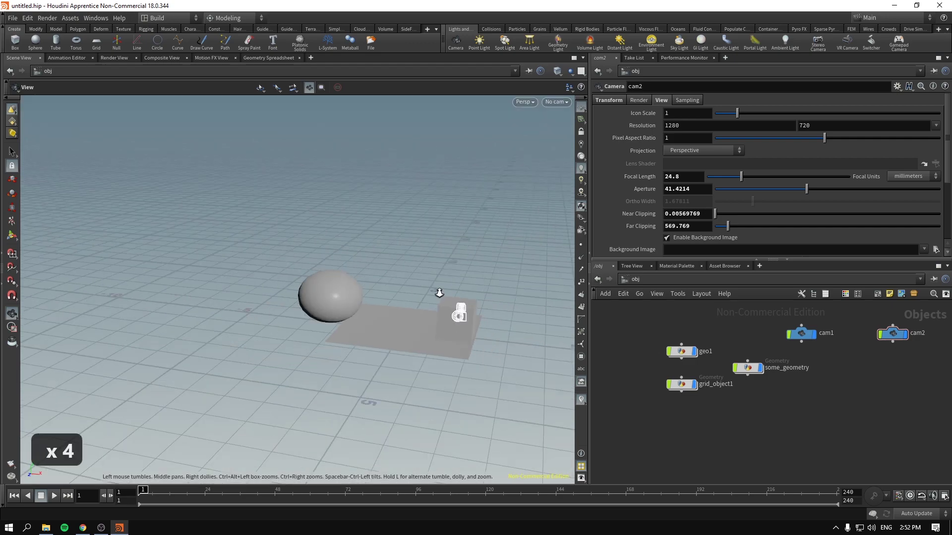
drag(439, 293, 340, 315)
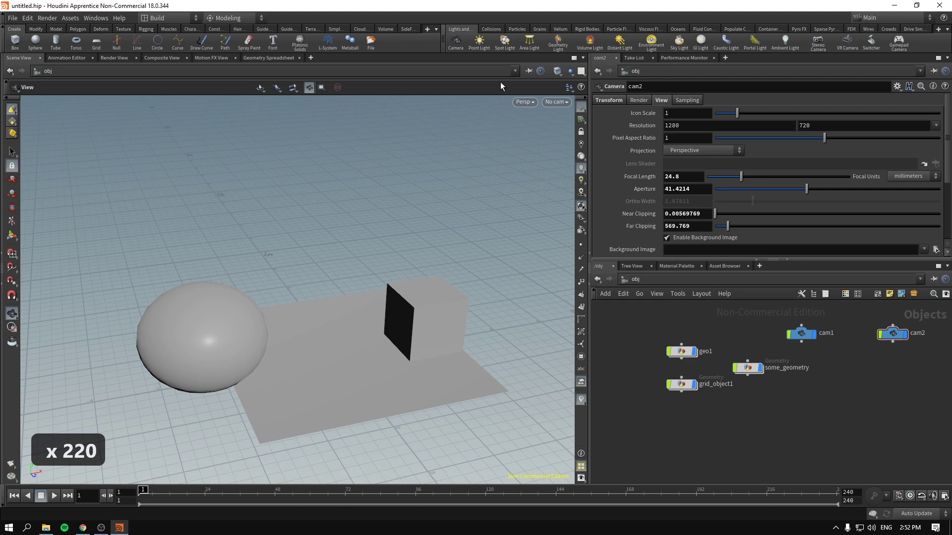
click(681, 49)
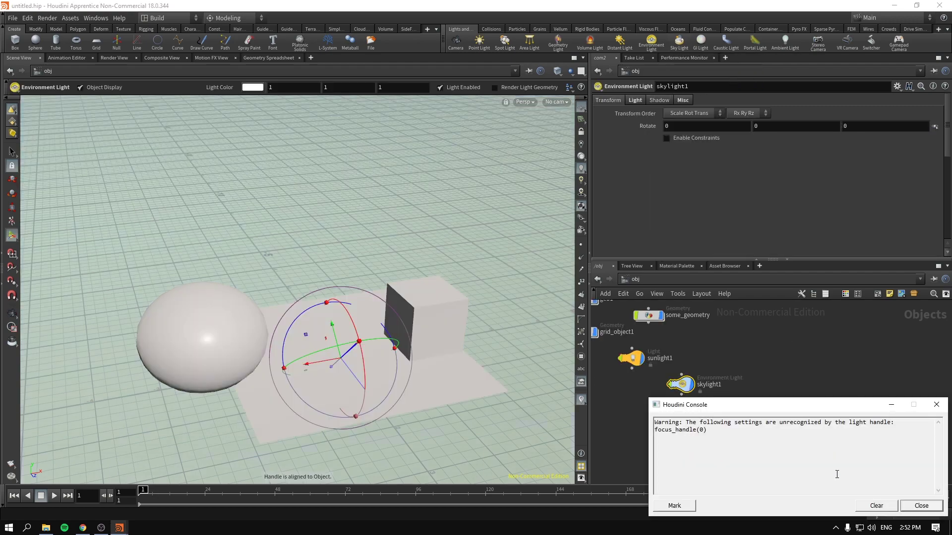
click(915, 505)
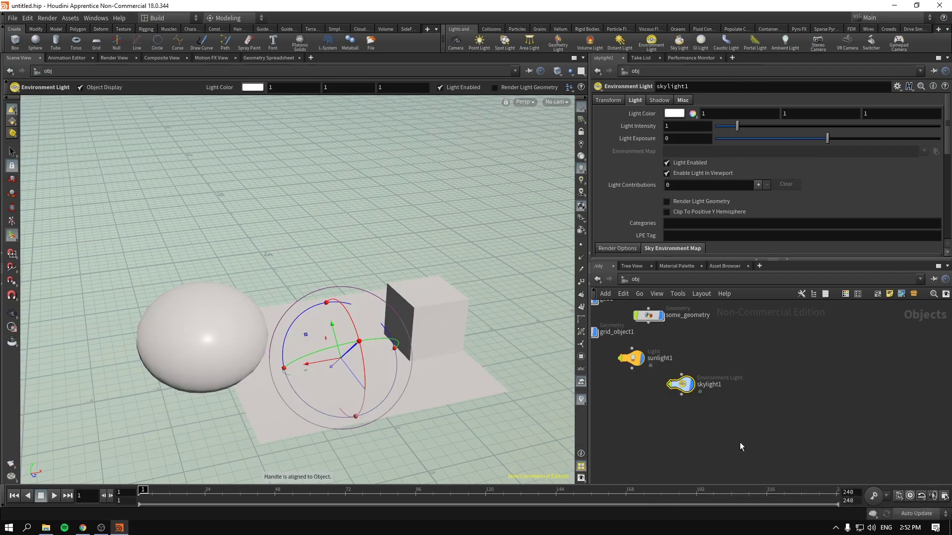
Toggle sunlight1 and skylight1 off and on in turn to compare how each one lights the scene
click(631, 357)
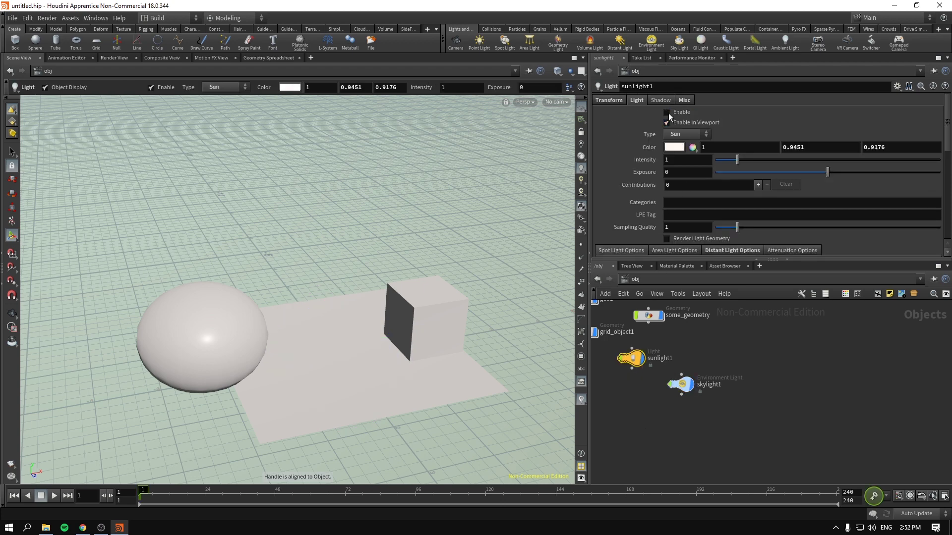
click(667, 113)
drag(710, 377, 711, 377)
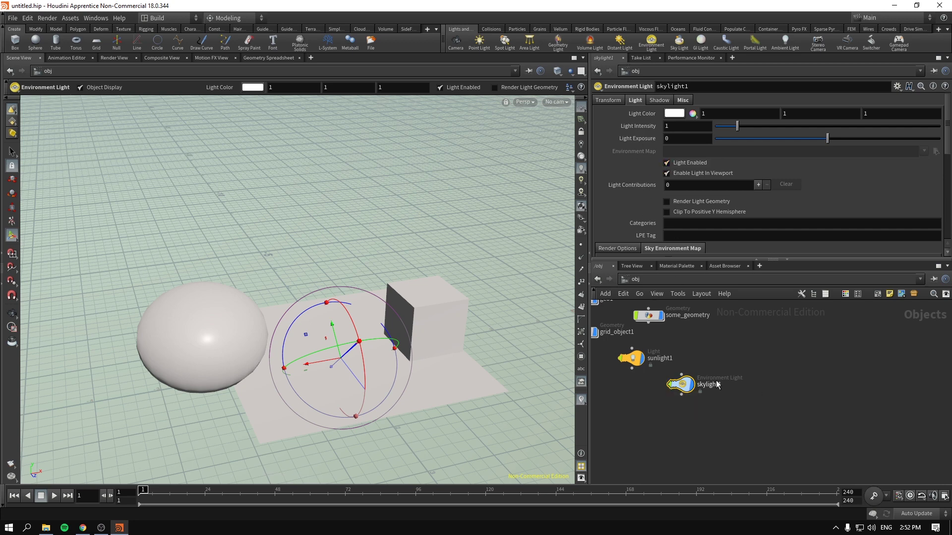
click(667, 164)
click(666, 163)
click(666, 164)
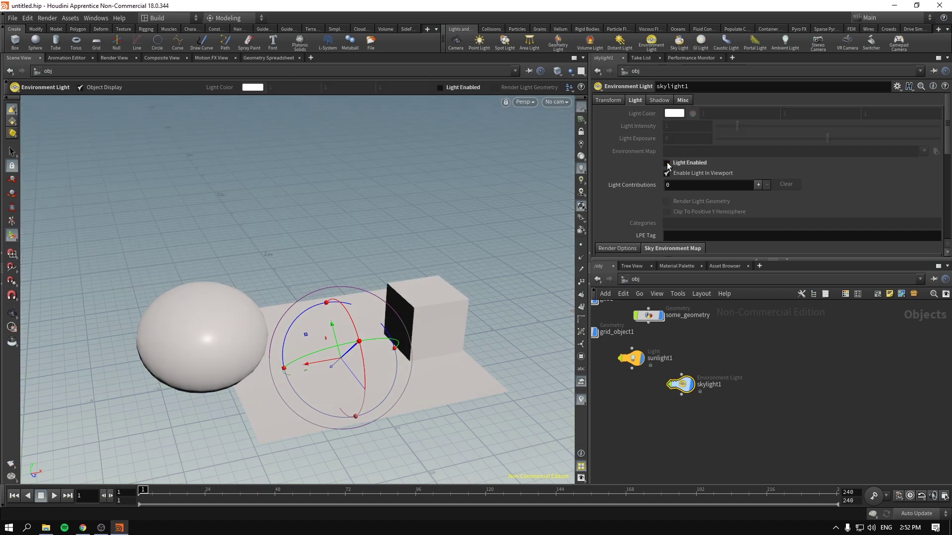
click(667, 163)
Disable the skylight1 light and move the sunlight1 node down beside it
middle_drag(706, 443, 772, 454)
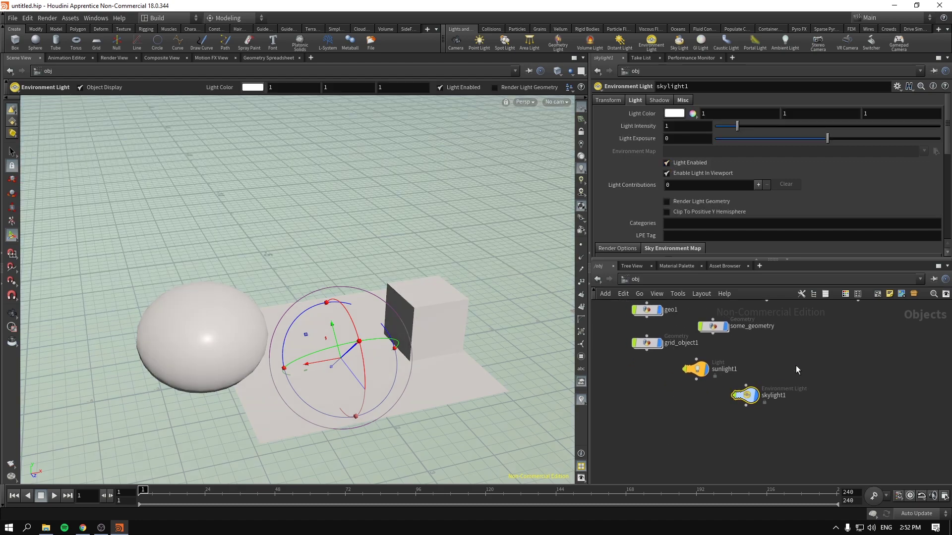
click(679, 162)
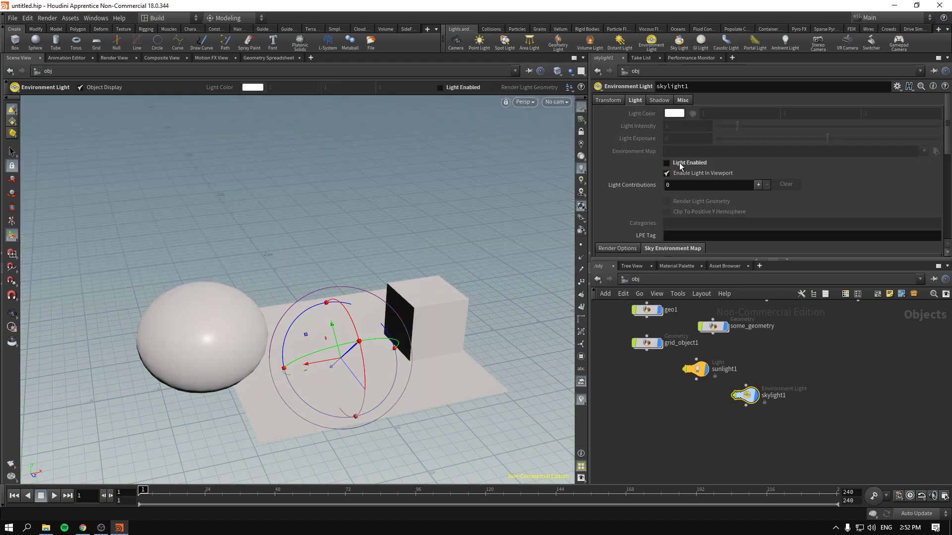
drag(696, 369, 699, 398)
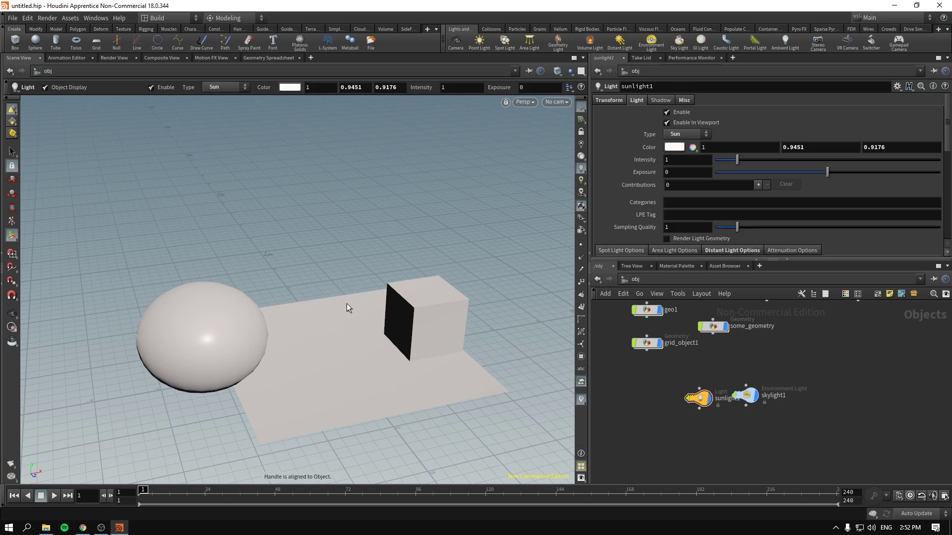
key(space)
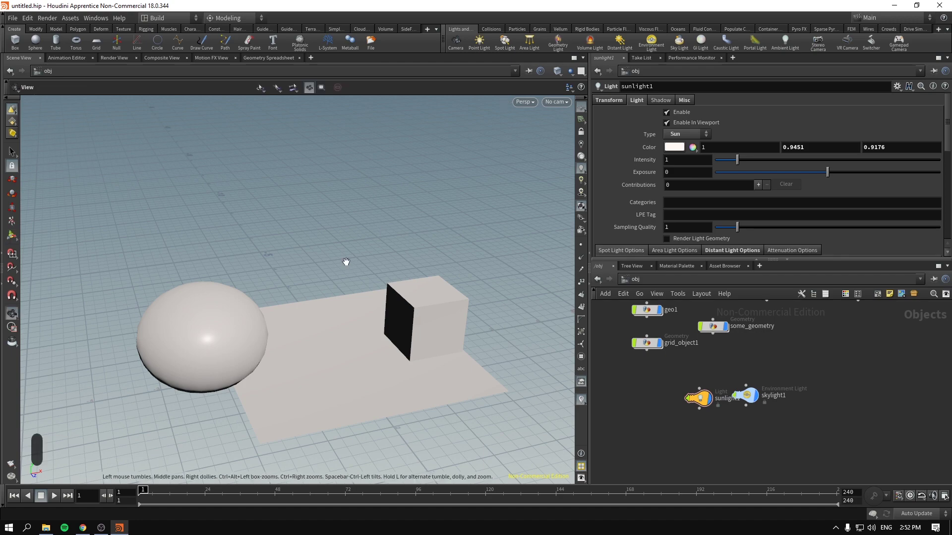
Open the viewport's display options and look through the Scene, Lights and Background settings
drag(346, 263, 378, 256)
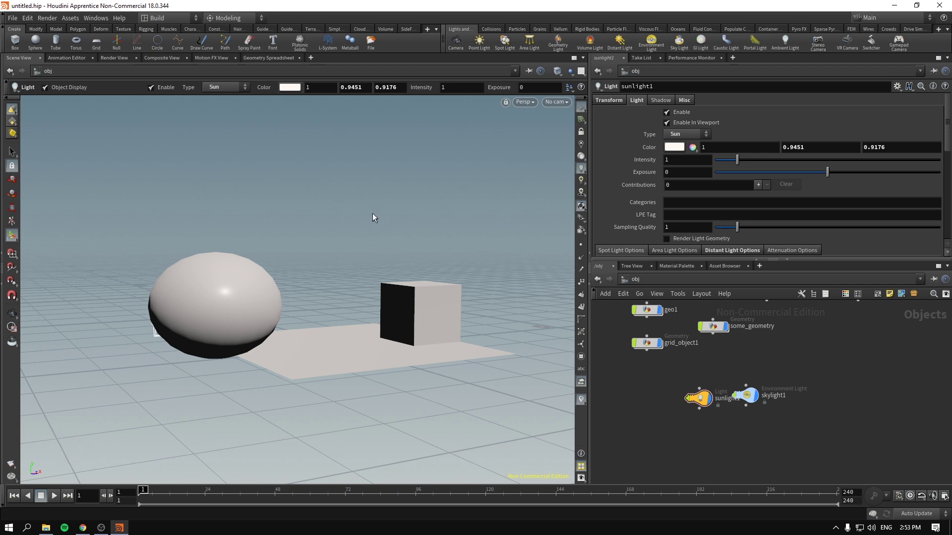
key(d)
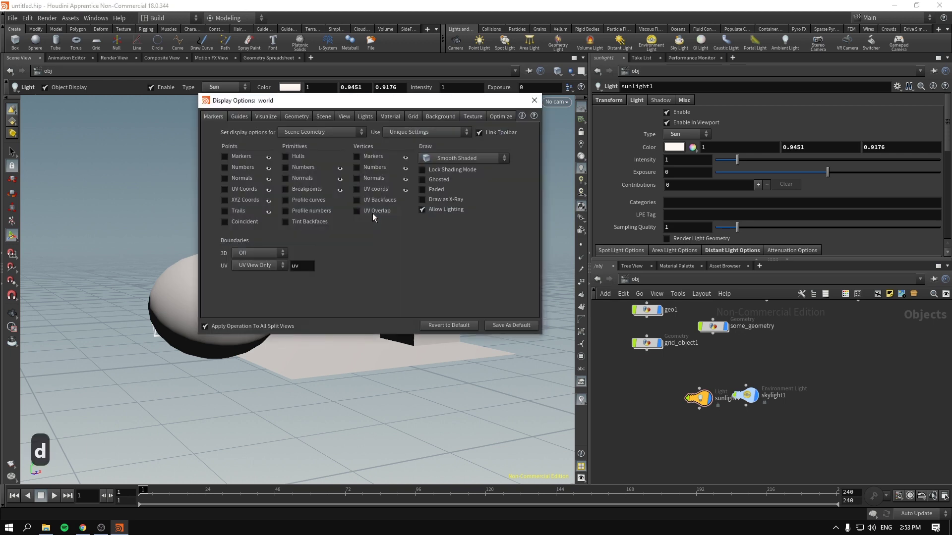
drag(285, 103, 341, 159)
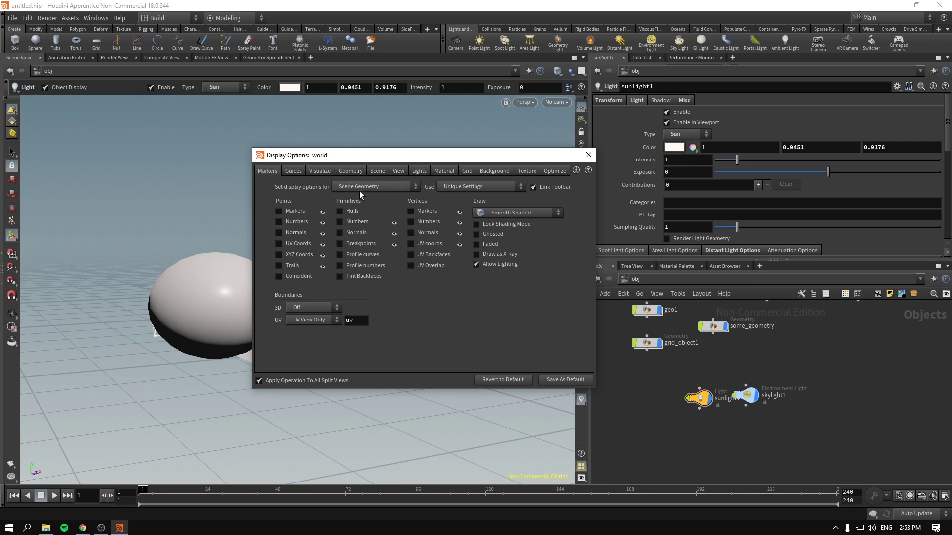
click(399, 171)
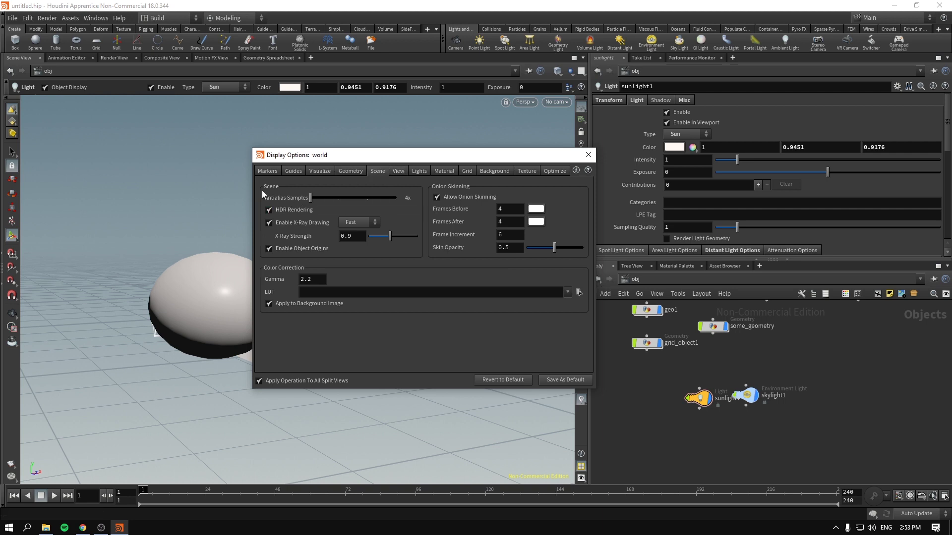
drag(414, 156, 488, 178)
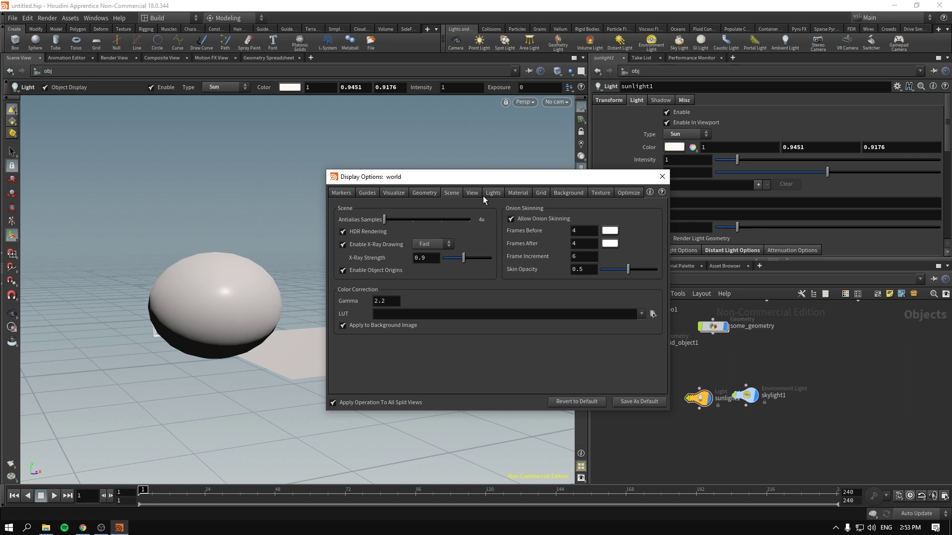
click(490, 194)
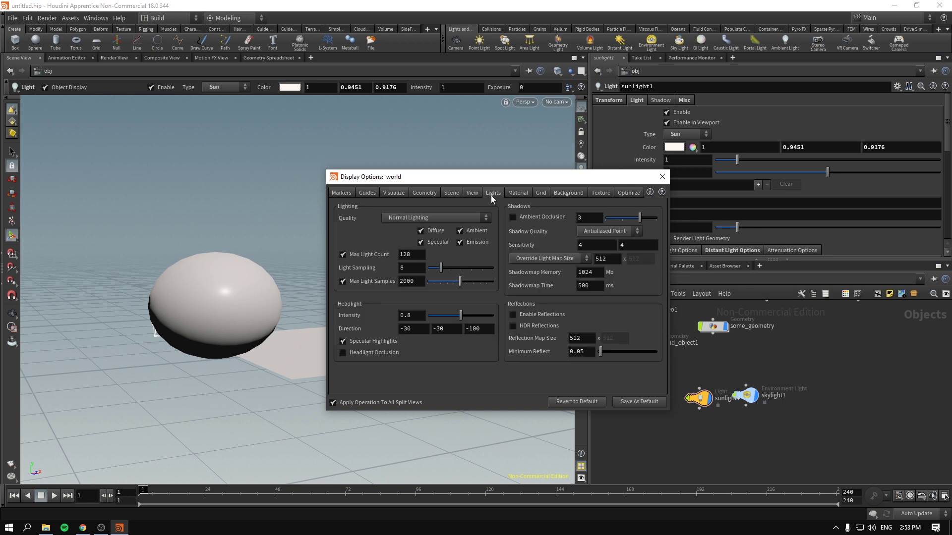
click(568, 193)
Try the Dark, Grey and Light background color schemes for the viewport, ending on Dark
click(403, 208)
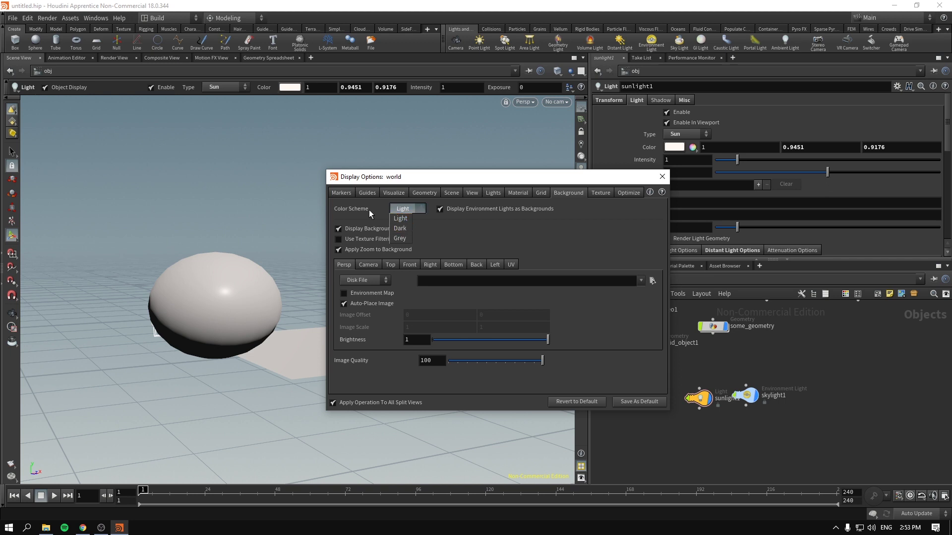
click(404, 228)
click(415, 212)
click(403, 239)
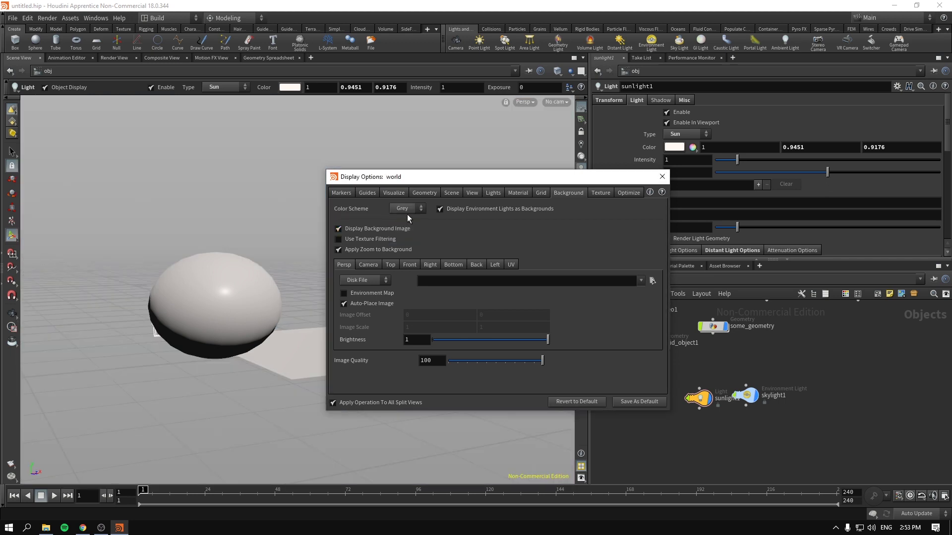
drag(377, 177, 554, 236)
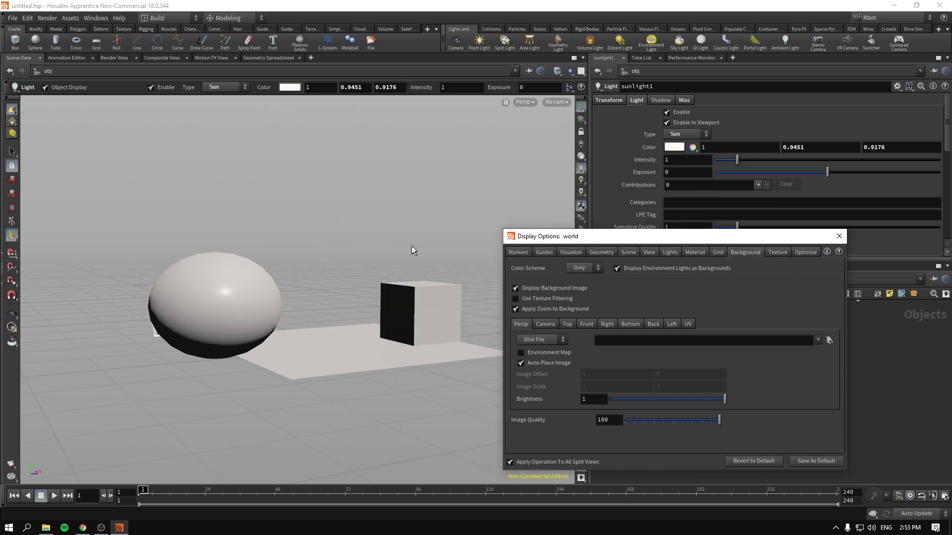
click(581, 270)
click(587, 279)
click(593, 273)
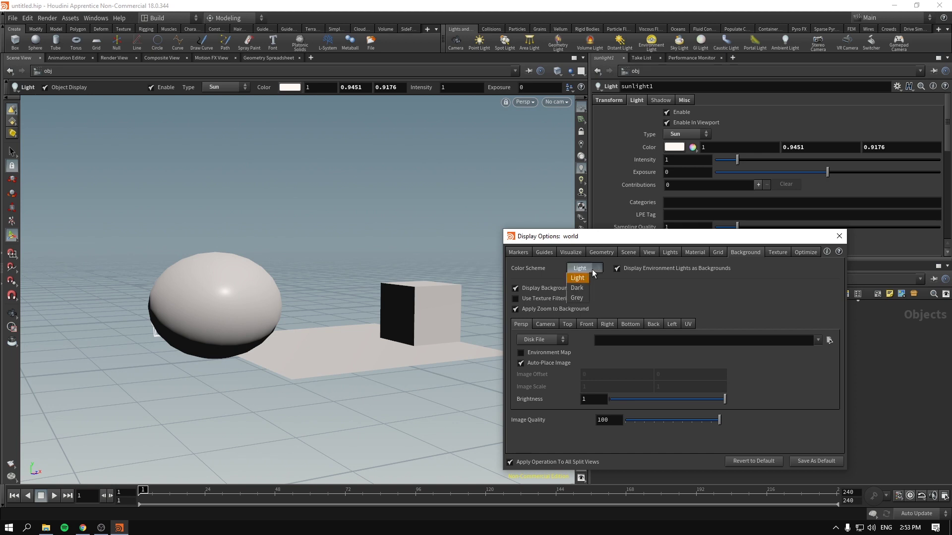
click(583, 289)
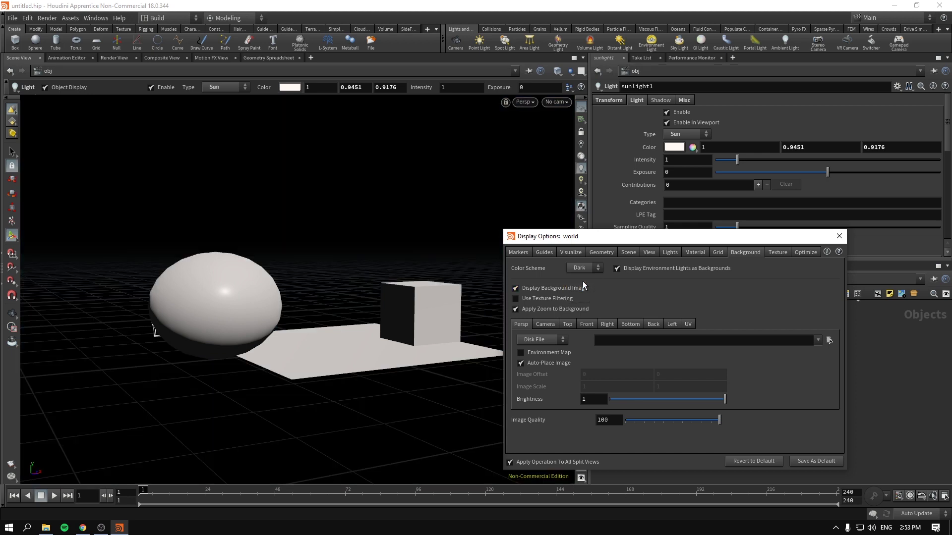
drag(598, 241, 564, 197)
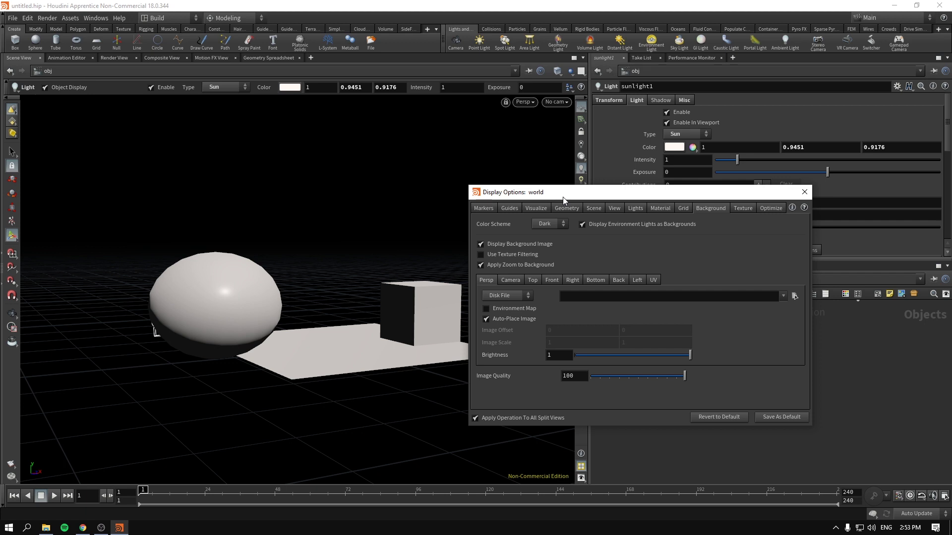
Set the viewport's background color scheme to Light and close the display options
click(553, 224)
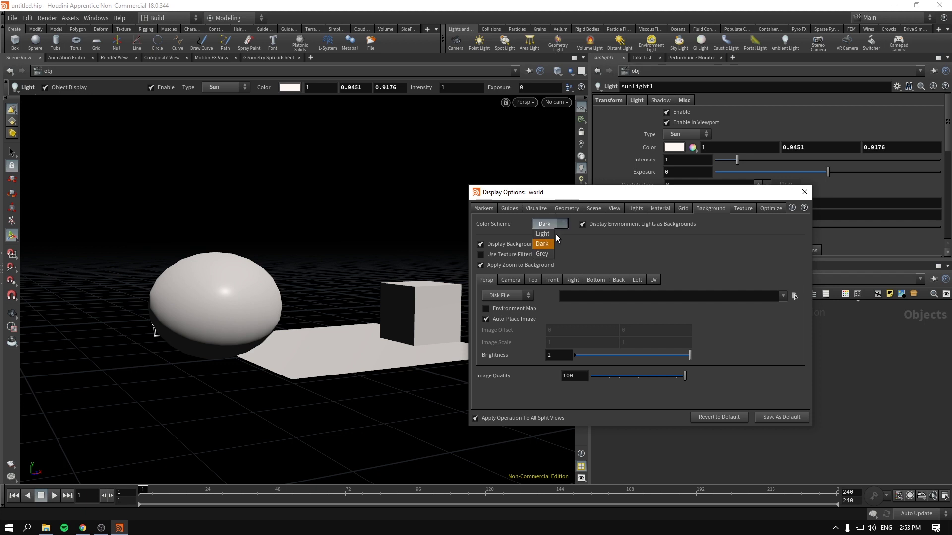
click(543, 234)
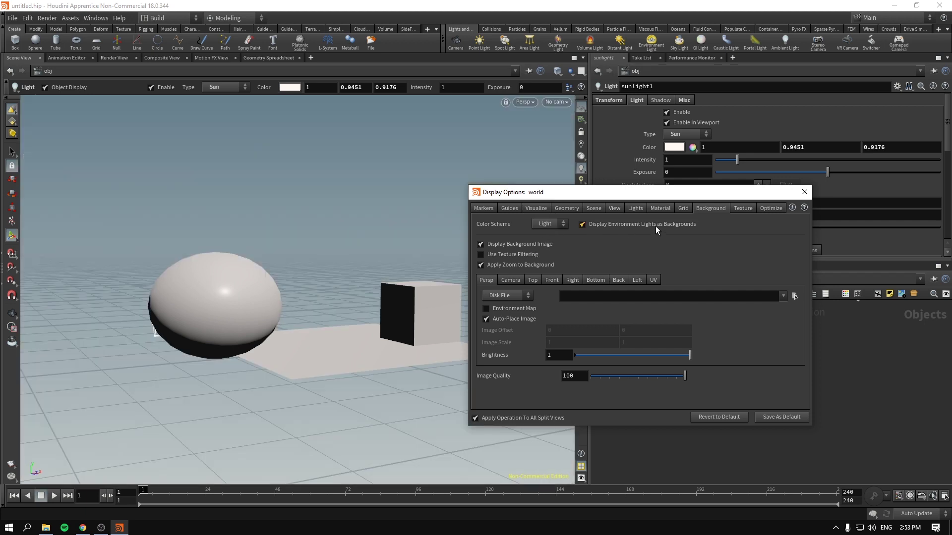
click(552, 224)
click(546, 241)
click(554, 224)
click(545, 240)
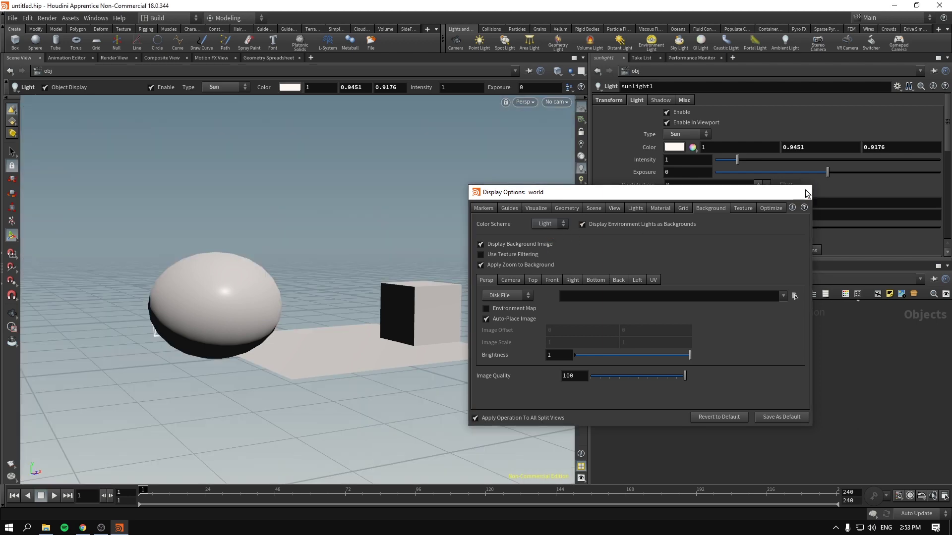
click(804, 192)
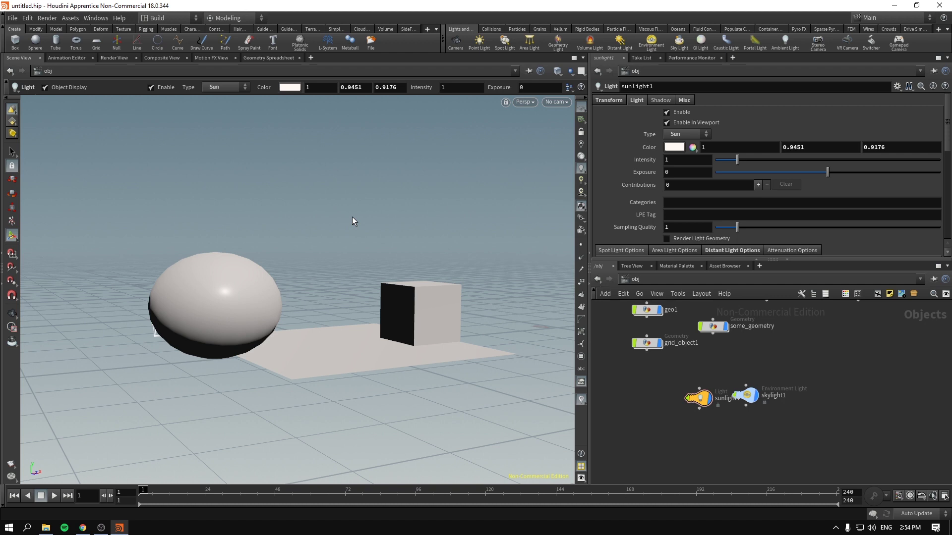
key(d)
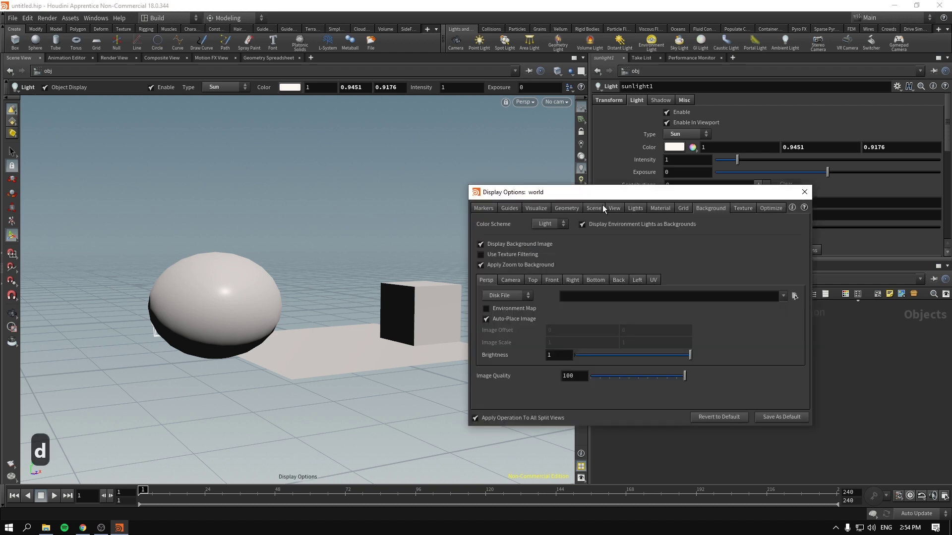
click(804, 191)
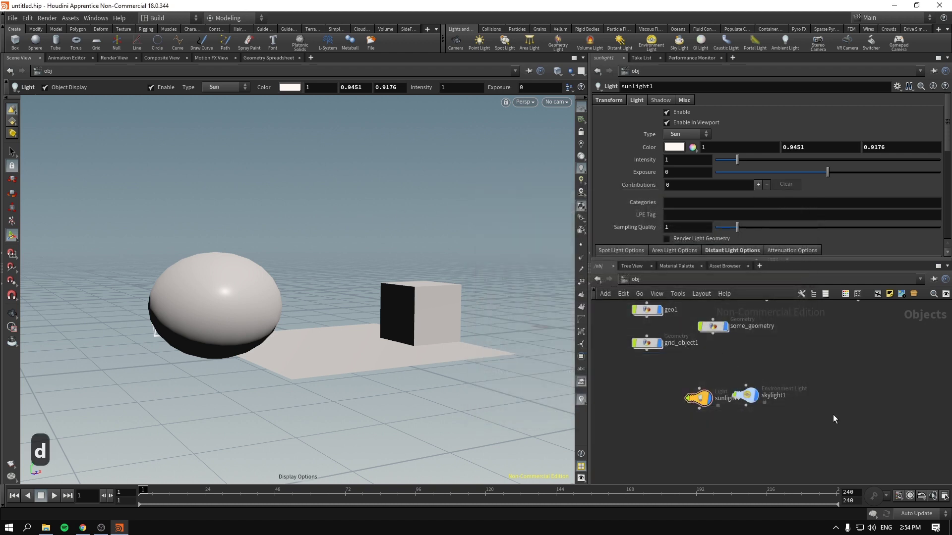
Enter the some_geometry network and make sphere2 the selected and displayed node
click(645, 343)
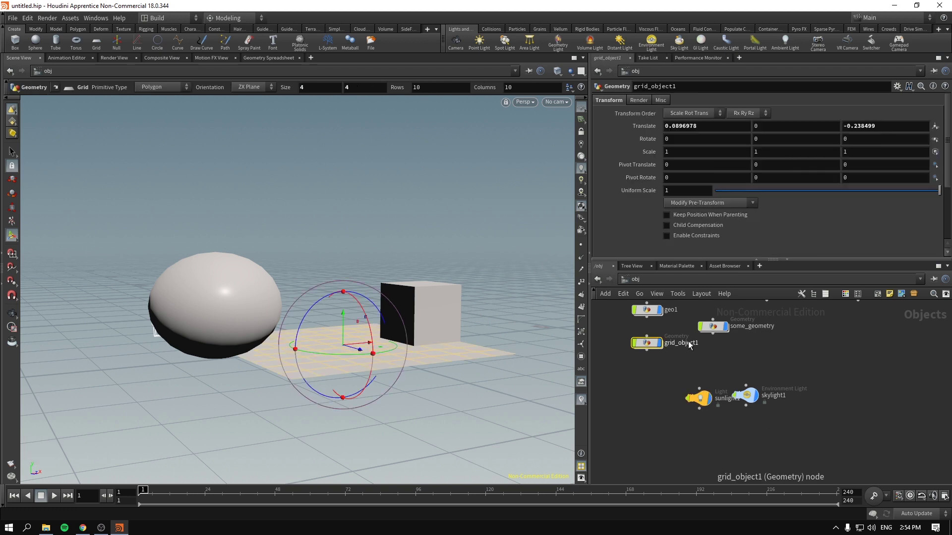
double_click(648, 312)
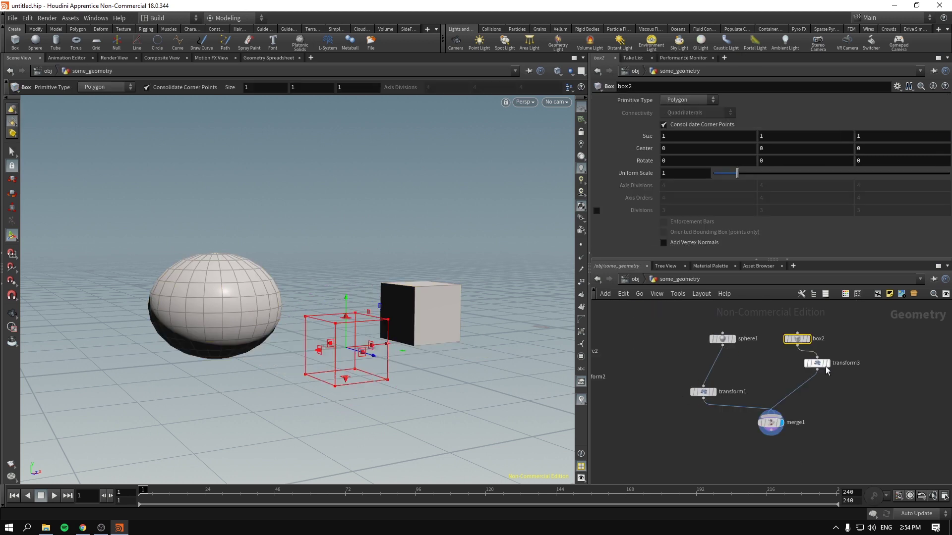
middle_drag(604, 358, 671, 358)
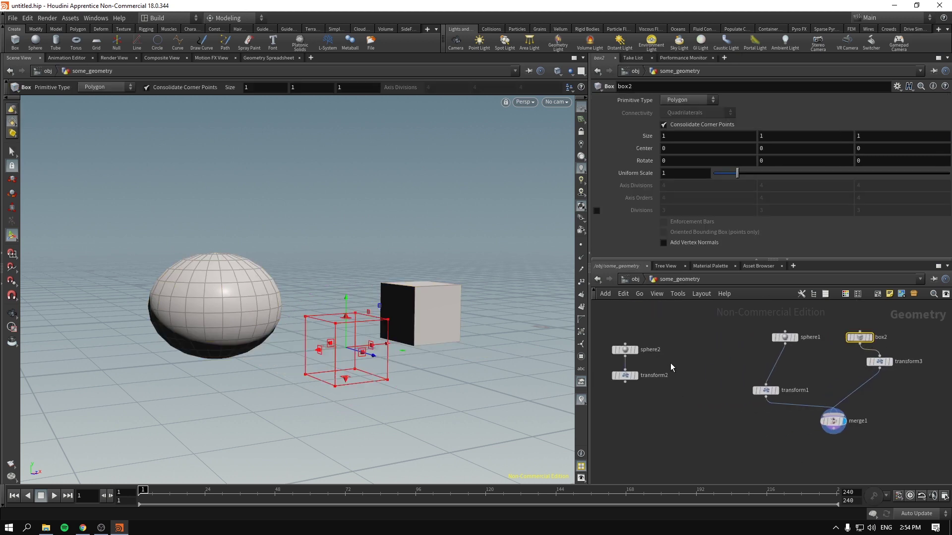
click(635, 350)
click(624, 350)
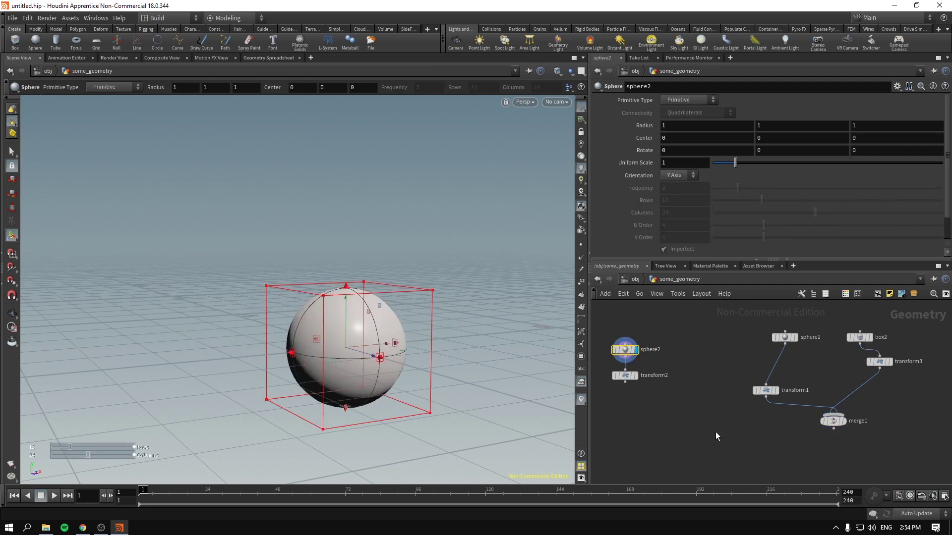
Set sphere2's primitive type to Polygon and its frequency to 8
click(712, 99)
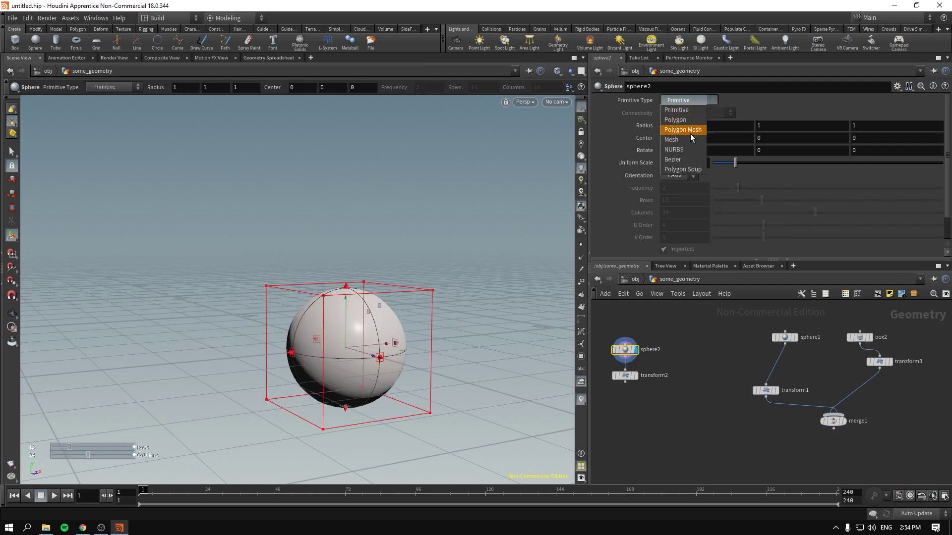
click(688, 120)
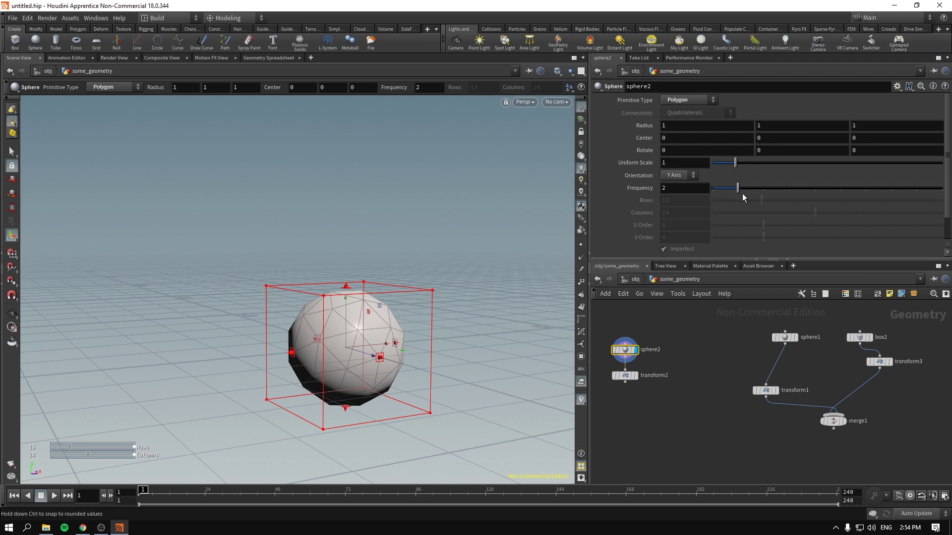
drag(744, 197, 892, 190)
Delete the transform2 node connected below sphere2
click(624, 376)
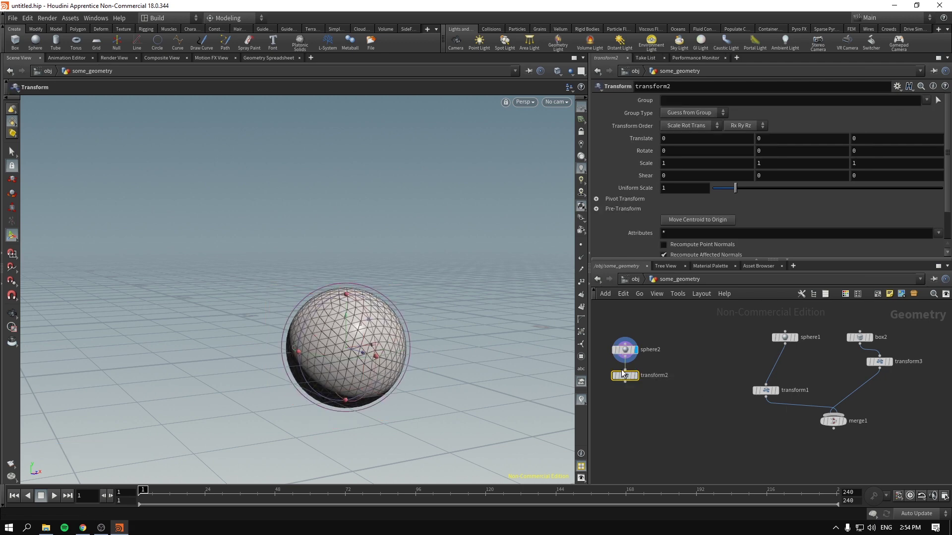
key(Delete)
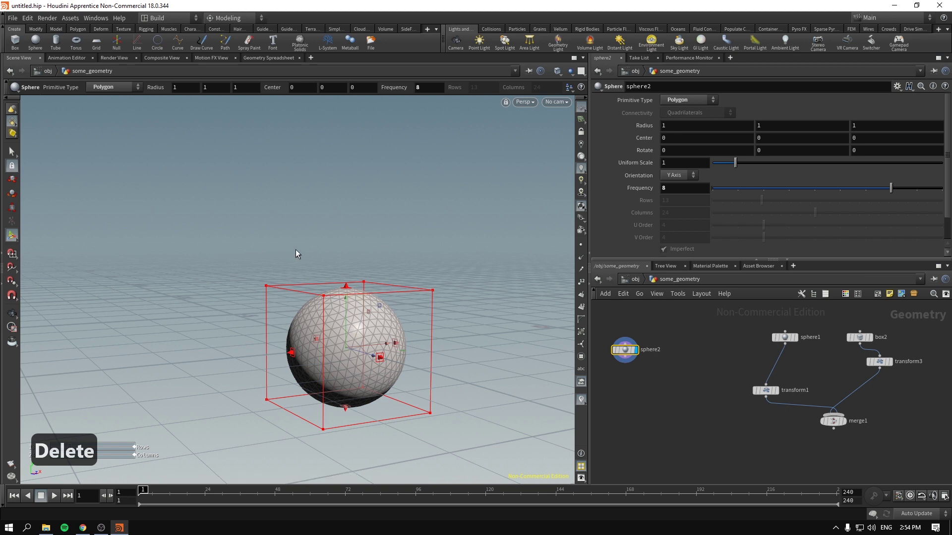
key(Return)
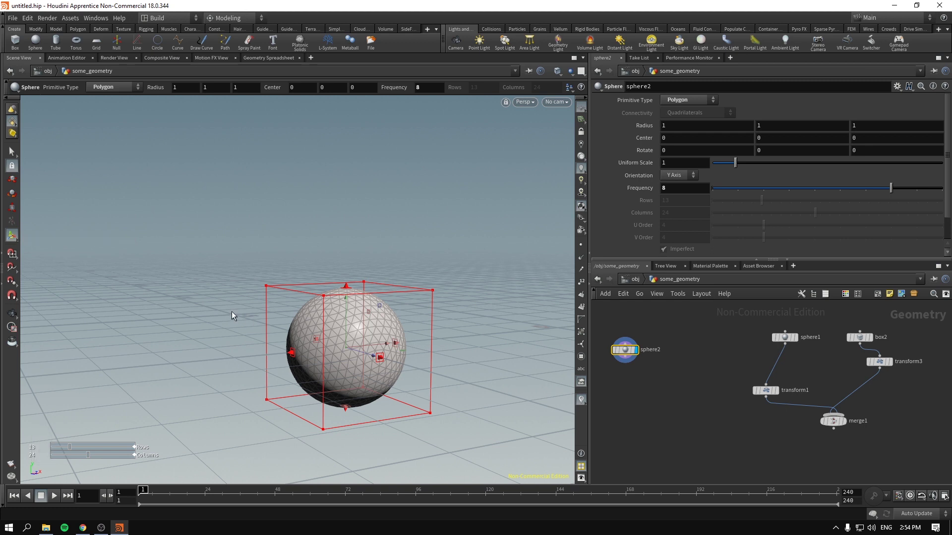
Activate the Scale tool, leave it for the View tool, and move the sphere2 node slightly in the network
key(e)
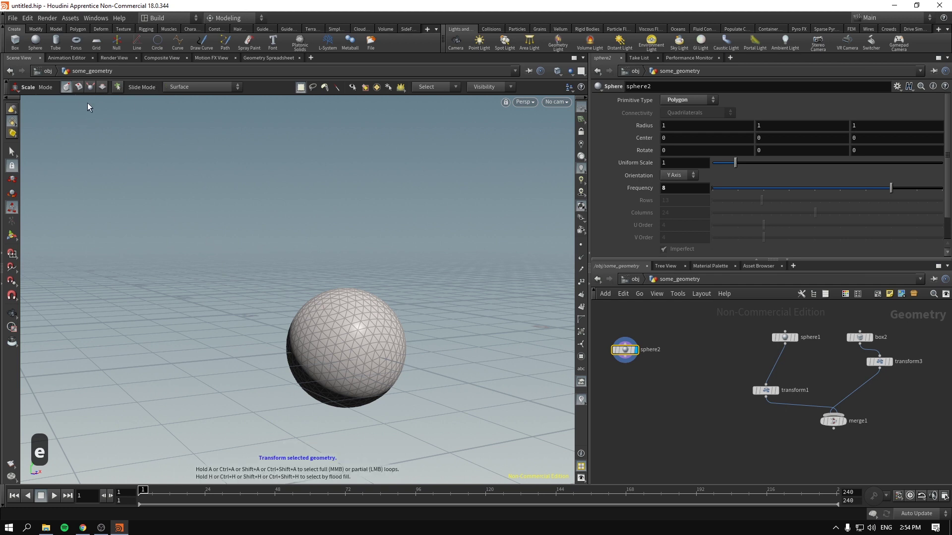
key(Return)
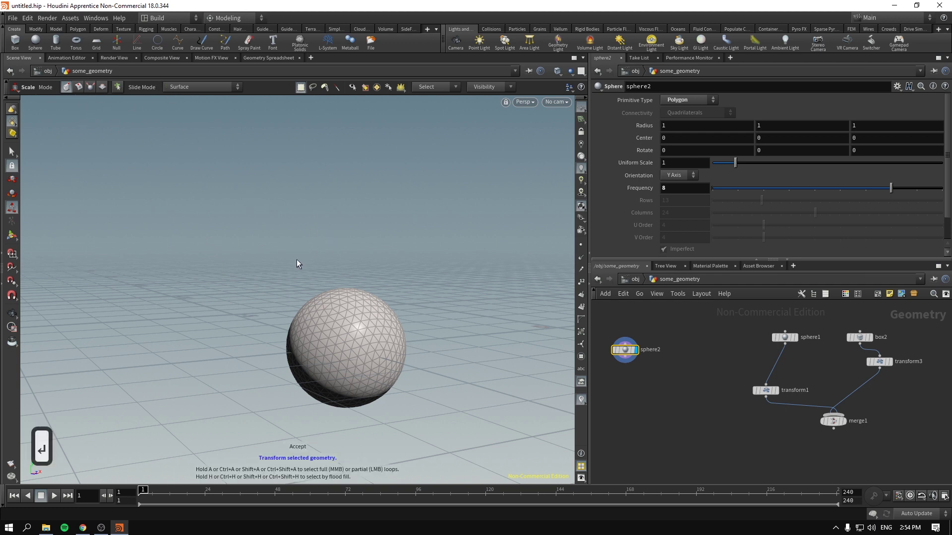
key(Escape)
drag(625, 347, 637, 347)
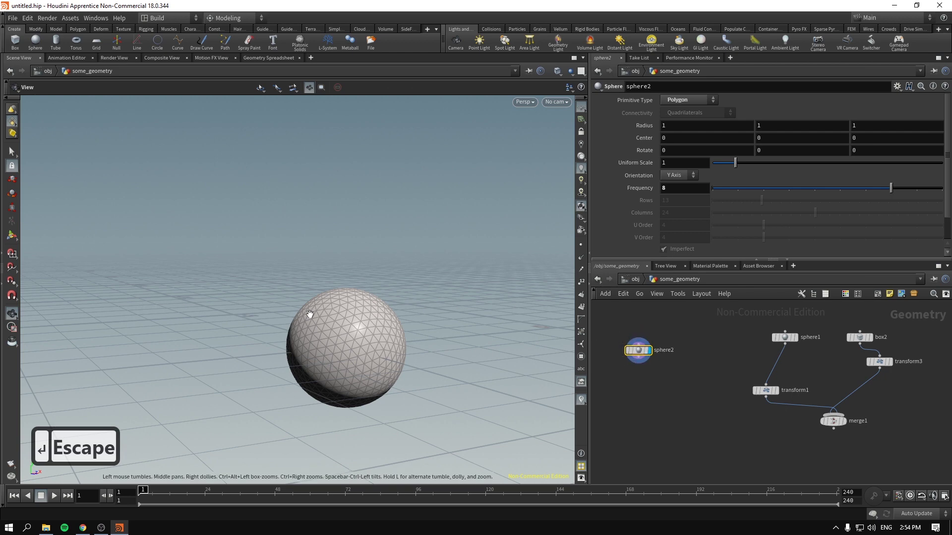
Try the Move, Scale and Select tools in the viewport and return to the View tool
key(t)
key(e)
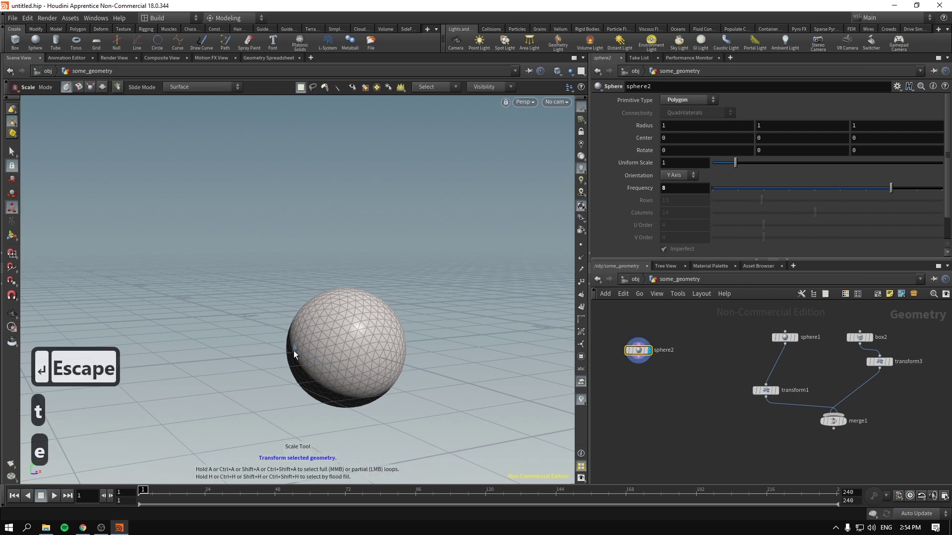
key(Escape)
drag(427, 418, 288, 354)
key(s)
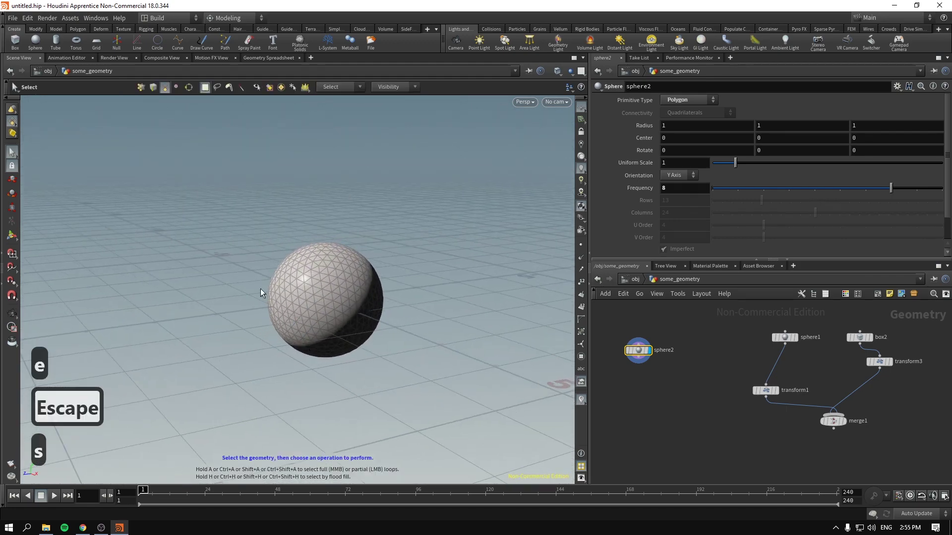
drag(183, 187, 202, 247)
key(Escape)
key(Escape)
Frame the selected sphere in the viewport and examine its polygon mesh from several angles and distances
key(h)
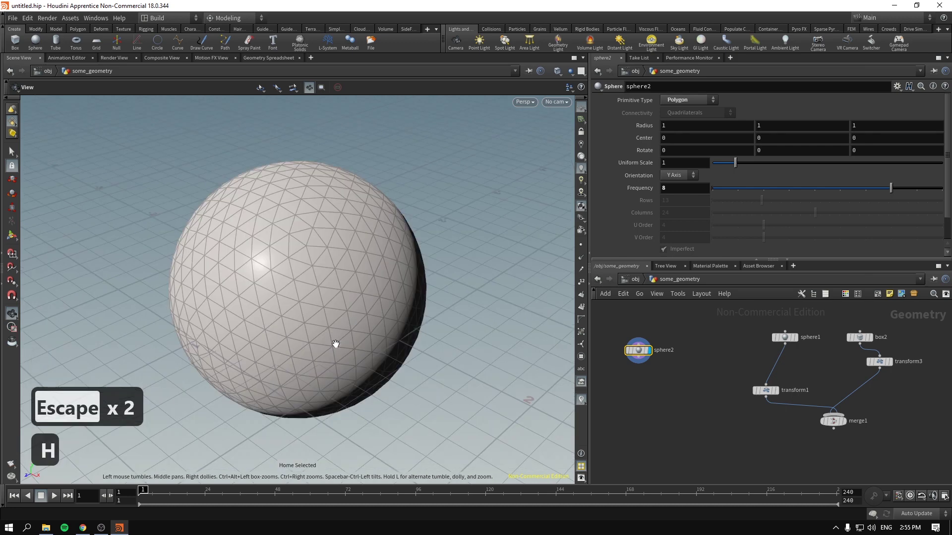
key(h)
key(h)
key(h)
key(h)
key(h)
key(h)
key(h)
key(h)
key(h)
key(h)
key(h)
key(h)
key(h)
key(h)
key(h)
key(h)
key(h)
key(h)
key(h)
key(h)
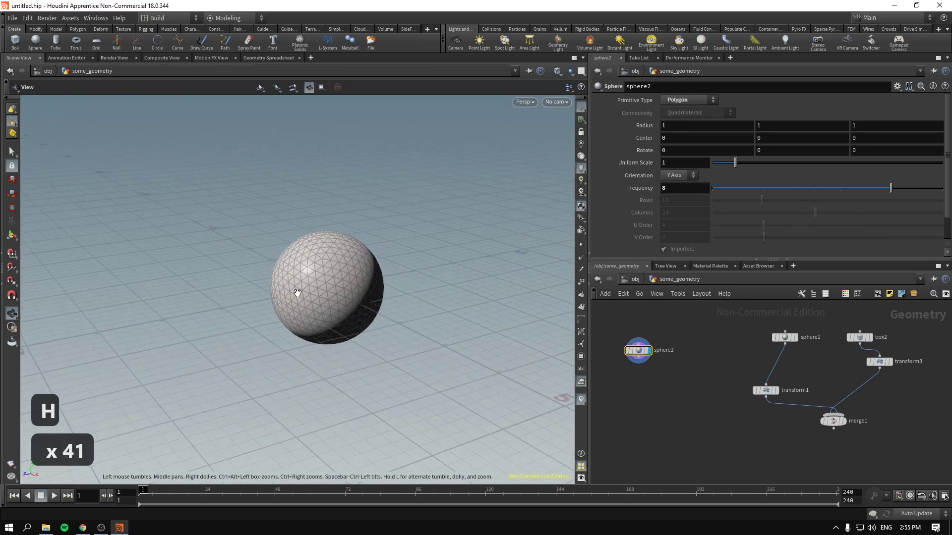
key(h)
key(h)
key(h)
key(h)
key(h)
key(h)
key(h)
key(h)
key(h)
key(h)
key(h)
key(h)
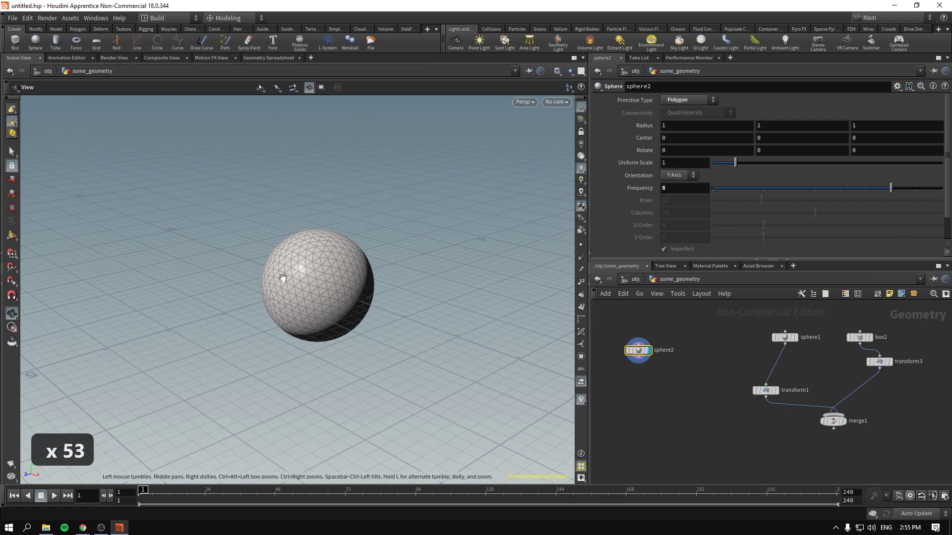
Select all primitives of the sphere in the viewport and shift them to about 0.15, 0.29, -0.01 with the Move tool
key(s)
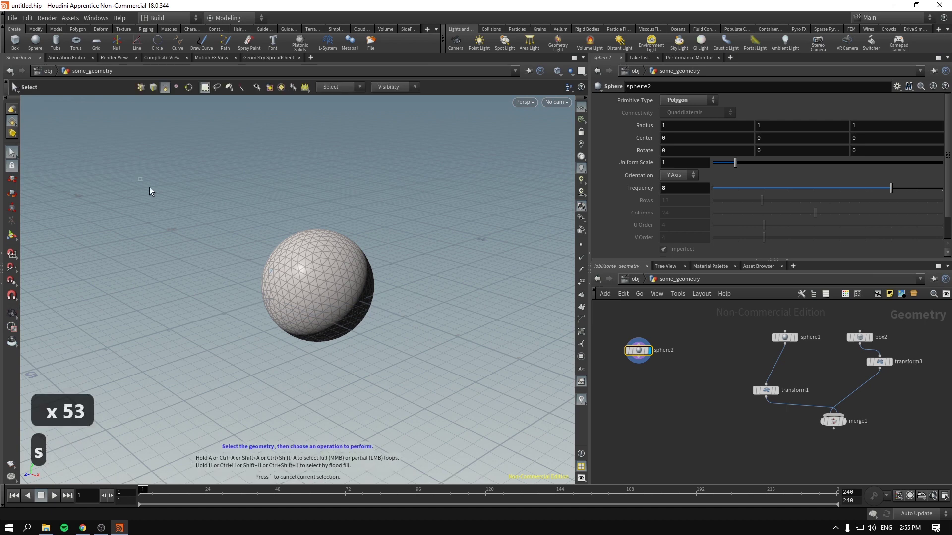
drag(138, 177, 448, 392)
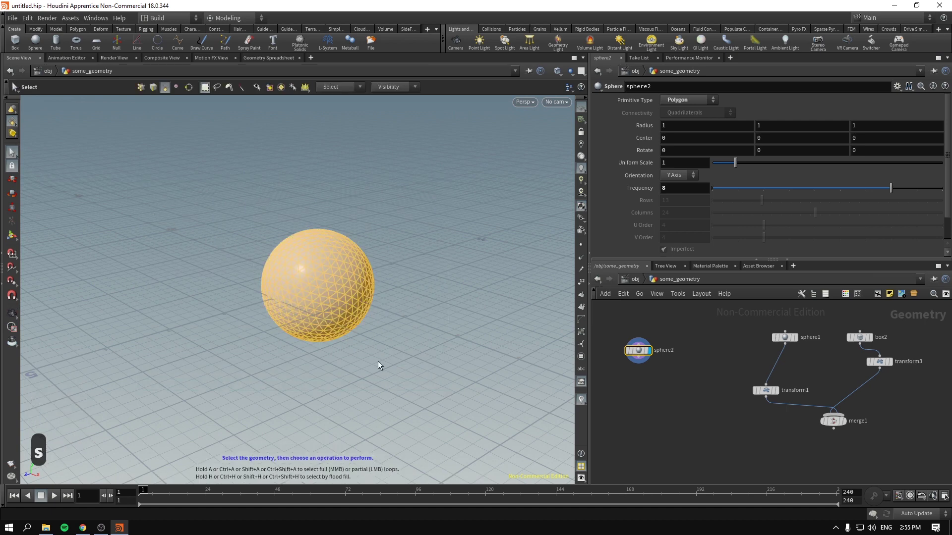
key(Return)
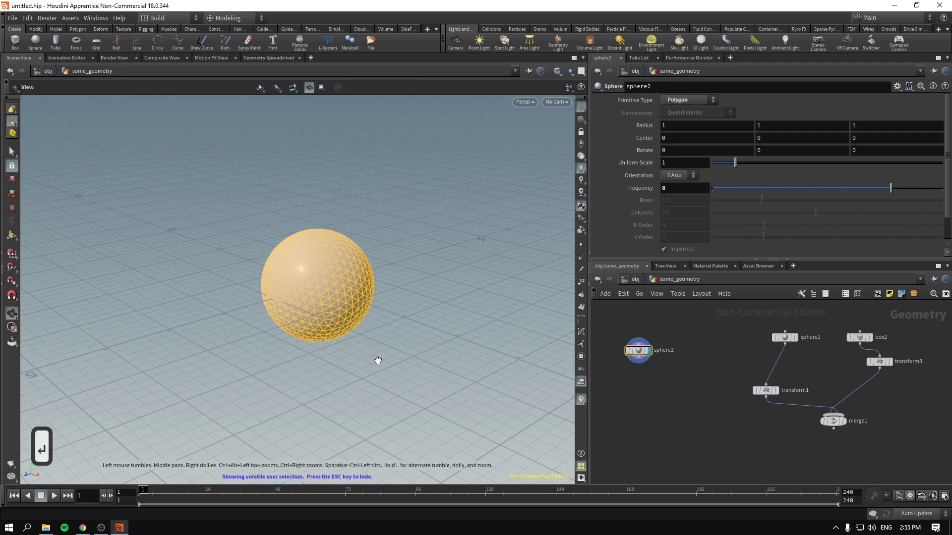
key(t)
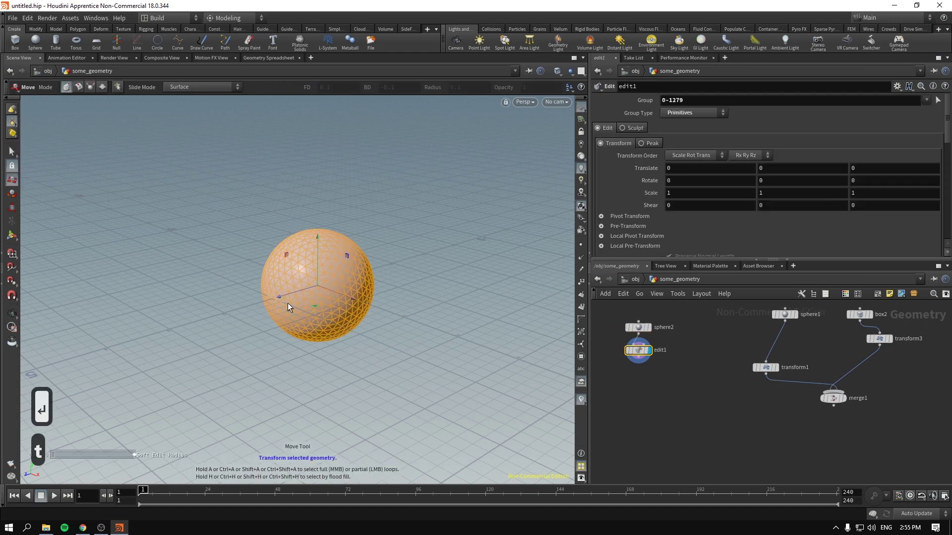
drag(313, 278, 382, 276)
Rotate the selected geometry to about -8.8, -11.1, -0.7 degrees and flatten it to a Y scale of about 0.47
key(r)
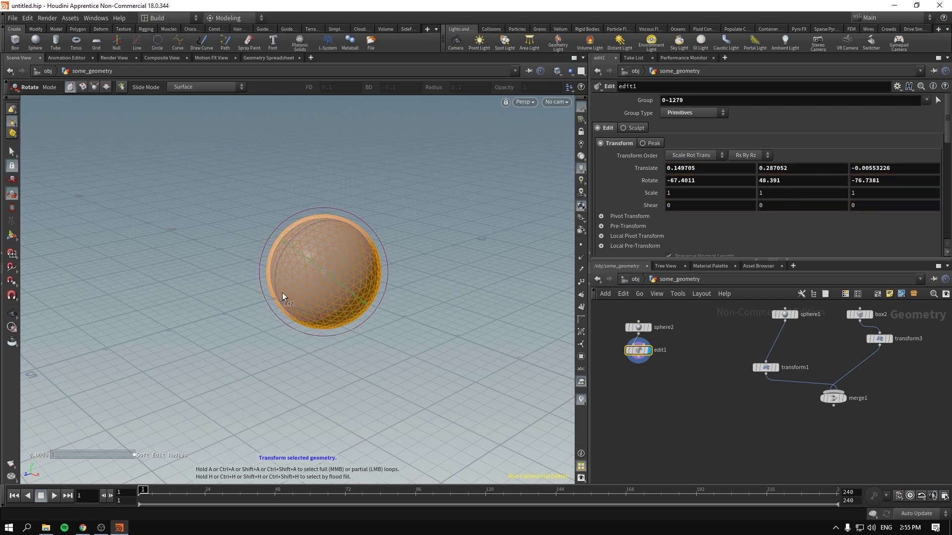
key(e)
drag(352, 231, 236, 239)
key(r)
key(r)
key(e)
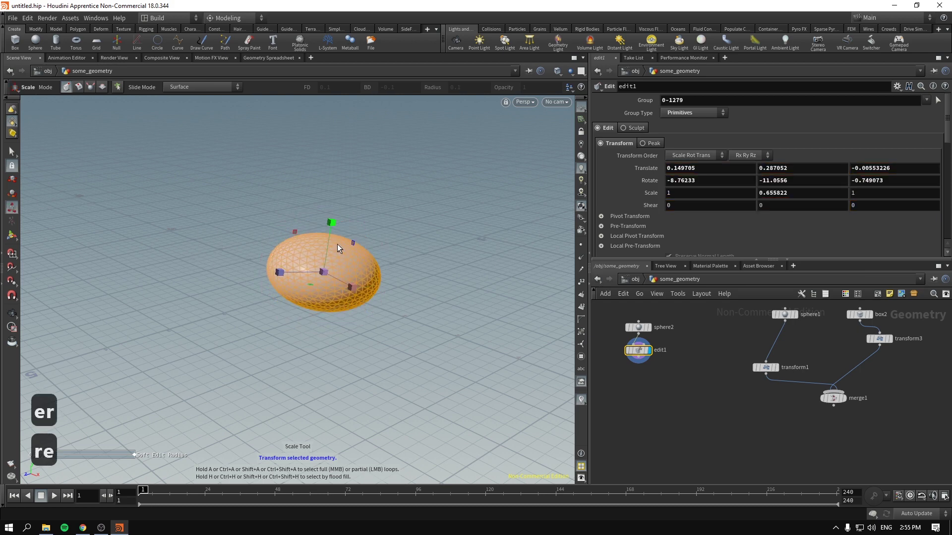
drag(332, 226, 330, 236)
Toggle the flattened sphere to wireframe display and back to shaded, then box-select its nodes in the network
key(w)
key(e)
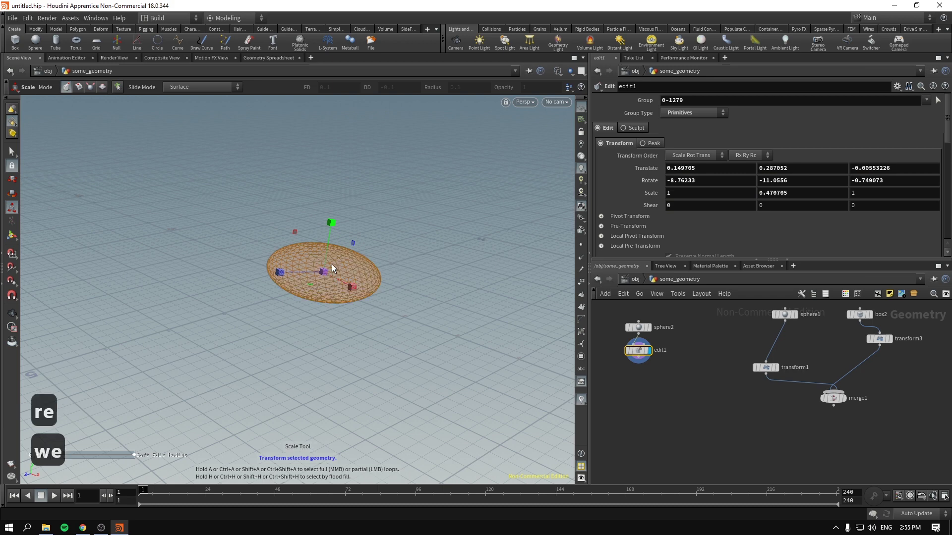
key(w)
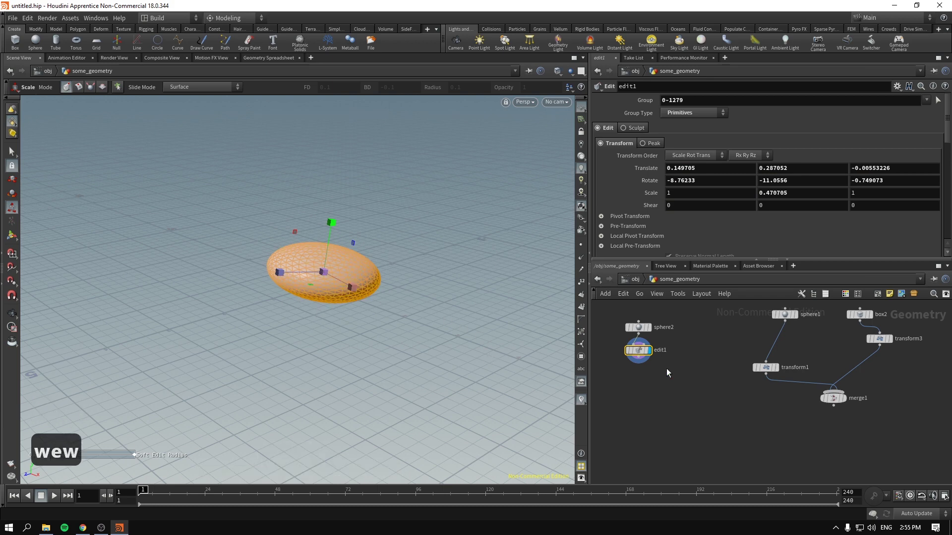
drag(681, 395, 623, 322)
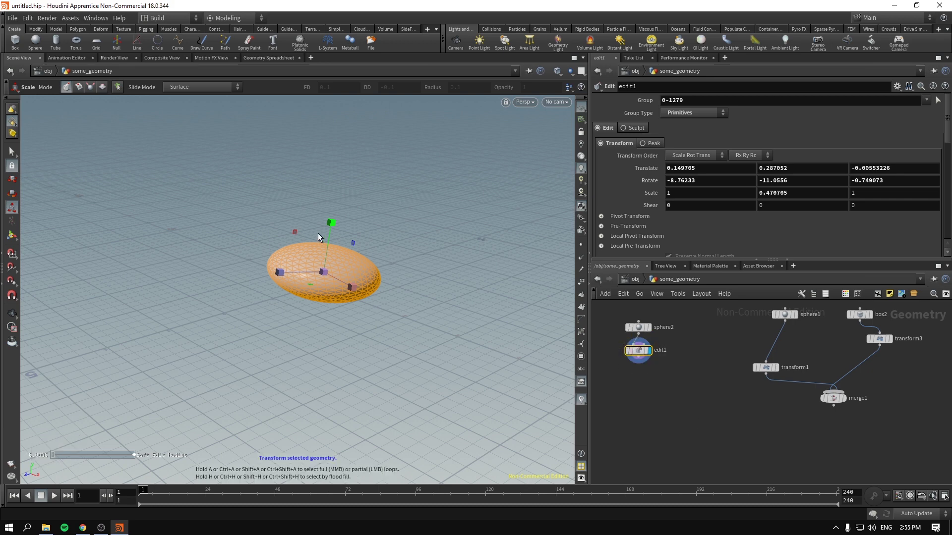
Raise the flattened sphere to a Y translation of about 0.99 and adjust its Y scale to about 0.51
key(t)
drag(328, 247, 341, 179)
key(e)
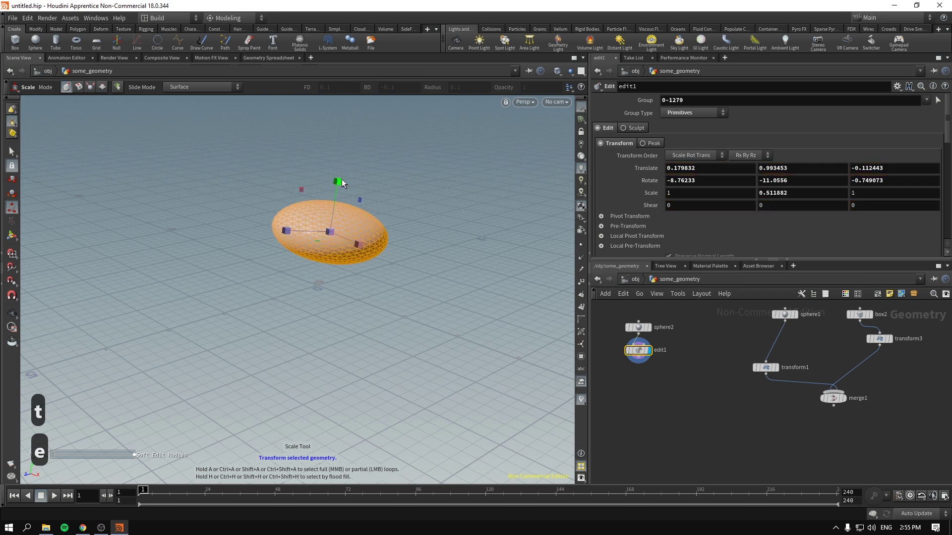
Rotate the flattened sphere to about 4.2, -24.0, -9.6 degrees and switch through the Move tool to the Scale tool
key(r)
drag(341, 215, 332, 264)
key(ctrl+z)
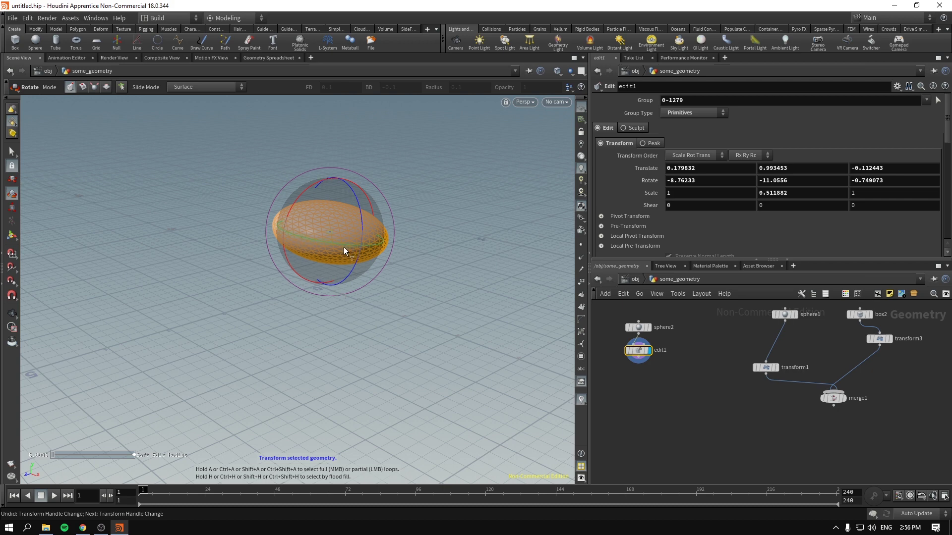
drag(343, 212, 329, 229)
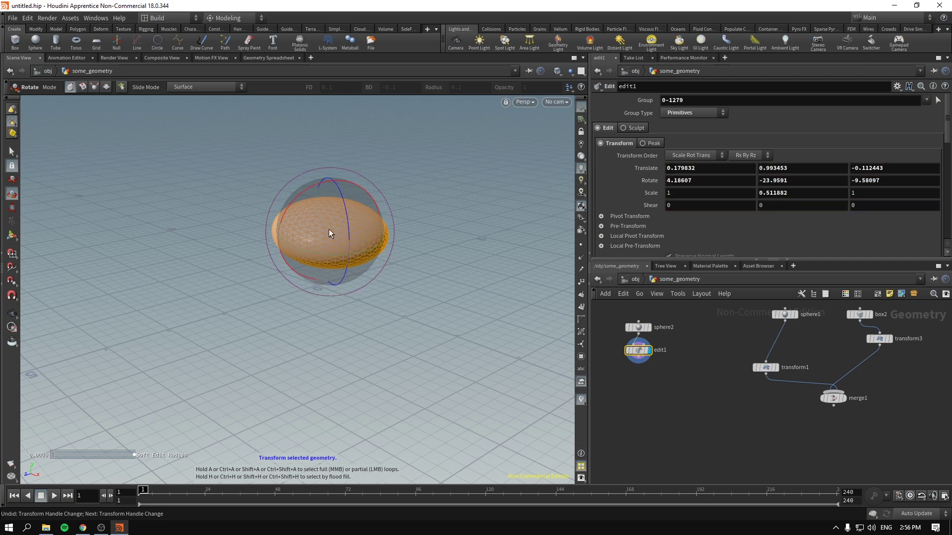
key(t)
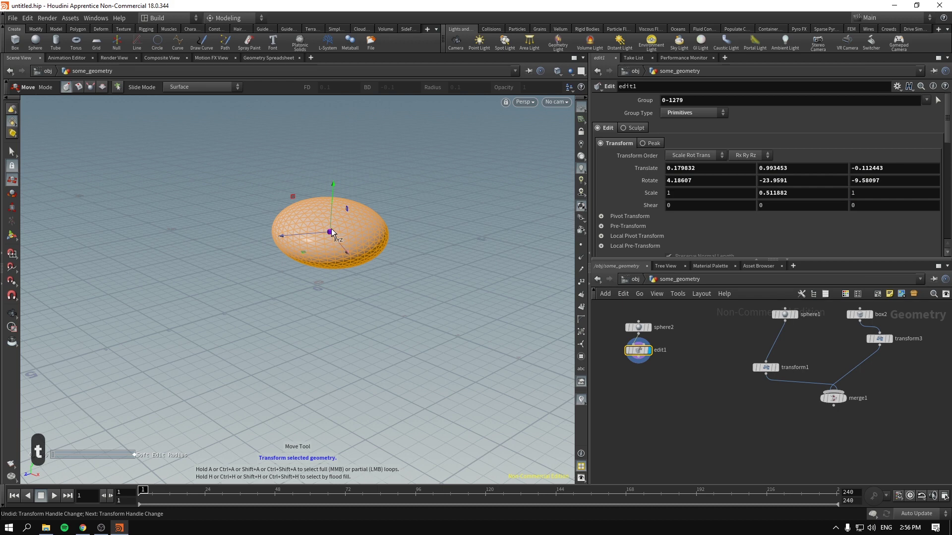
key(e)
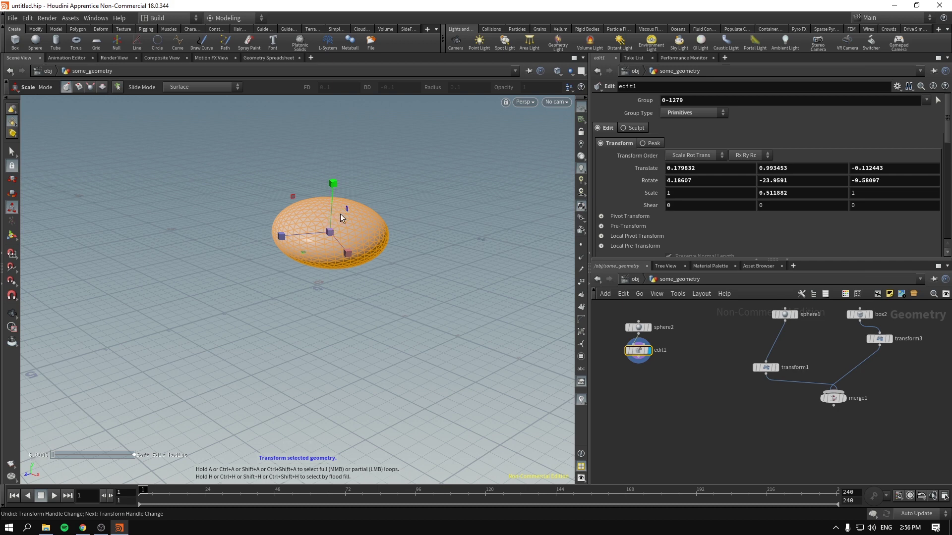
Move the edit1 node further below sphere2 in the network
key(space)
drag(340, 217, 348, 239)
key(space)
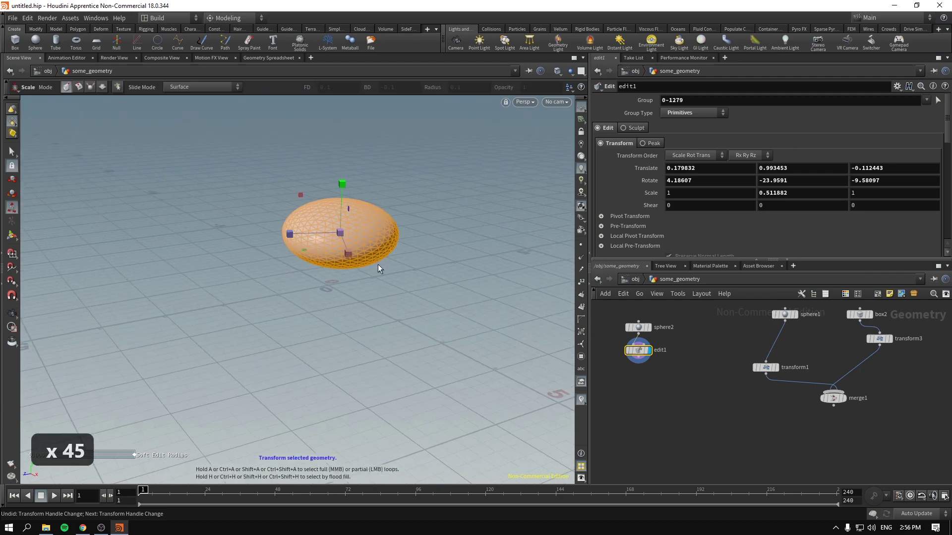
scroll(724, 446, up, 4)
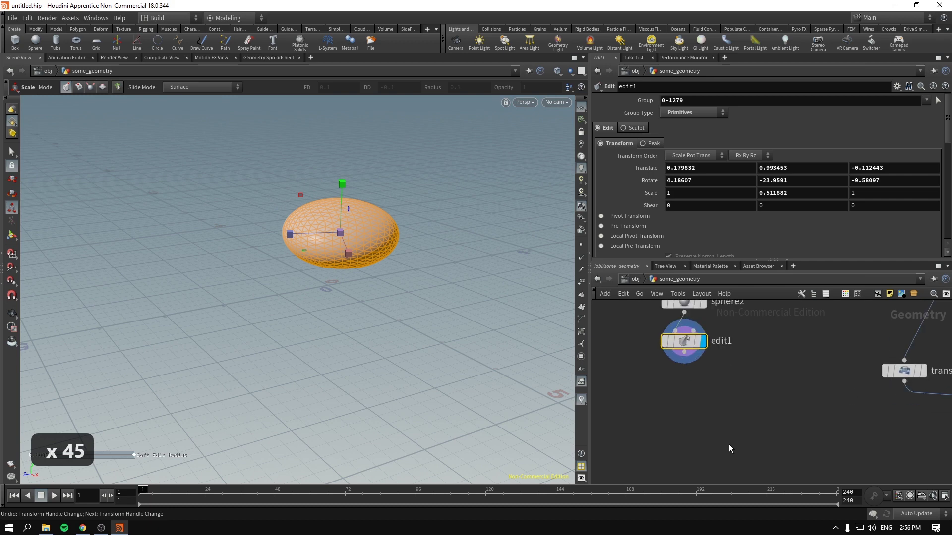
middle_drag(725, 436, 742, 446)
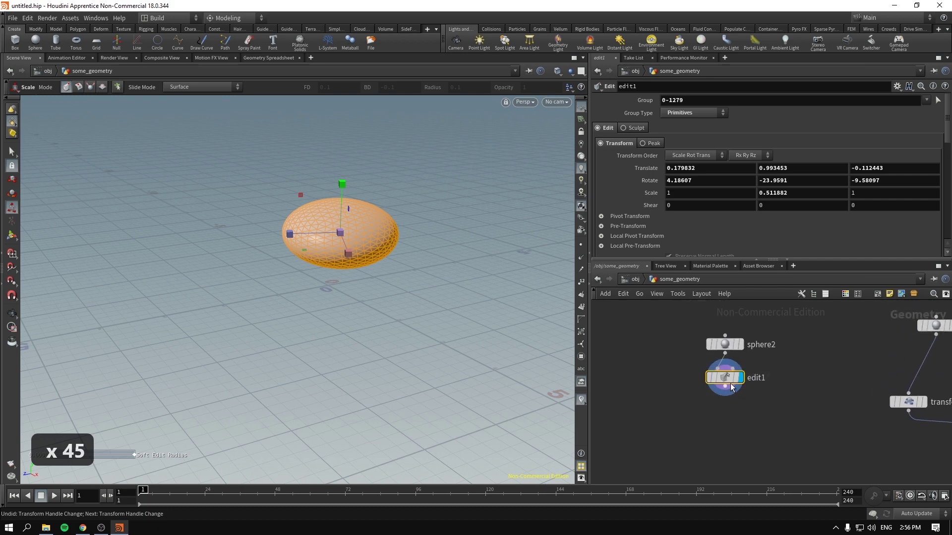
mouse_move(731, 387)
drag(731, 386, 734, 416)
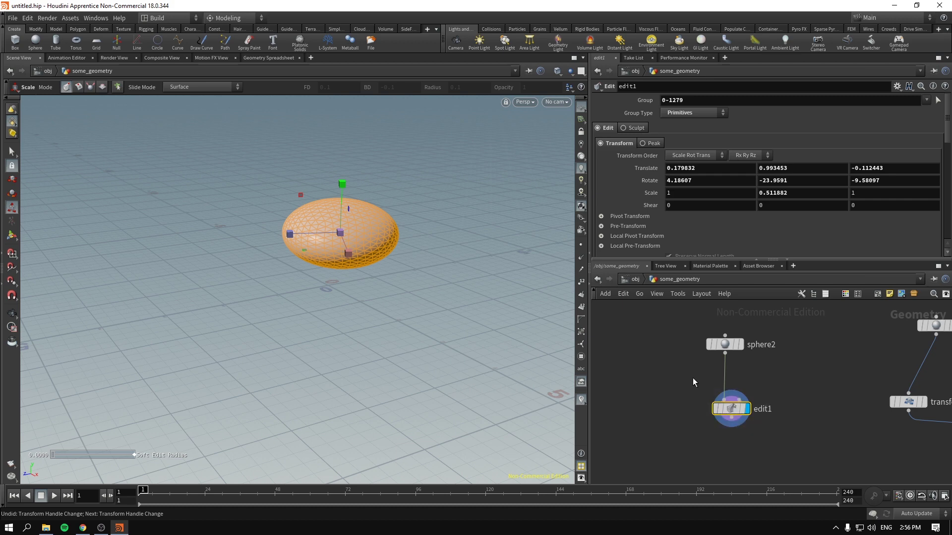
Leave the Scale tool and box-select the primitives at one end of the flattened sphere with the Select tool
key(Escape)
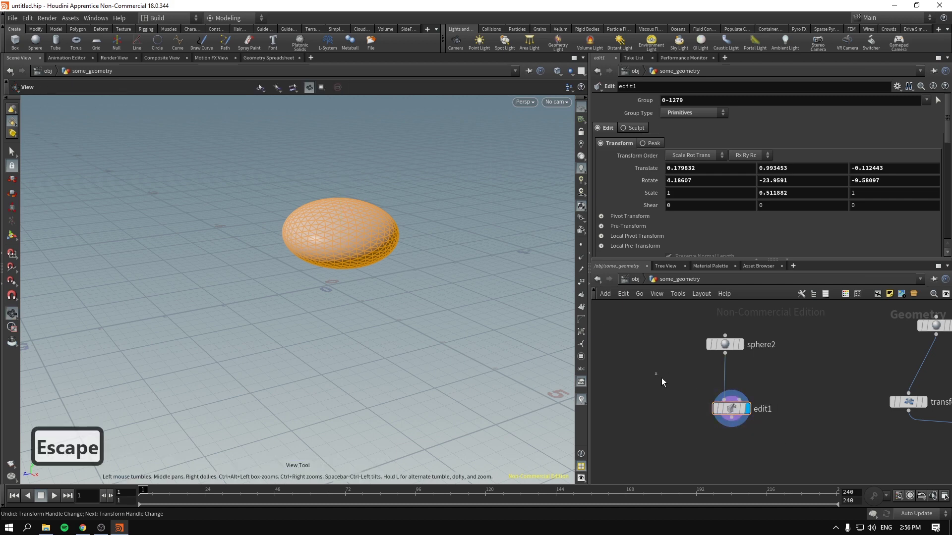
key(s)
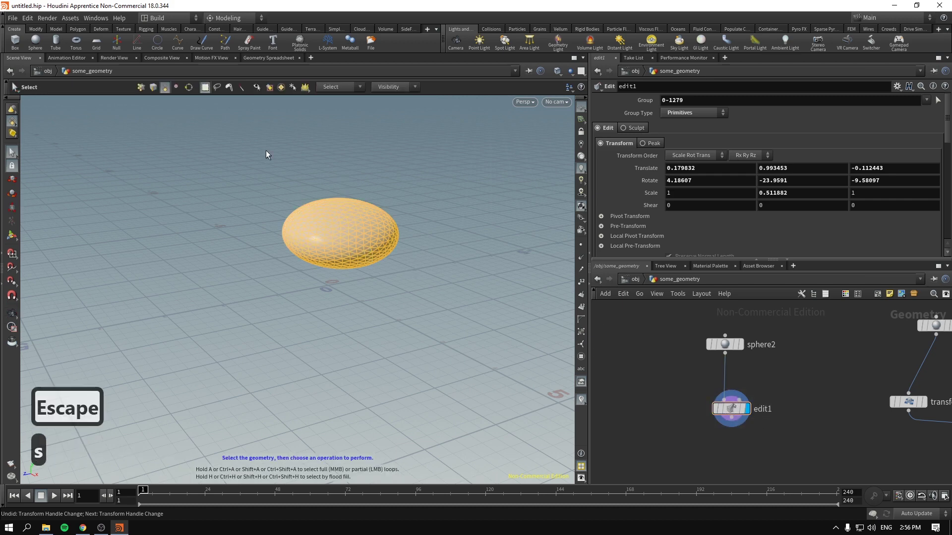
key(space)
drag(275, 230, 308, 293)
drag(257, 270, 247, 252)
key(s)
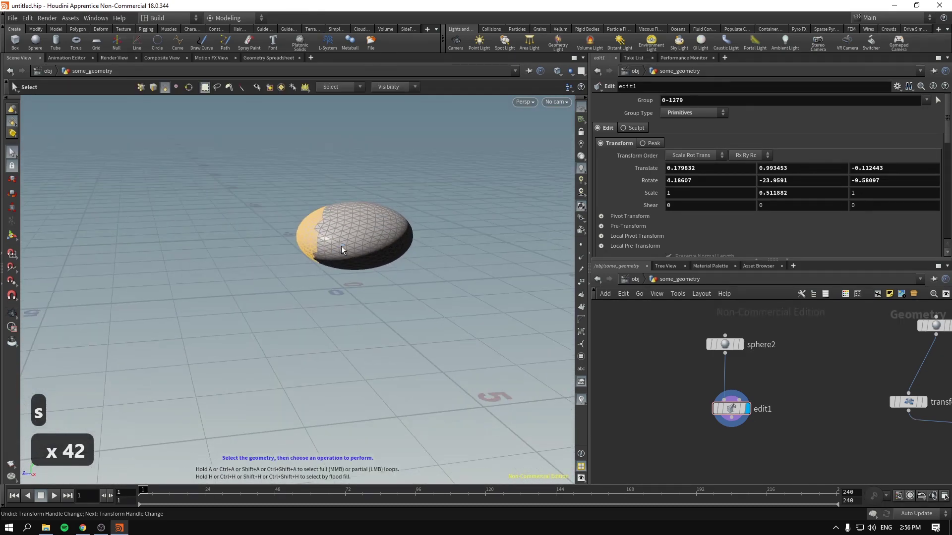
Try point, edge and primitive selection in turn on the flattened sphere, finishing with the primitives at its opposite end selected
key(2)
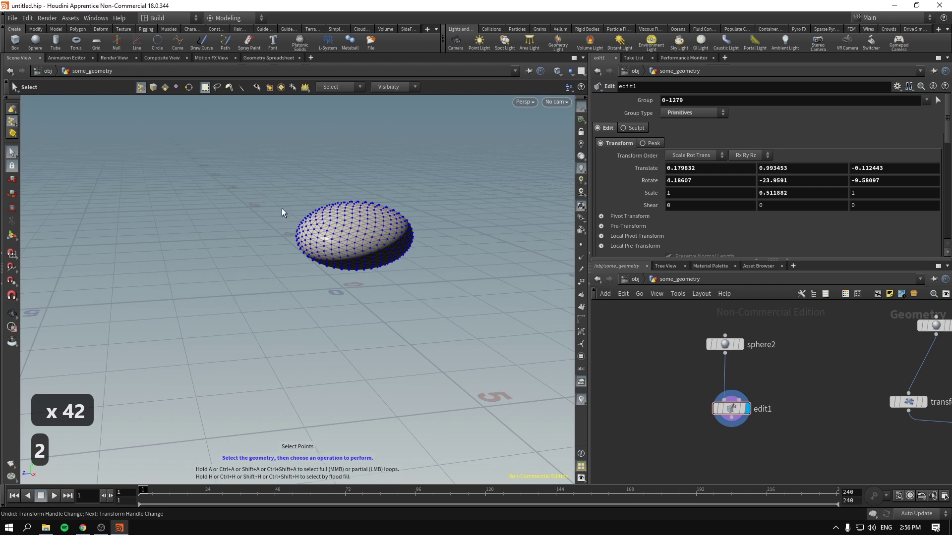
drag(296, 199, 337, 230)
key(3)
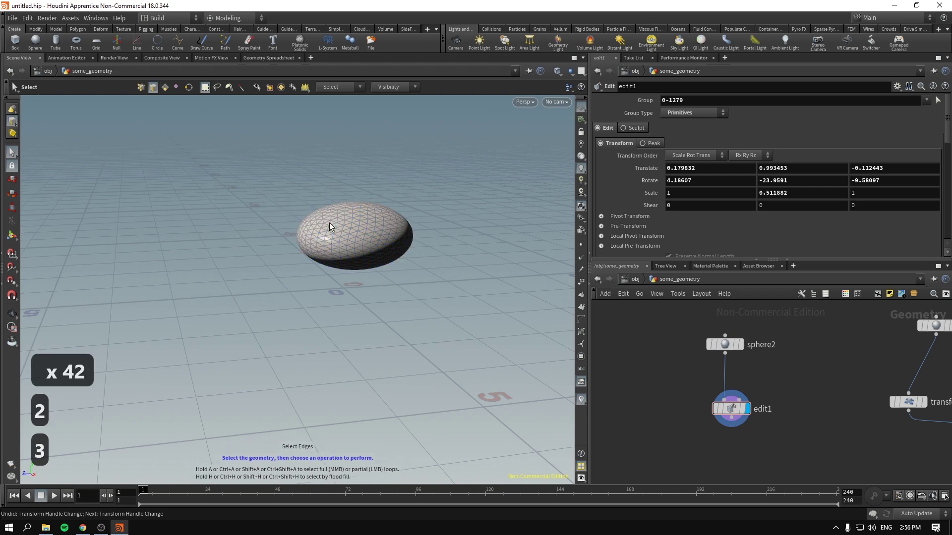
drag(309, 189, 416, 219)
key(4)
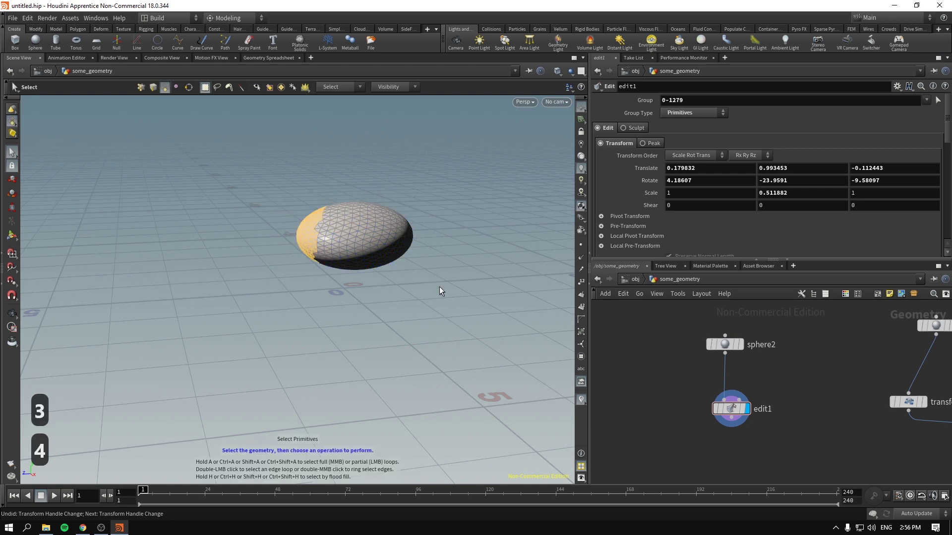
mouse_move(442, 294)
mouse_down()
mouse_move(370, 195)
mouse_move(410, 252)
mouse_move(427, 303)
mouse_up()
key(space)
right_drag(364, 234, 436, 210)
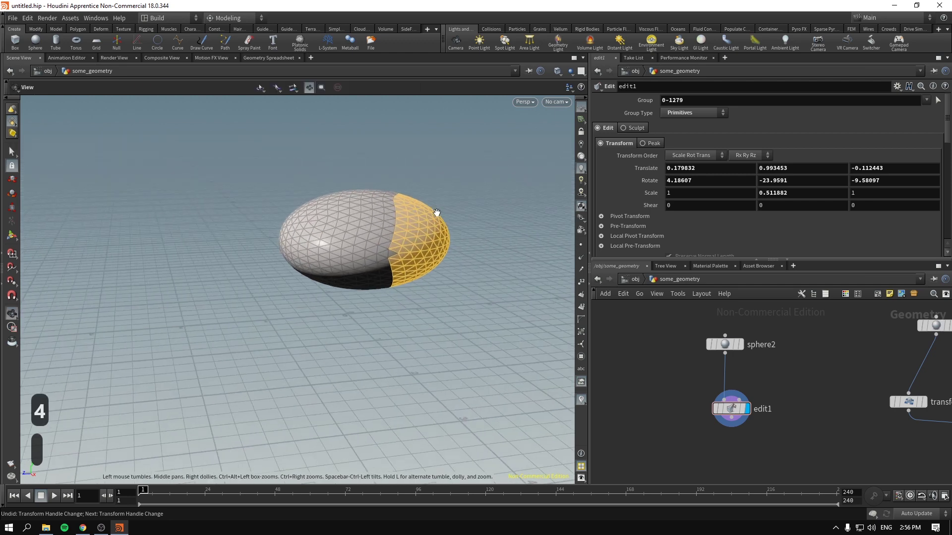
drag(435, 210, 418, 228)
middle_drag(418, 228, 387, 242)
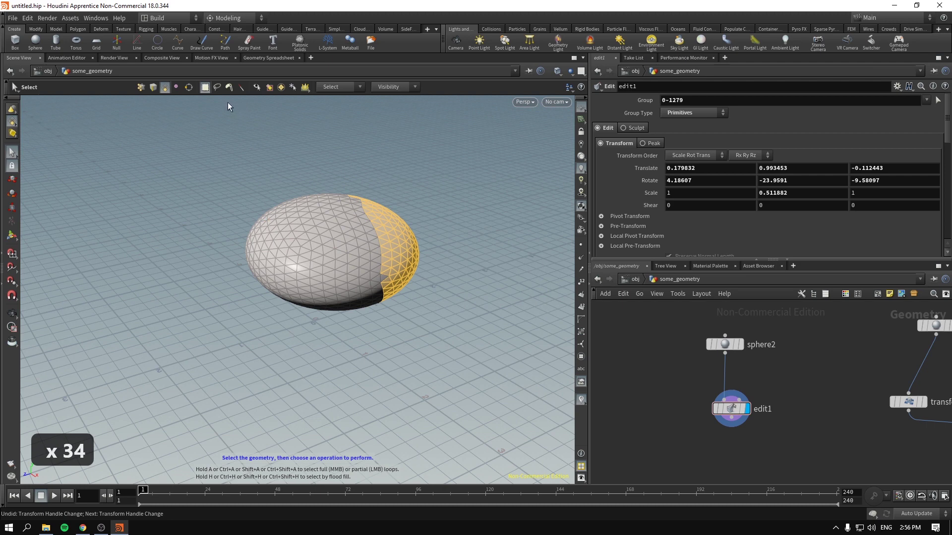
Set group selection to 3D Connected Geometry and select the whole flattened sphere in the viewport
click(331, 86)
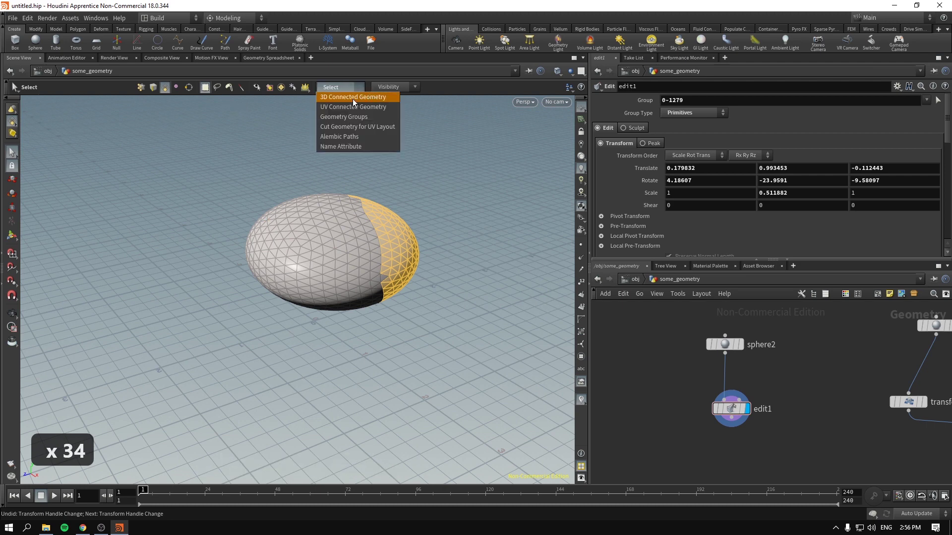
click(352, 97)
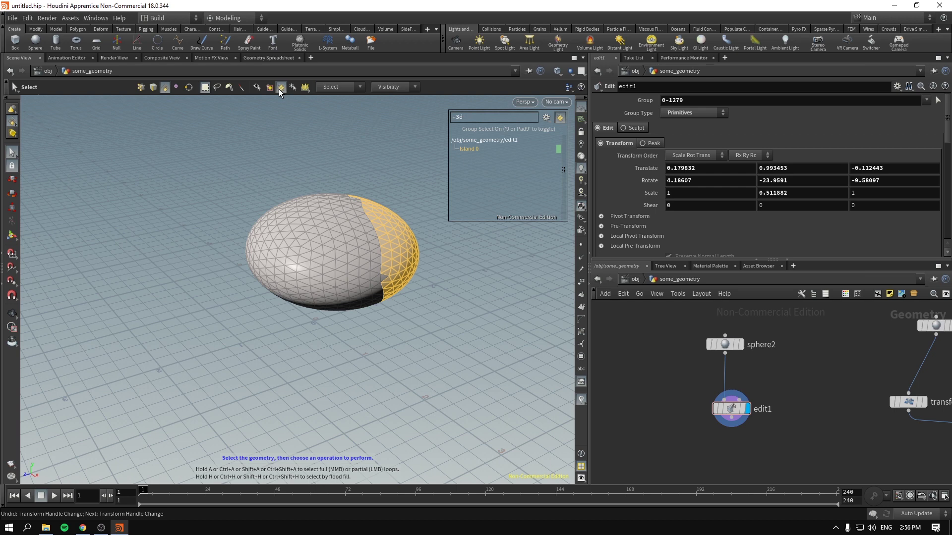
click(328, 243)
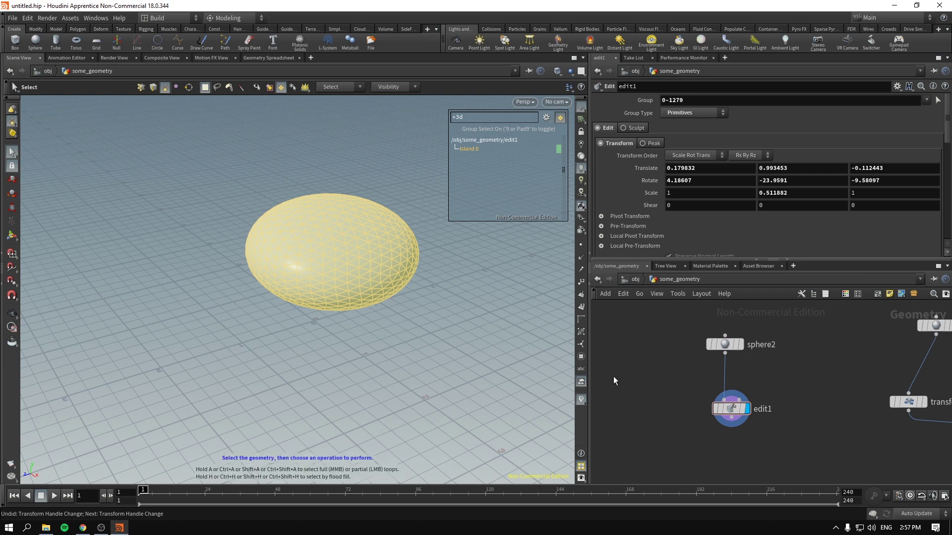
Delete the edit1 node below sphere2 and go up to the object-level network
drag(622, 363, 720, 432)
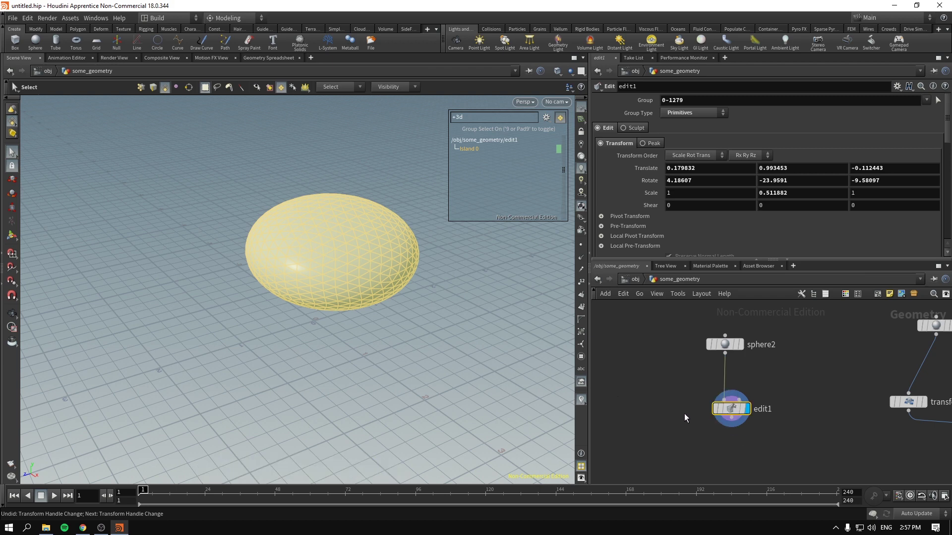
key(Delete)
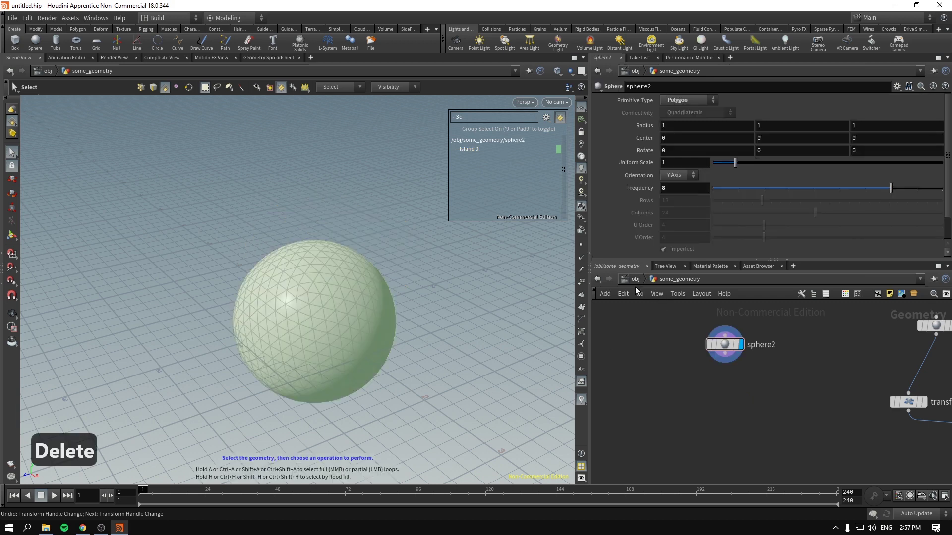
key(u)
click(671, 381)
middle_drag(678, 396, 733, 416)
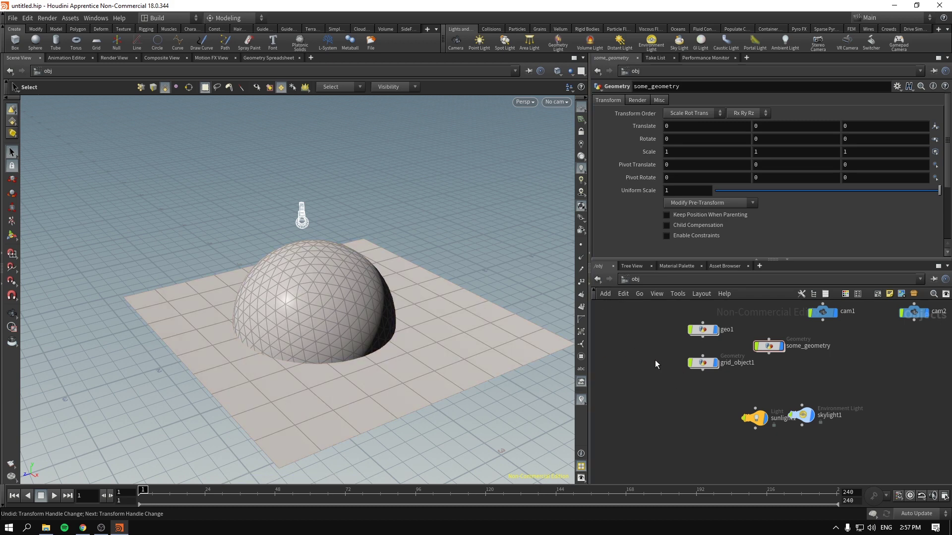
Toggle the viewport to wireframe and back, then set it to shaded display without the wire overlay
key(w)
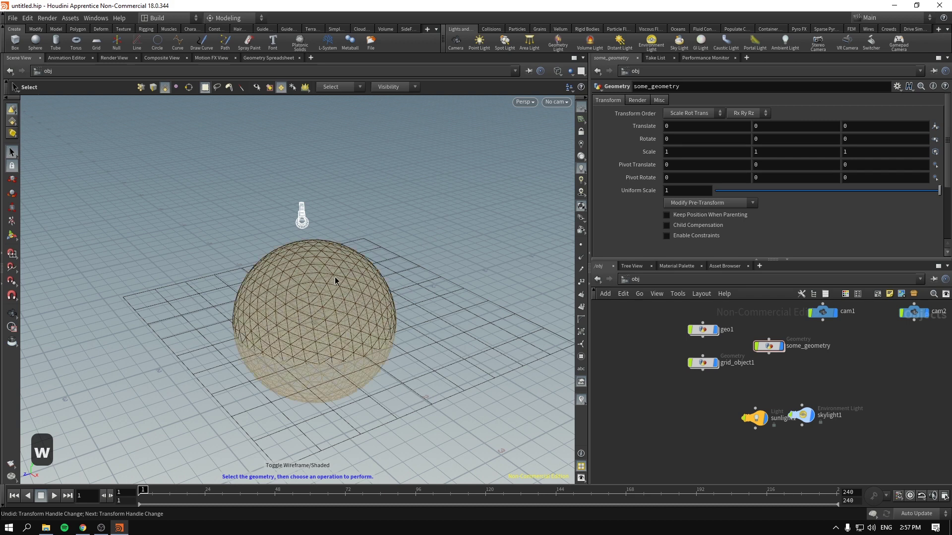
key(w)
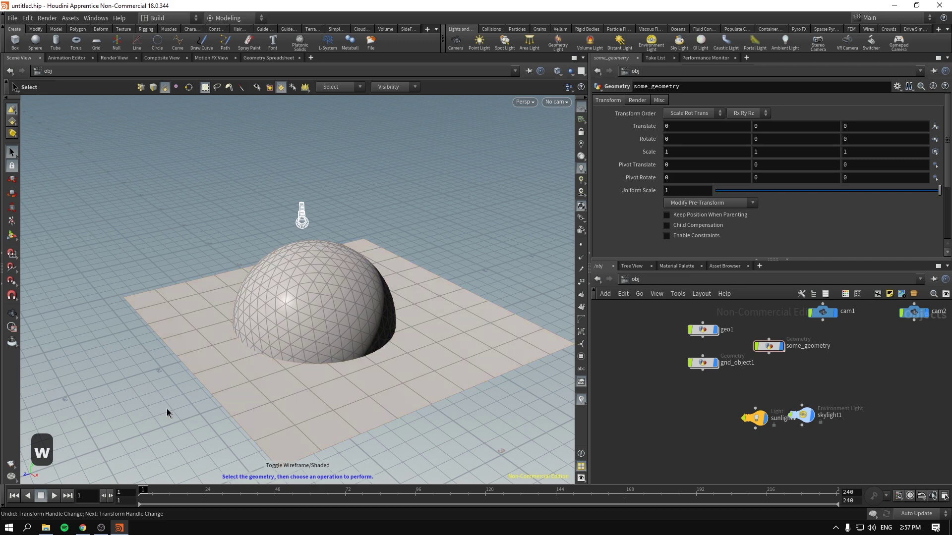
key(w)
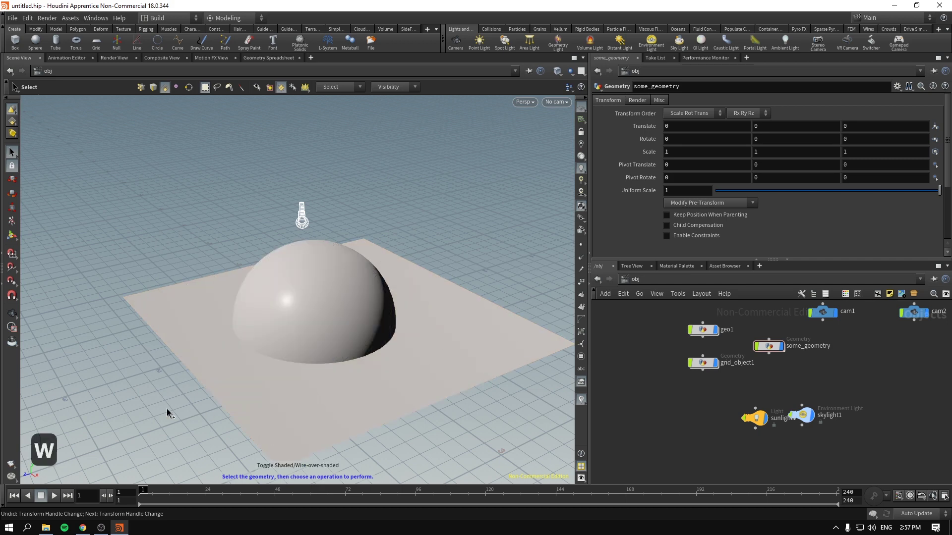
Toggle the wire overlay on the shaded viewport, finishing with smooth wire-over-shaded display
key(w)
key(w)
key(w)
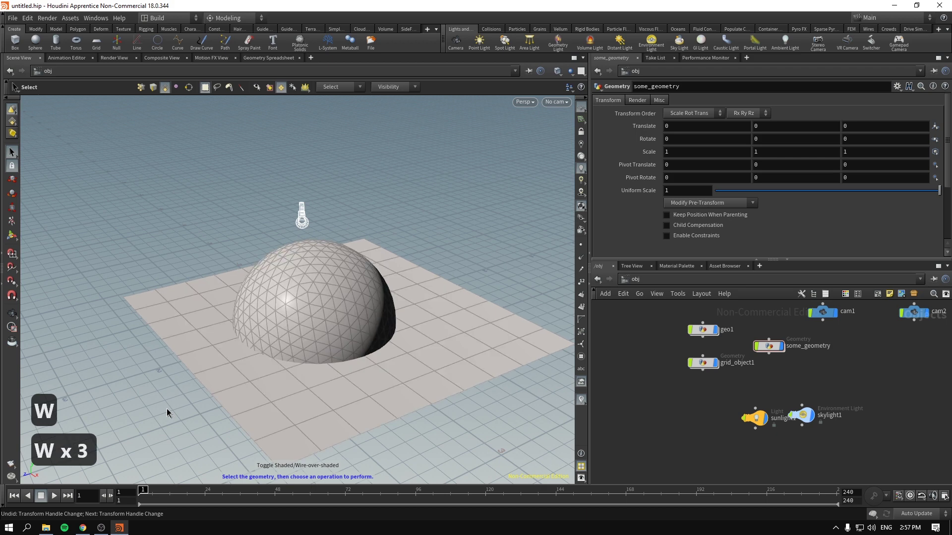
Try the Wireframe Bounding Box, Wireframe, Flat Shaded and Flat Wire Shaded display modes, then set the viewport to Smooth Shaded
click(566, 73)
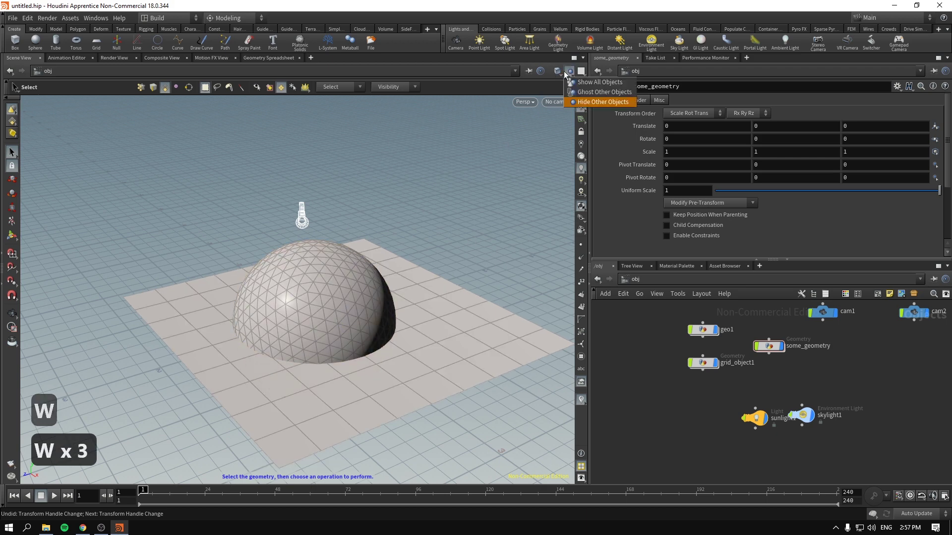
click(558, 72)
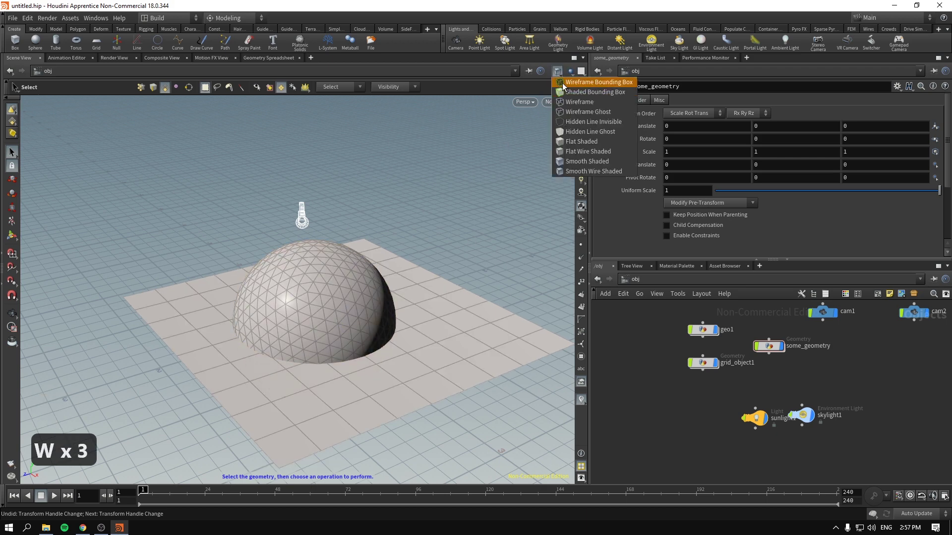
click(562, 83)
click(556, 71)
click(570, 104)
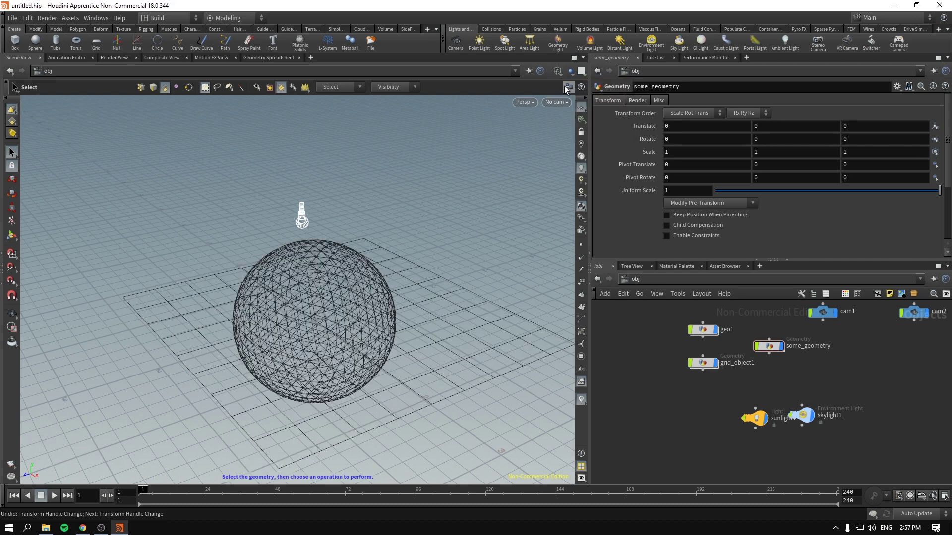
click(556, 70)
click(580, 141)
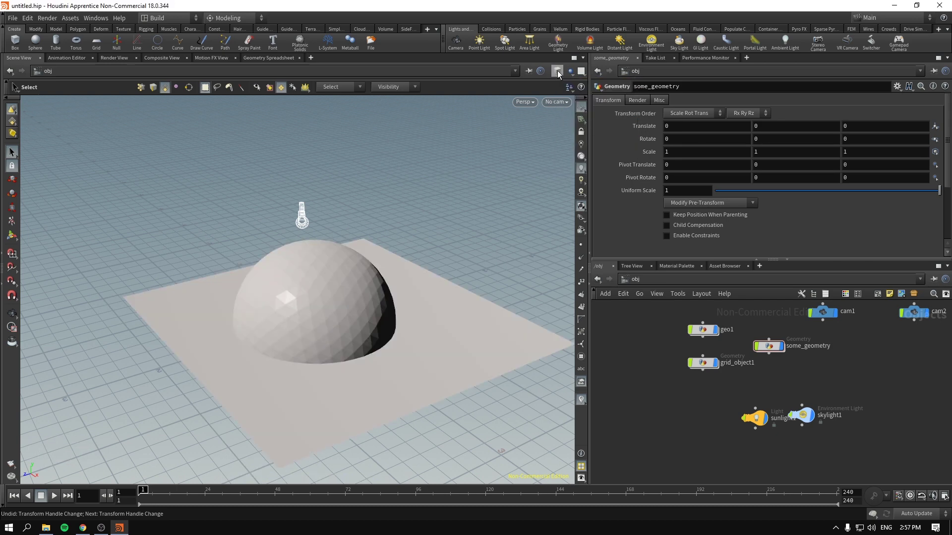
click(557, 71)
click(586, 151)
click(557, 71)
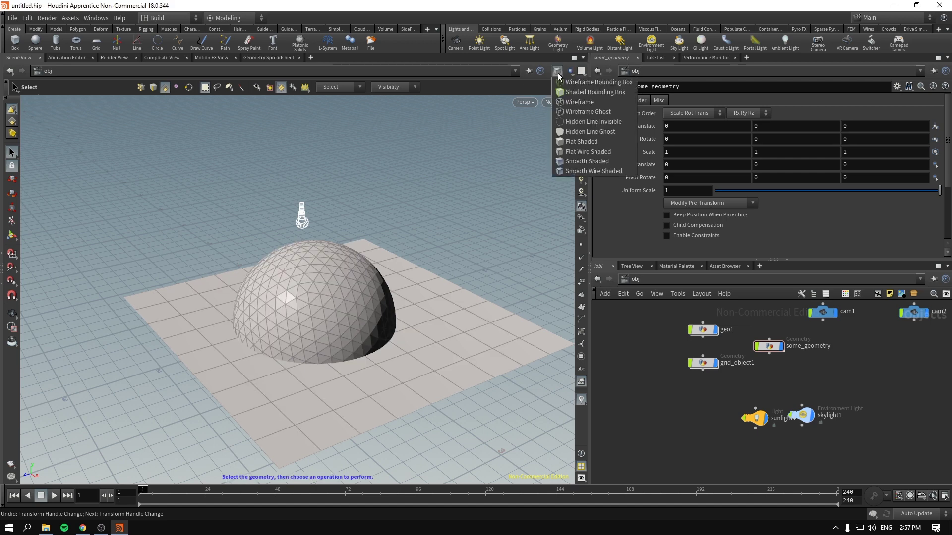
click(587, 161)
Toggle the wire overlay and full wireframe display several times, finishing with the scene shown wire-over-shaded
key(w)
key(w)
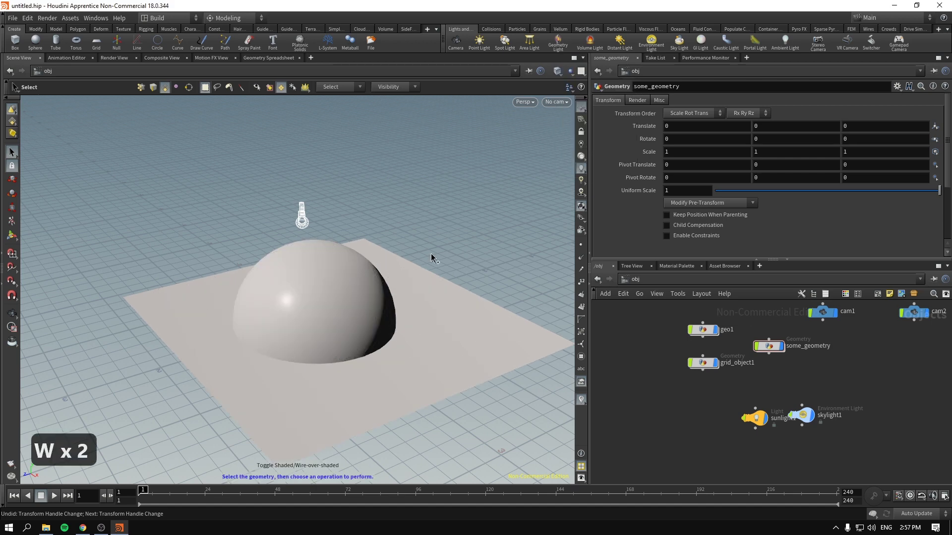
key(w)
key(w)
key(w)
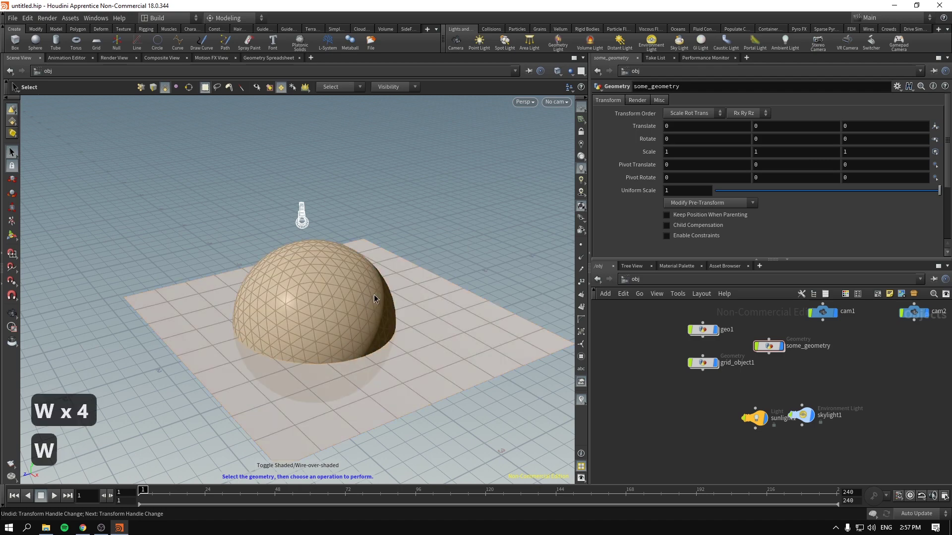
key(shift+w)
key(shift+w)
key(shift+w)
key(shift+w)
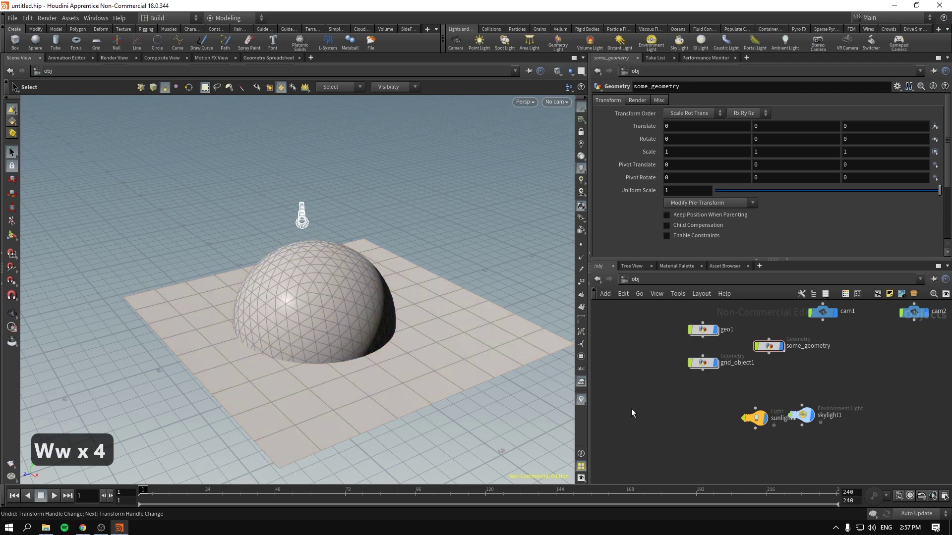
Go inside some_geometry, turn off group selection for the sphere and leave the selection tool for the View tool
drag(397, 346, 312, 329)
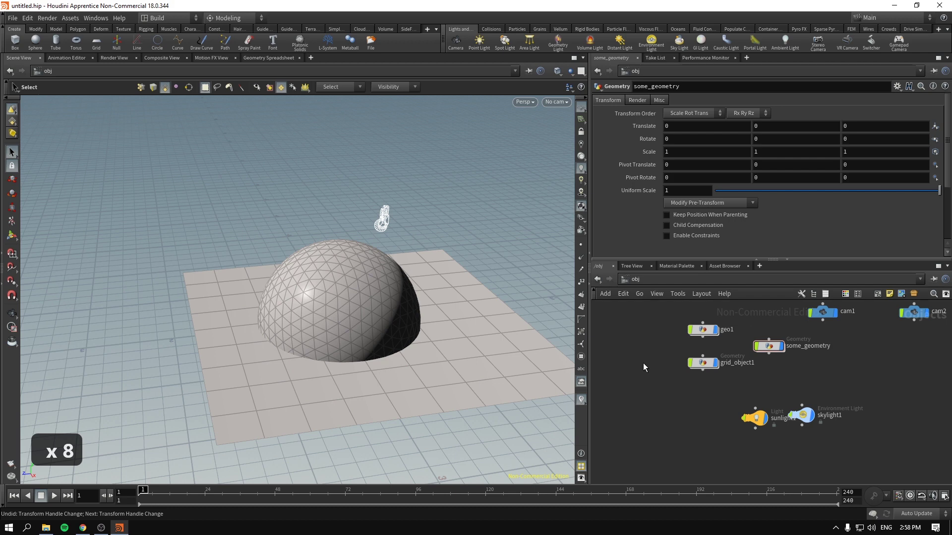
scroll(817, 373, up, 2)
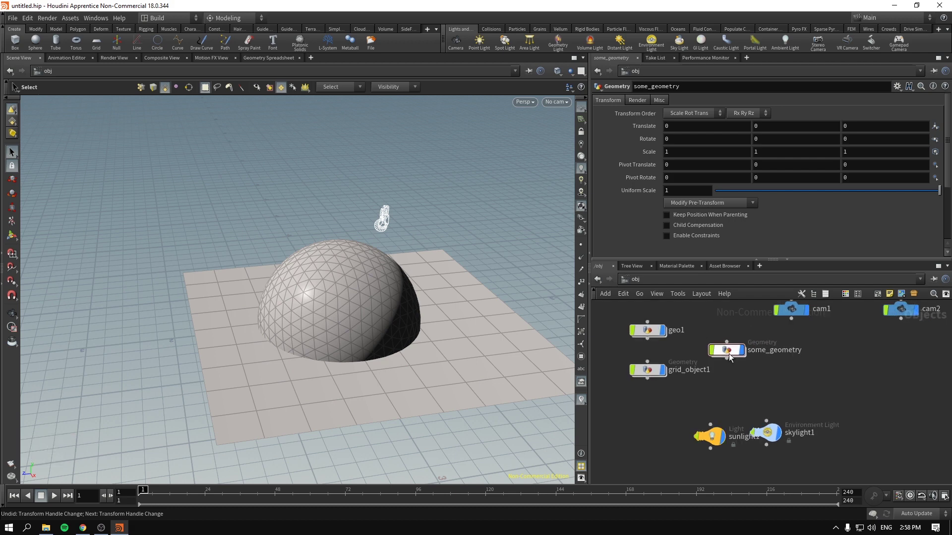
click(724, 349)
double_click(725, 349)
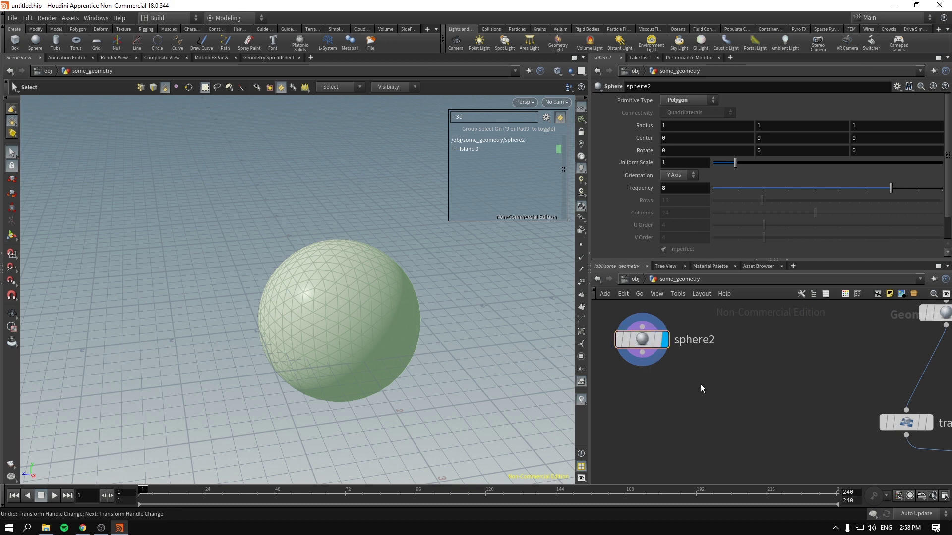
key(Escape)
key(Escape)
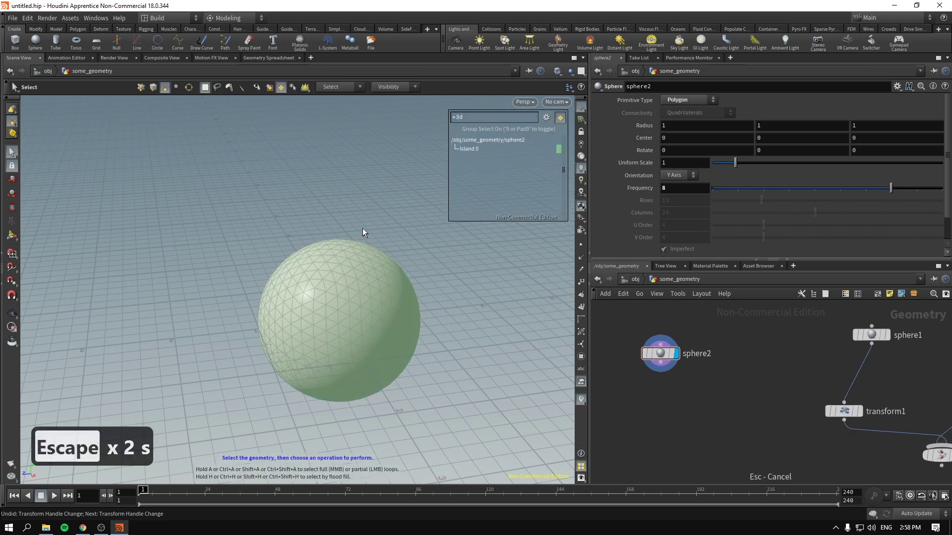
click(281, 88)
key(Escape)
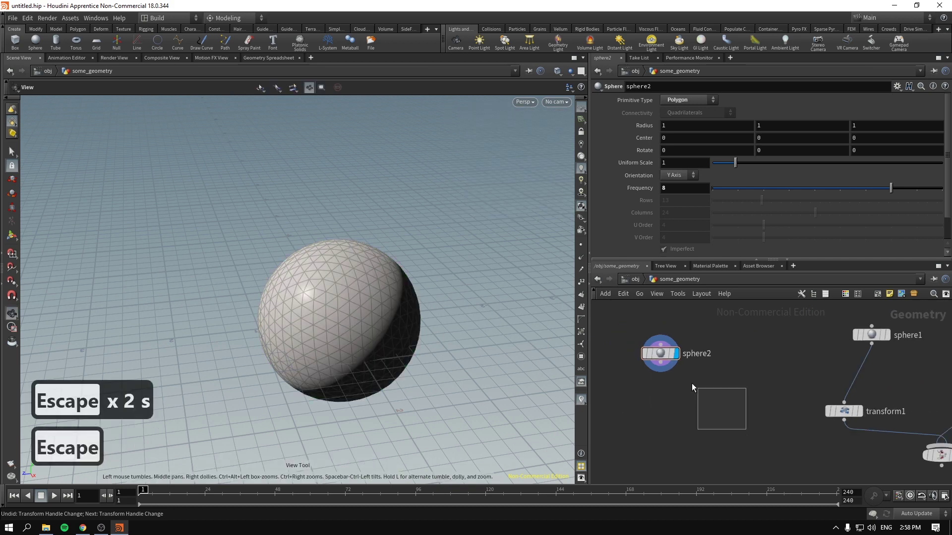
drag(365, 327, 403, 318)
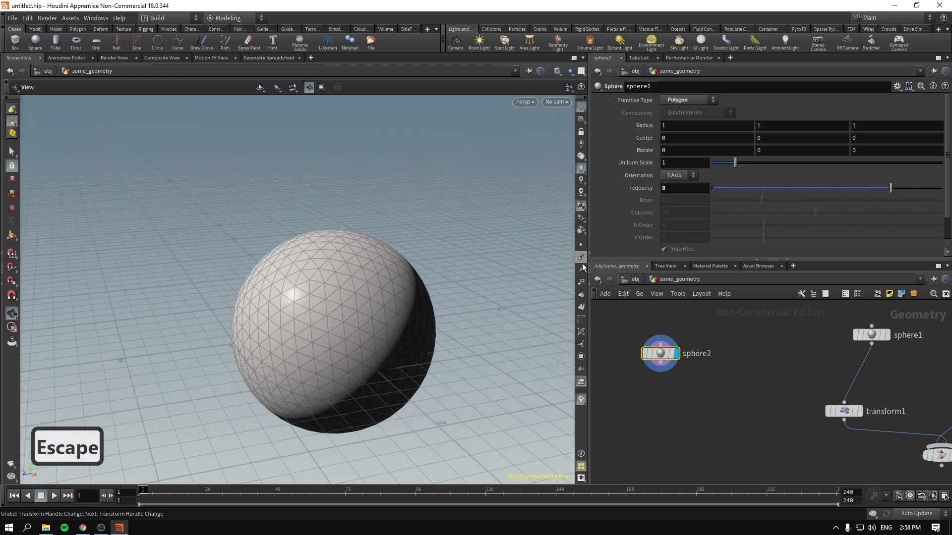
Go up to the object-level network and look through cam1 in the viewport
click(634, 279)
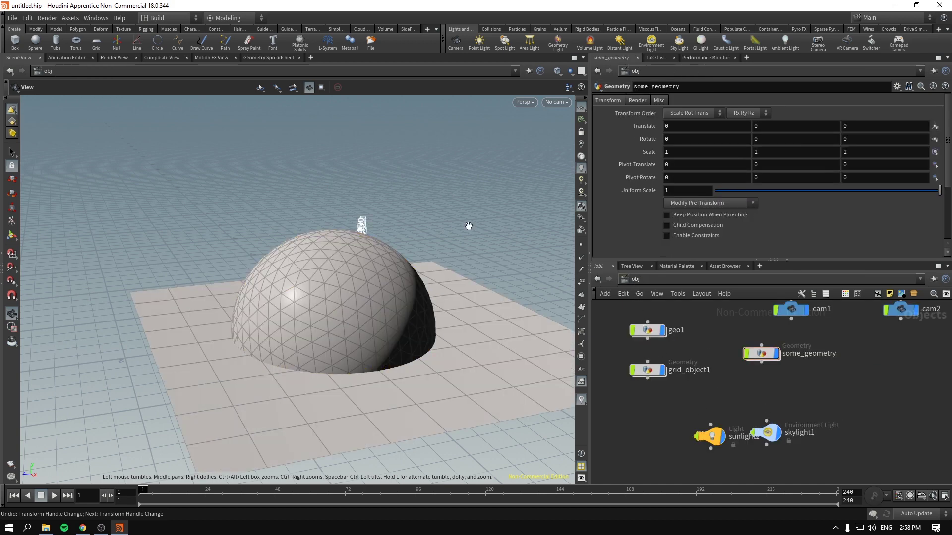
click(557, 102)
click(562, 175)
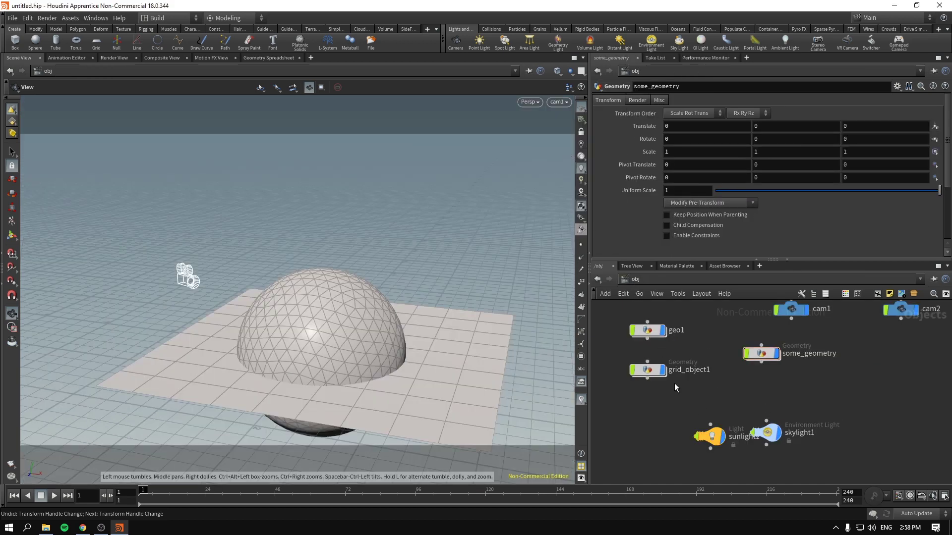
Try the headlight and disabled lighting modes in the viewport, then switch to high quality lighting with shadows
click(582, 158)
click(581, 145)
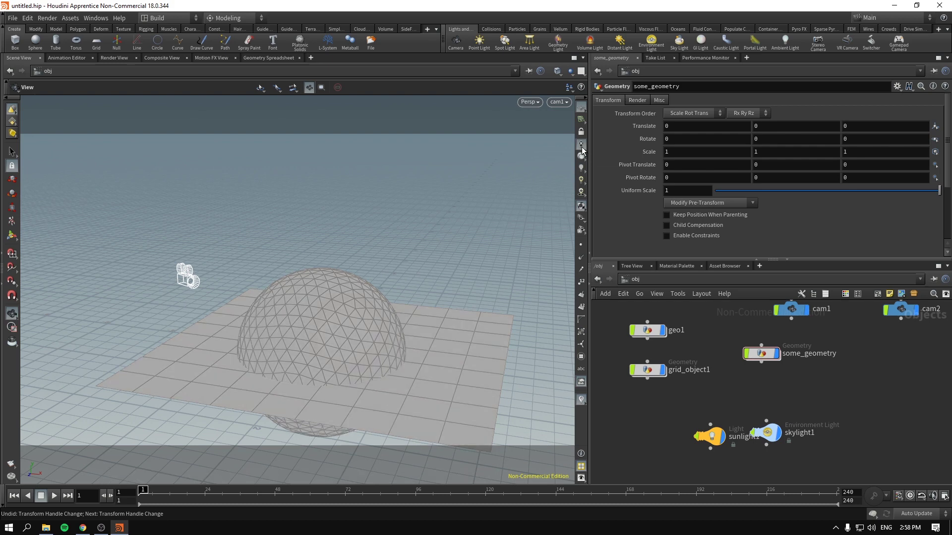
click(582, 180)
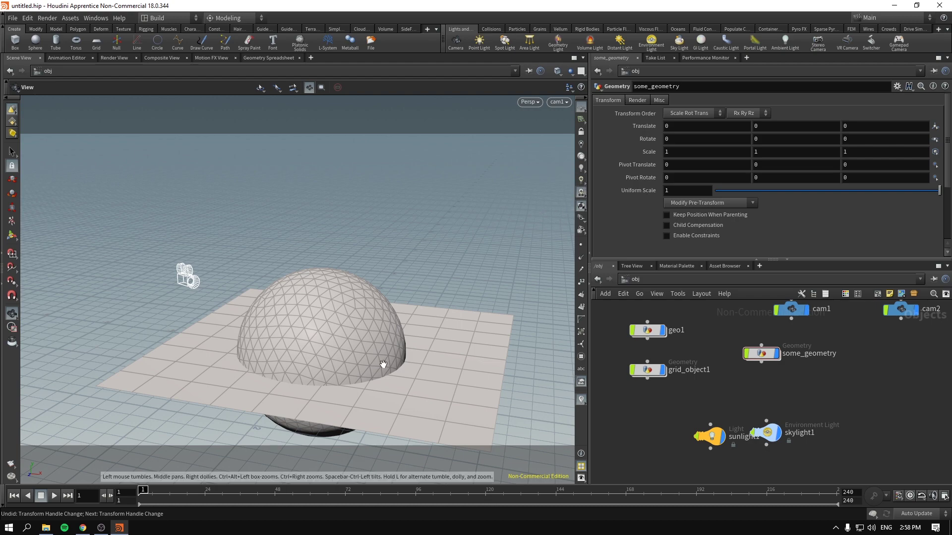
Leave the camera view to orbit the scene, look through cam2, then return to looking through cam1
drag(533, 261, 349, 367)
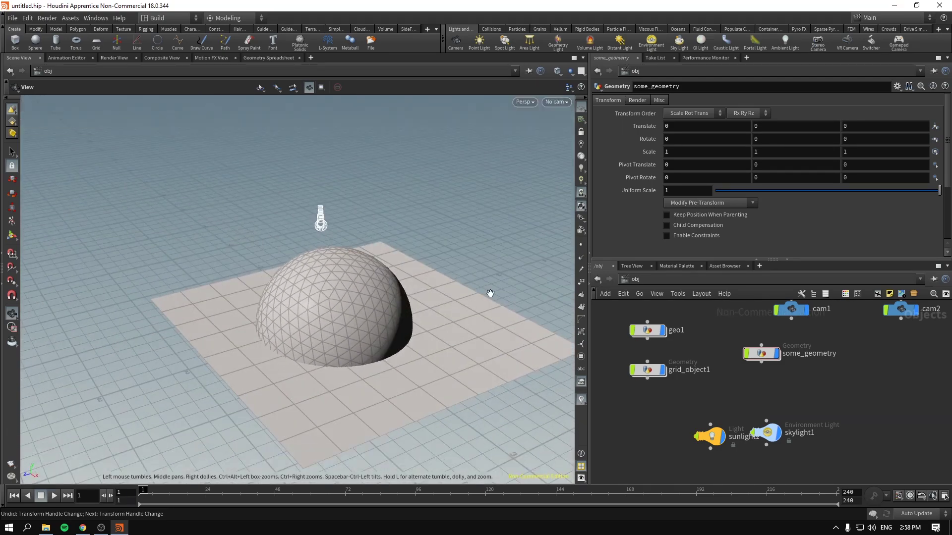
click(556, 102)
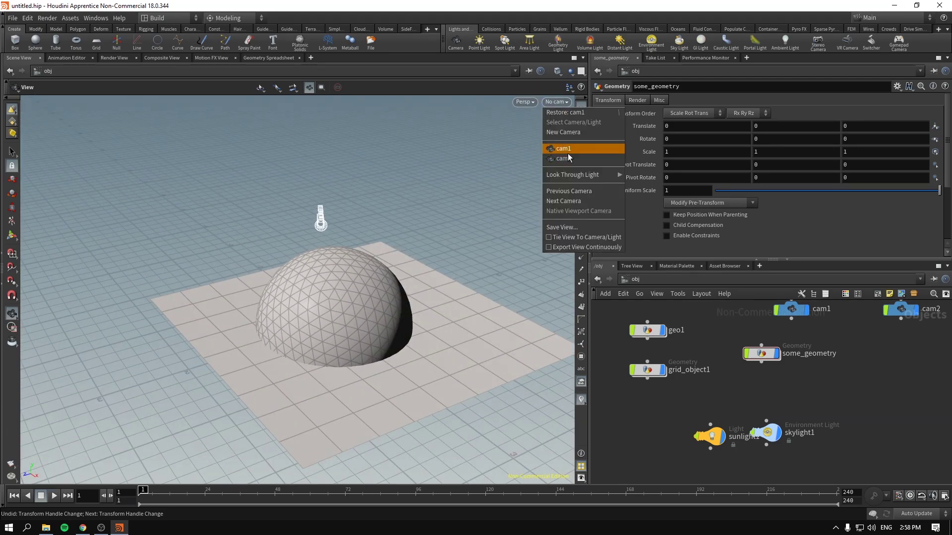
click(561, 159)
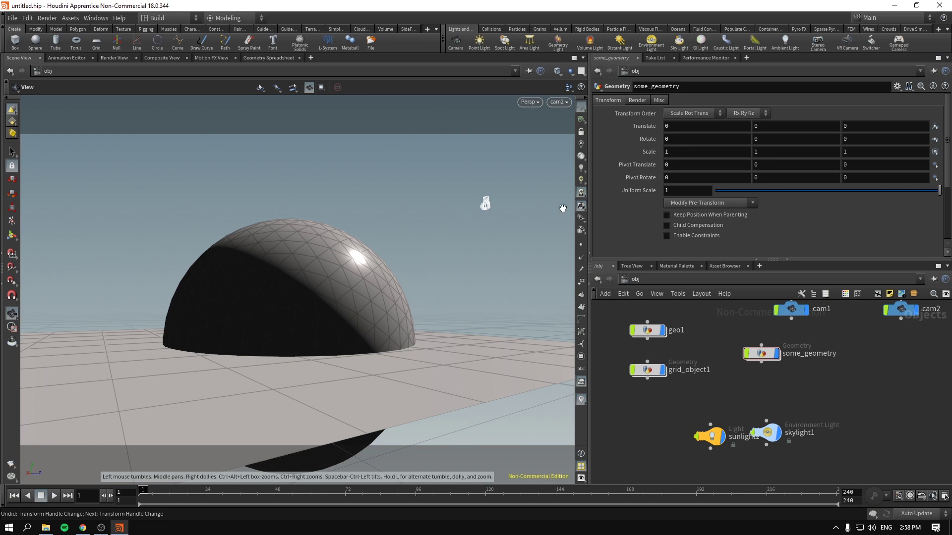
click(556, 102)
click(559, 148)
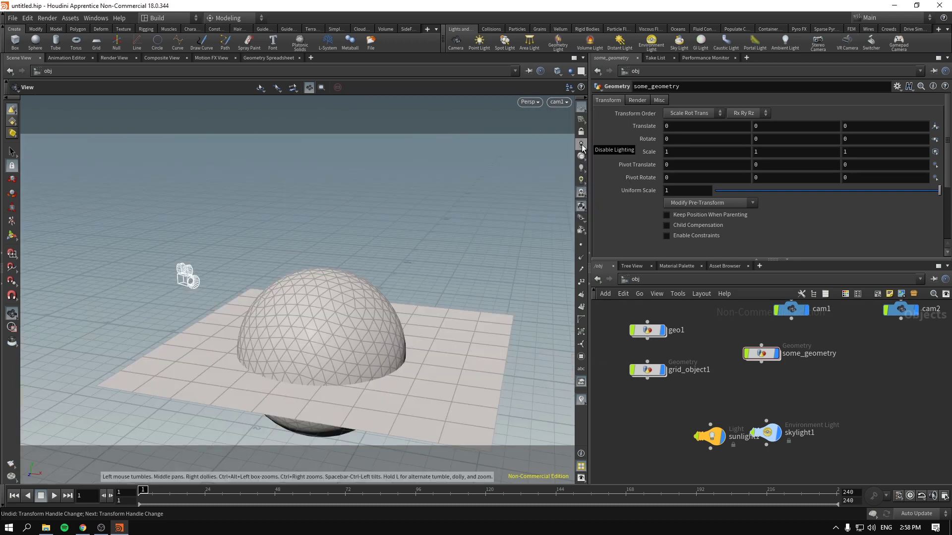
Compare the viewport lighting modes, examine the lighting component and shadow quality options, and finish on high quality lighting without shadows
click(582, 146)
click(582, 159)
click(582, 180)
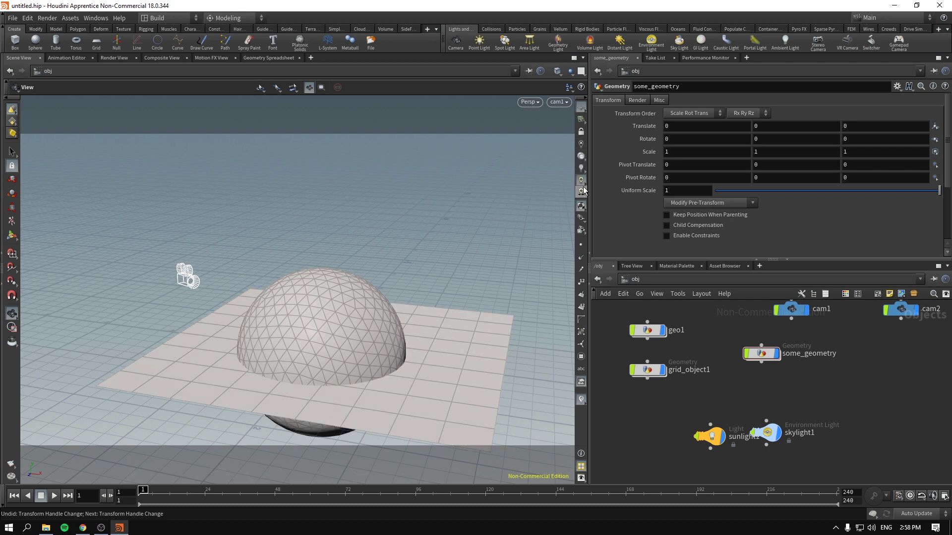
click(582, 194)
right_click(582, 194)
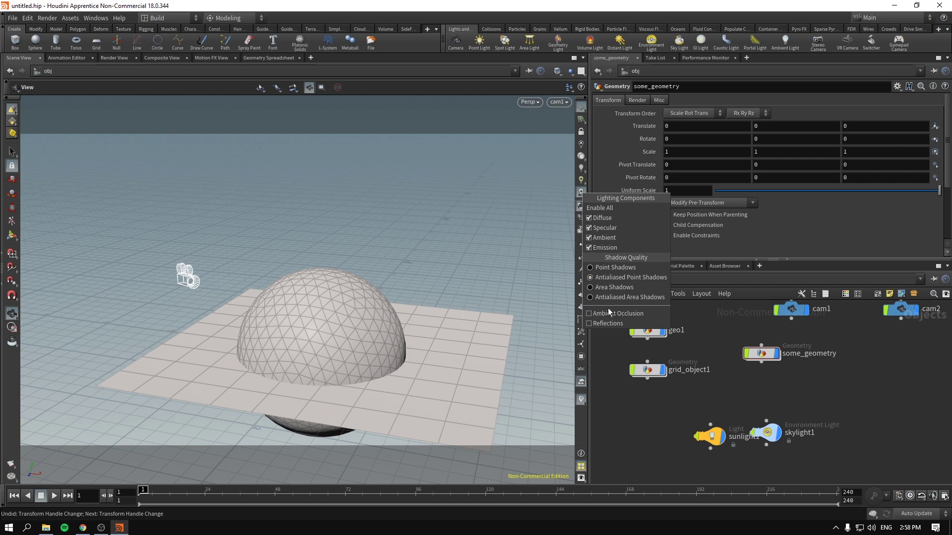
click(625, 393)
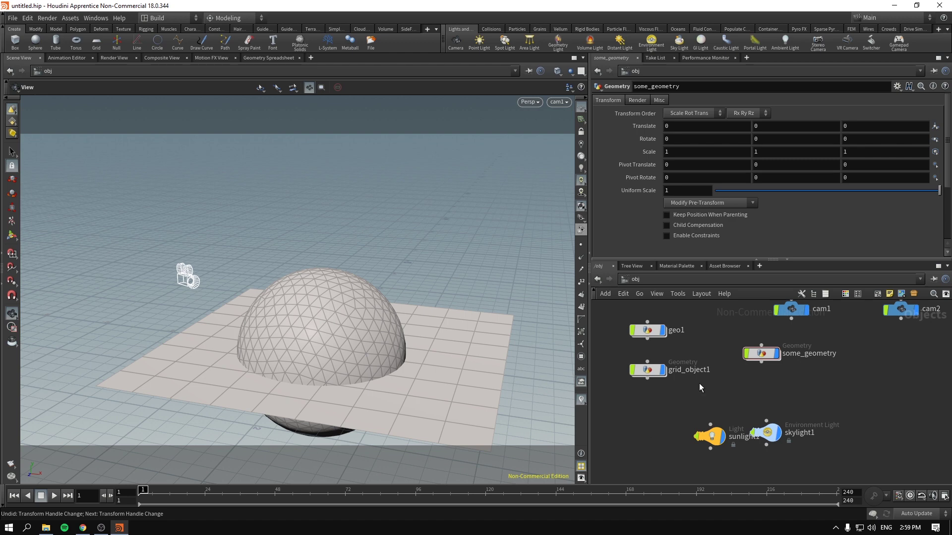
Enable the skylight1 light, then switch the sunlight1 light off and back on
click(767, 432)
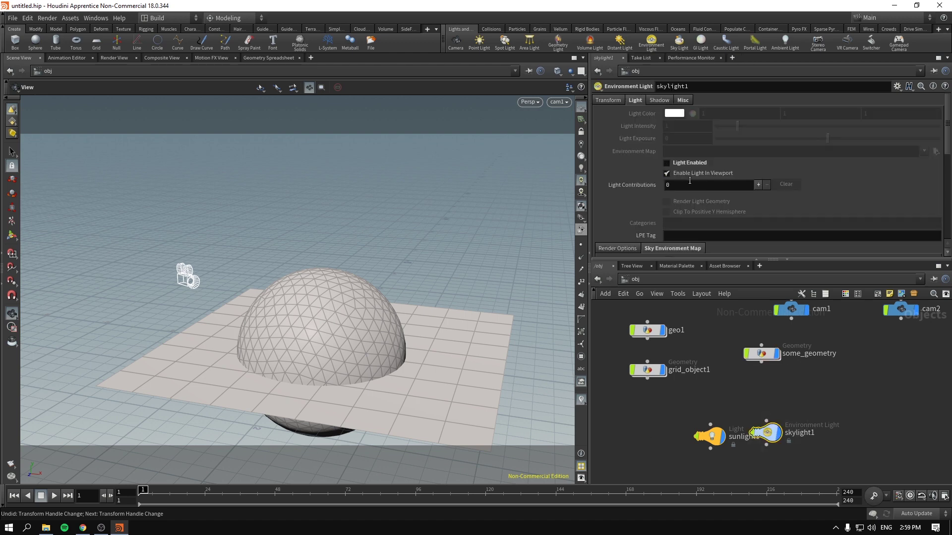
click(687, 164)
click(713, 437)
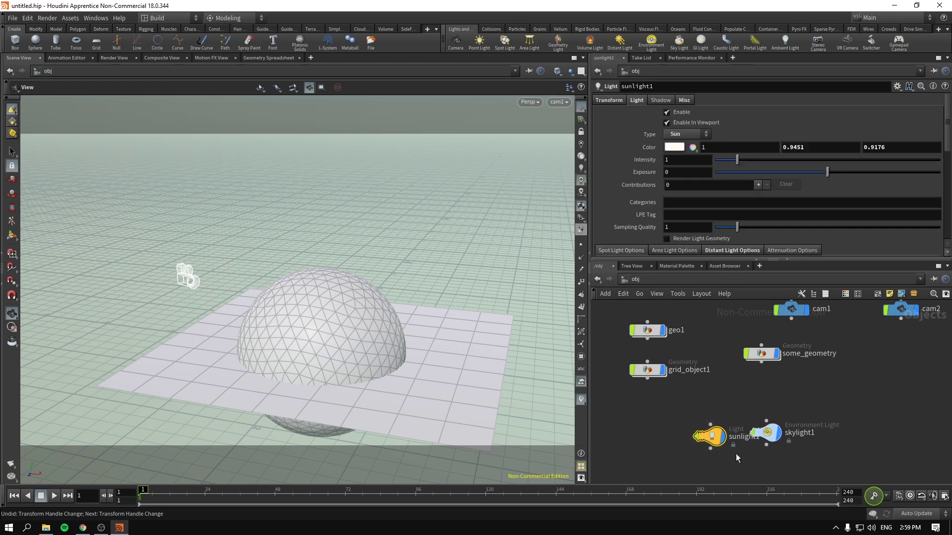
click(683, 112)
click(684, 113)
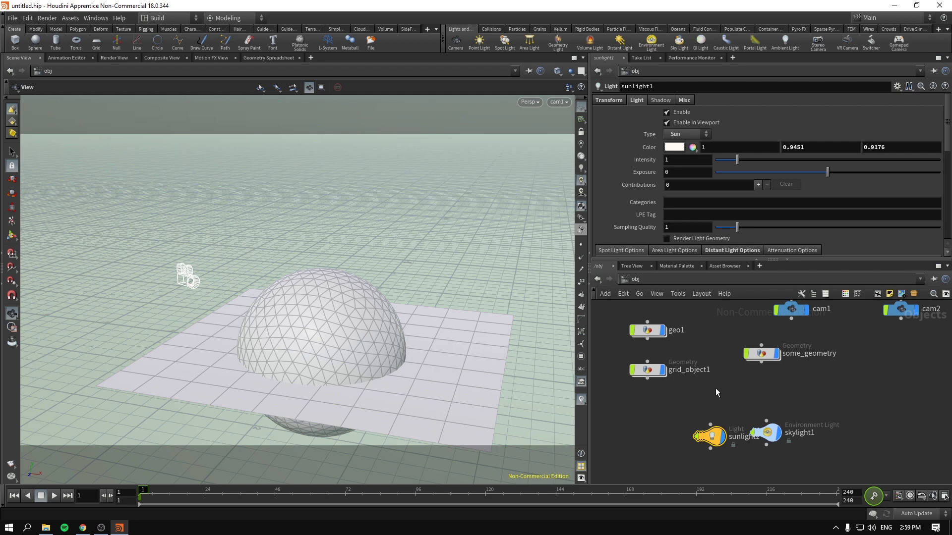
click(643, 282)
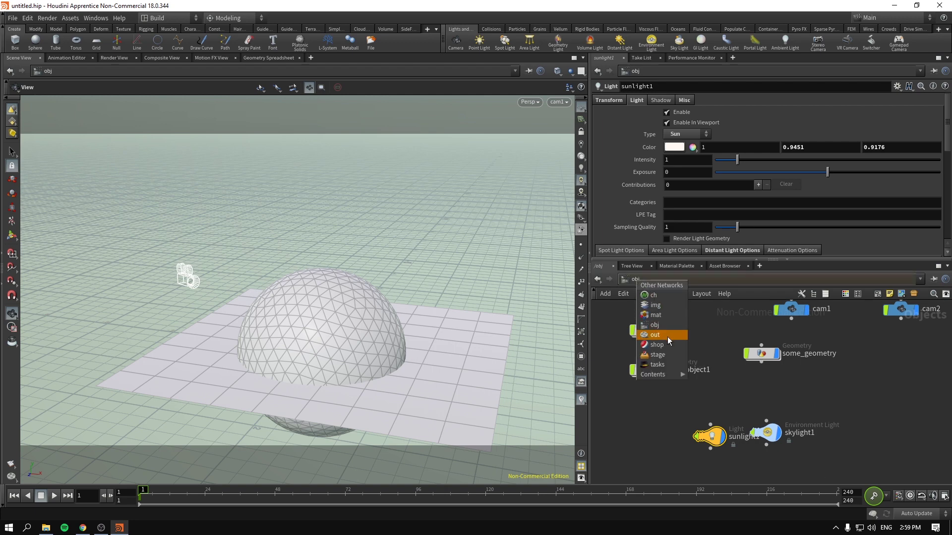
click(644, 234)
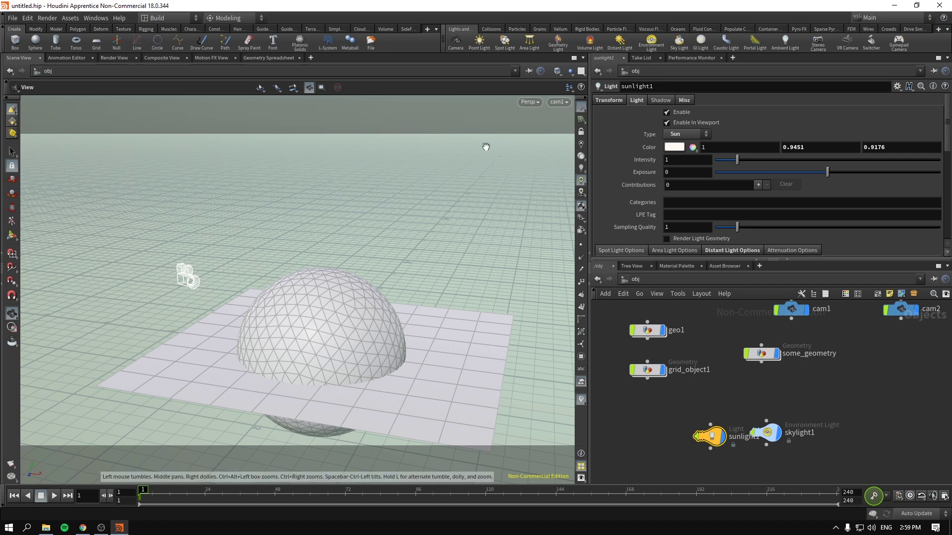
key(h)
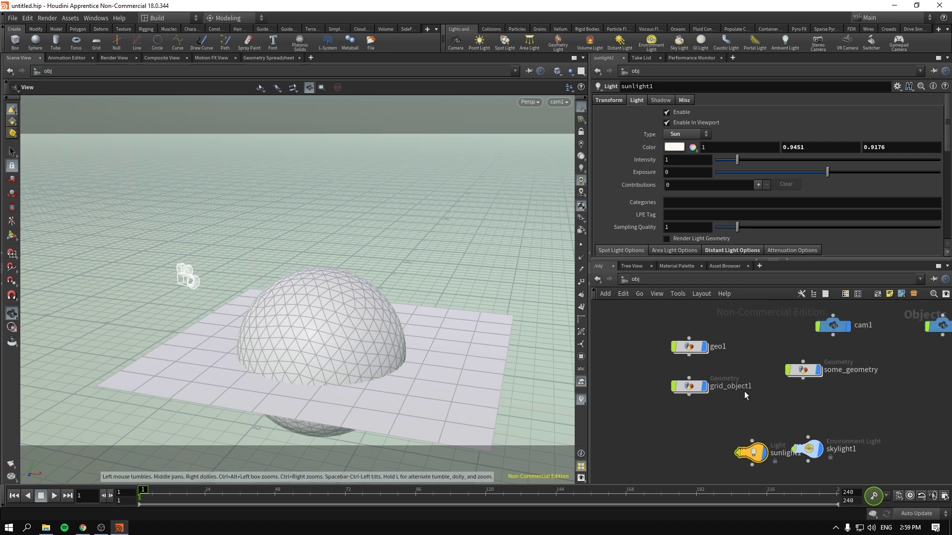
Start a render in the Render View and open the out network to show the mantra_ipr node
click(116, 58)
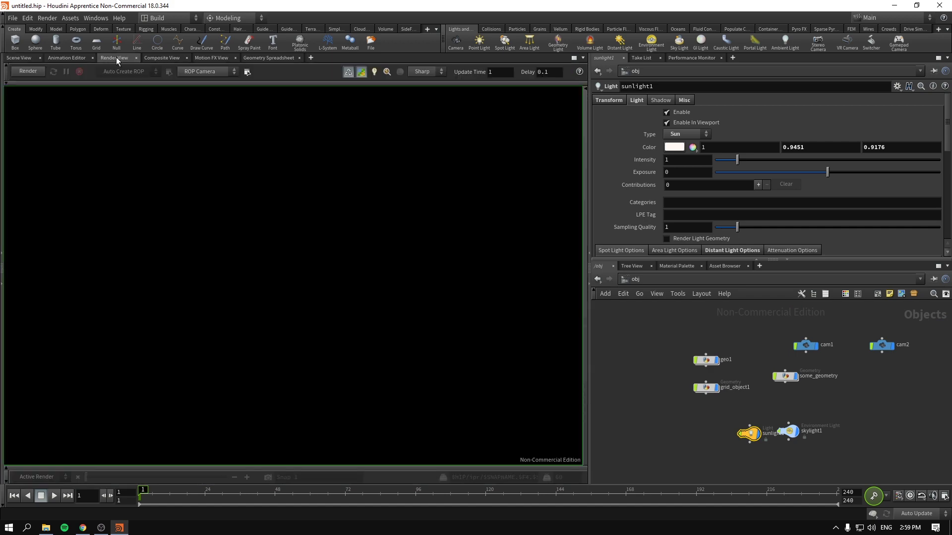
click(28, 71)
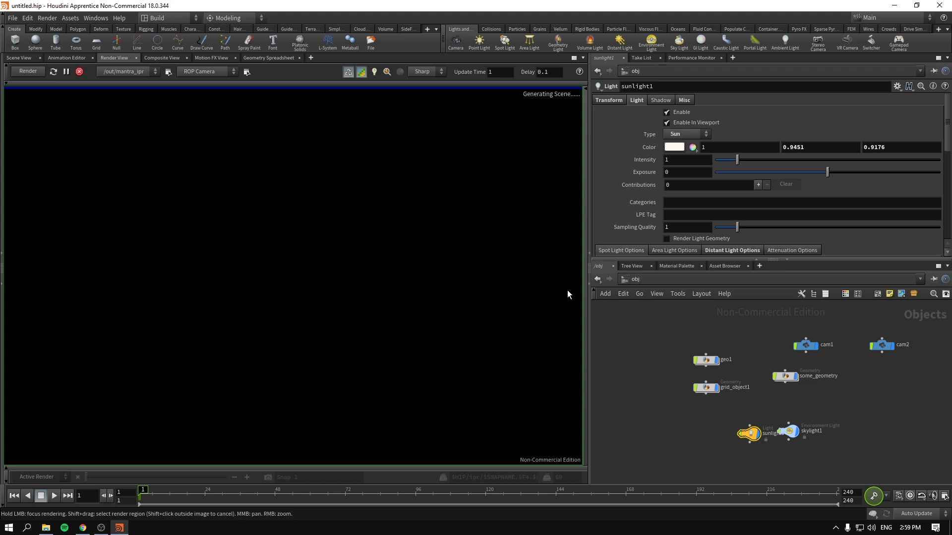
click(634, 277)
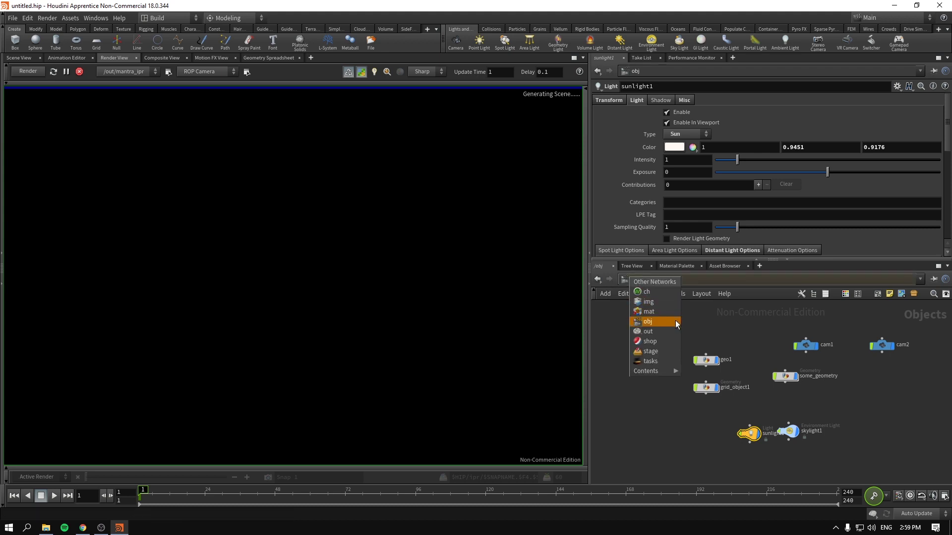
click(649, 331)
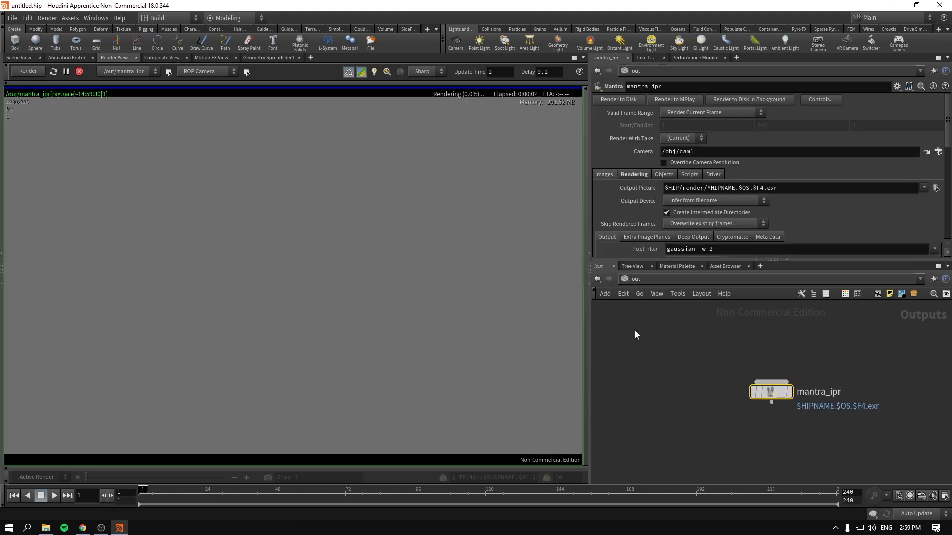
drag(635, 331, 826, 427)
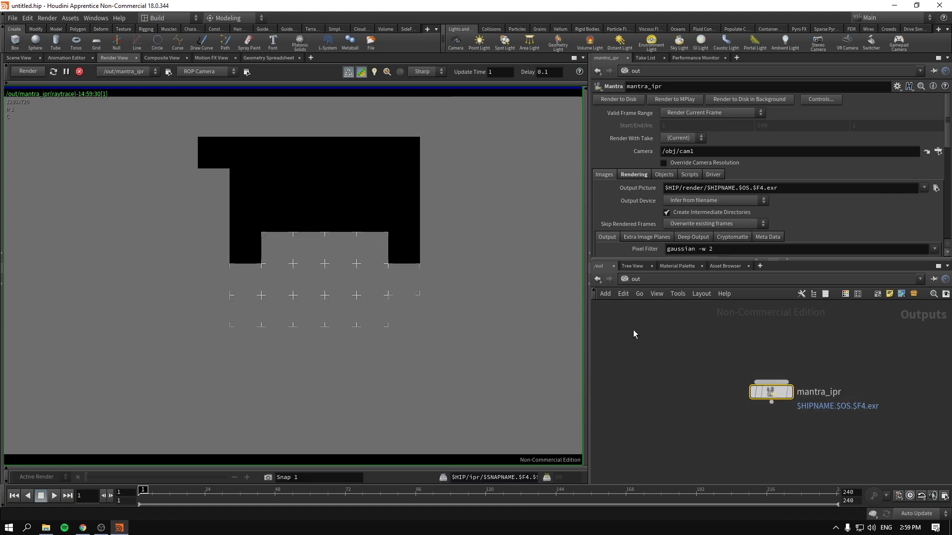
Add another Mantra render node beside mantra_ipr in the out network, then delete it
key(Tab)
mouse_move(672, 427)
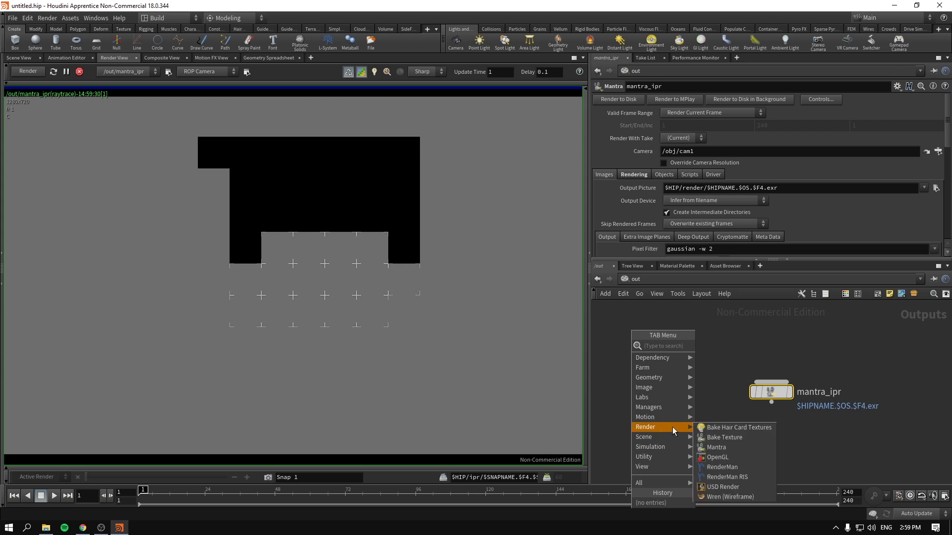
click(736, 449)
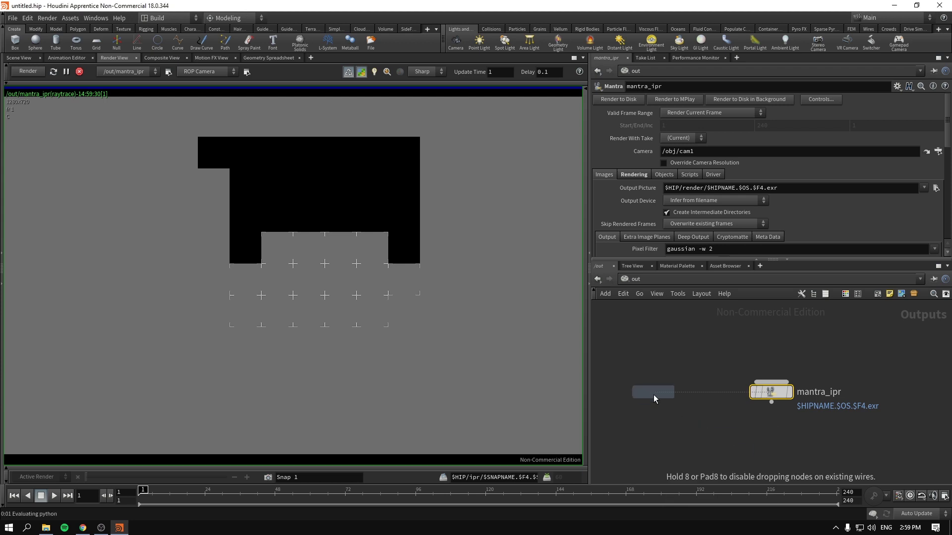
click(654, 394)
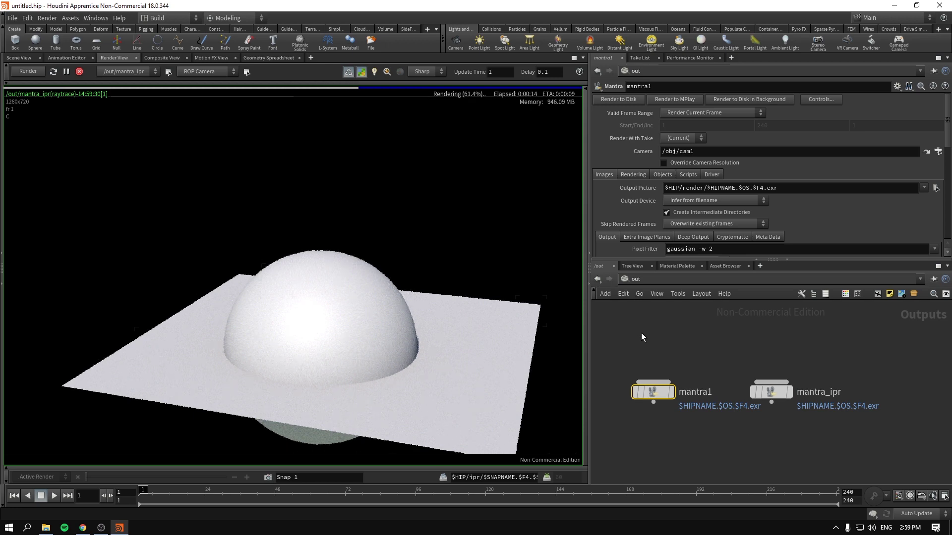
key(Delete)
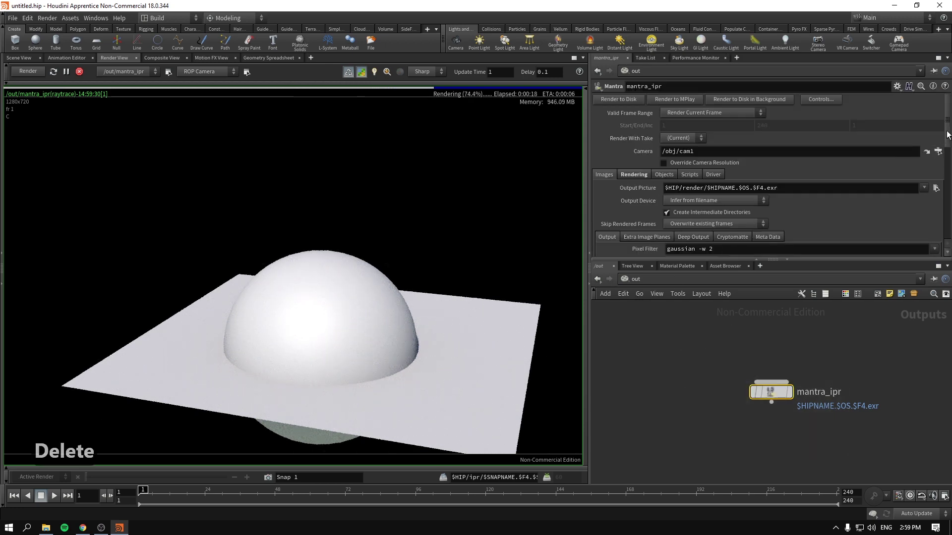
Show the Rendering settings of mantra_ipr and stop the running render in the Render View
mouse_move(947, 135)
mouse_down()
mouse_move(949, 165)
mouse_move(857, 114)
mouse_up()
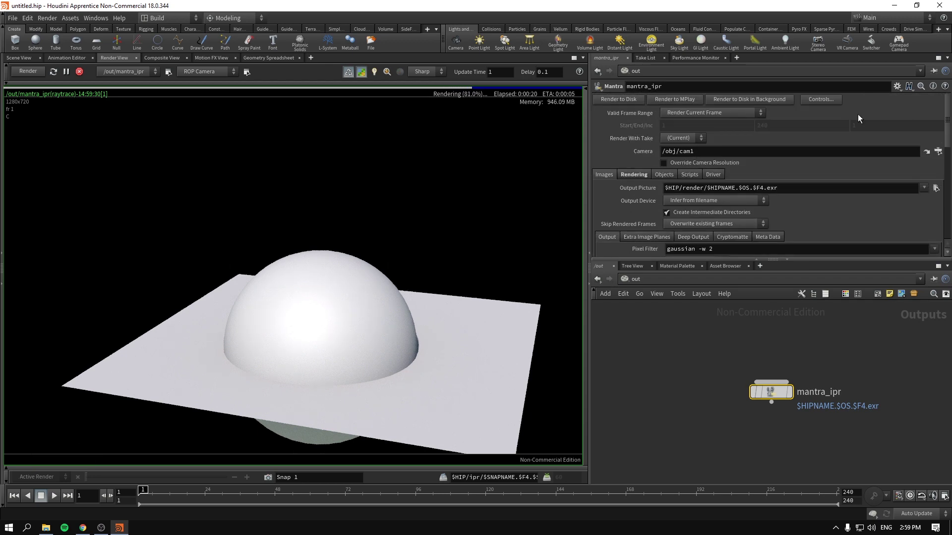
click(637, 174)
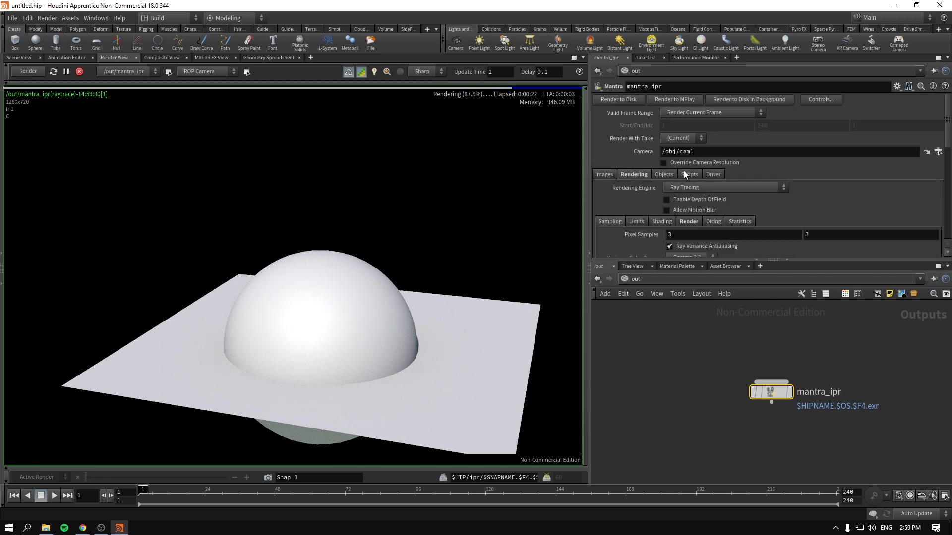
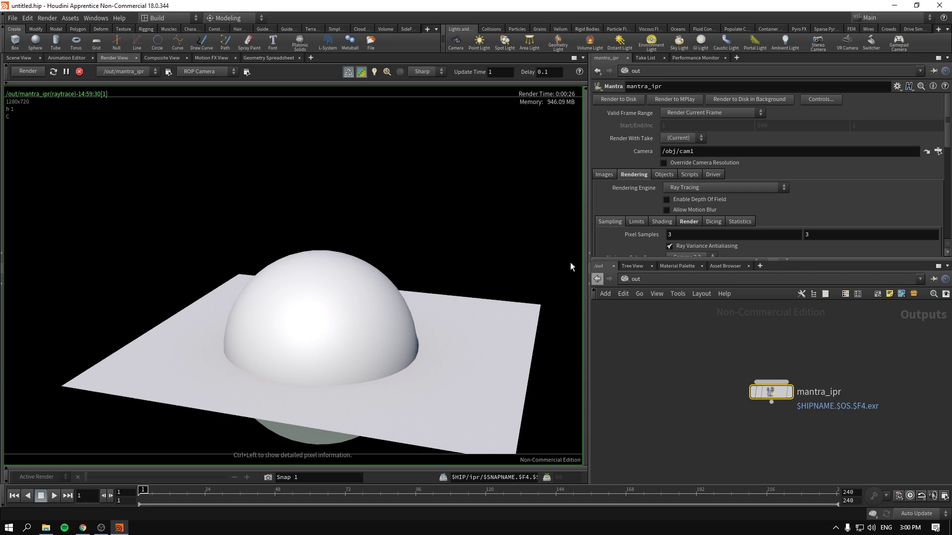
click(79, 72)
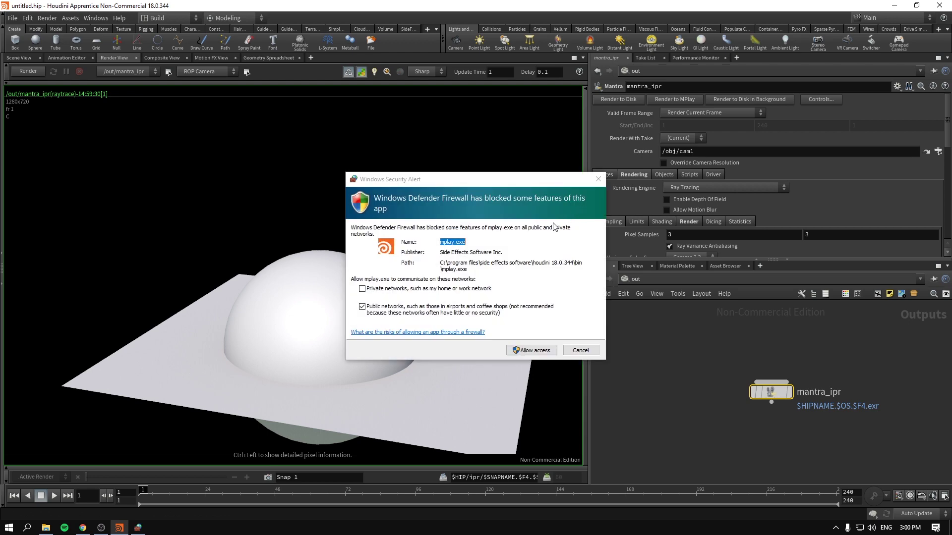
Render mantra_ipr to MPlay, declining the firewall access request, and close the MPlay window
click(580, 351)
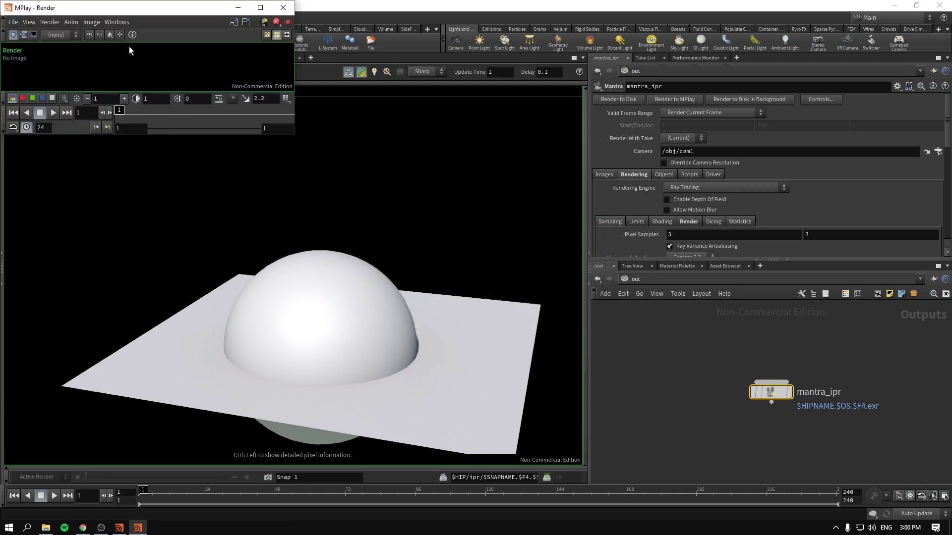
drag(126, 9, 377, 50)
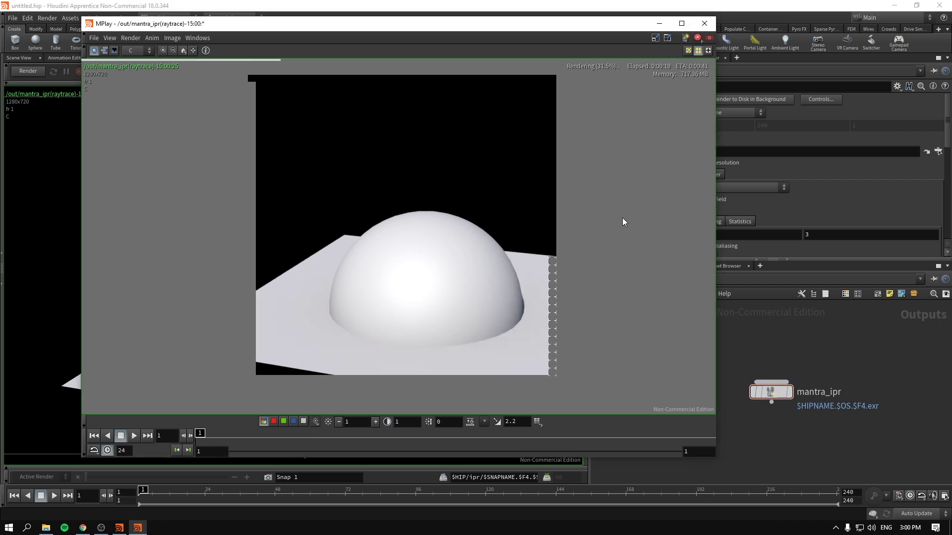
key(alt+F4)
Return to the obj network and look through cam2 in the Scene View
click(634, 279)
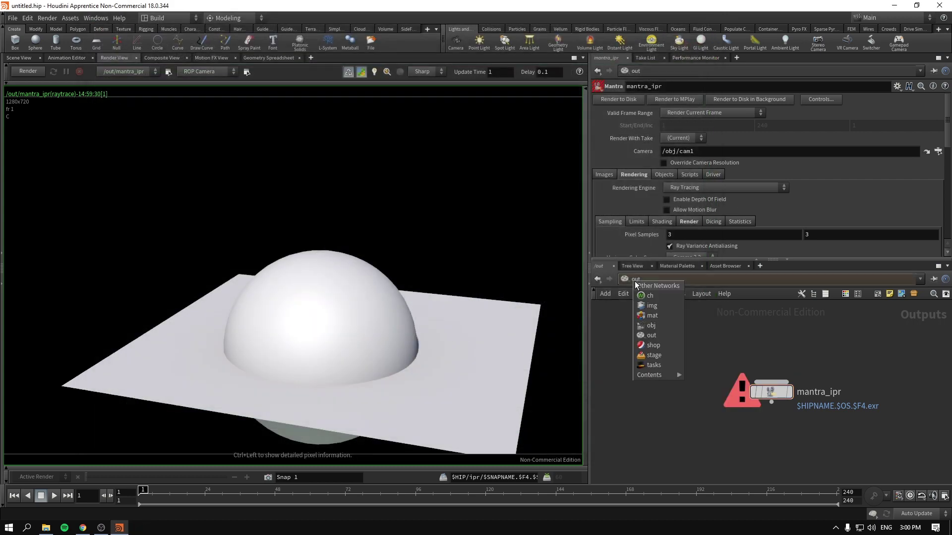
click(653, 325)
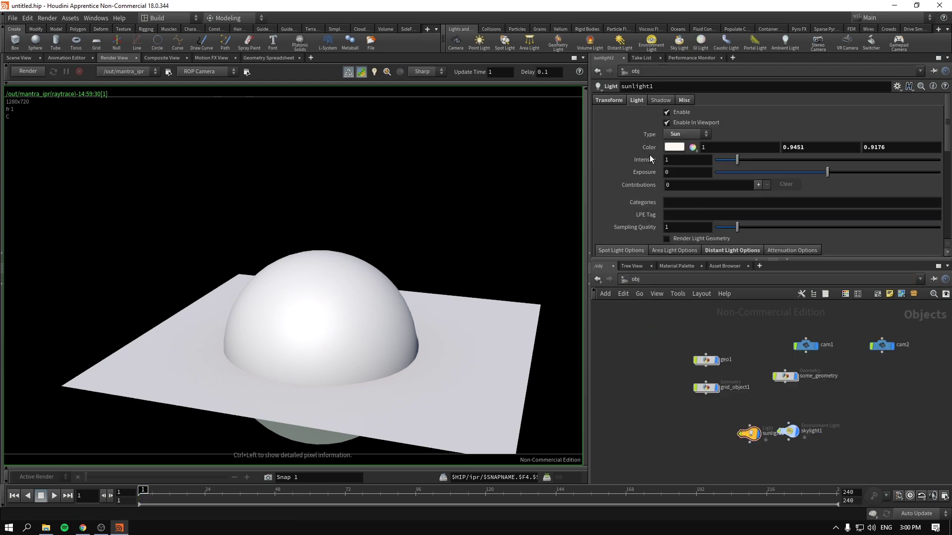
click(24, 58)
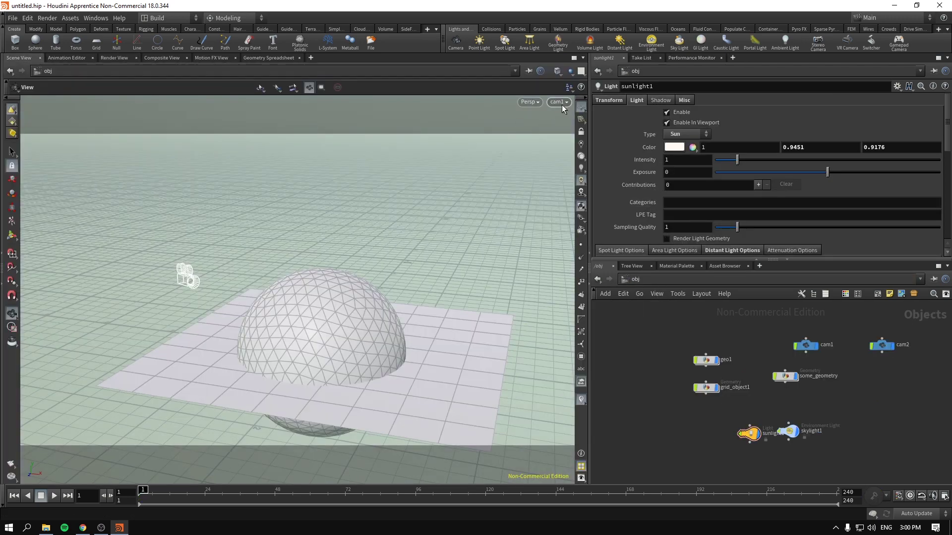
click(559, 102)
click(567, 159)
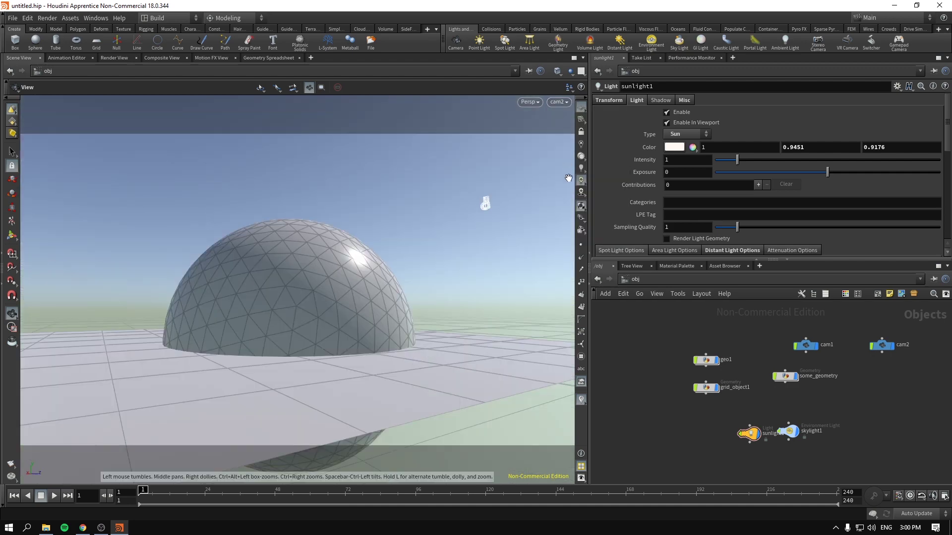
Open the out network and set the camera of mantra_ipr to /obj/cam2
click(632, 280)
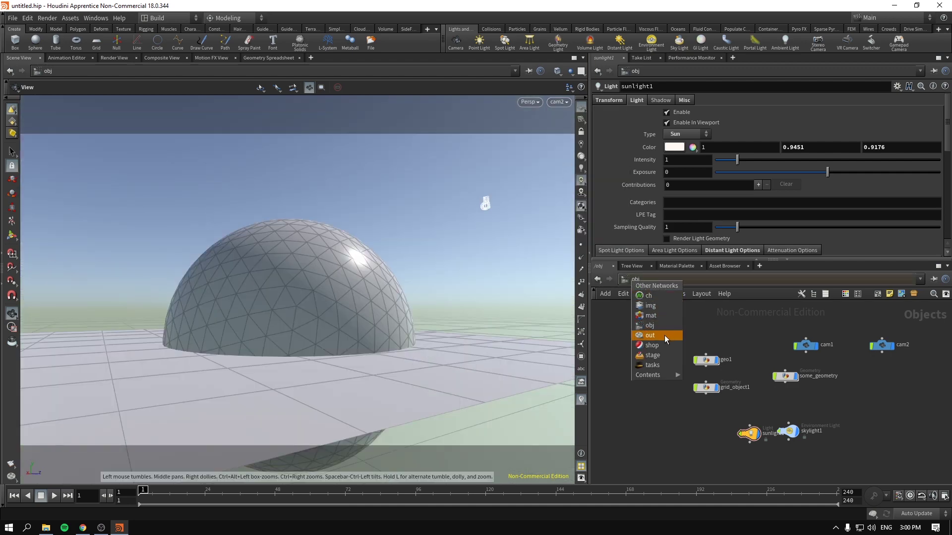
click(664, 335)
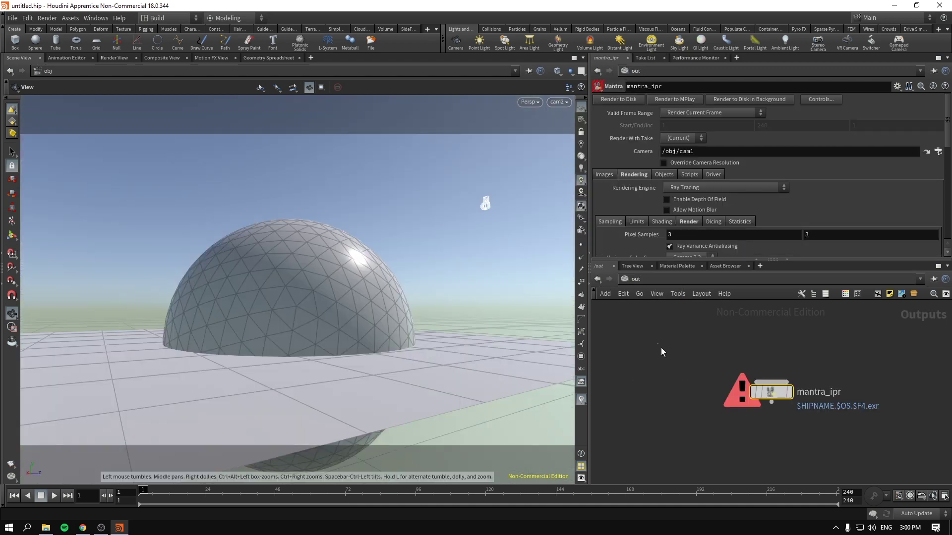
click(689, 152)
key(BackSpace)
key(BackSpace)
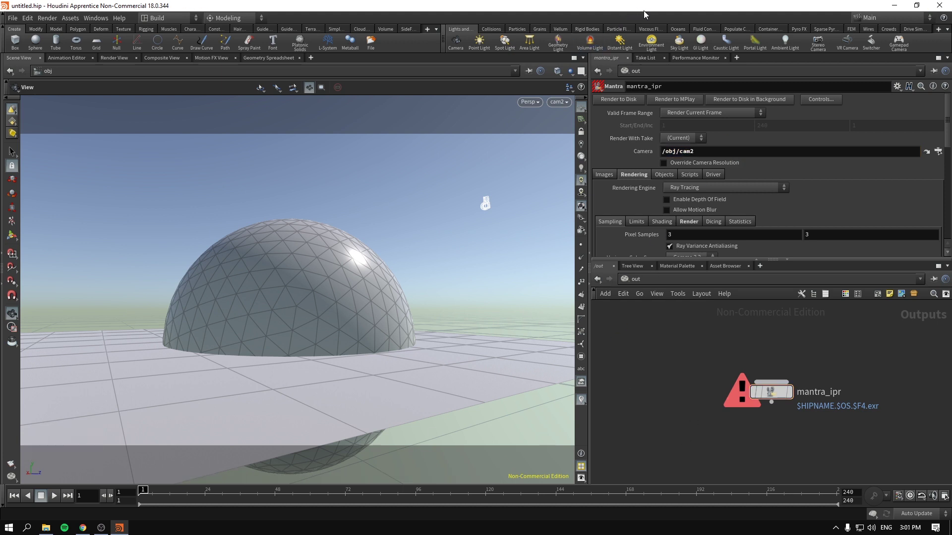
drag(700, 370, 822, 438)
drag(695, 344, 810, 406)
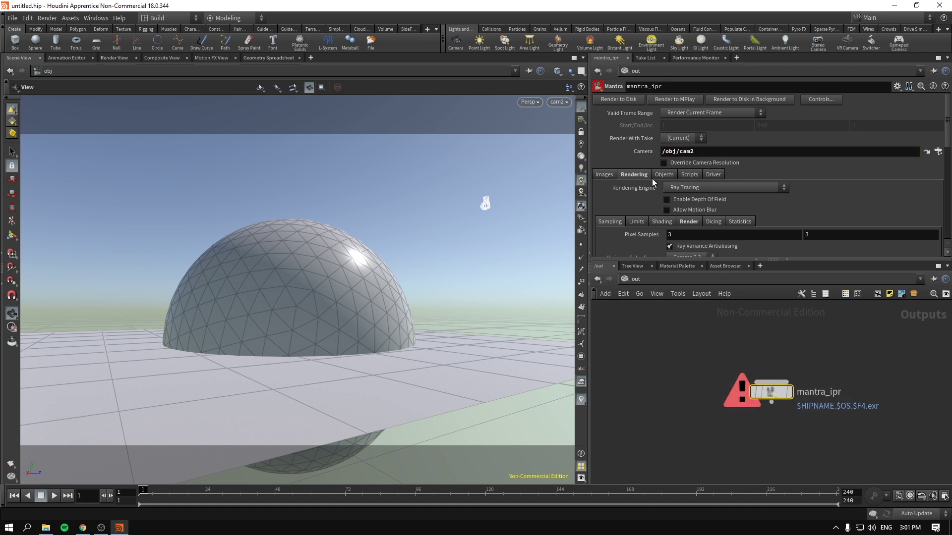
click(709, 153)
Render the scene in the Render View with /obj/cam2 as its camera, restarting the render after the camera change
click(114, 58)
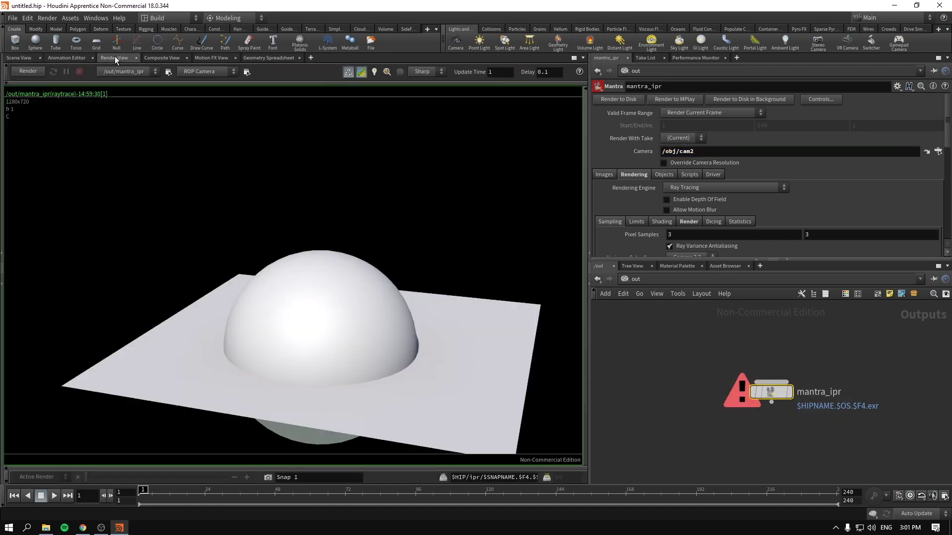
click(31, 70)
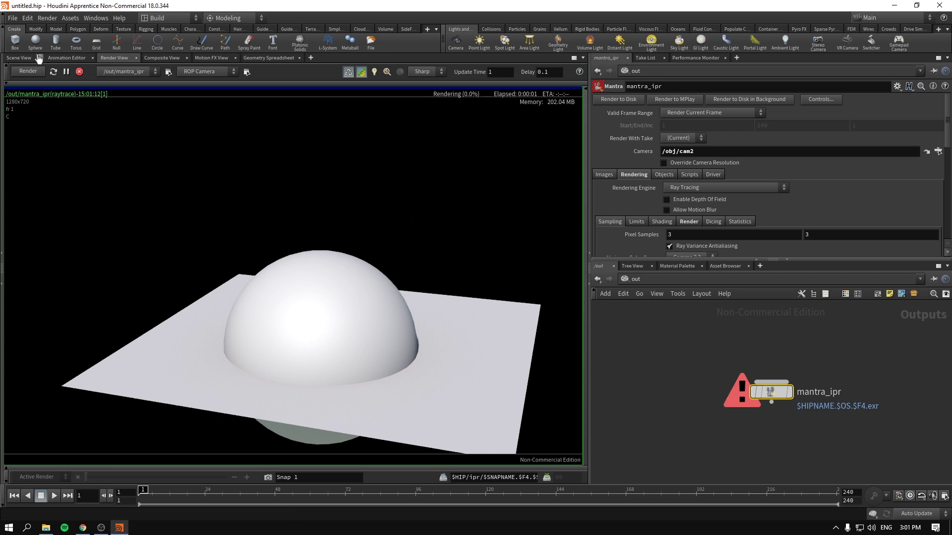
click(208, 72)
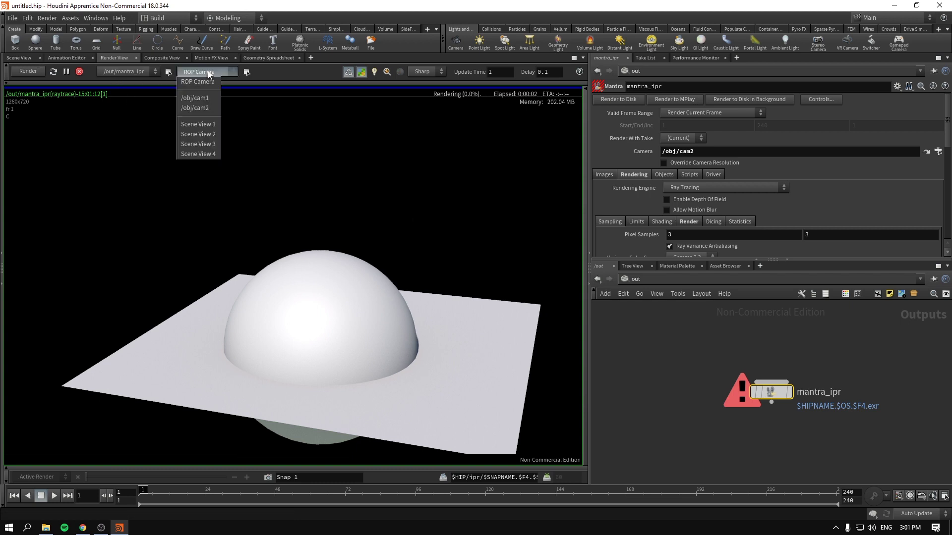
click(198, 109)
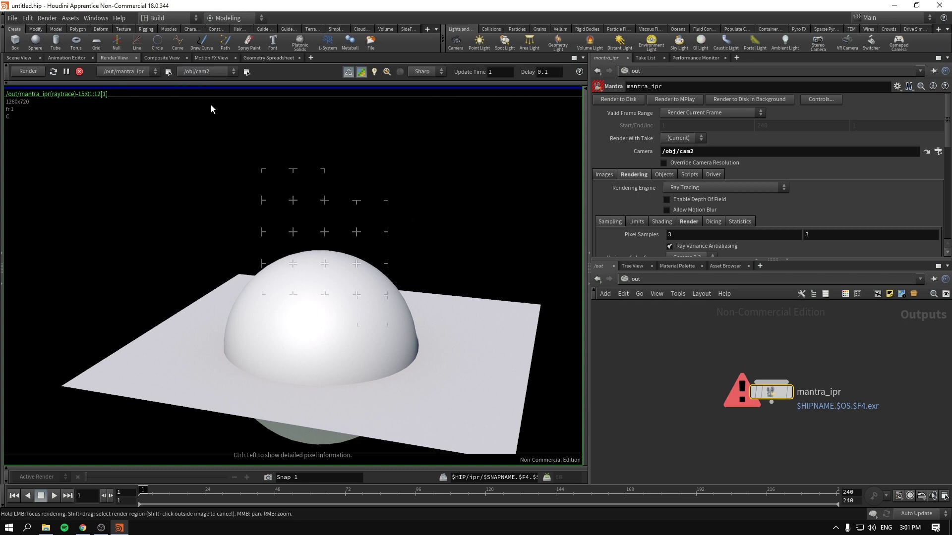
click(53, 72)
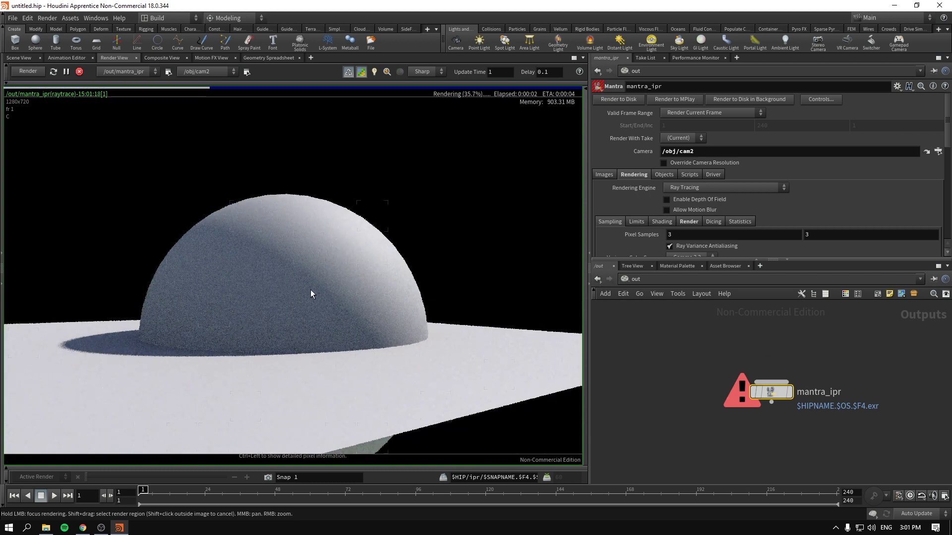
Go back to the Scene View and switch the network editor to the obj network
click(22, 58)
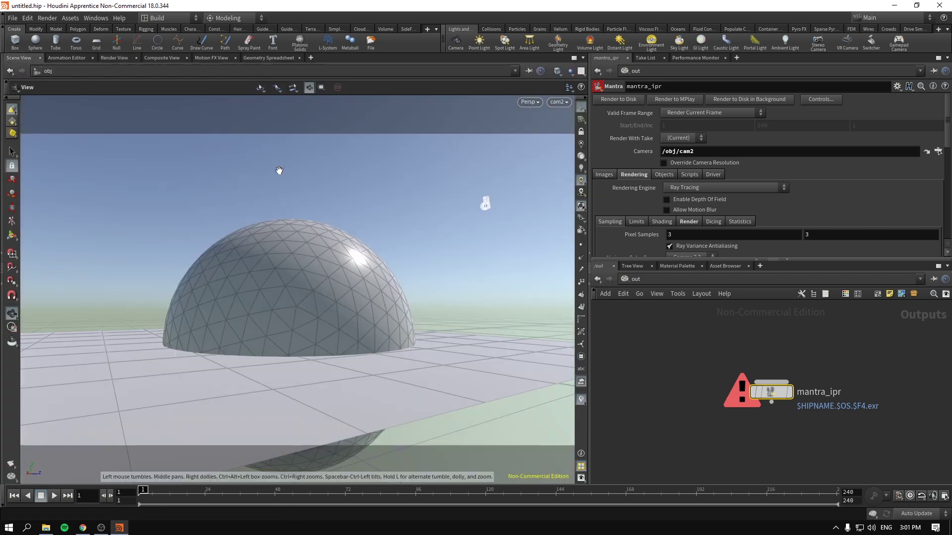
click(638, 293)
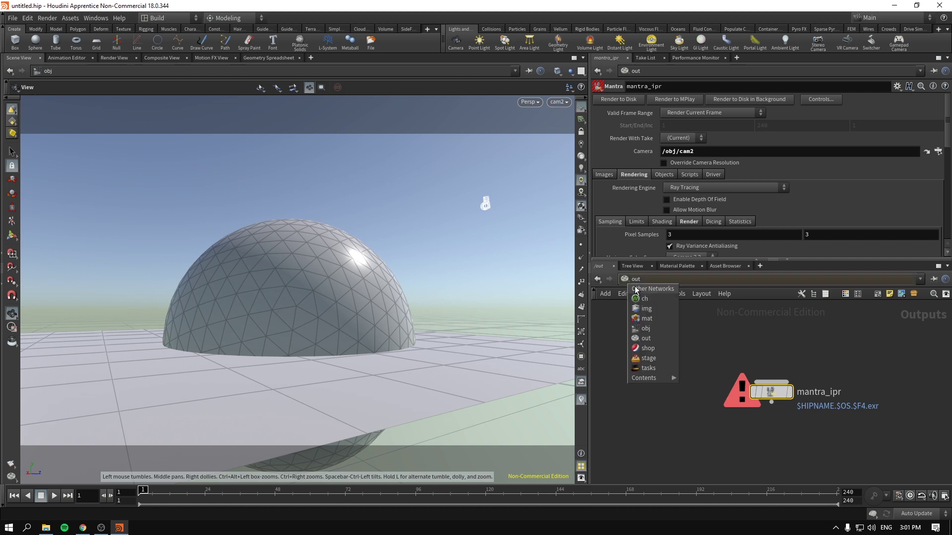
click(659, 335)
click(629, 275)
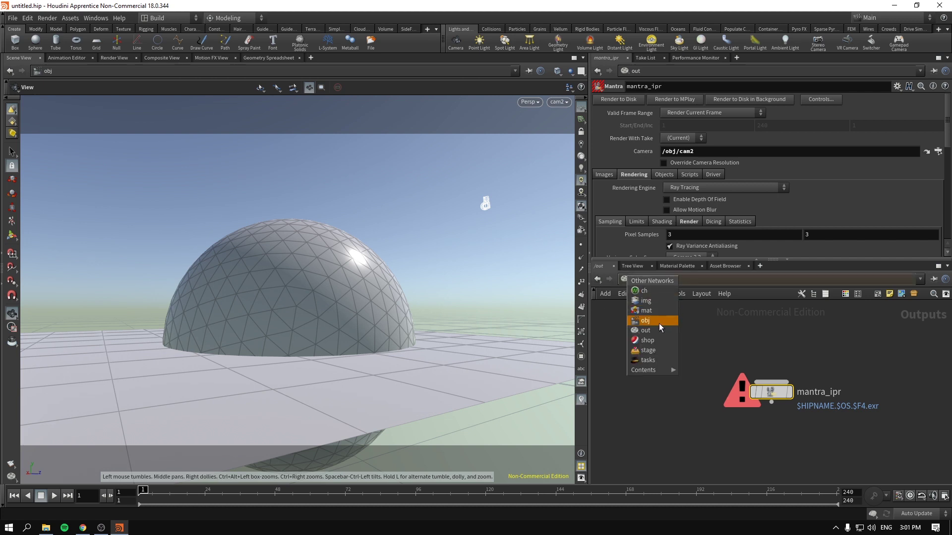
click(658, 323)
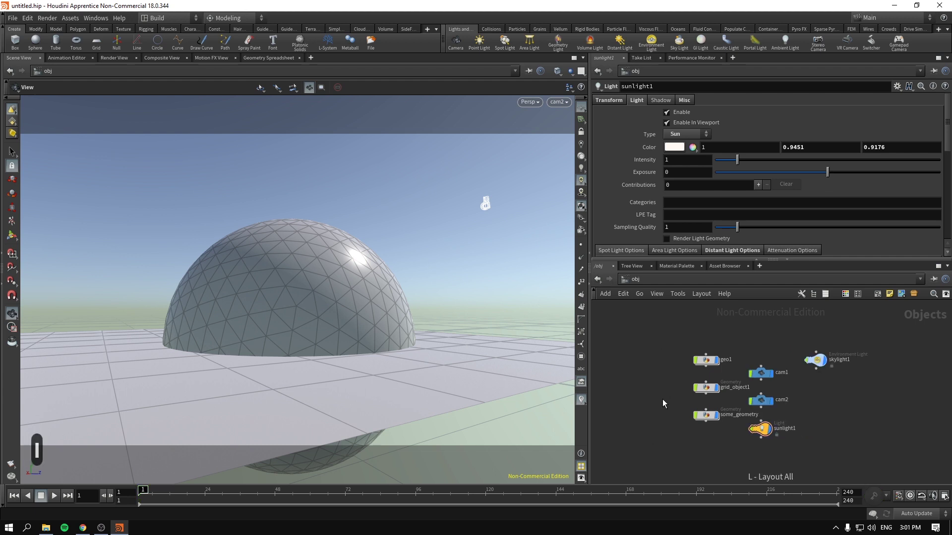
Lay out all nodes in the obj network and place skylight1 directly below sunlight1
key(l)
drag(627, 315, 726, 476)
drag(736, 346, 795, 477)
click(840, 441)
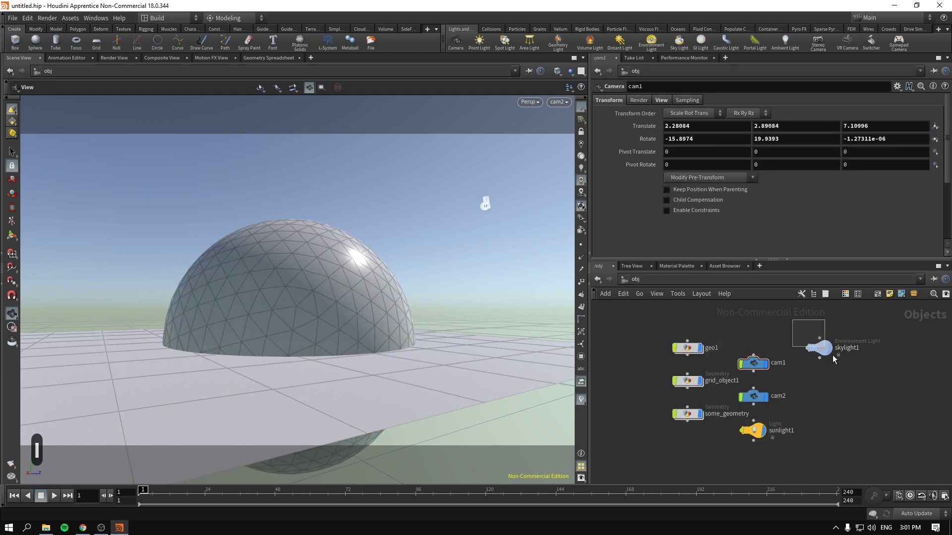
drag(832, 360, 768, 471)
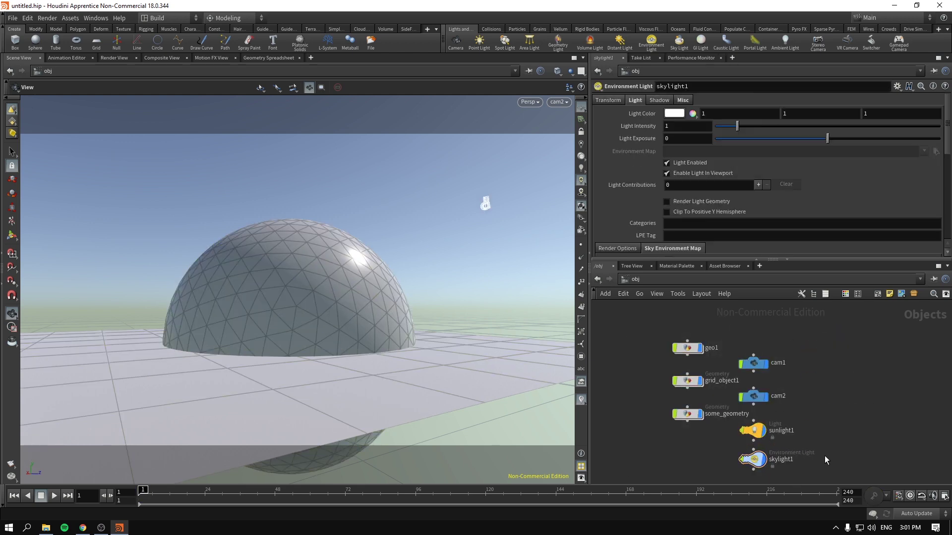
middle_drag(824, 456, 869, 395)
scroll(842, 398, up, 3)
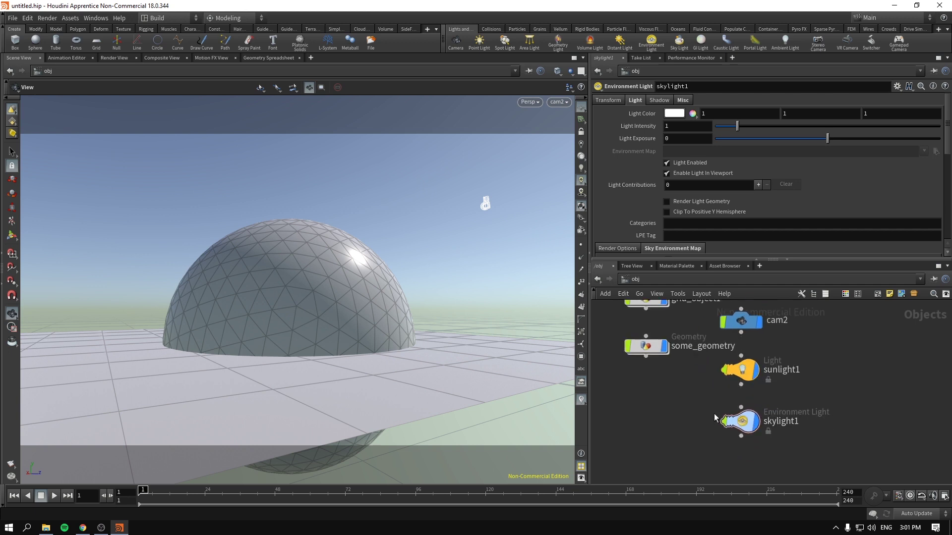
Go inside the some_geometry object and turn on the display flag of its merge1 node
key(h)
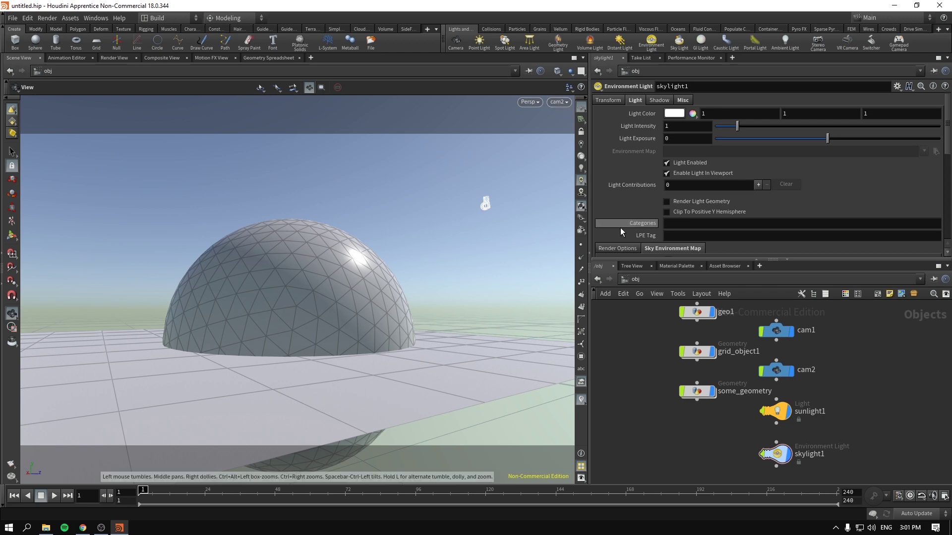
double_click(698, 353)
click(633, 279)
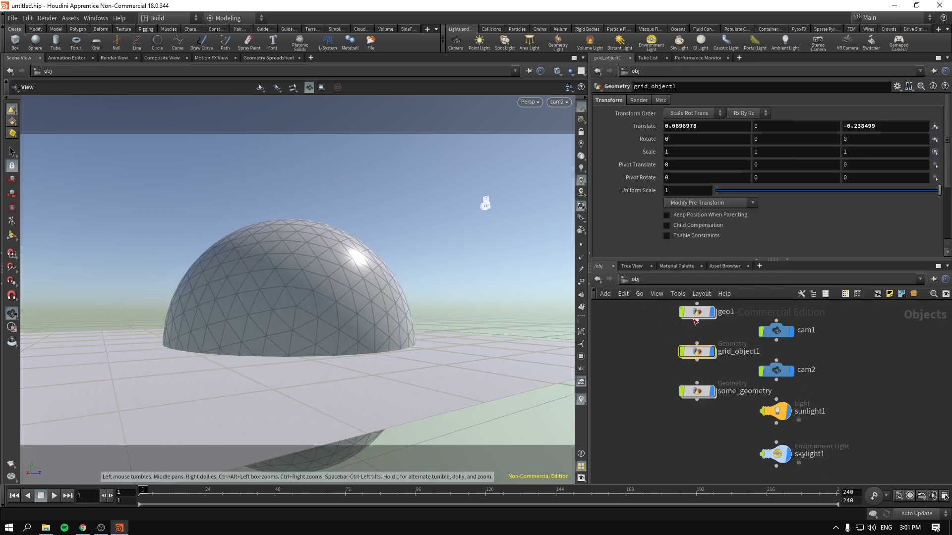
double_click(700, 397)
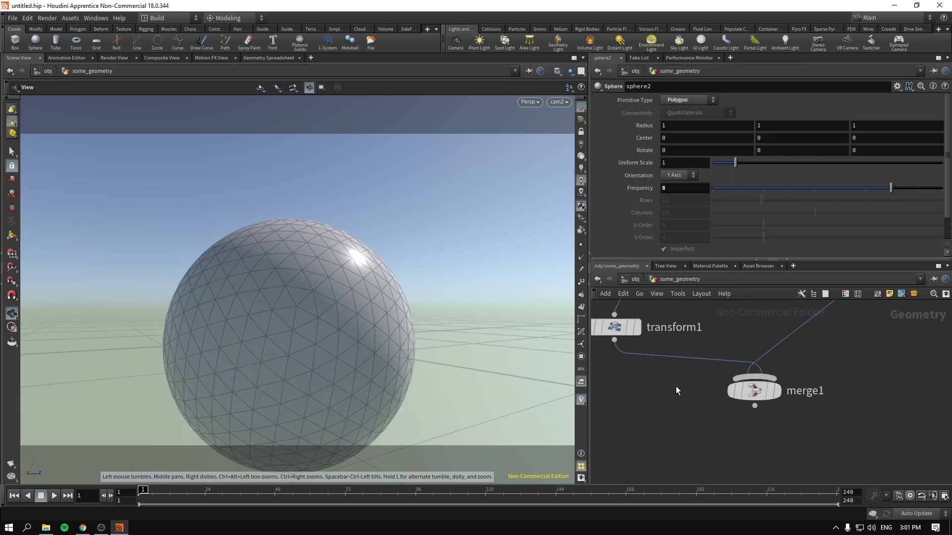
click(777, 397)
scroll(838, 430, down, 5)
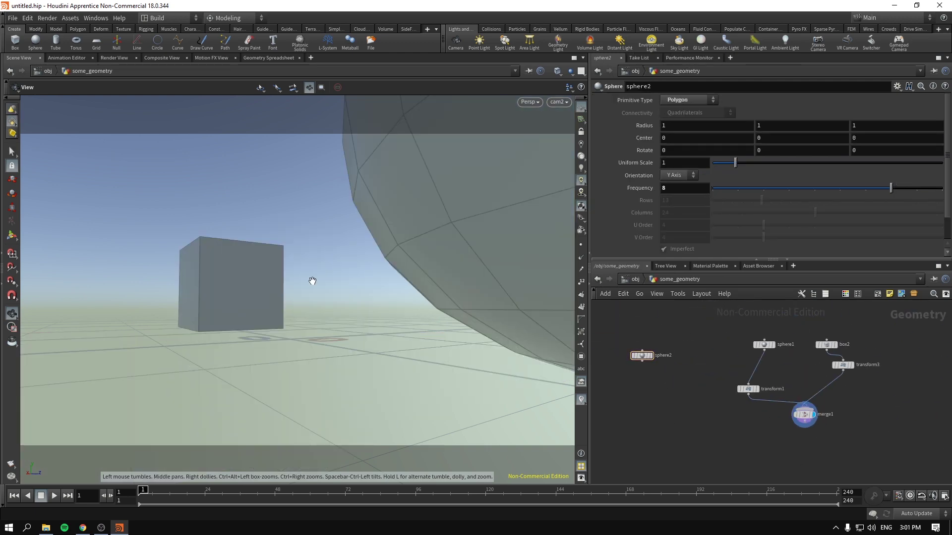
Return the viewport from cam2 to the home perspective view and ghost the other objects in the scene
key(h)
key(h)
key(h)
key(h)
key(h)
key(h)
key(h)
key(h)
key(h)
key(h)
key(h)
key(h)
key(h)
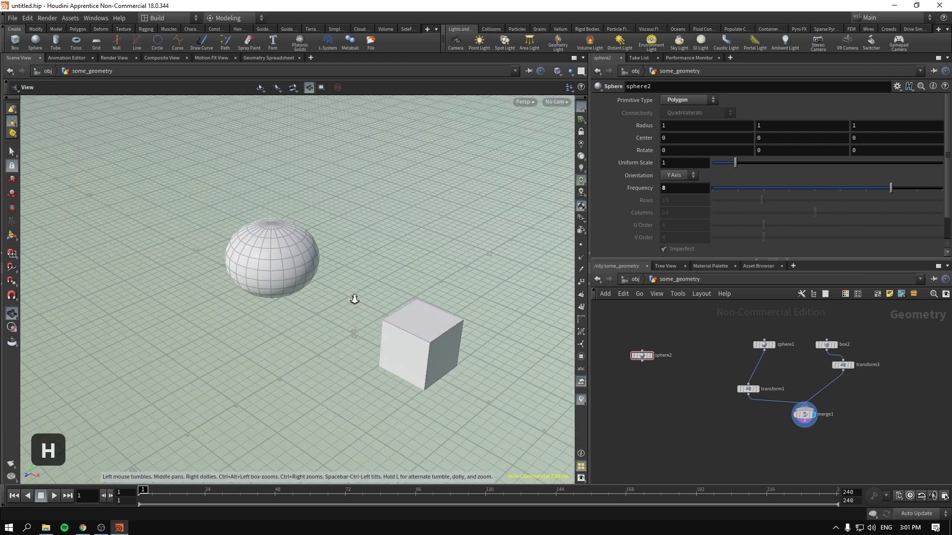
click(570, 71)
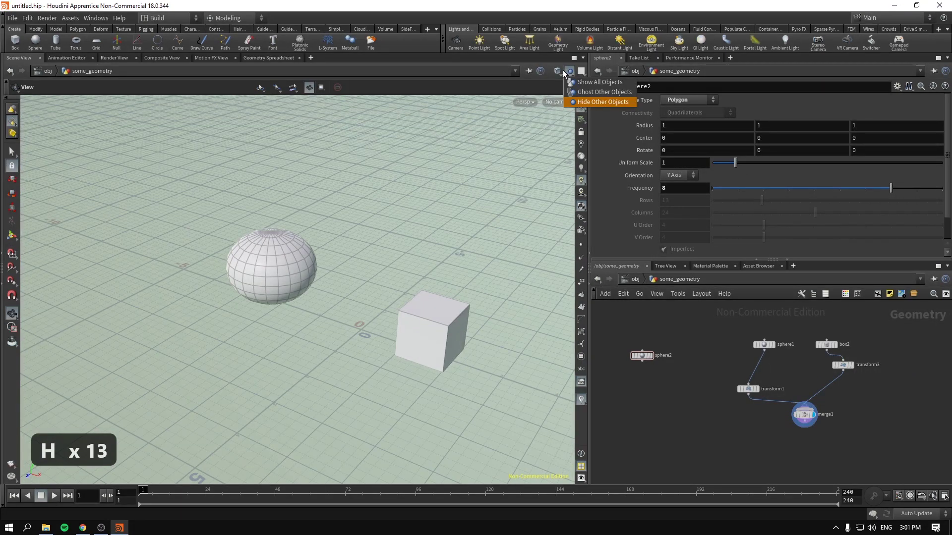
click(577, 93)
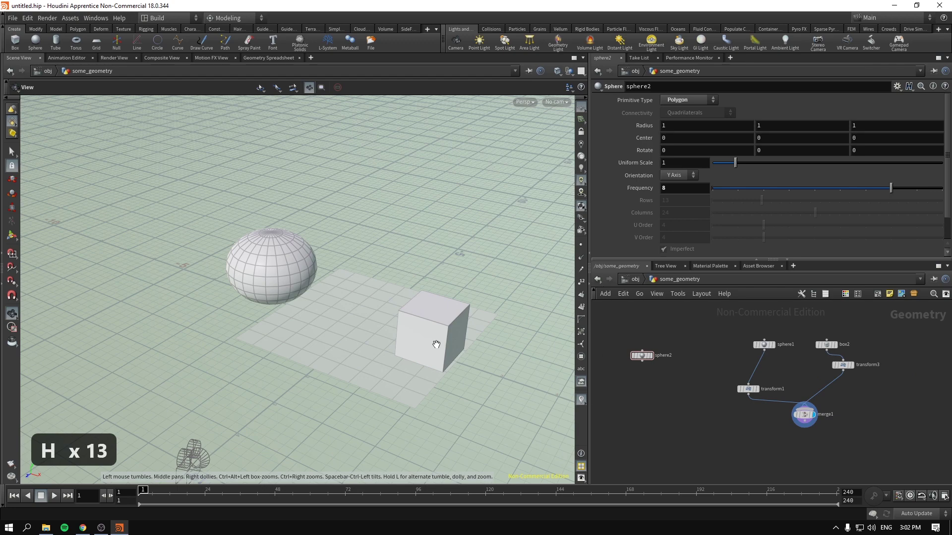
drag(433, 344, 512, 389)
scroll(769, 446, up, 1)
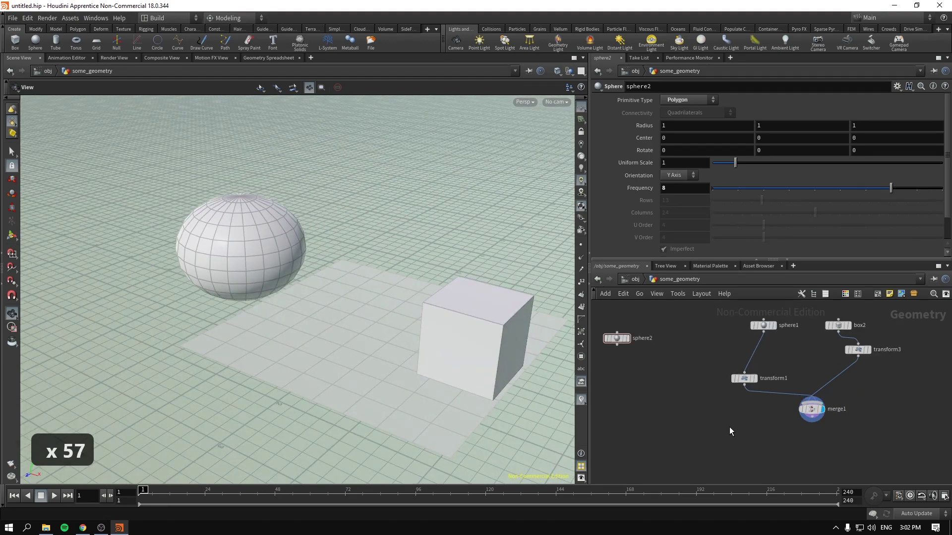
Delete the unconnected sphere2 node and tidy the network layout, with merge1 placed lower beneath the two transform nodes
key(l)
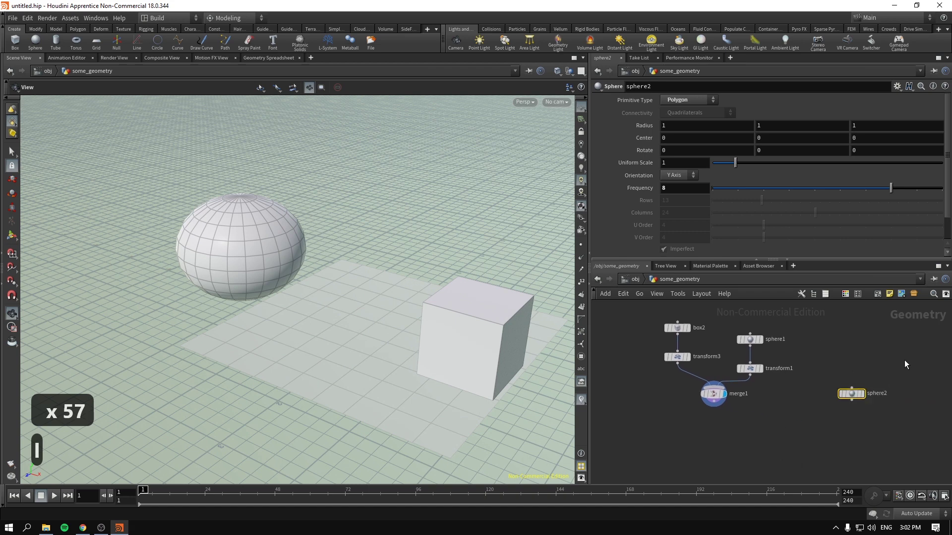
key(Delete)
key(l)
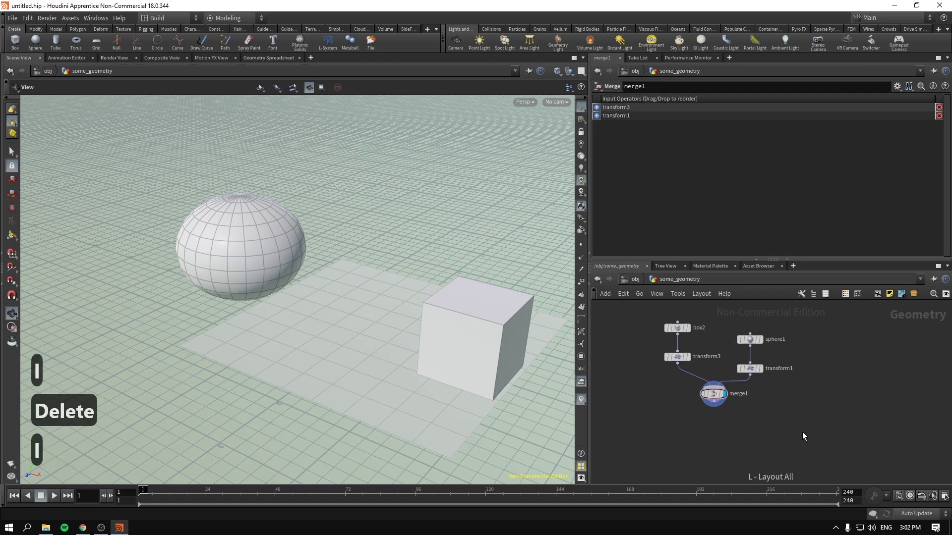
drag(672, 446, 716, 421)
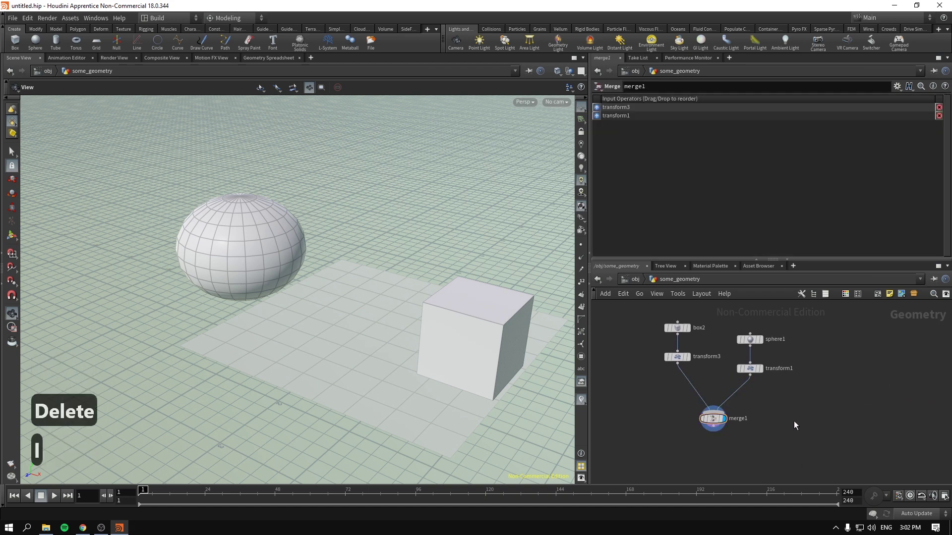
middle_drag(794, 424, 815, 429)
Show the network color palette and color the merge1 node green
click(699, 357)
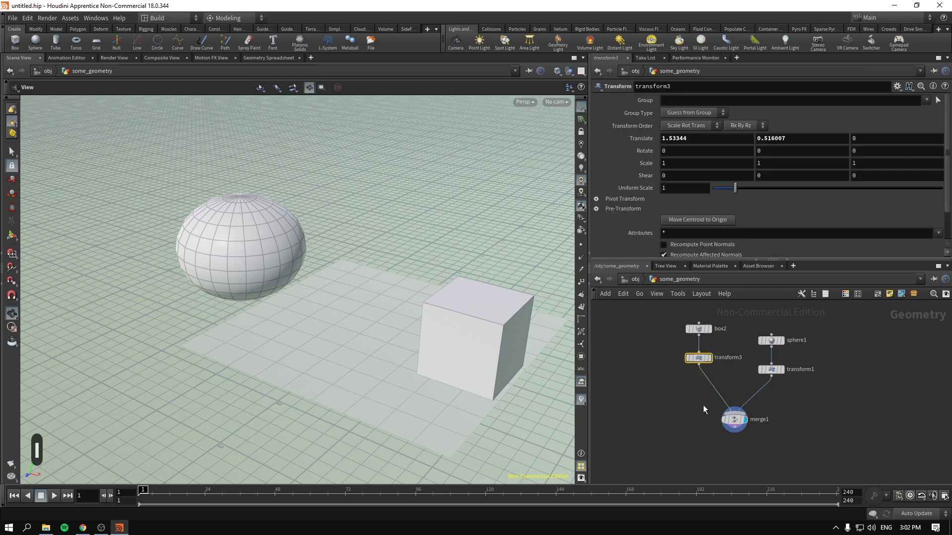
key(c)
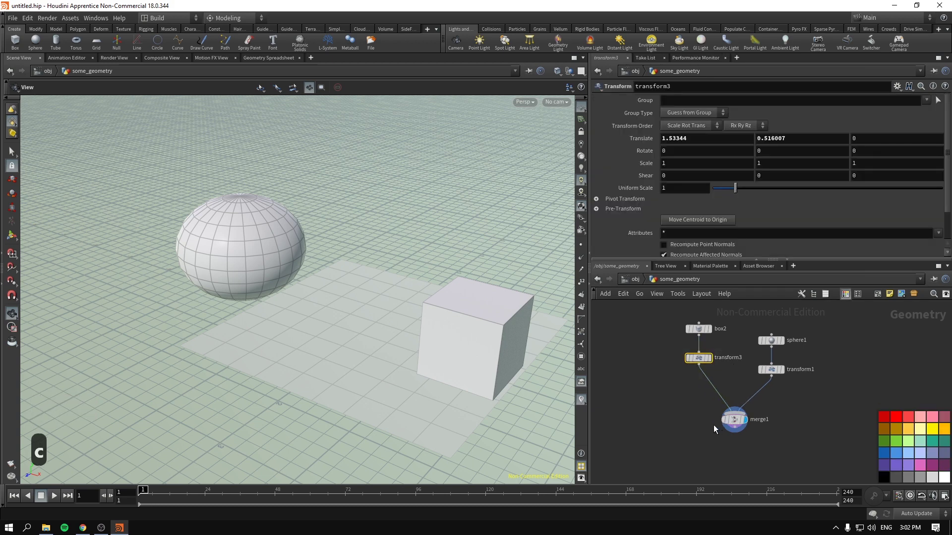
click(733, 421)
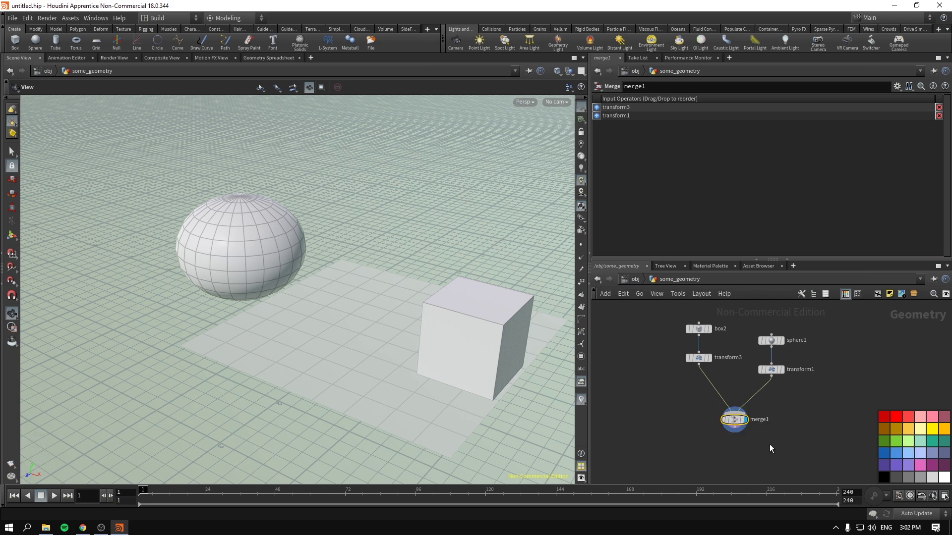
key(c)
key(c)
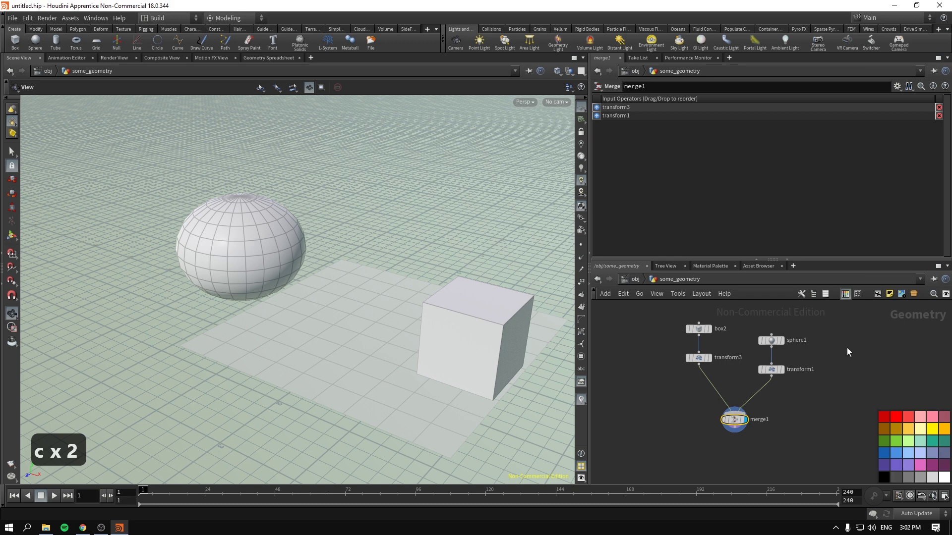
click(897, 441)
Color the box2 node bright red and the sphere1 node dark blue
scroll(698, 467, down, 10)
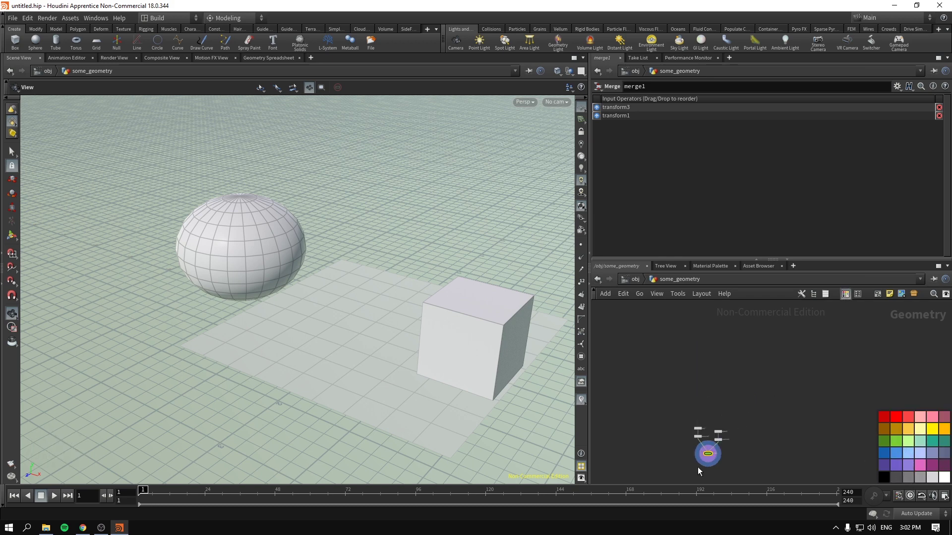
scroll(747, 460, up, 5)
middle_drag(711, 463, 858, 403)
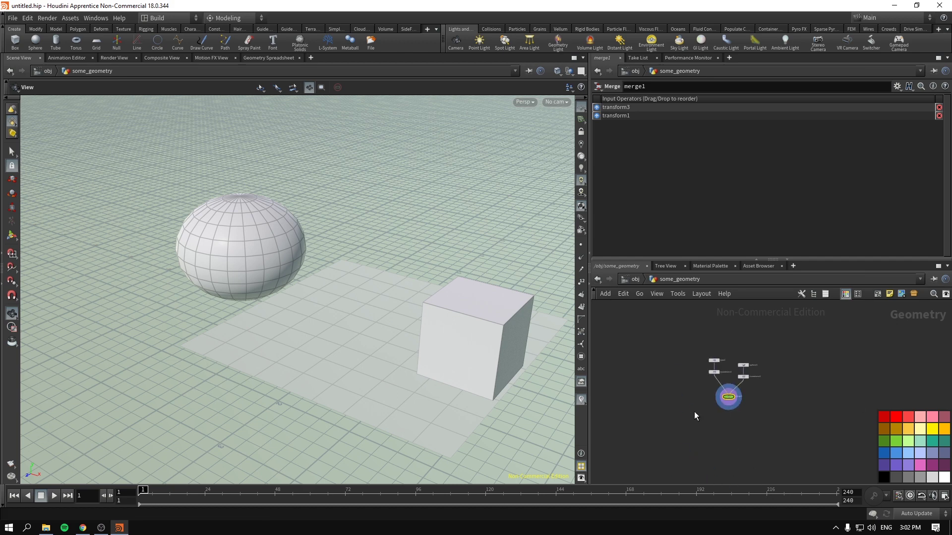
scroll(694, 411, up, 5)
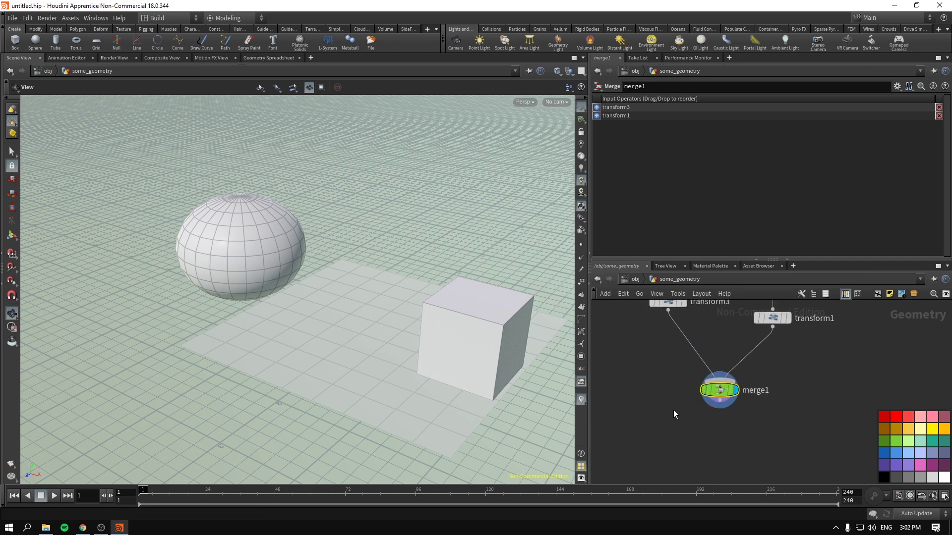
middle_drag(673, 409, 682, 437)
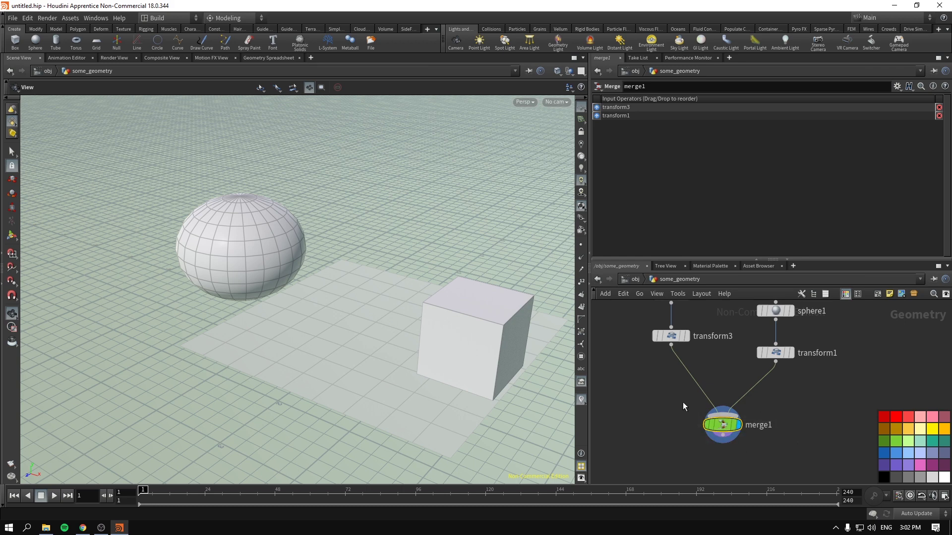
middle_drag(613, 322, 641, 366)
click(697, 338)
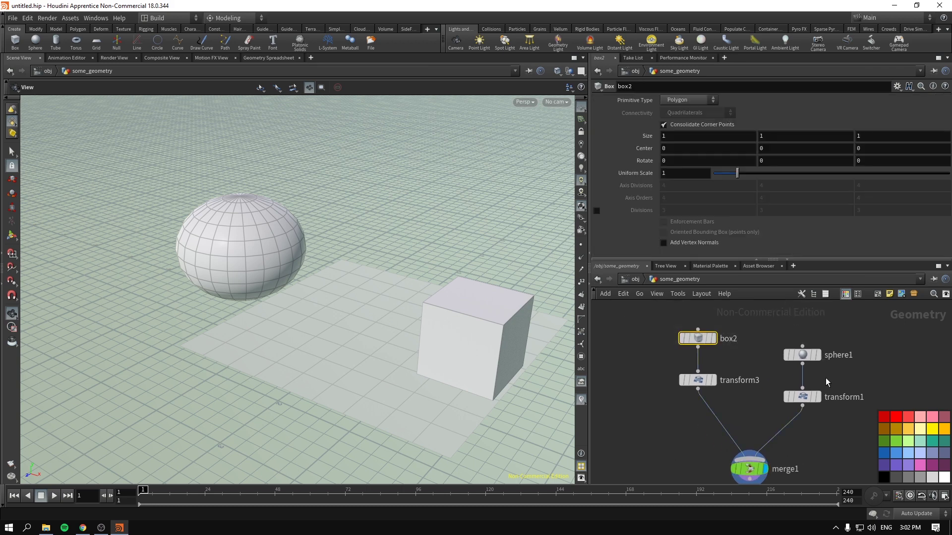
click(894, 417)
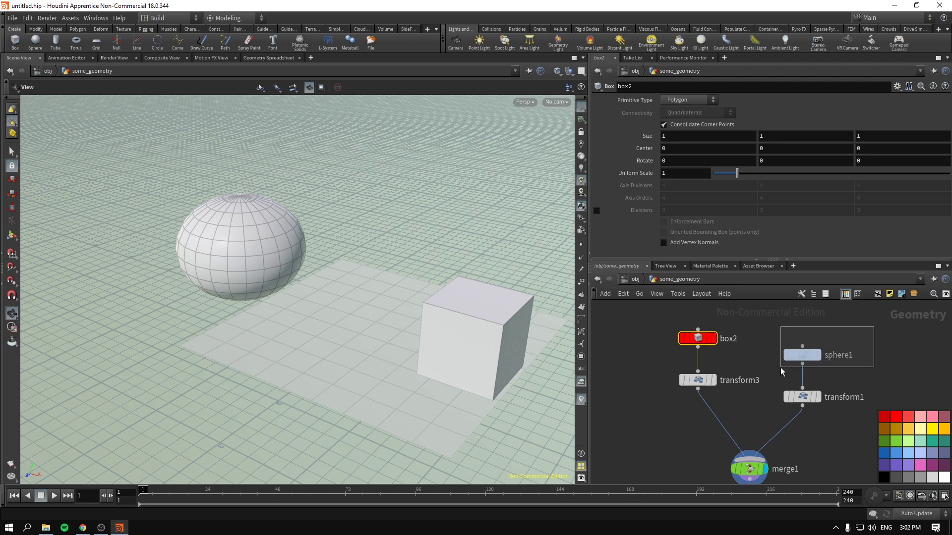
click(799, 355)
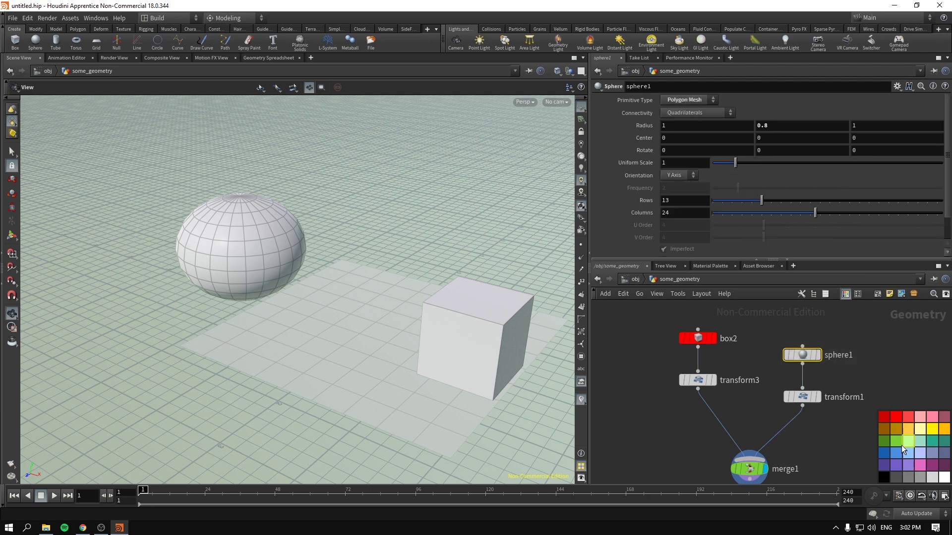
click(884, 453)
Align sphere1 and transform1 level with box2 and transform3, and hide the color palette
drag(816, 355, 815, 339)
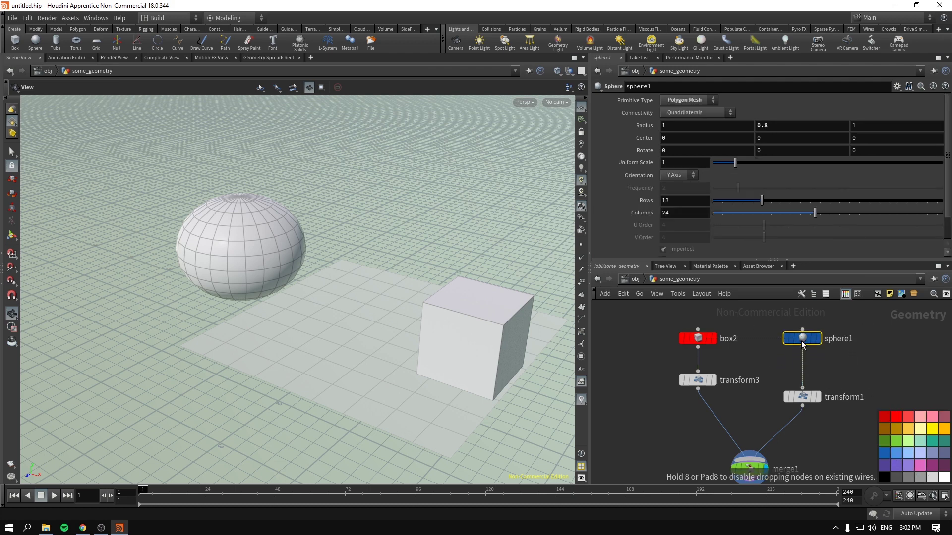
drag(803, 402, 802, 386)
scroll(801, 406, down, 10)
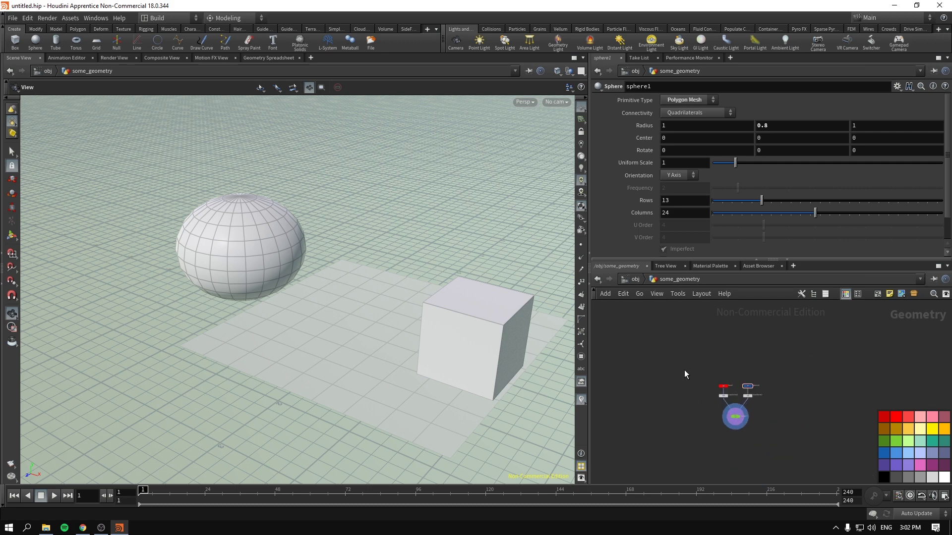
drag(730, 391, 743, 396)
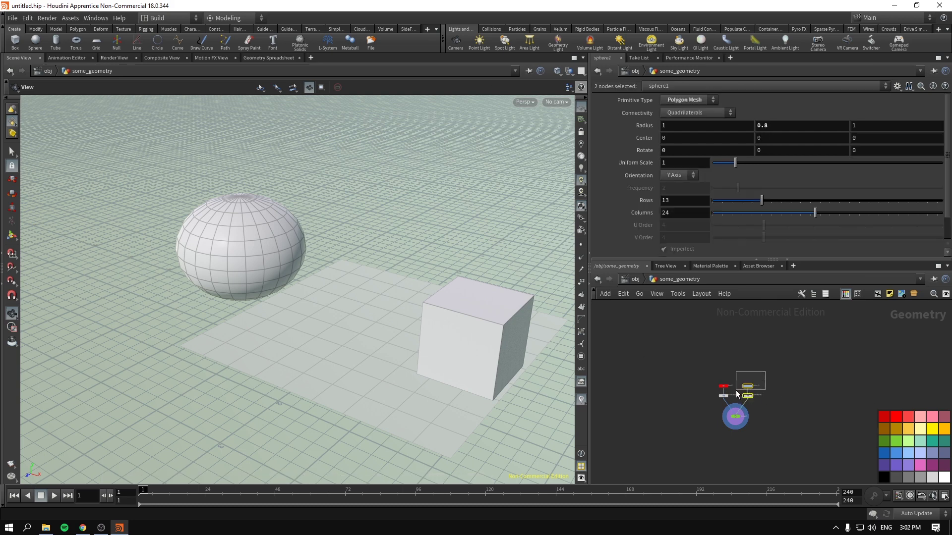
click(735, 416)
scroll(772, 438, up, 5)
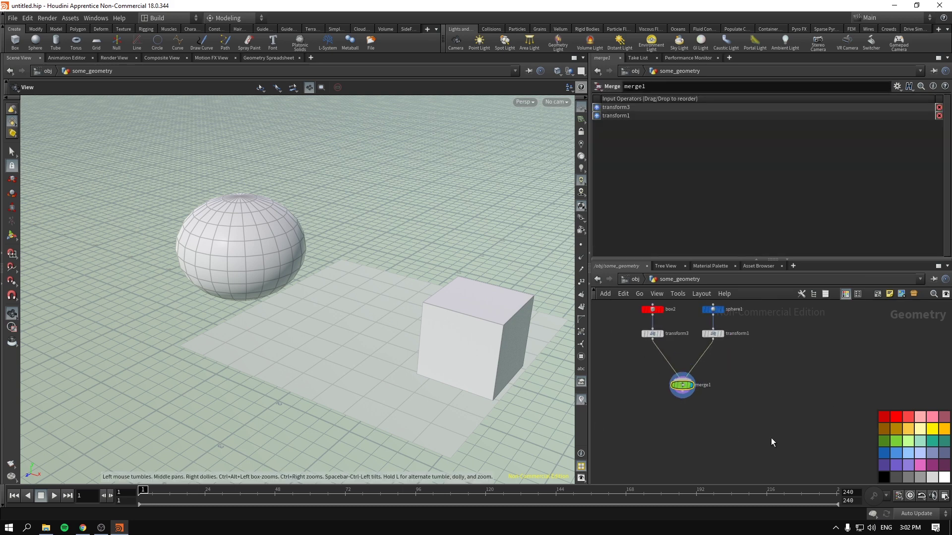
middle_drag(771, 438, 818, 475)
key(c)
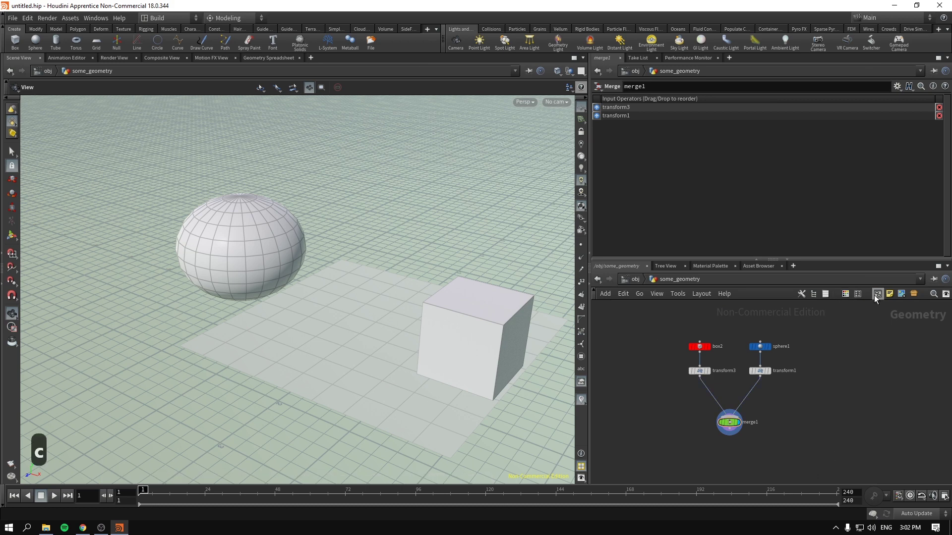
Add a sticky note to the network, place it beside merge1, and color it gray
scroll(816, 386, up, 2)
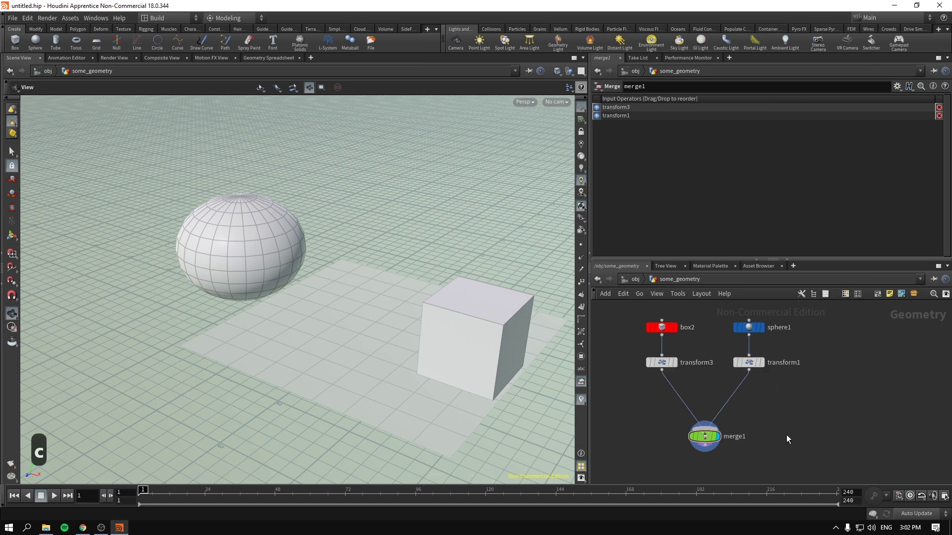
click(889, 294)
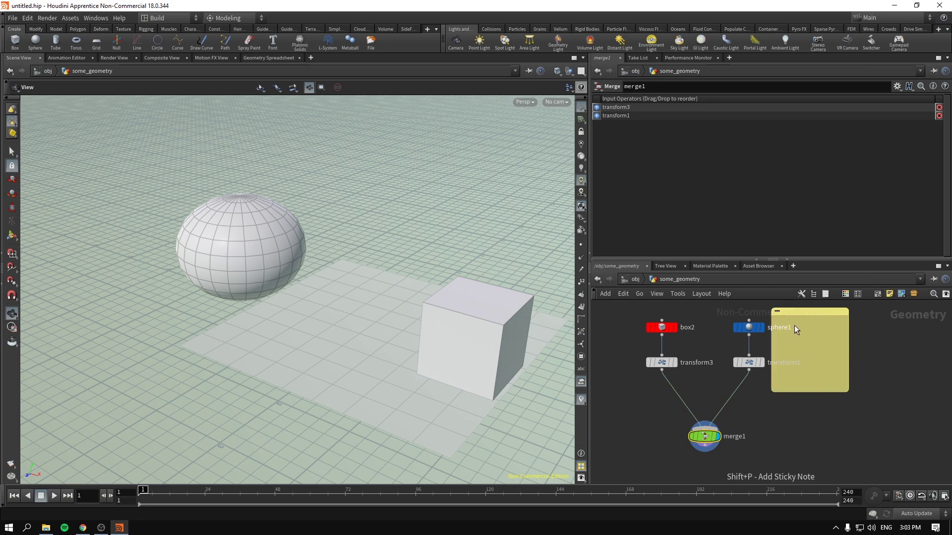
drag(806, 313, 782, 393)
scroll(838, 461, up, 2)
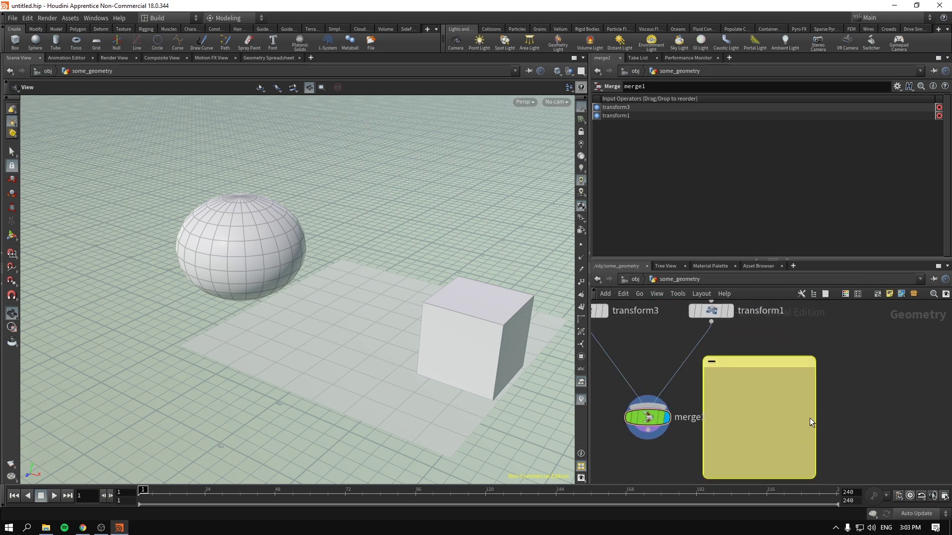
key(c)
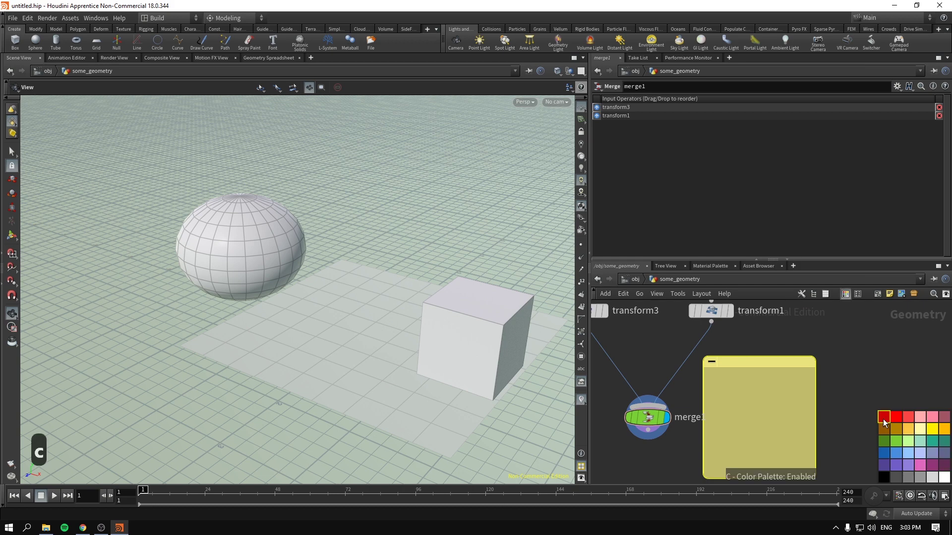
click(904, 479)
Write "THIS IS MERGE" and "YOU SHOULD LEARN THIS DILIGENTLY" on separate lines in the sticky note
click(733, 392)
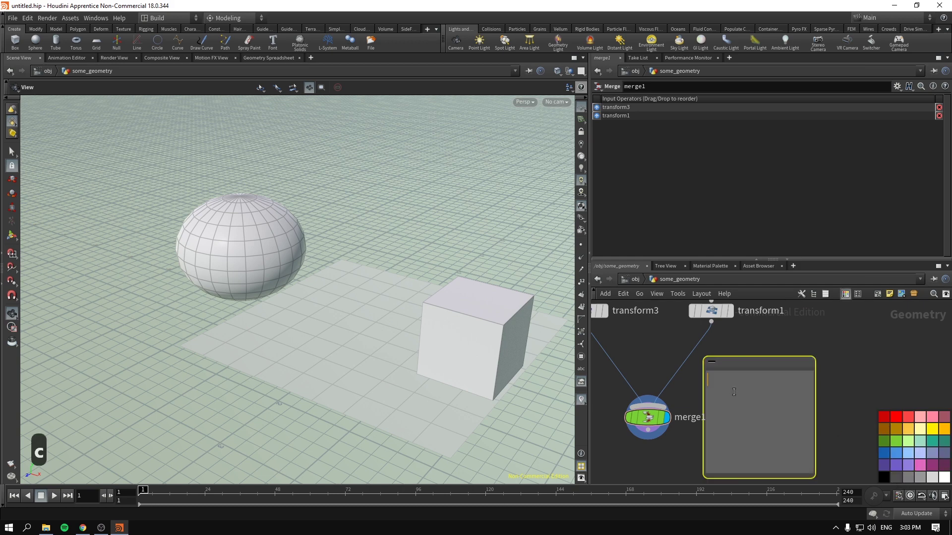
text(THIS IS MERGE)
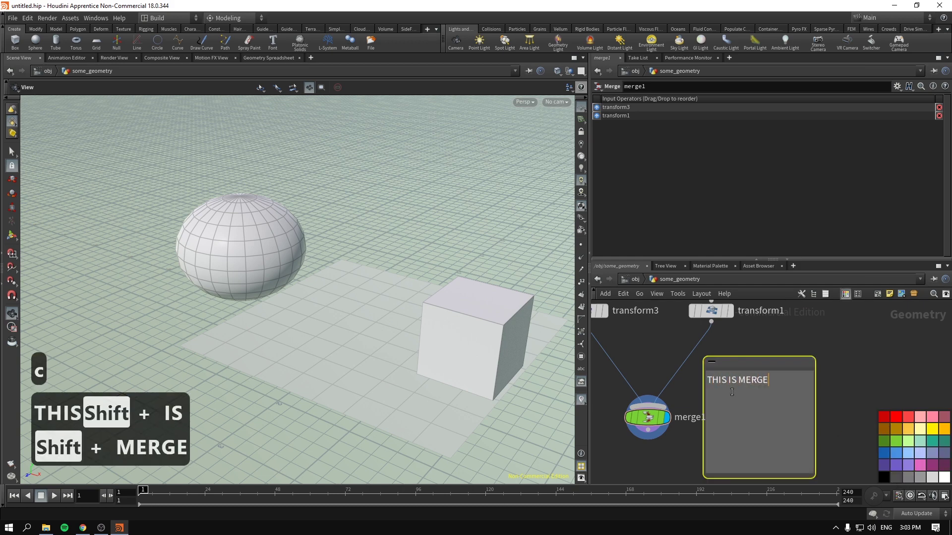
key(Return)
text(YOU SHOULD LEA)
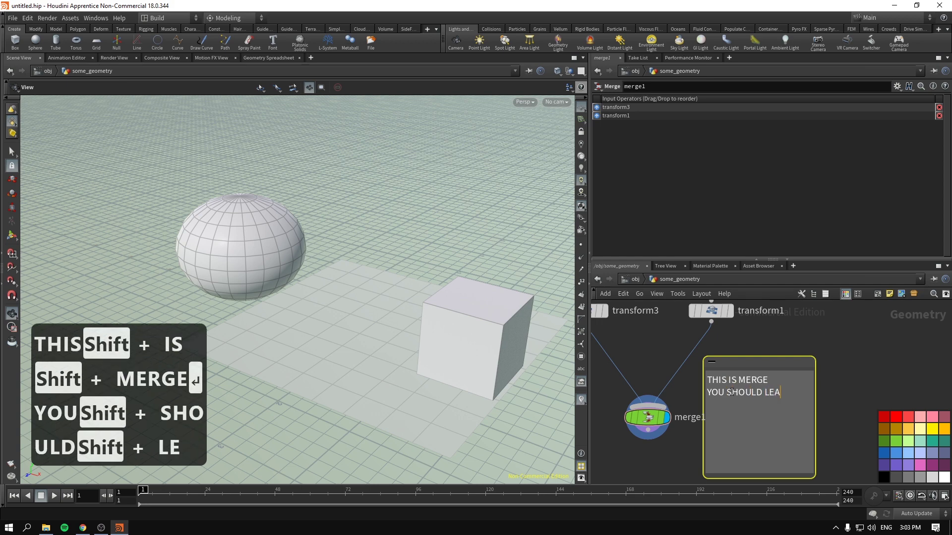
text(RN THIS)
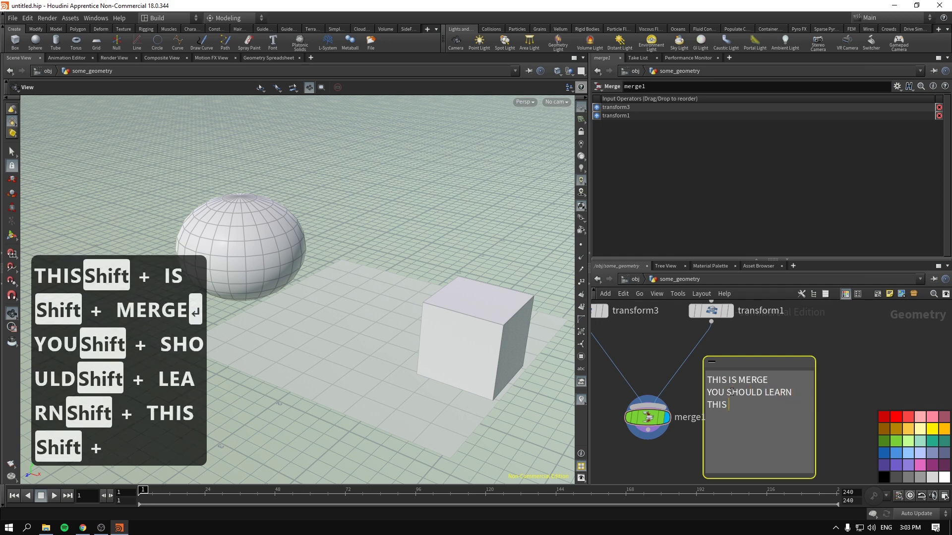
text( DILIGENTLY)
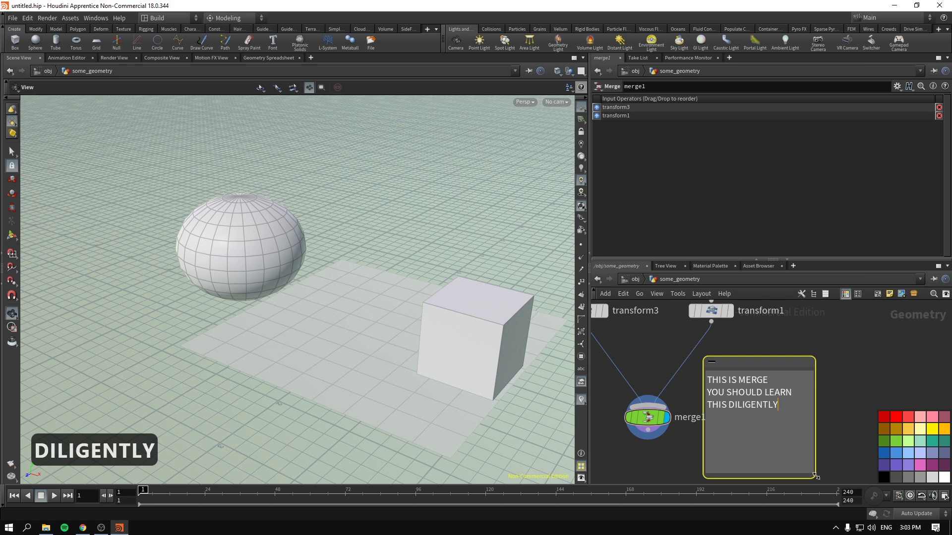
Resize the sticky note to a wider box and move it behind merge1 so it encloses the node below the text
drag(816, 477, 861, 427)
drag(756, 366, 641, 356)
middle_drag(667, 437, 730, 452)
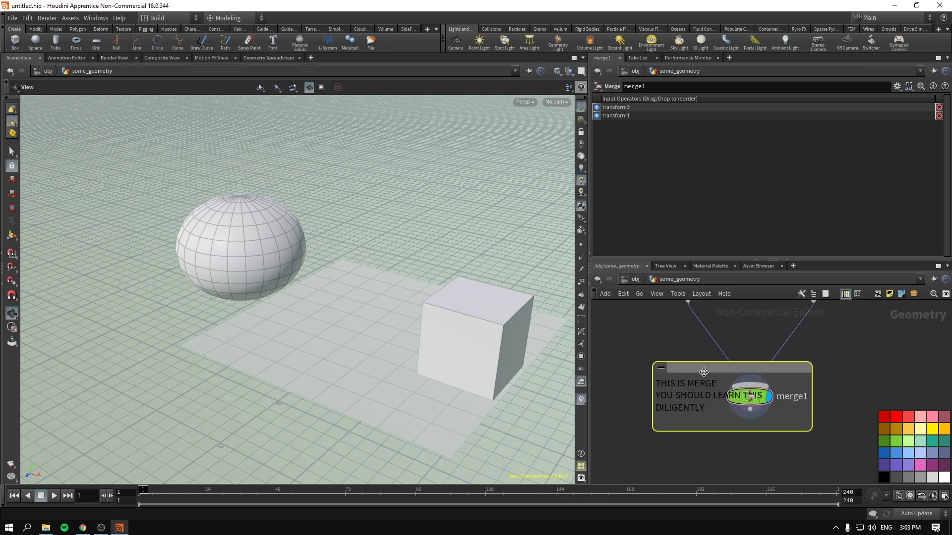
drag(813, 431, 846, 467)
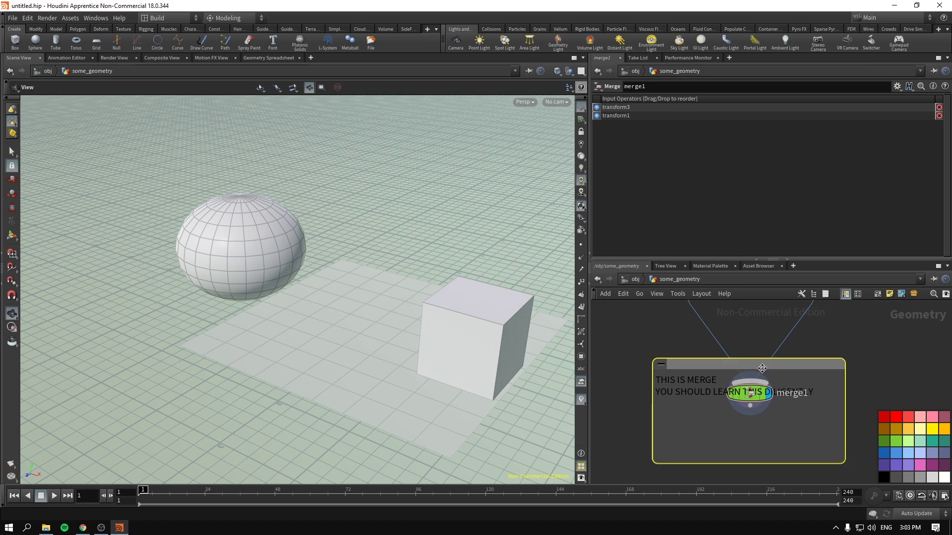
drag(765, 369, 700, 335)
middle_drag(667, 447, 704, 448)
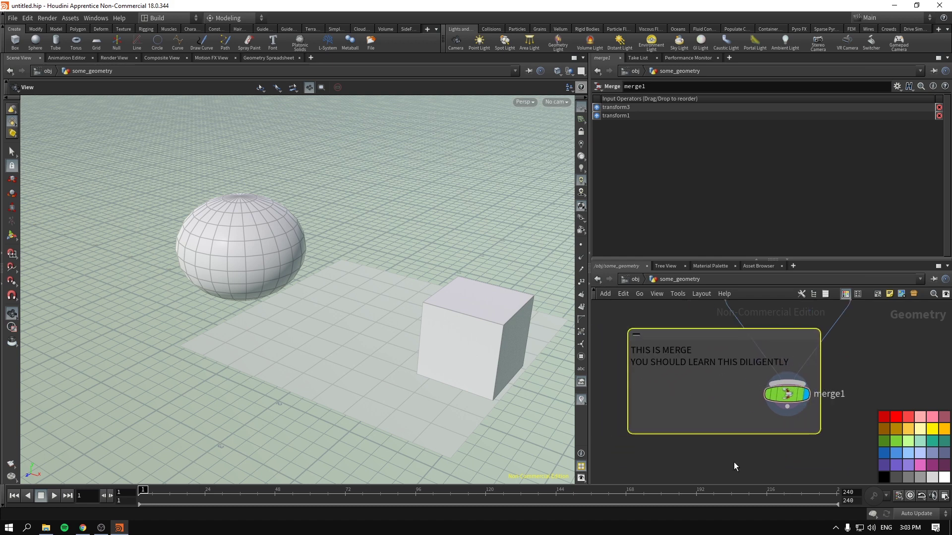
scroll(735, 462, down, 2)
click(827, 402)
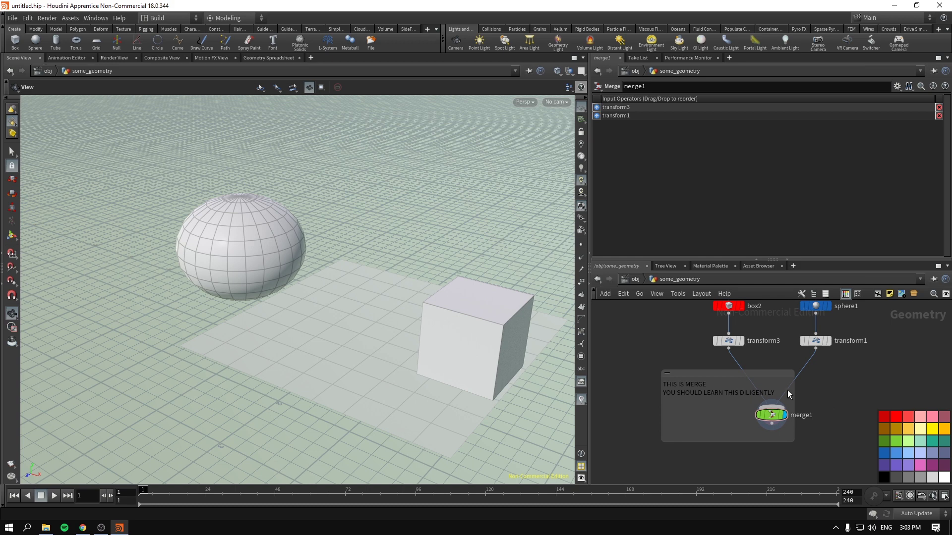
Select the sticky note and hide the network color palette
scroll(720, 393, up, 2)
click(671, 382)
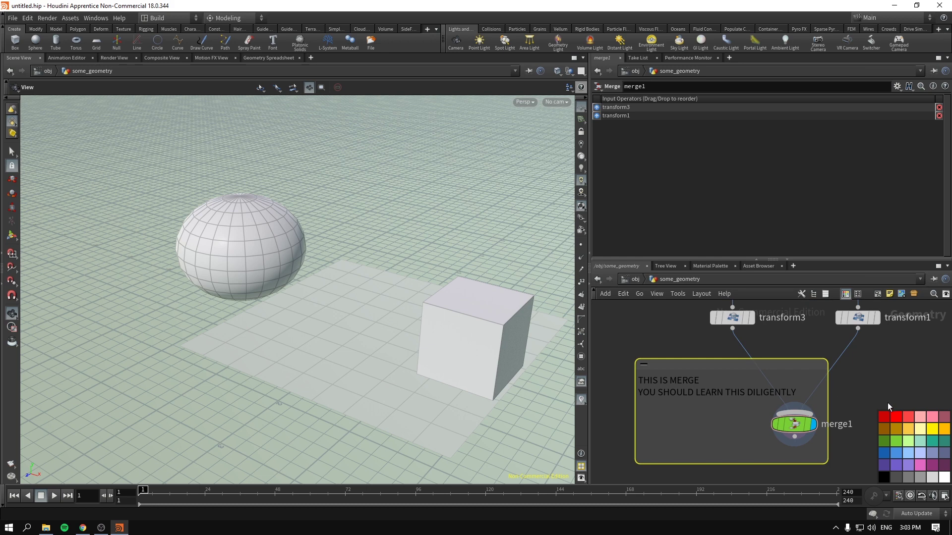
key(c)
scroll(891, 391, down, 2)
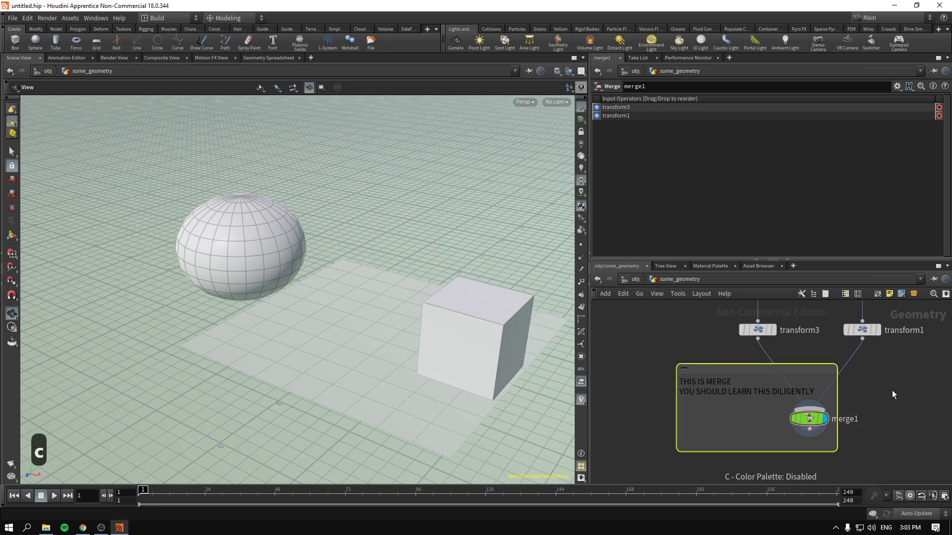
middle_drag(891, 398, 867, 399)
scroll(867, 400, up, 2)
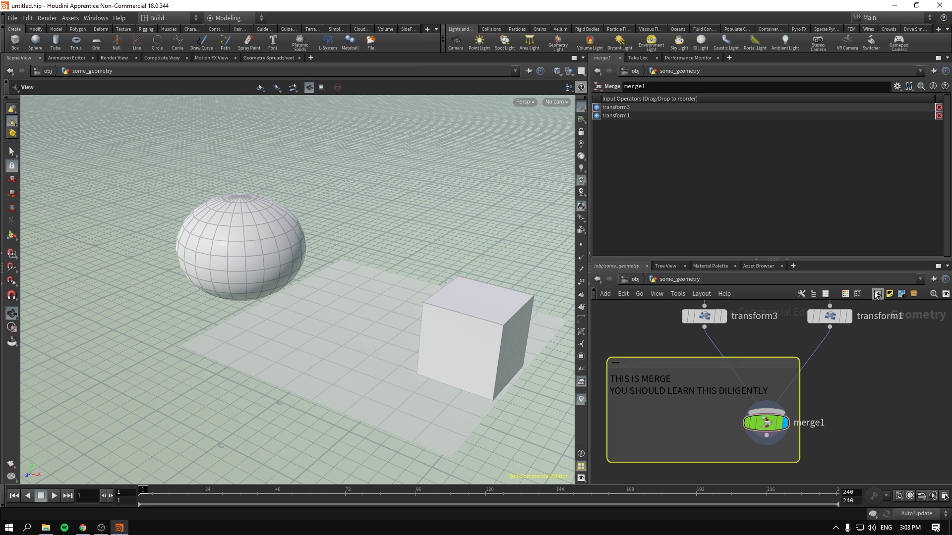
Show the node shape palette and give the sphere1 node the circle shape
click(859, 293)
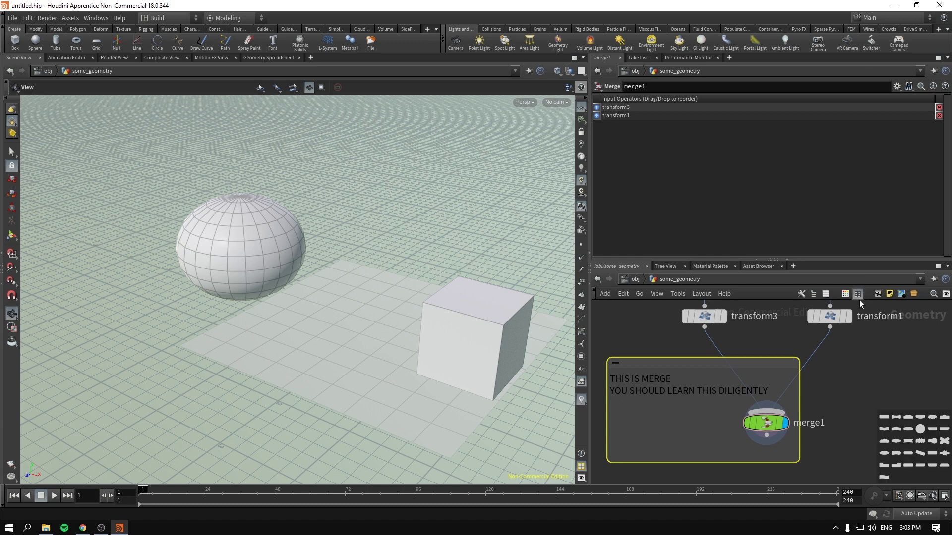
middle_drag(645, 270, 656, 332)
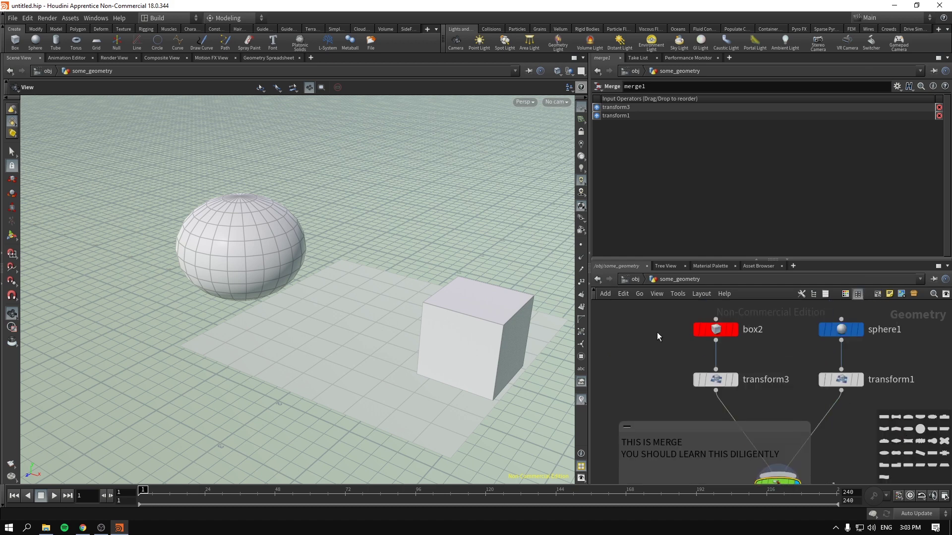
click(841, 329)
click(920, 429)
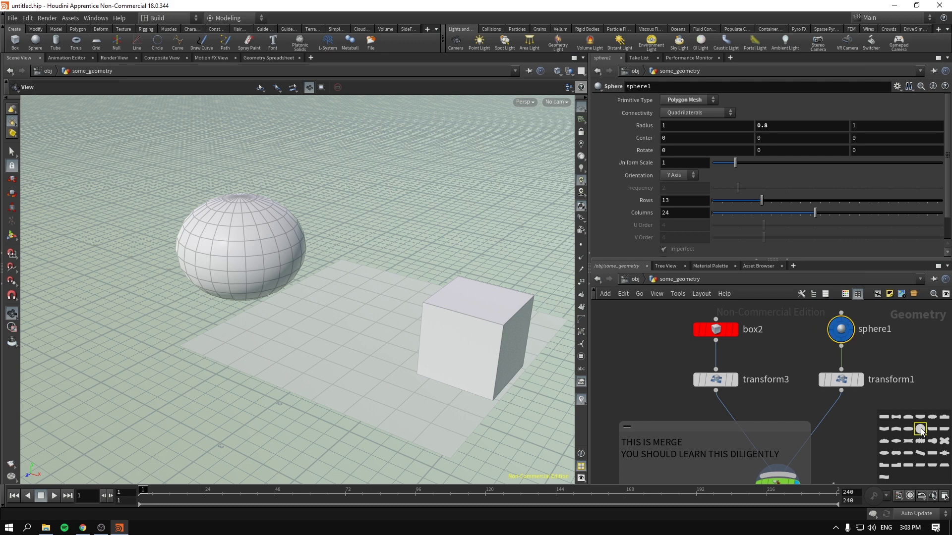
Give the box2 node a rectangular shape and hide the node shape palette
click(752, 329)
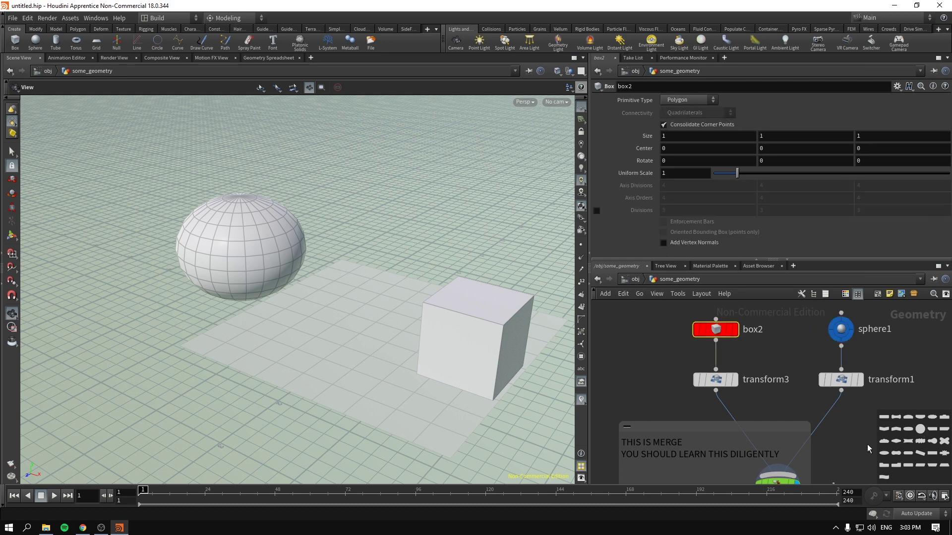
click(883, 477)
click(884, 417)
scroll(807, 361, down, 3)
scroll(882, 394, down, 3)
scroll(899, 427, up, 3)
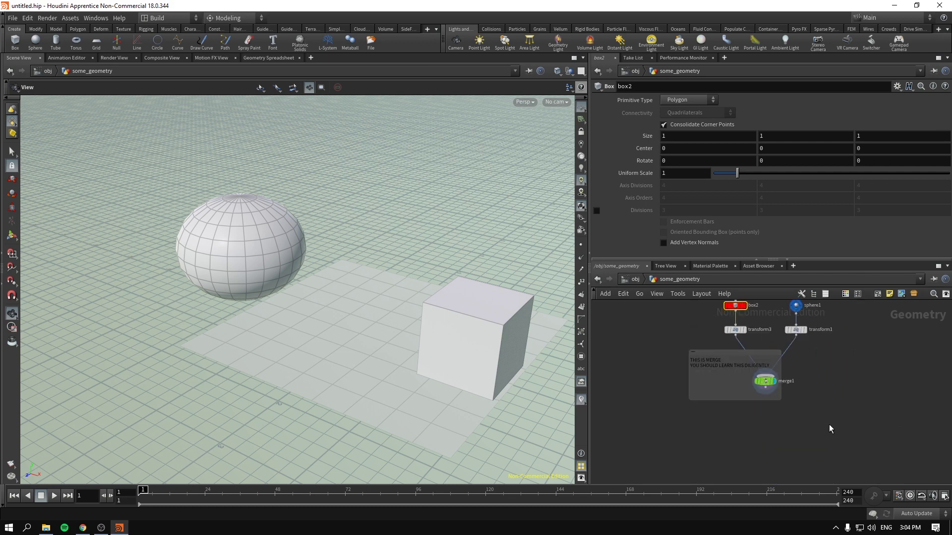
Select only merge1 and add a Null node connected to its output
drag(820, 363, 730, 432)
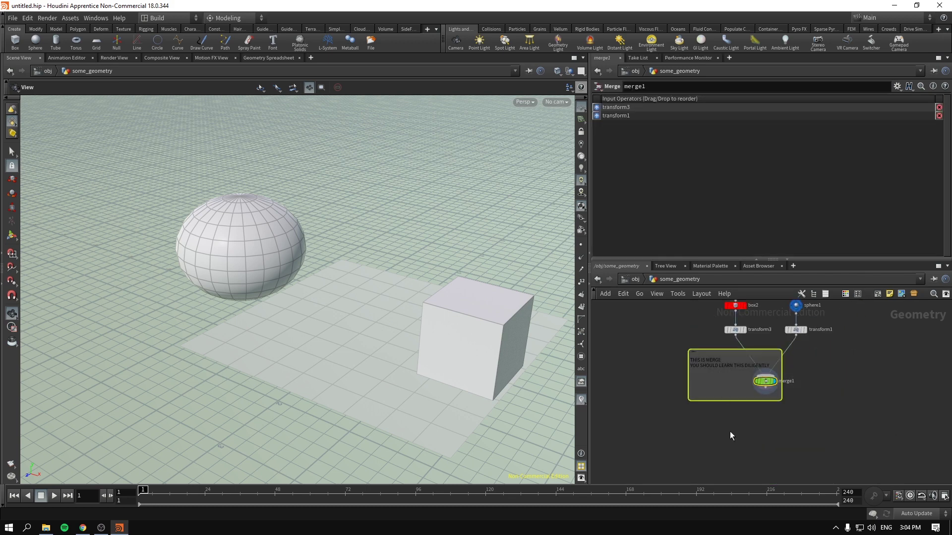
click(765, 387)
key(Escape)
click(765, 385)
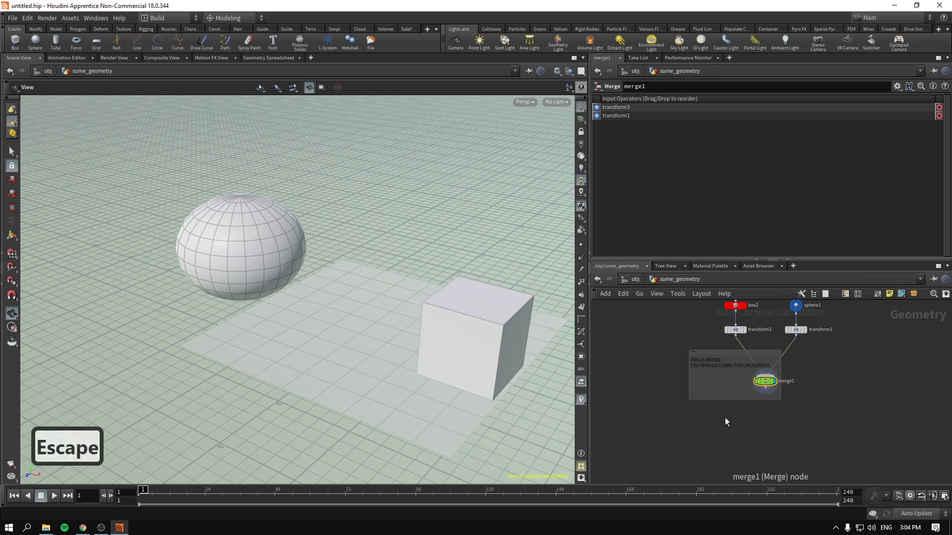
key(Tab)
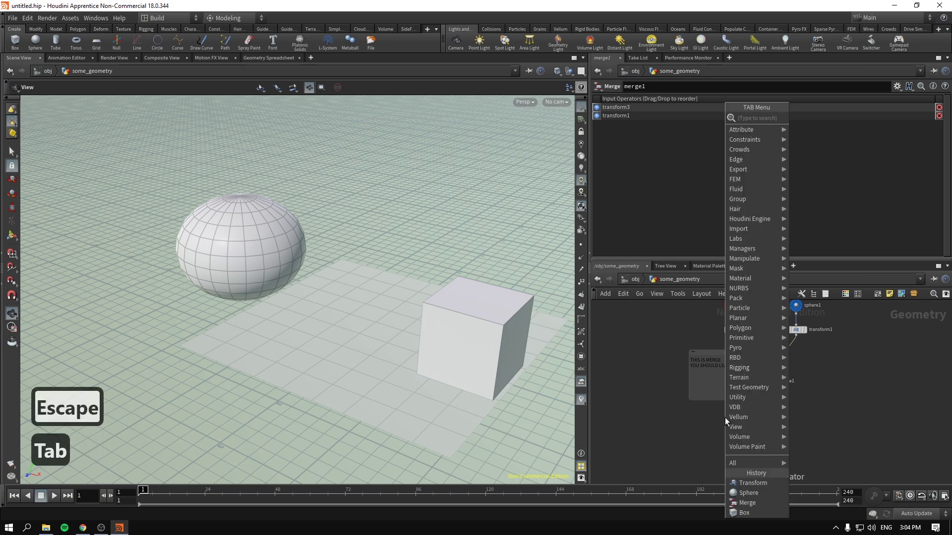
text(nul)
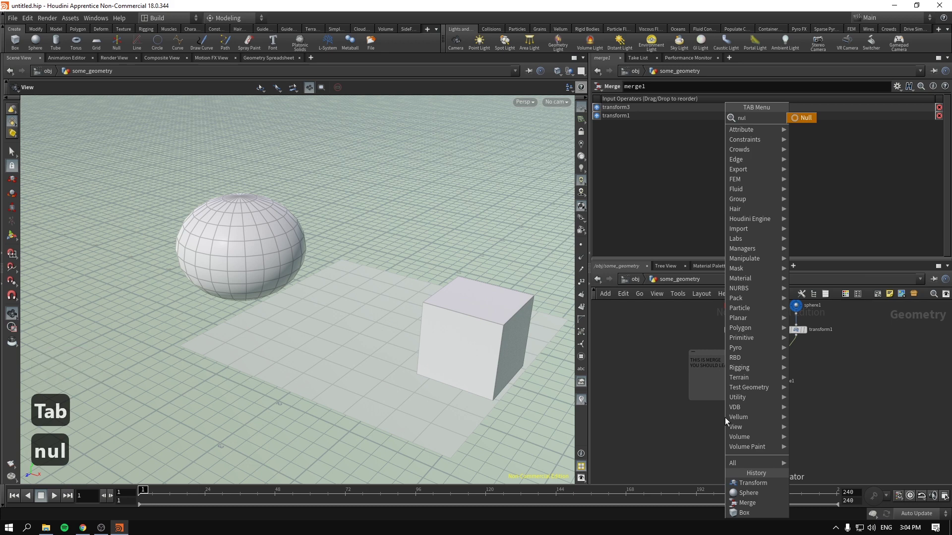
key(shift+Return)
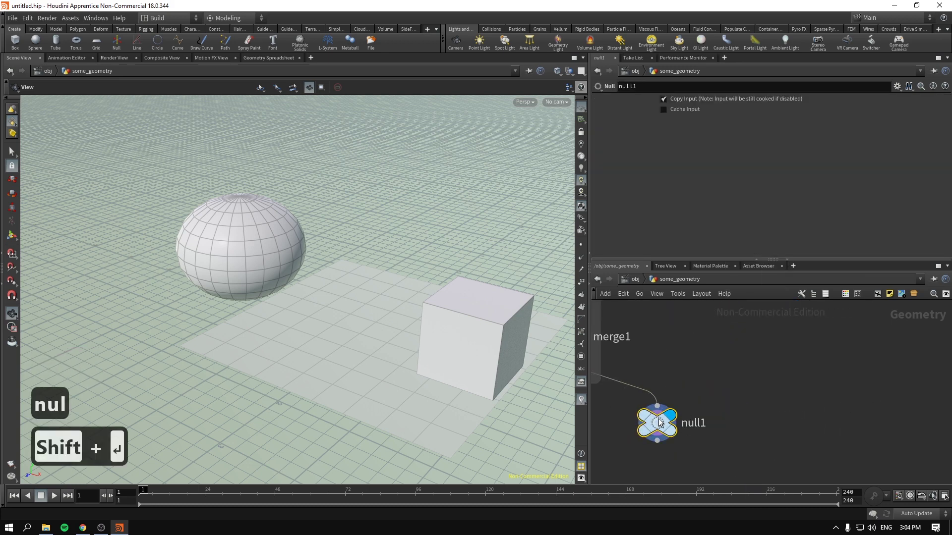
Show the node shape palette, try the circle shape on null1, and restore its cross shape
key(c)
key(c)
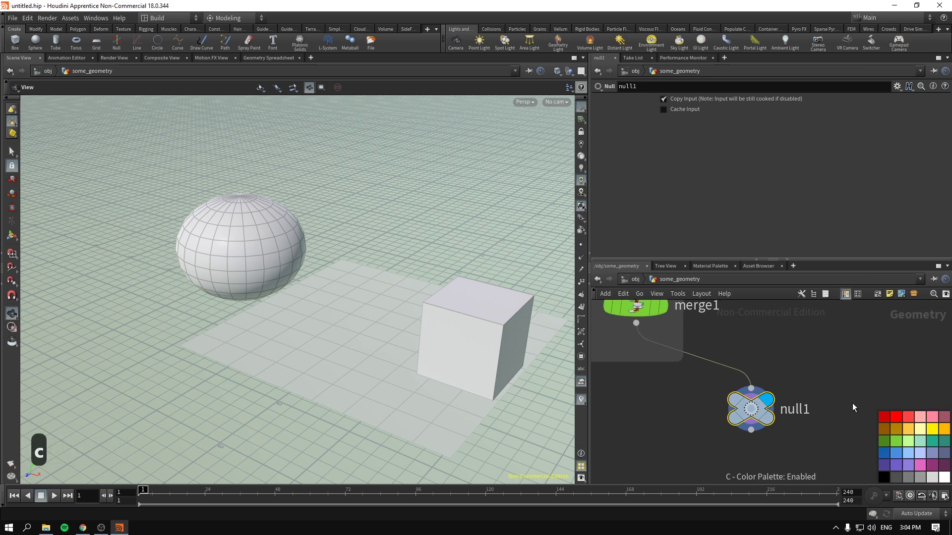
click(845, 294)
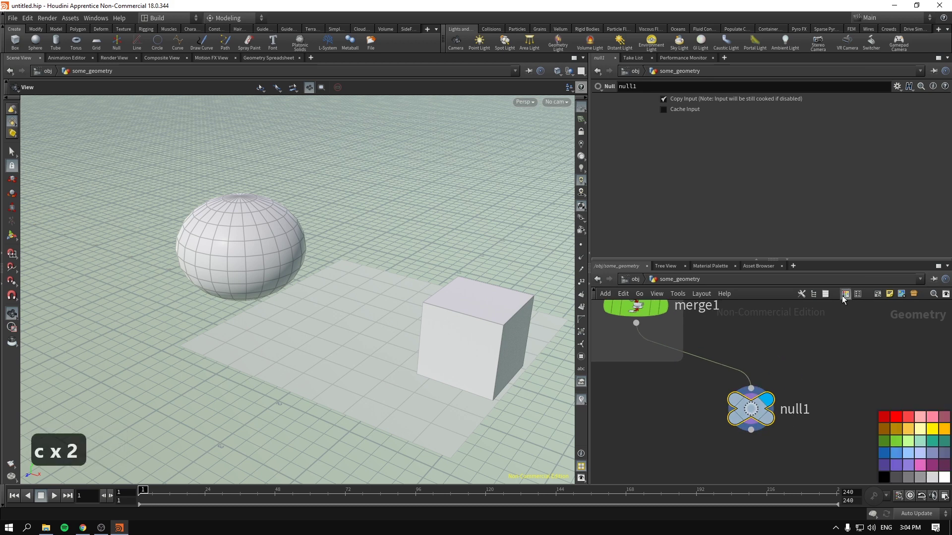
click(857, 294)
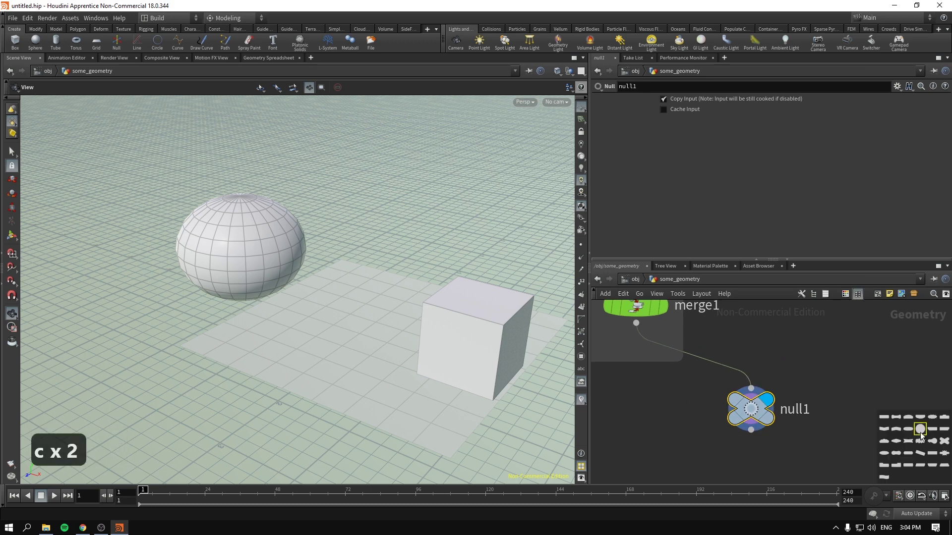
click(920, 428)
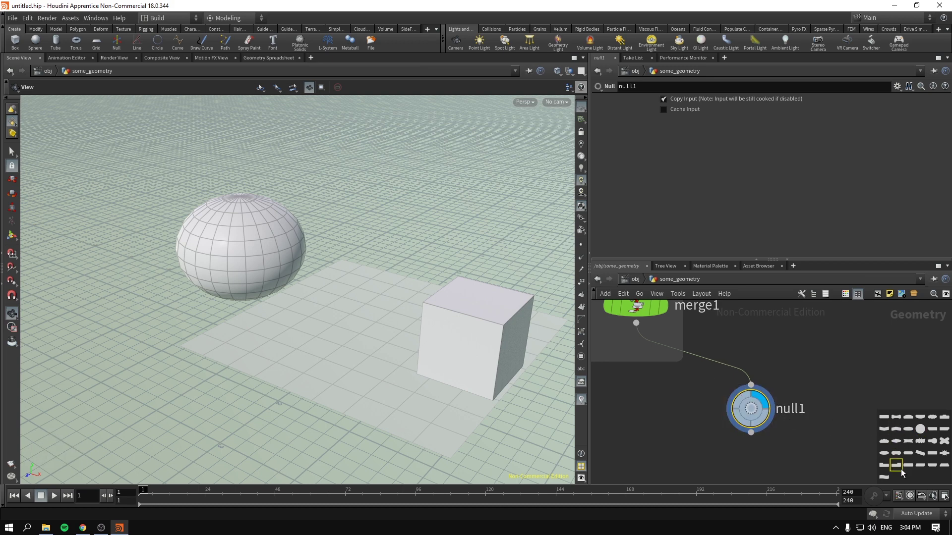
click(931, 464)
scroll(793, 419, down, 2)
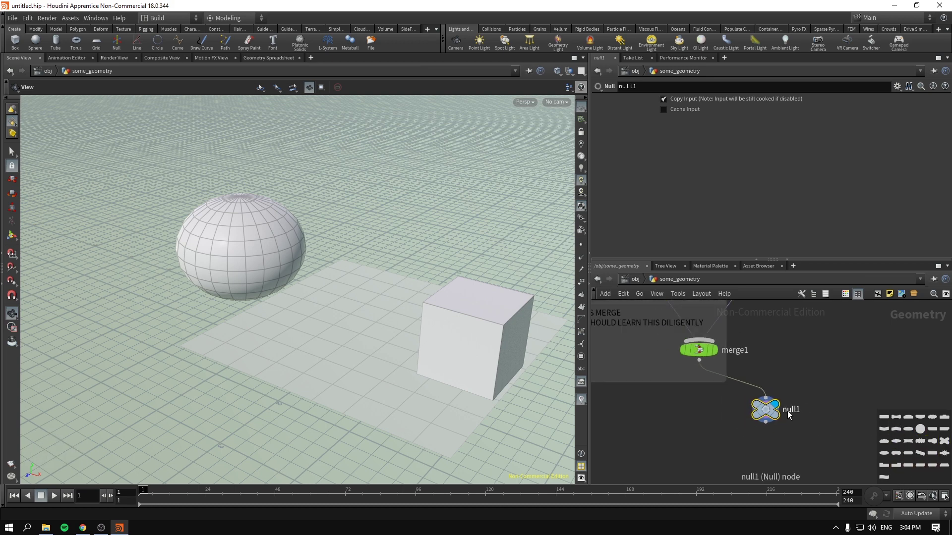
Rename the null1 node as OUT
key(F2)
key(ctrl+a)
text(OUT)
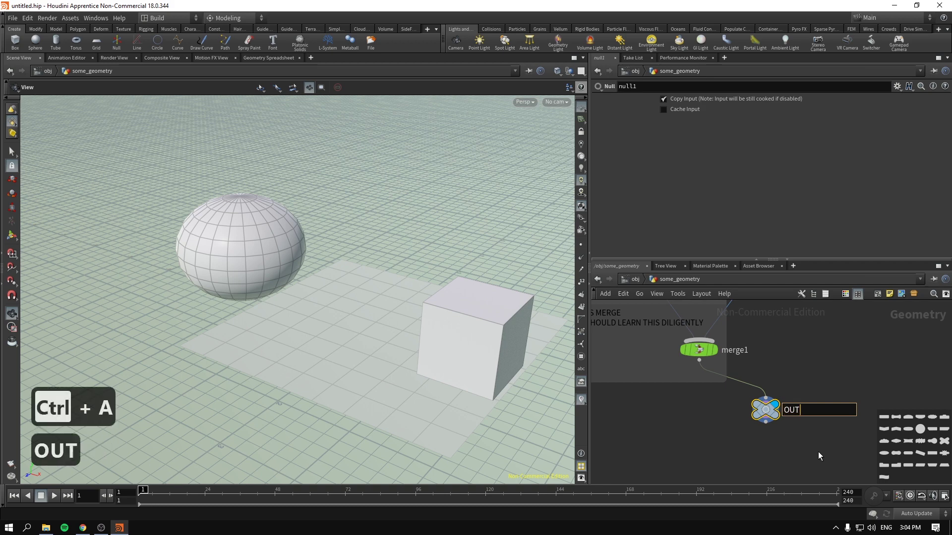
key(Return)
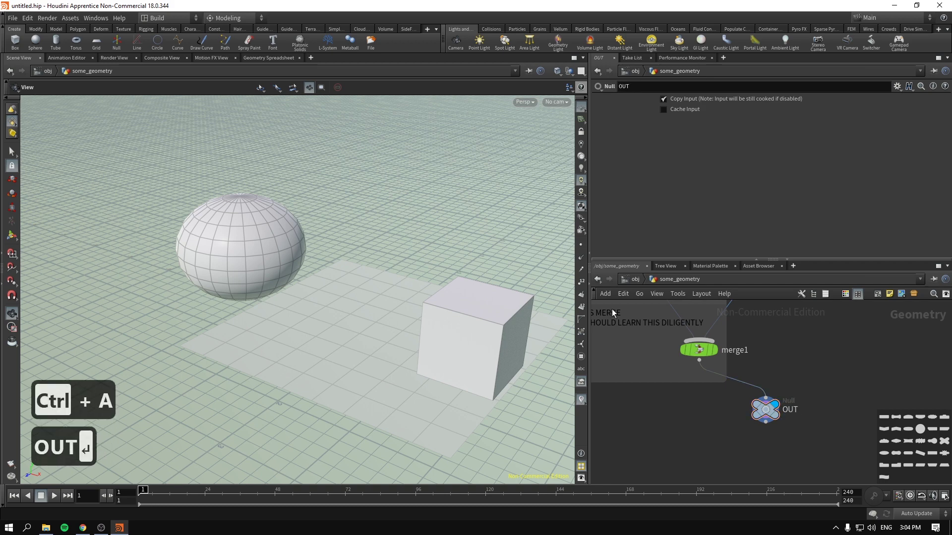
Go up to the object level and switch the desktop layout from Build to AA
key(u)
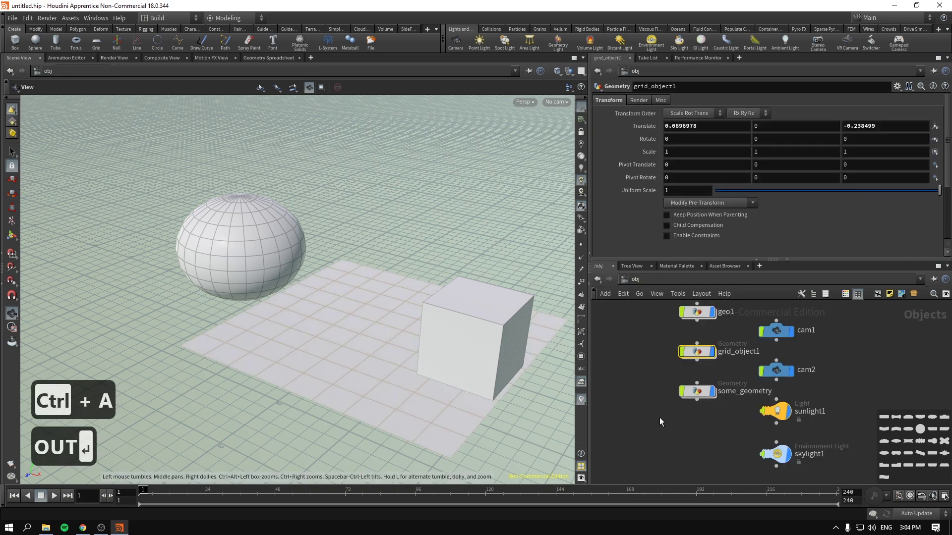
click(163, 20)
click(177, 28)
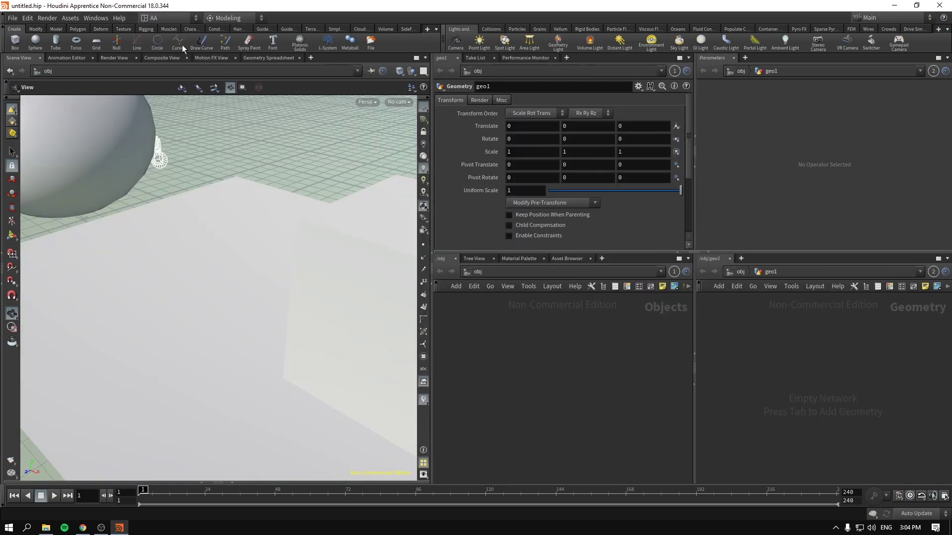
Home the scene view and look at the scene through cam1
key(h)
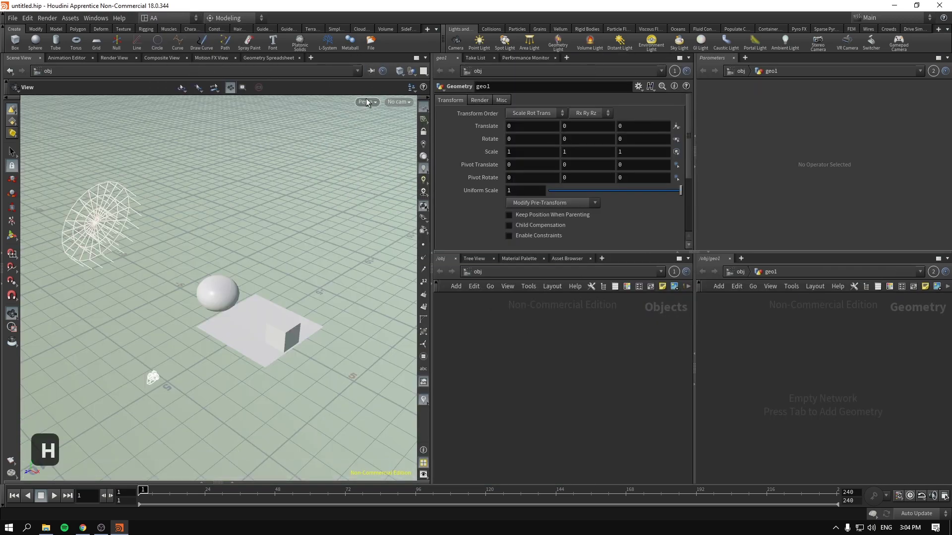
click(114, 58)
click(34, 57)
click(397, 102)
click(412, 148)
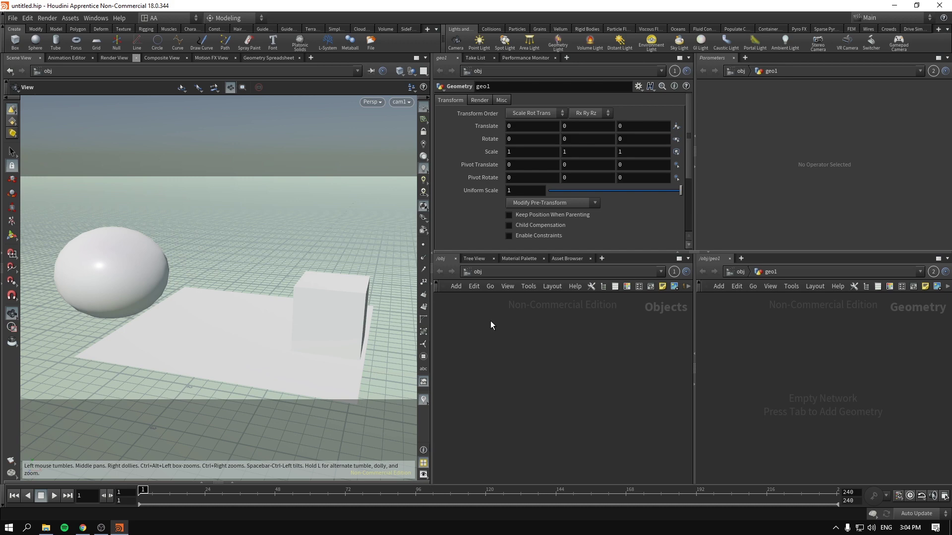
Frame all nodes in both network editors and switch the second one from geo1 to the obj level
key(h)
key(h)
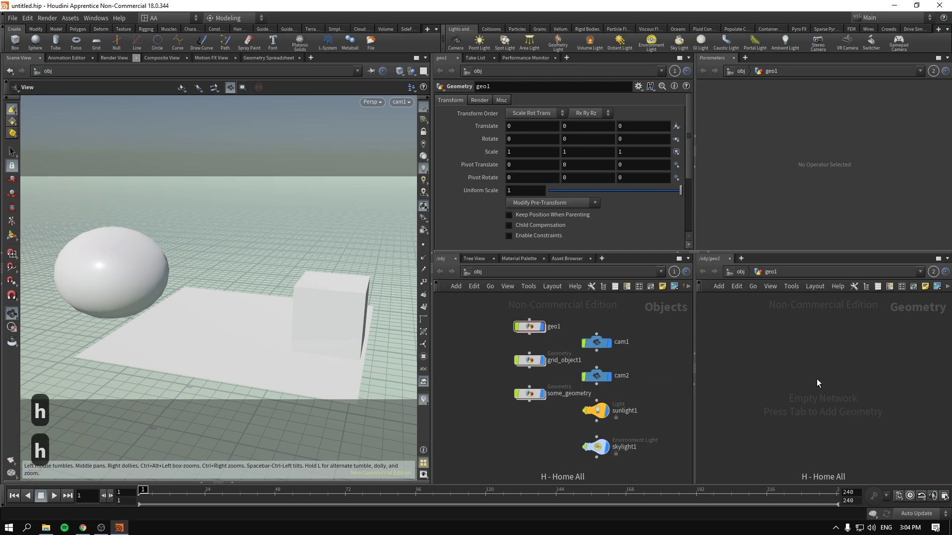
key(h)
key(h)
click(740, 271)
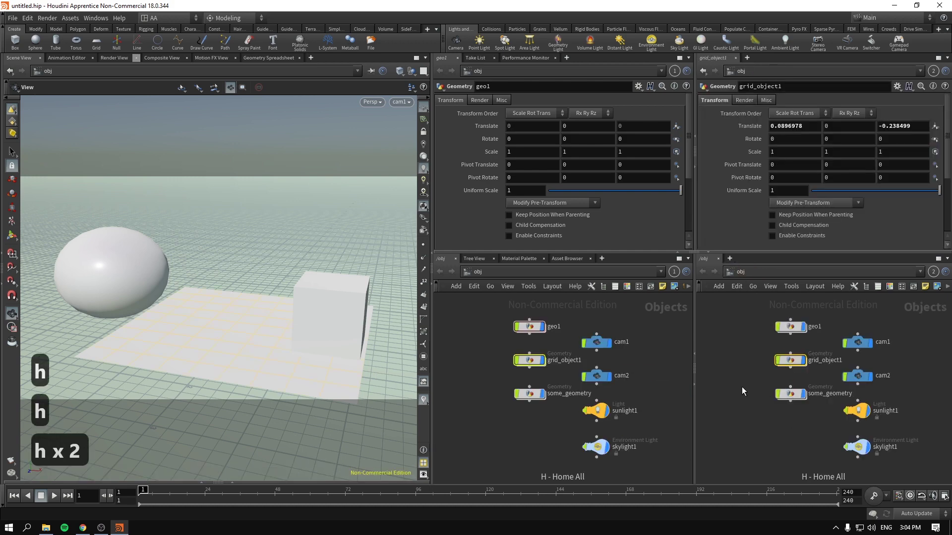
Go inside grid_object1 in the first network editor, and move geo1, grid_object1 and some_geometry together slightly lower in the second editor's obj network
key(h)
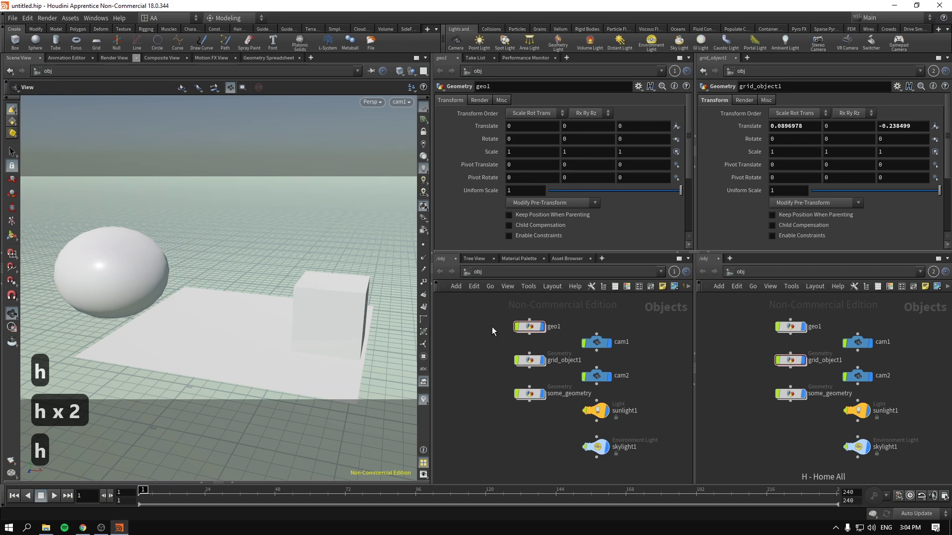
click(526, 364)
double_click(527, 363)
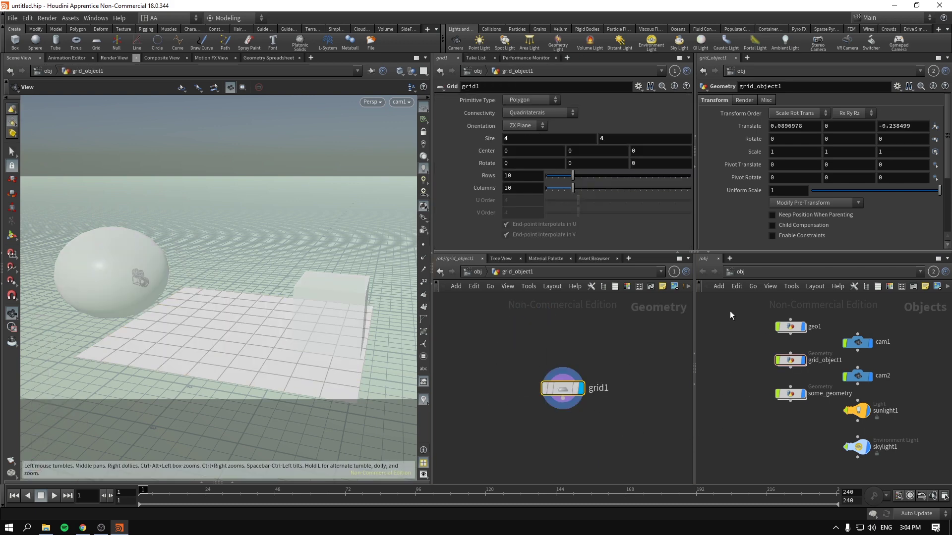
drag(730, 311, 813, 427)
drag(790, 394, 784, 437)
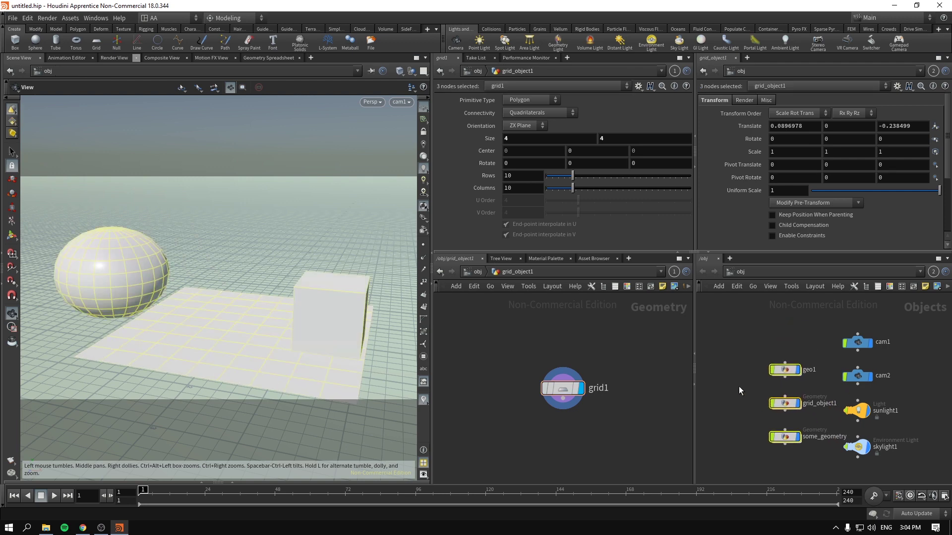
Select the grid1 node and set its rows and columns to 20
drag(448, 339, 594, 427)
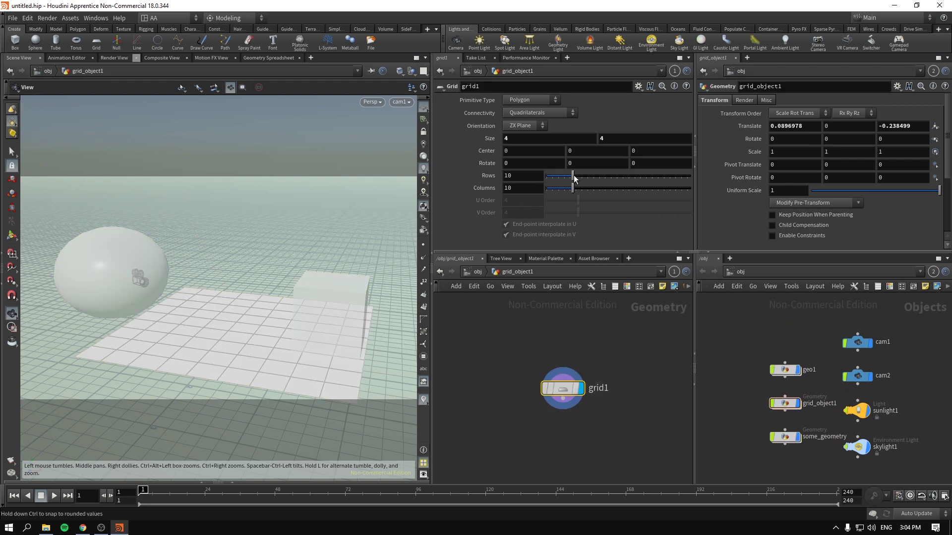
drag(573, 175, 602, 189)
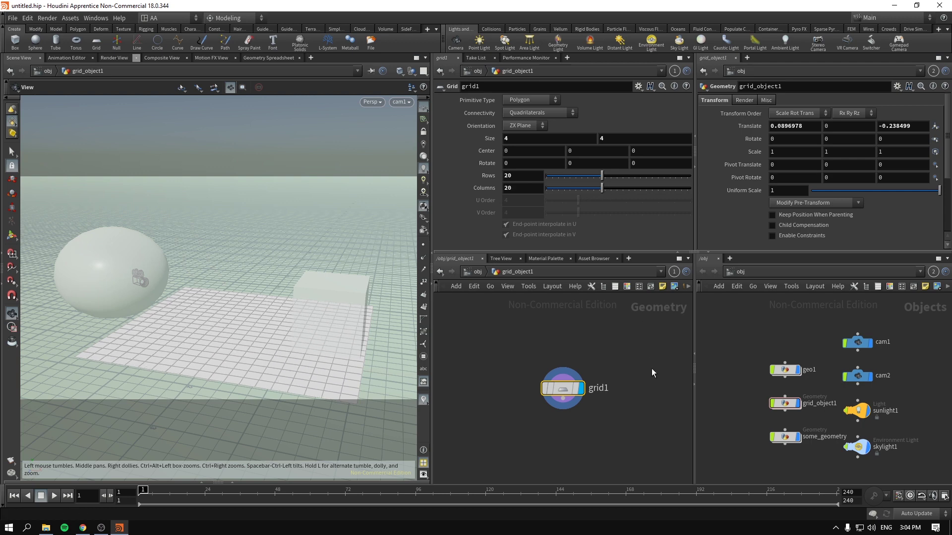
Select nodes alternately in the two network editors to compare how each linked parameter pane follows its own network
drag(656, 438, 518, 346)
click(785, 371)
drag(701, 346, 561, 403)
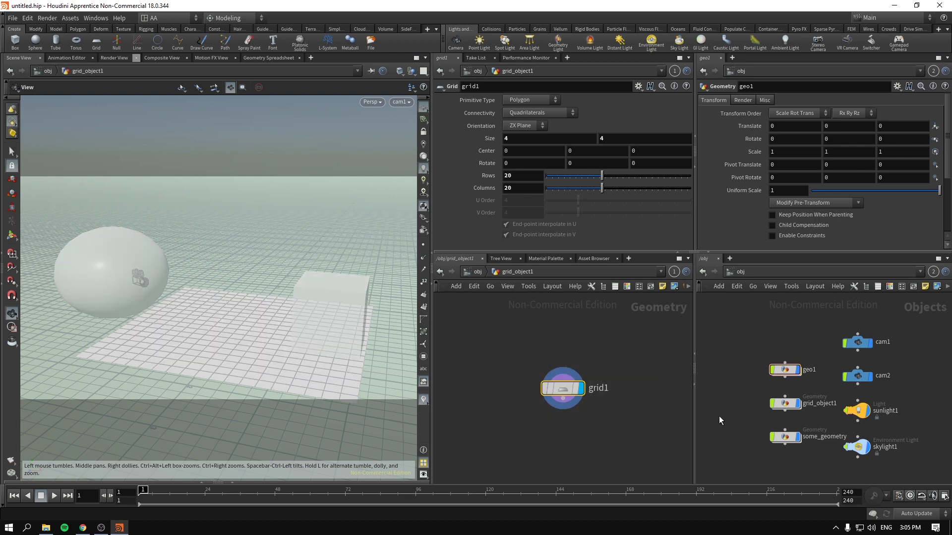
drag(806, 412, 807, 412)
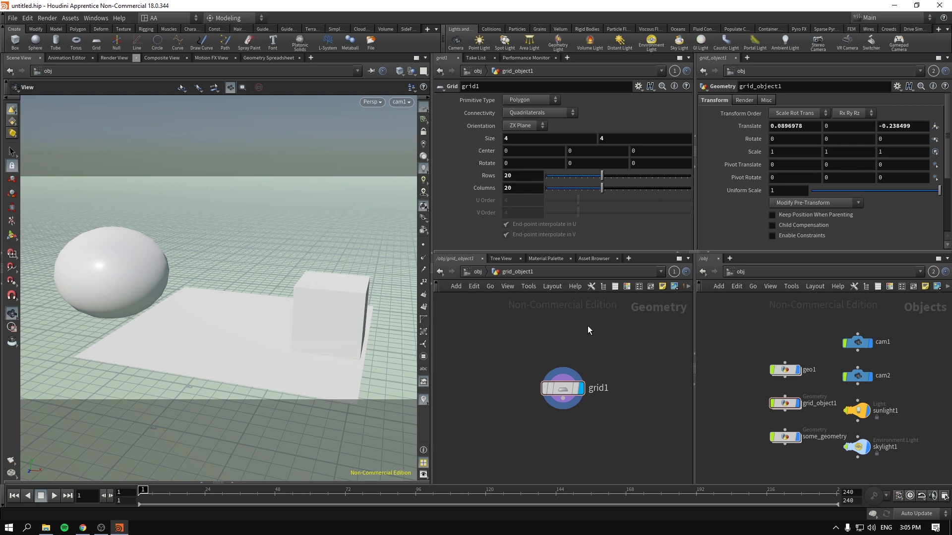
Switch the desktop layout from AA to Build
click(168, 18)
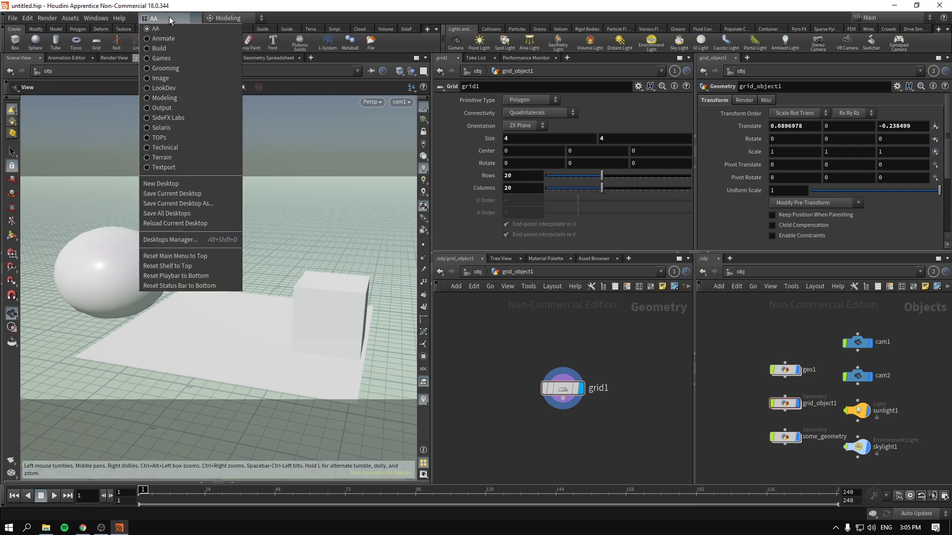
click(182, 49)
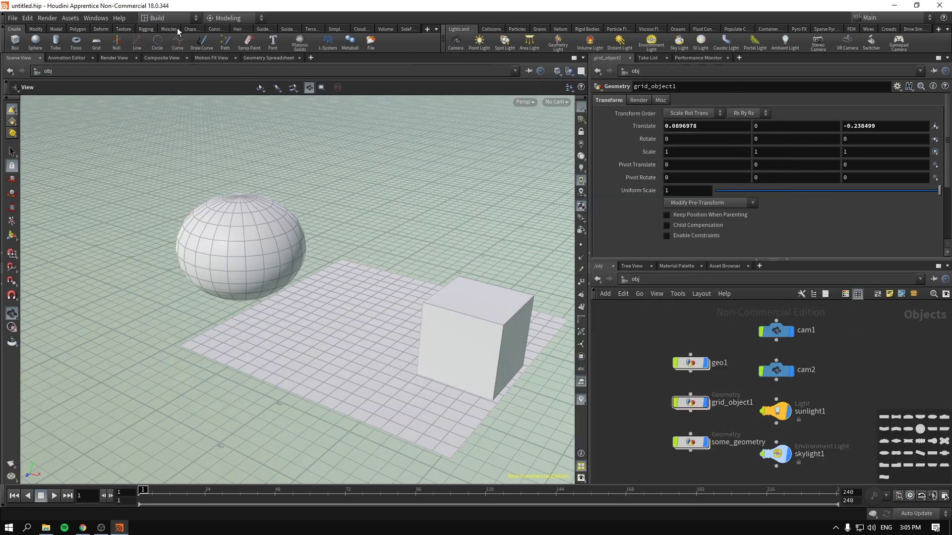
Disarrange the Build layout by collapsing the network editor, shrinking the scene view to a narrow strip and hiding its tool strip
click(787, 260)
drag(590, 268, 102, 228)
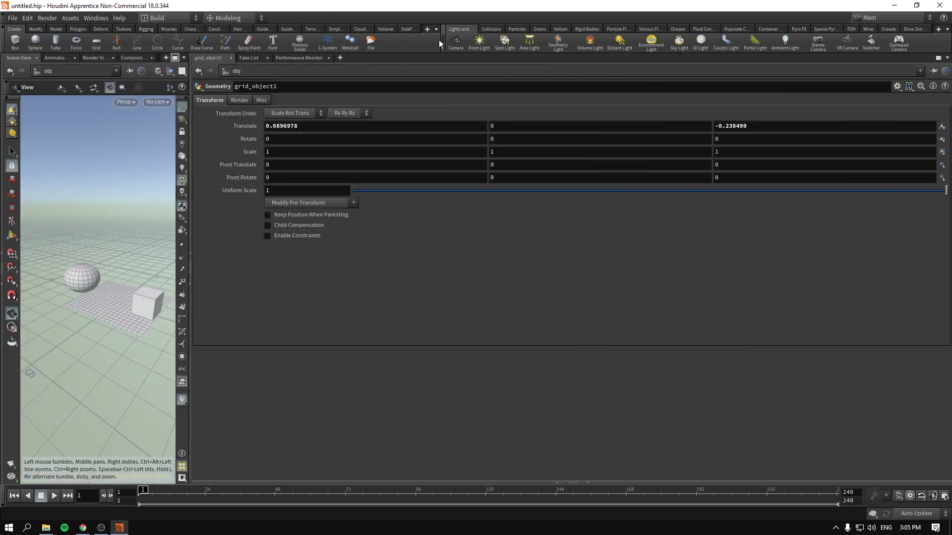
click(14, 98)
Reload the current Build desktop to restore its default pane arrangement and home the scene view
click(165, 17)
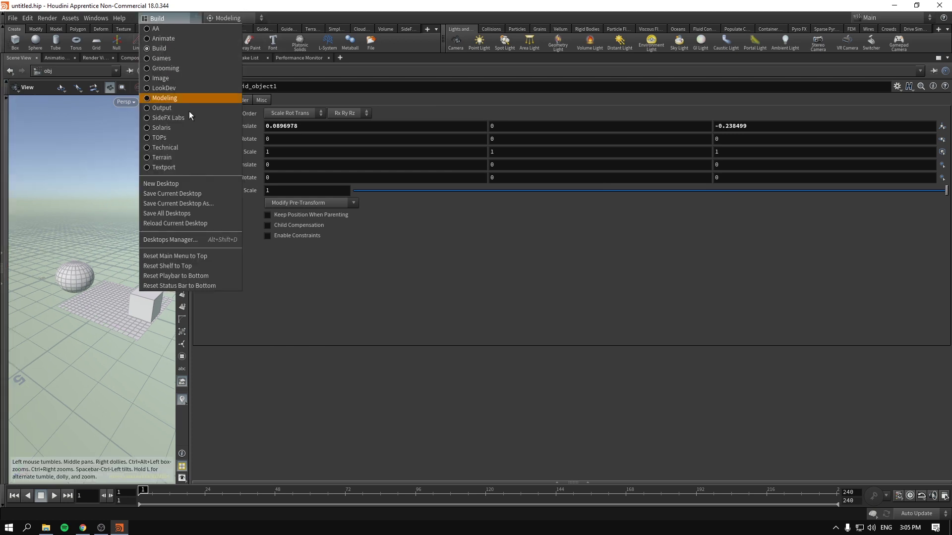
click(207, 223)
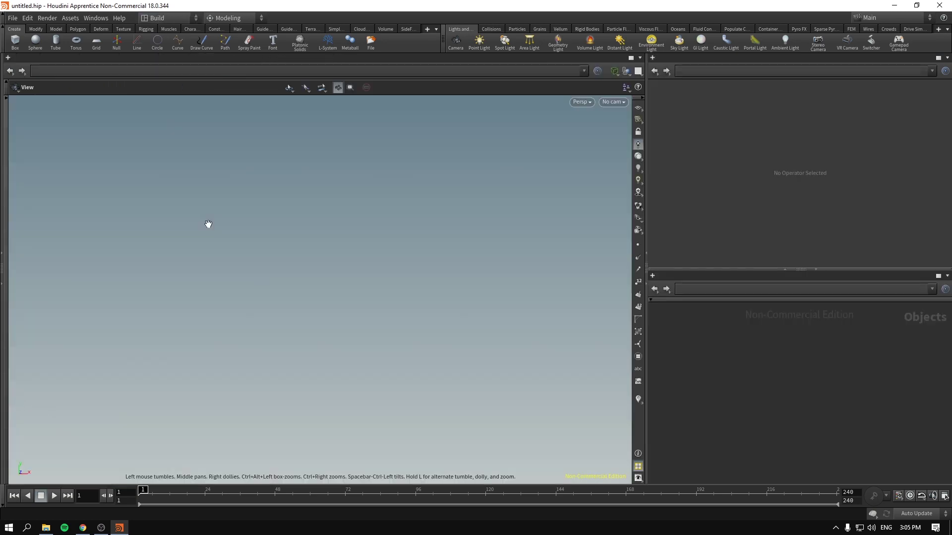
key(h)
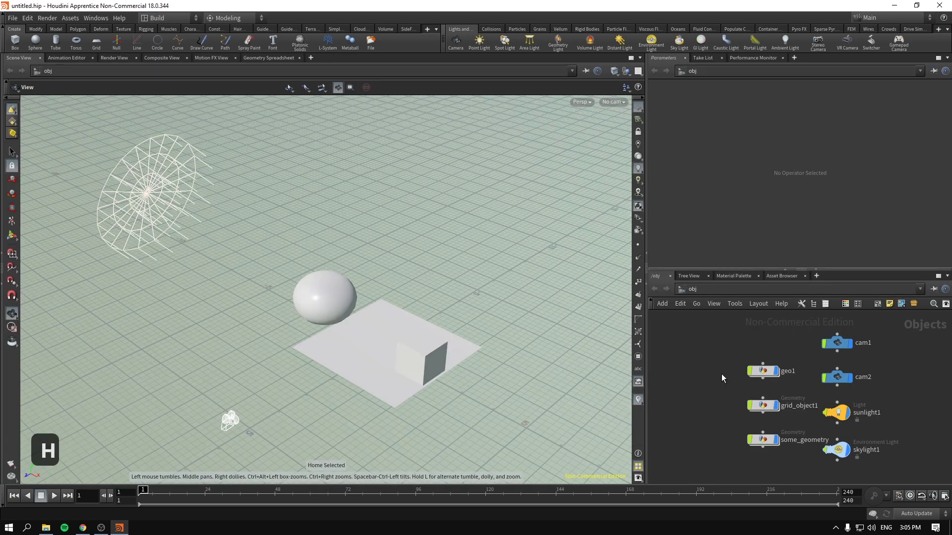
right_click(729, 338)
click(710, 337)
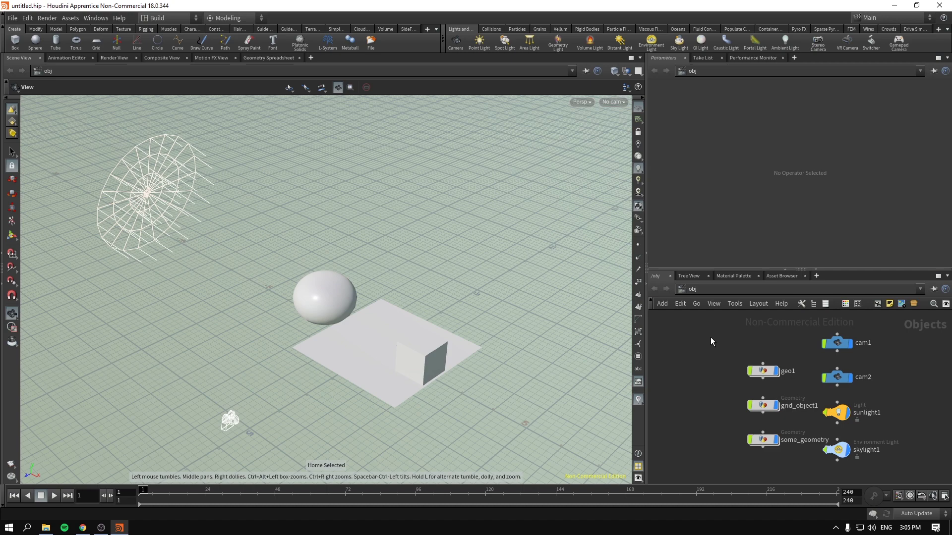
key(Insert)
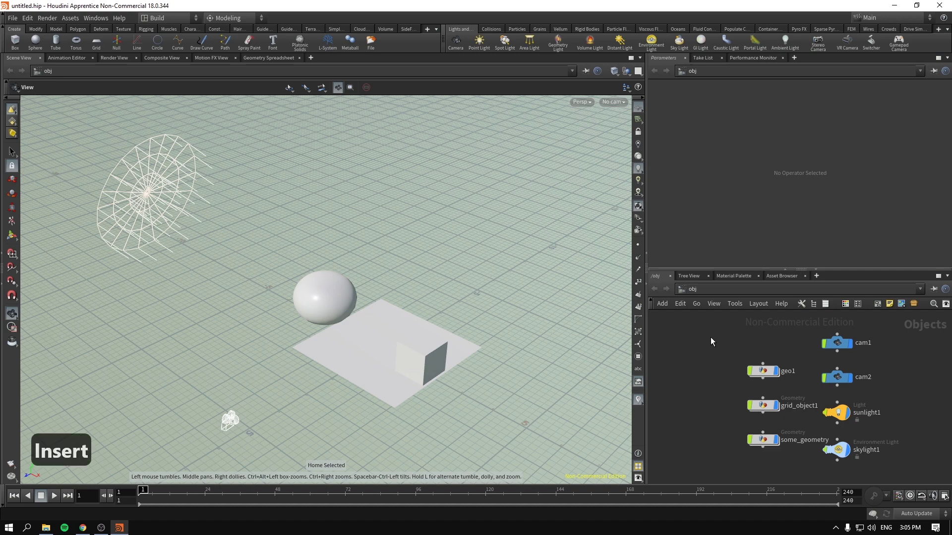